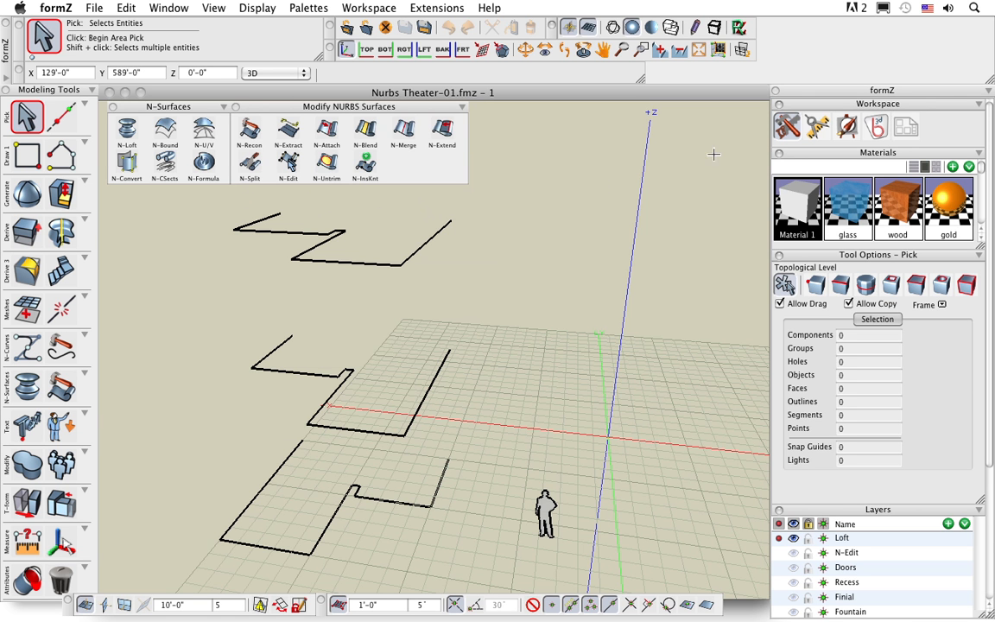
# - Switch to the workspace with the reduced tool set and return to the full modeling workspace
pyautogui.click(879, 127)
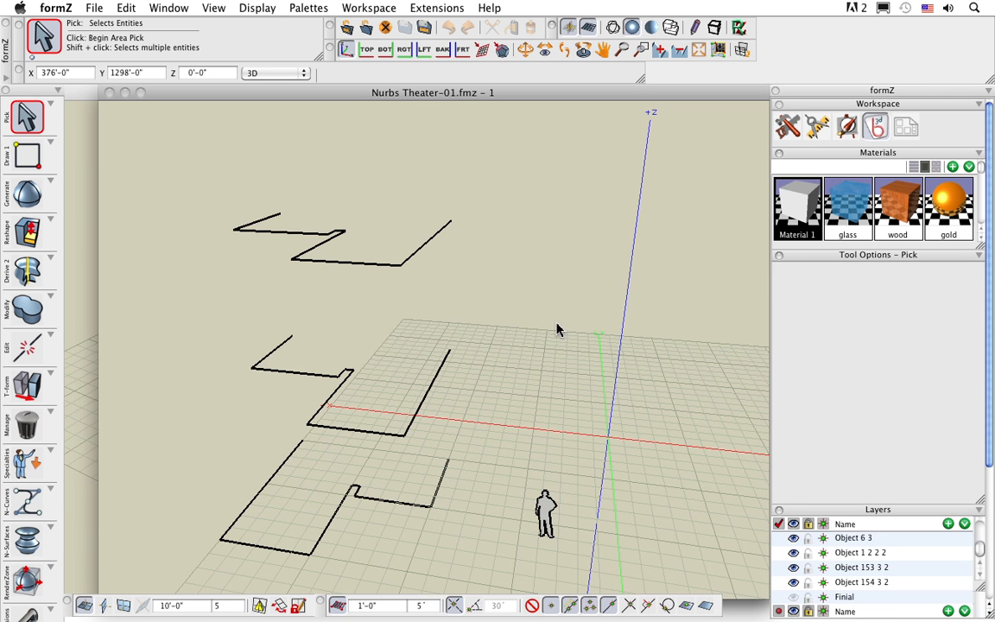
pyautogui.click(30, 541)
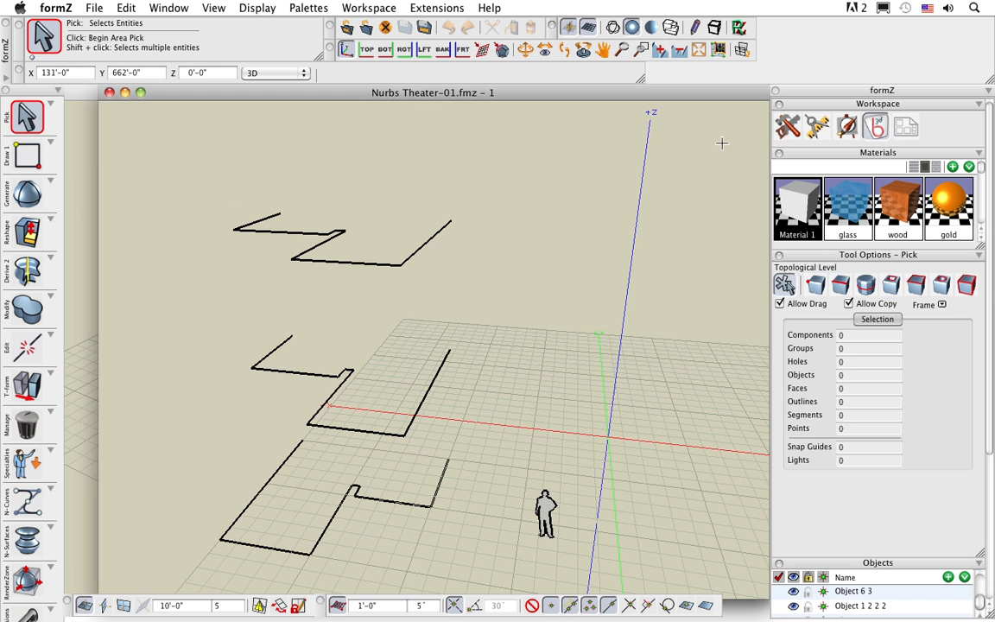
pyautogui.click(787, 129)
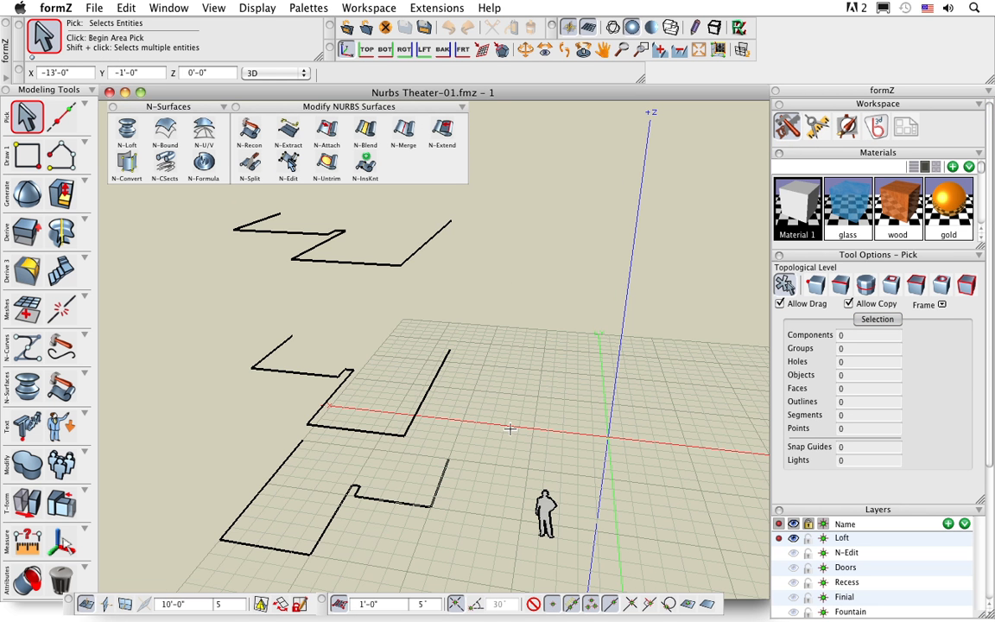
# - Try lofting a NURBS surface between the ground-level and middle curves, and undo it
pyautogui.moveTo(499, 433)
pyautogui.mouseDown(button='middle')
pyautogui.moveTo(404, 433)
pyautogui.moveTo(423, 459)
pyautogui.moveTo(478, 464)
pyautogui.moveTo(609, 432)
pyautogui.moveTo(556, 417)
pyautogui.moveTo(467, 428)
pyautogui.moveTo(493, 455)
pyautogui.moveTo(486, 428)
pyautogui.moveTo(532, 440)
pyautogui.moveTo(486, 436)
pyautogui.moveTo(506, 432)
pyautogui.mouseUp(button='middle')
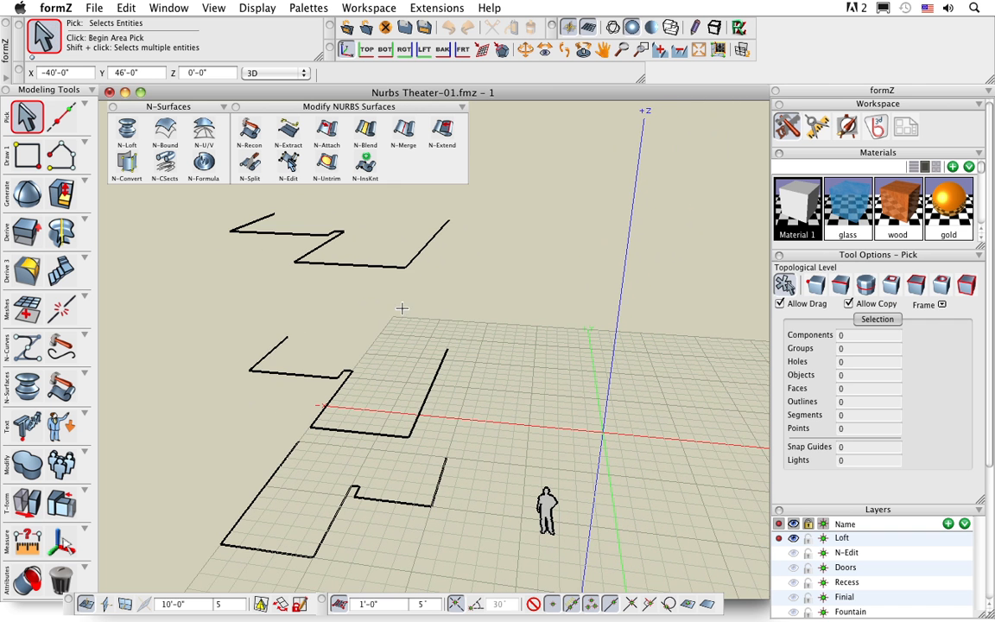
pyautogui.click(127, 129)
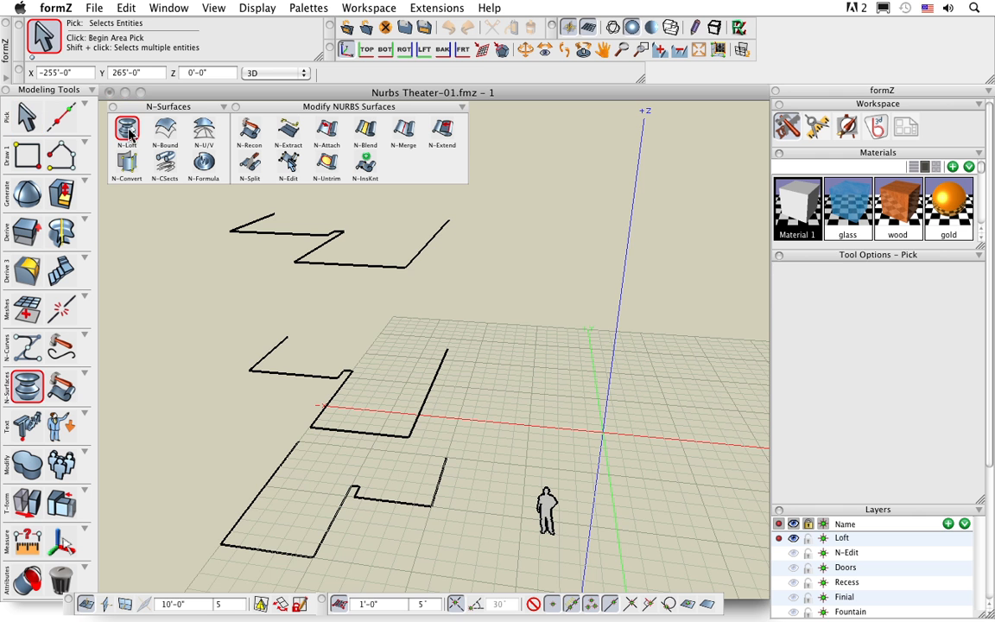
pyautogui.click(424, 501)
pyautogui.click(391, 437)
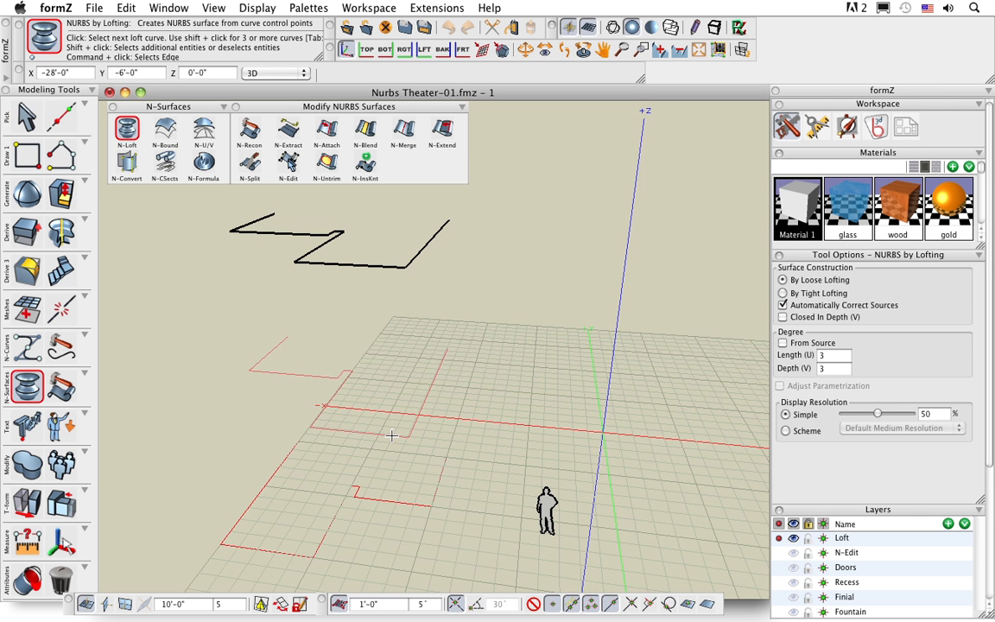
pyautogui.click(439, 468)
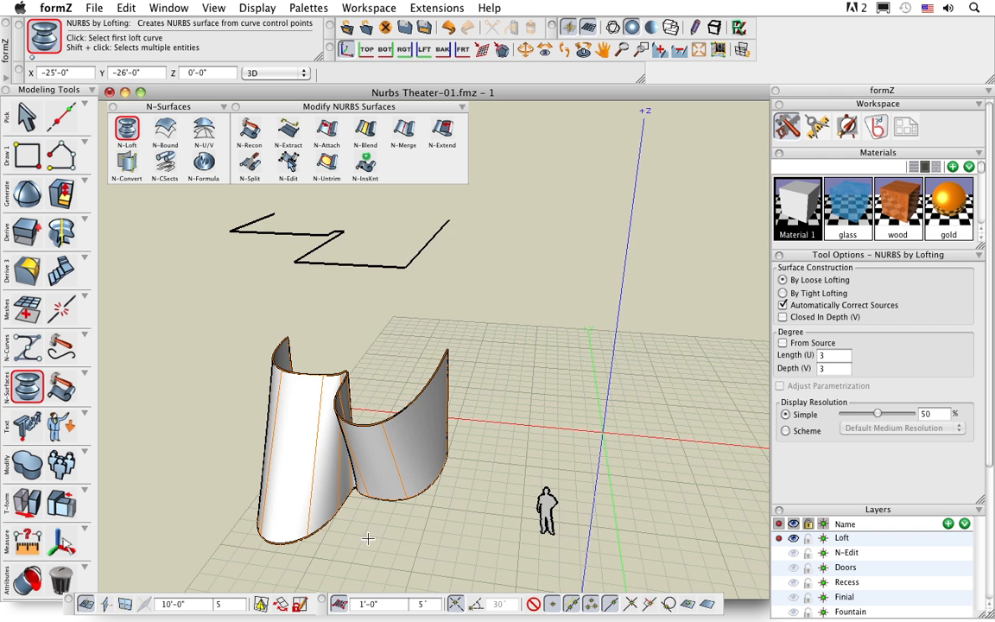
pyautogui.moveTo(368, 539)
pyautogui.mouseDown(button='middle')
pyautogui.moveTo(544, 520)
pyautogui.moveTo(474, 511)
pyautogui.moveTo(373, 517)
pyautogui.moveTo(356, 529)
pyautogui.mouseUp(button='middle')
pyautogui.press('super+z')
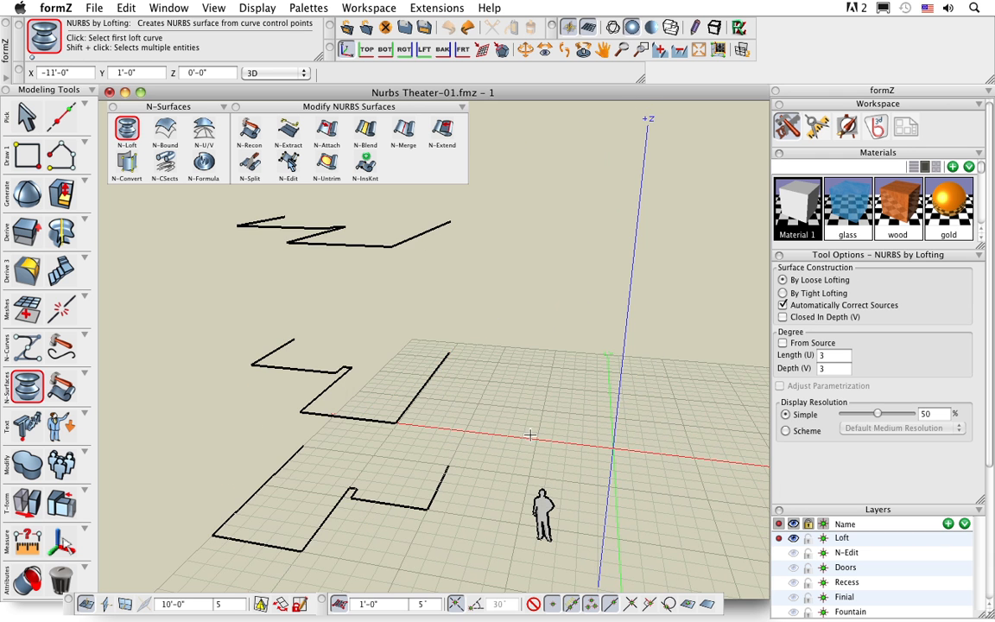
# - Loft a loose NURBS surface through the ground-level, middle and upper curves together
pyautogui.click(446, 473)
pyautogui.click(439, 378)
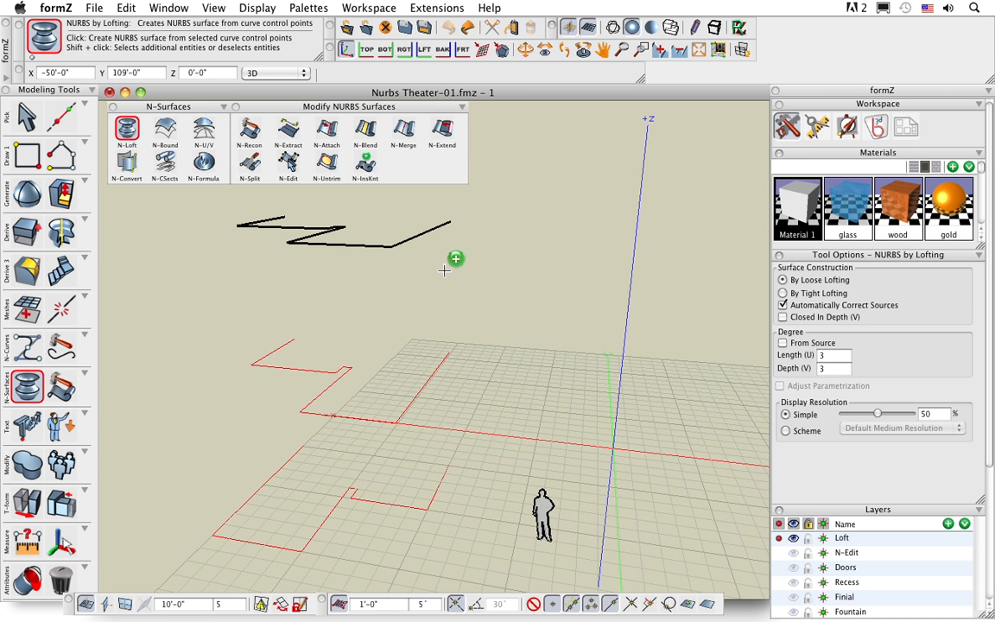
pyautogui.click(424, 237)
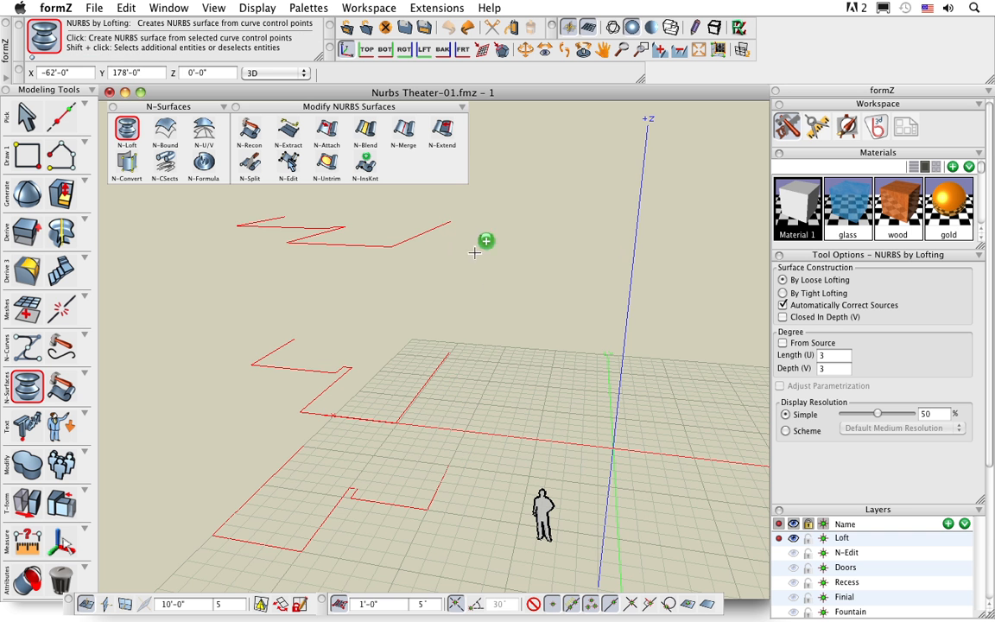
pyautogui.click(527, 330)
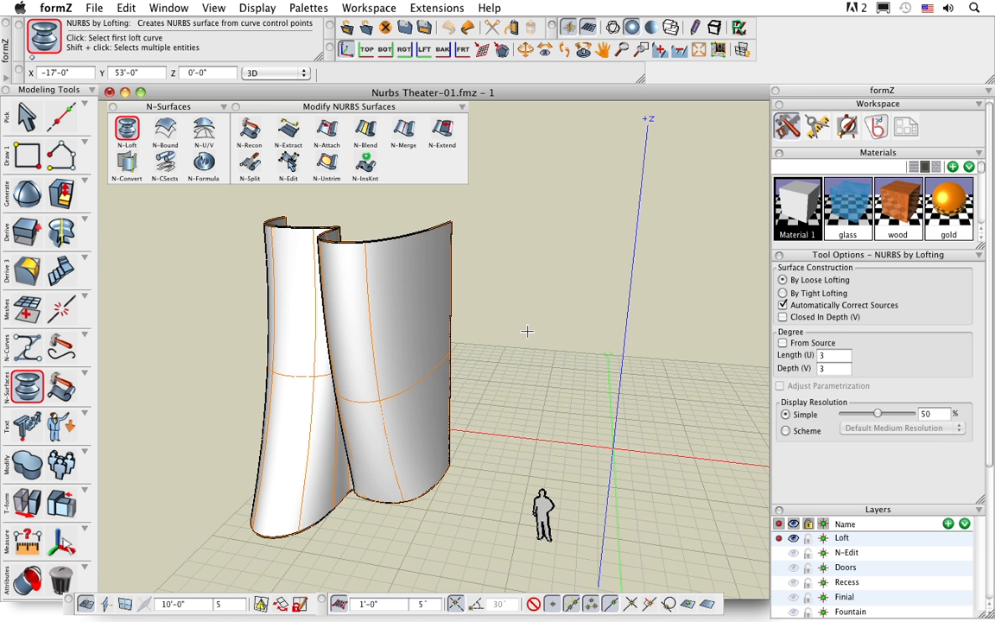
pyautogui.moveTo(491, 405); pyautogui.dragTo(483, 449, button='middle')
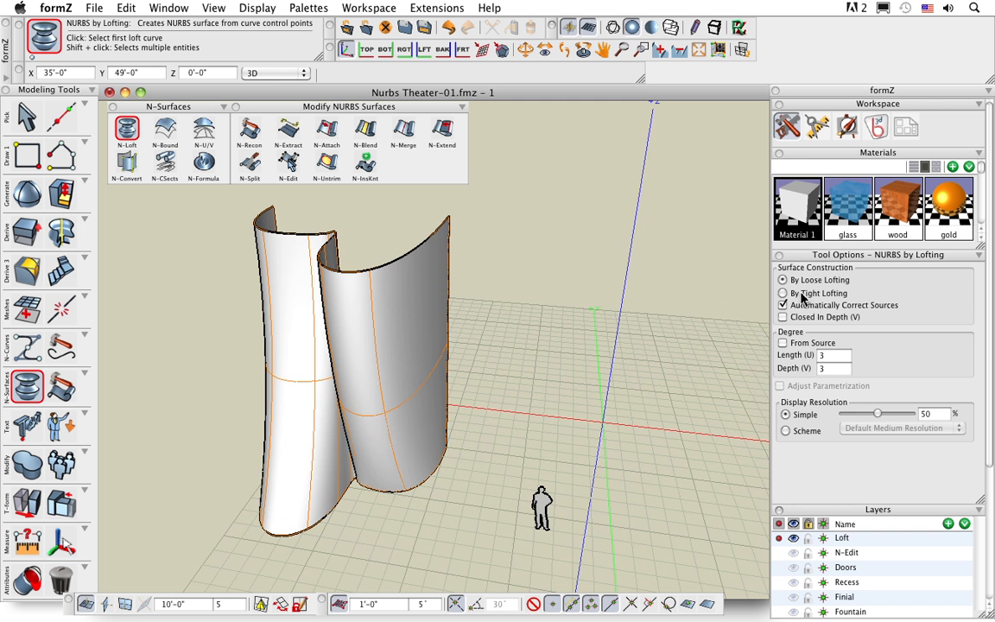
# - Try tight lofting on the three-curve surface, and return its construction to loose lofting
pyautogui.click(796, 295)
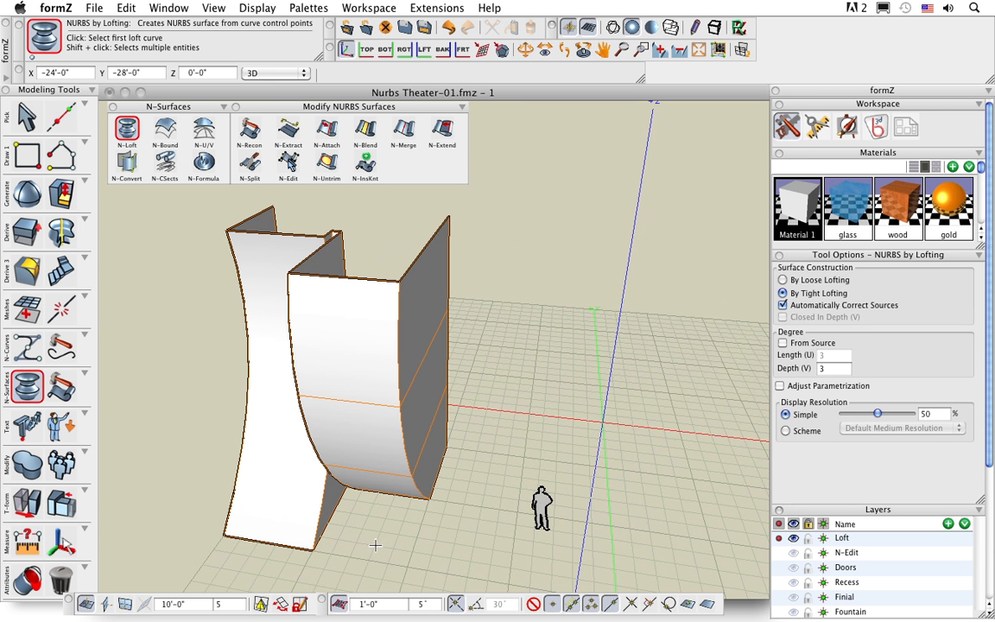
pyautogui.moveTo(372, 542)
pyautogui.mouseDown(button='middle')
pyautogui.moveTo(562, 524)
pyautogui.moveTo(360, 531)
pyautogui.moveTo(369, 533)
pyautogui.mouseUp(button='middle')
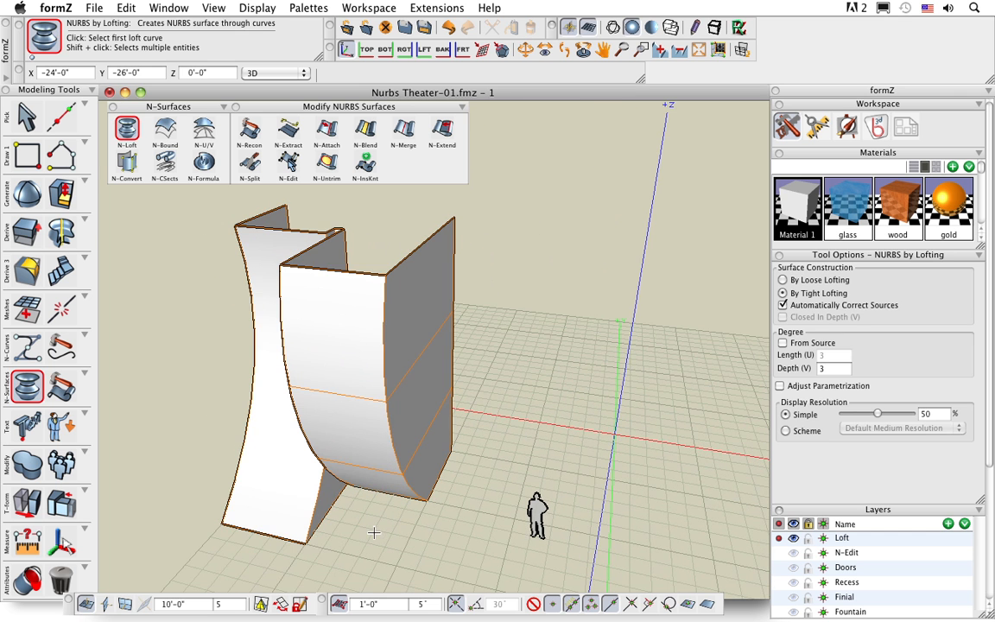
pyautogui.moveTo(373, 533); pyautogui.dragTo(405, 527, button='middle')
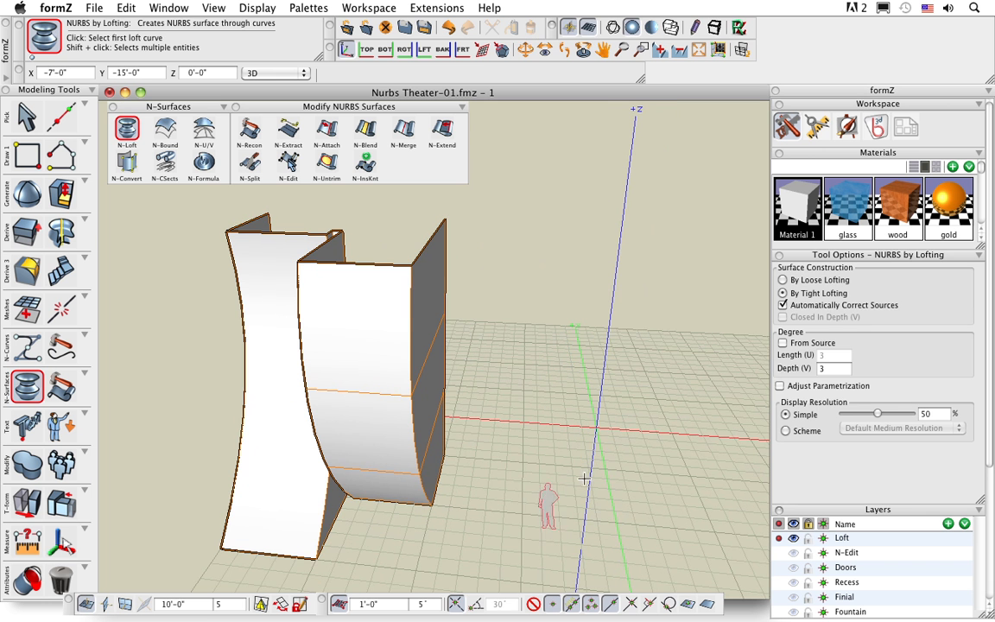
pyautogui.click(808, 285)
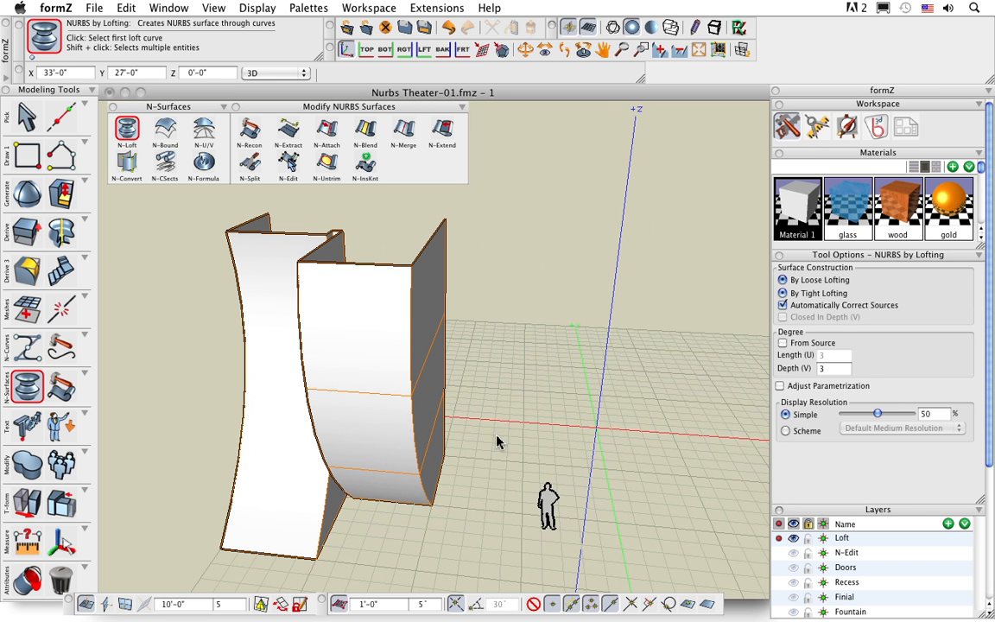
pyautogui.click(782, 305)
pyautogui.moveTo(326, 472); pyautogui.dragTo(363, 521, button='middle')
pyautogui.moveTo(470, 438); pyautogui.dragTo(510, 397, button='middle')
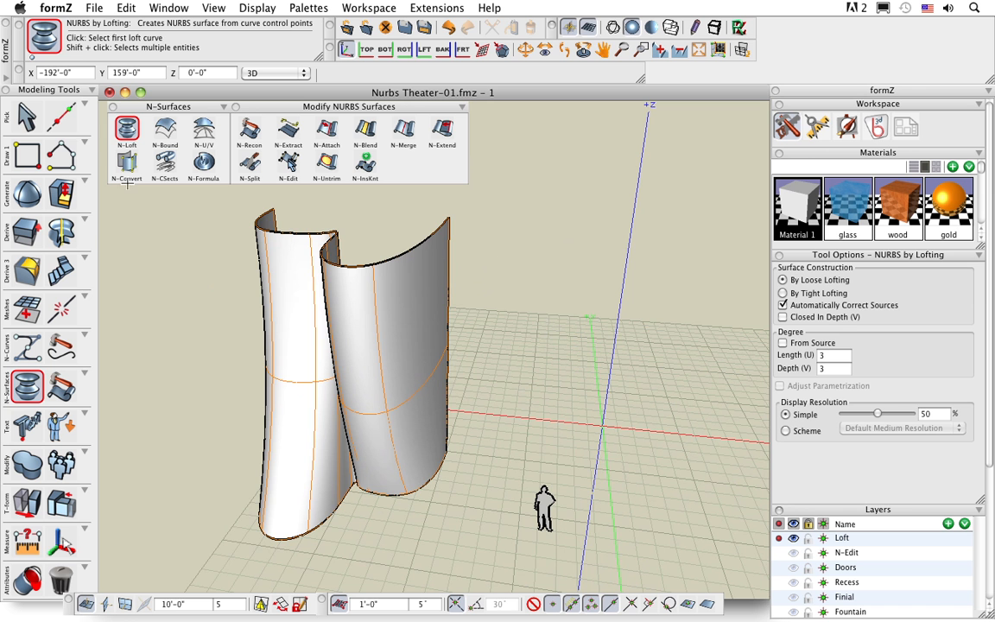
# - Show the control points of the lofted surface
pyautogui.click(26, 115)
pyautogui.click(54, 134)
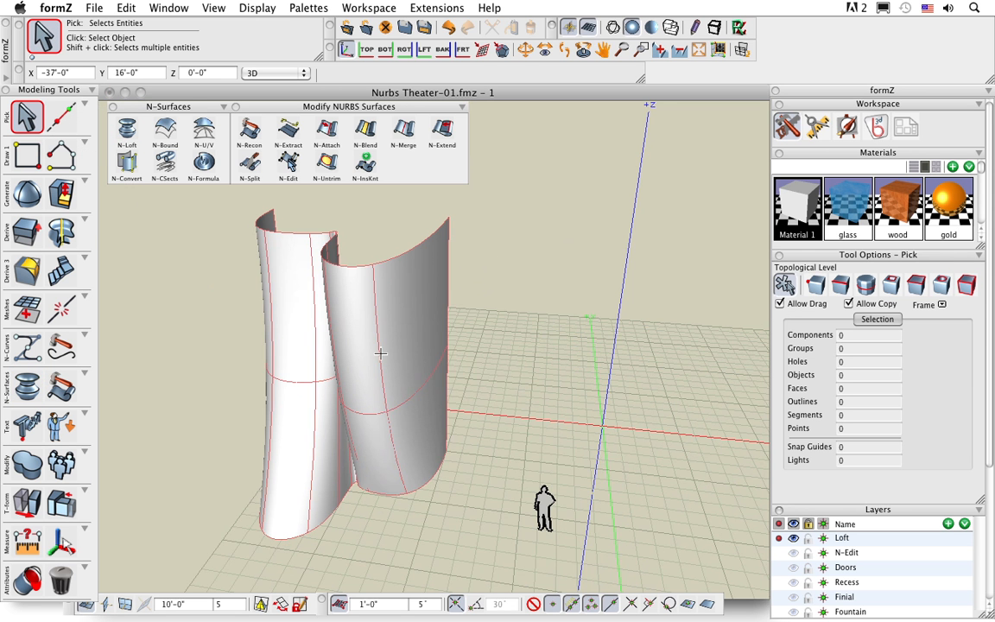
pyautogui.rightClick(380, 319)
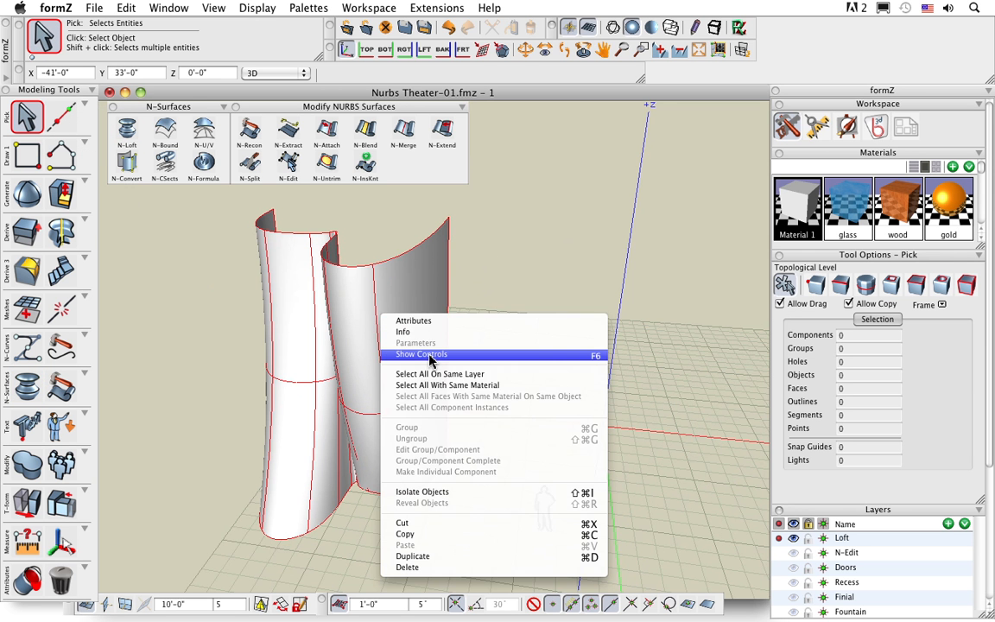
pyautogui.click(432, 361)
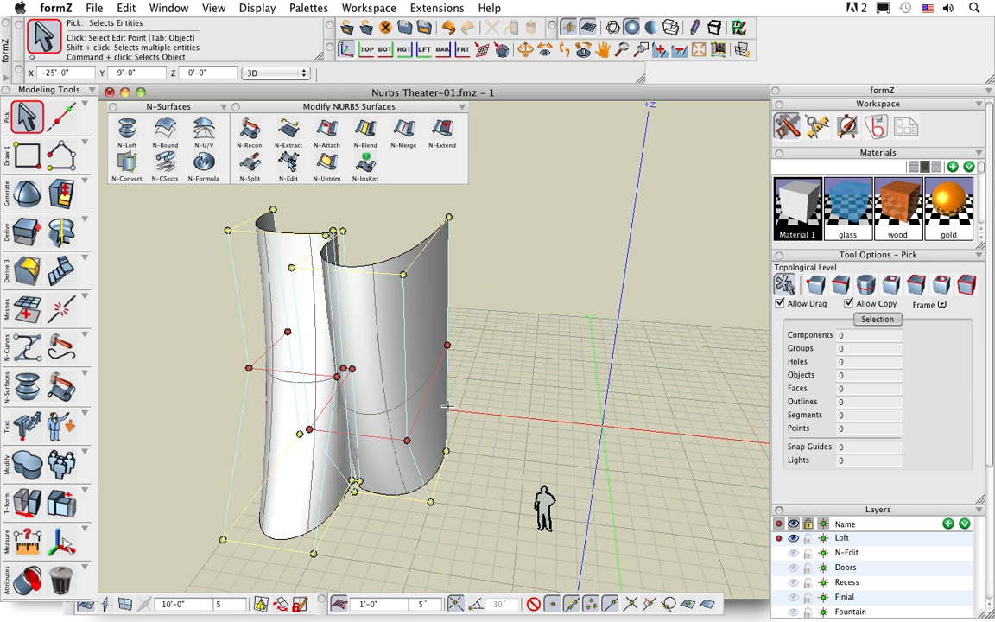
pyautogui.moveTo(448, 406); pyautogui.dragTo(466, 452, button='middle')
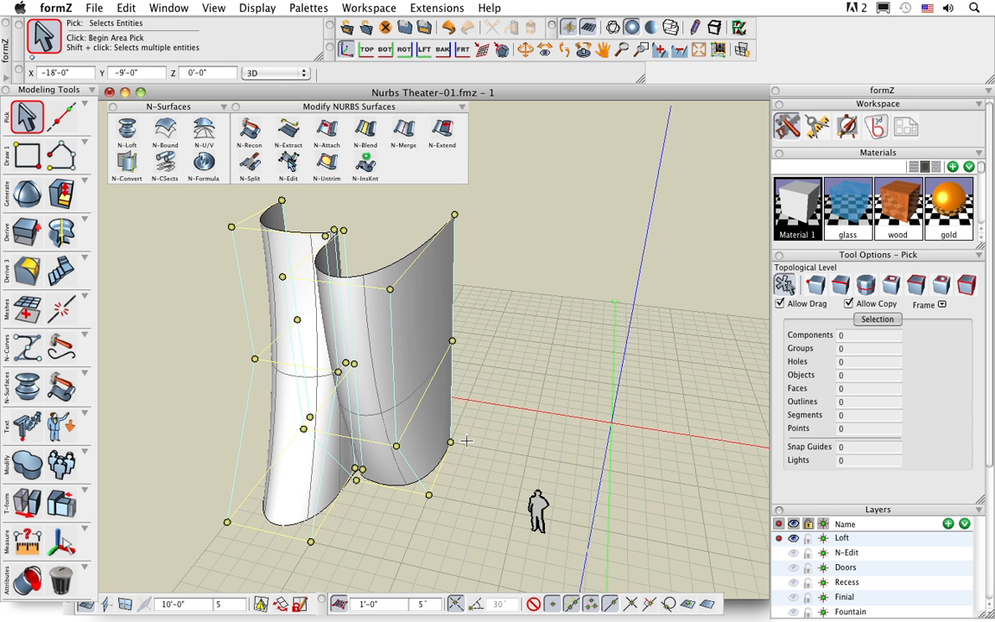
# - Move the two upper front control points back along the Y axis, one about 11'-0" and the other about 10'-0"
pyautogui.press('m')
pyautogui.click(390, 289)
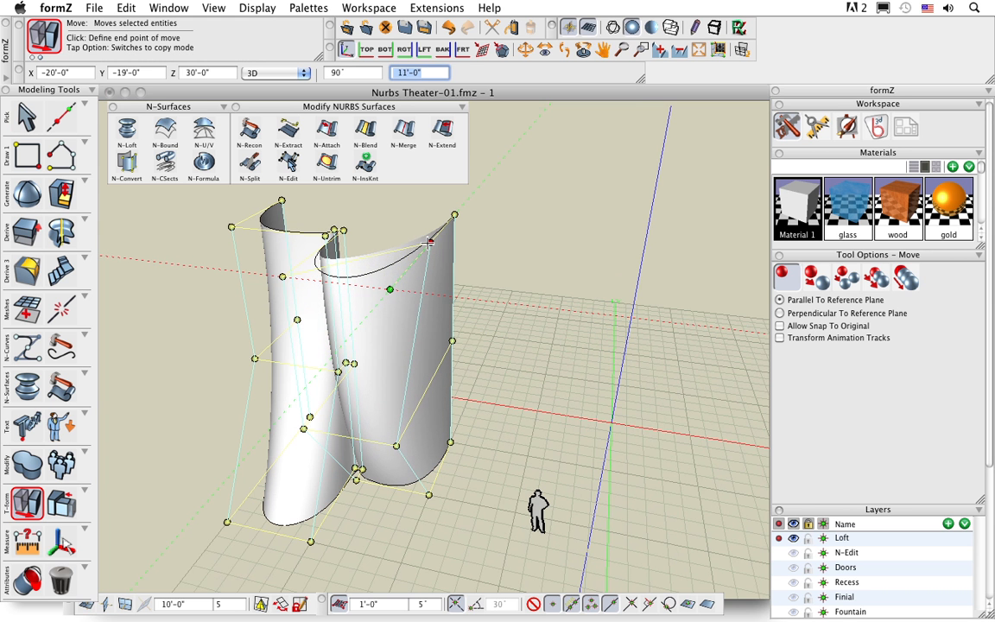
pyautogui.click(453, 335)
pyautogui.moveTo(454, 335); pyautogui.dragTo(458, 369, button='middle')
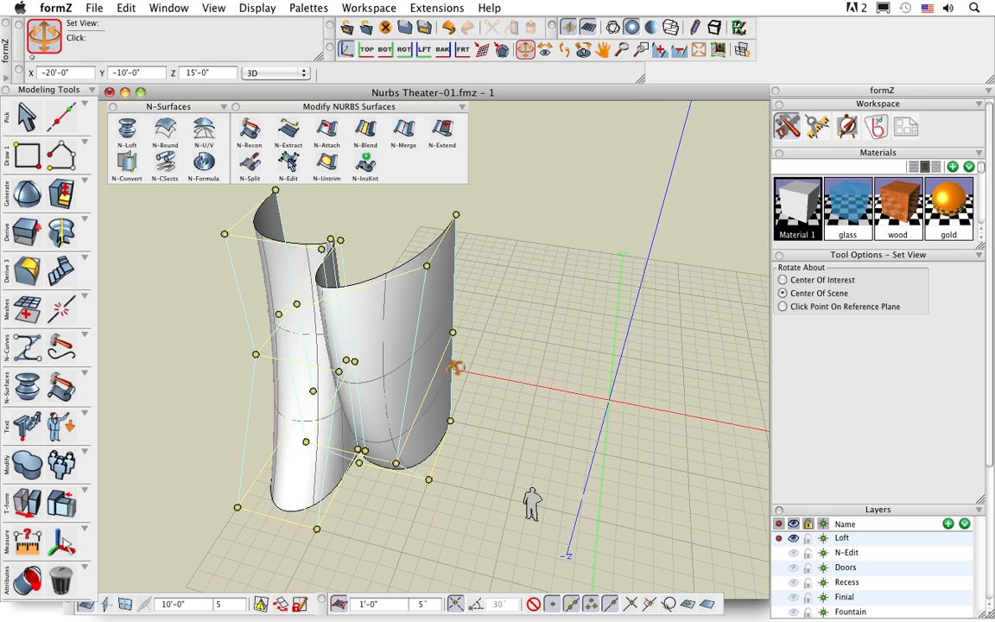
pyautogui.click(279, 318)
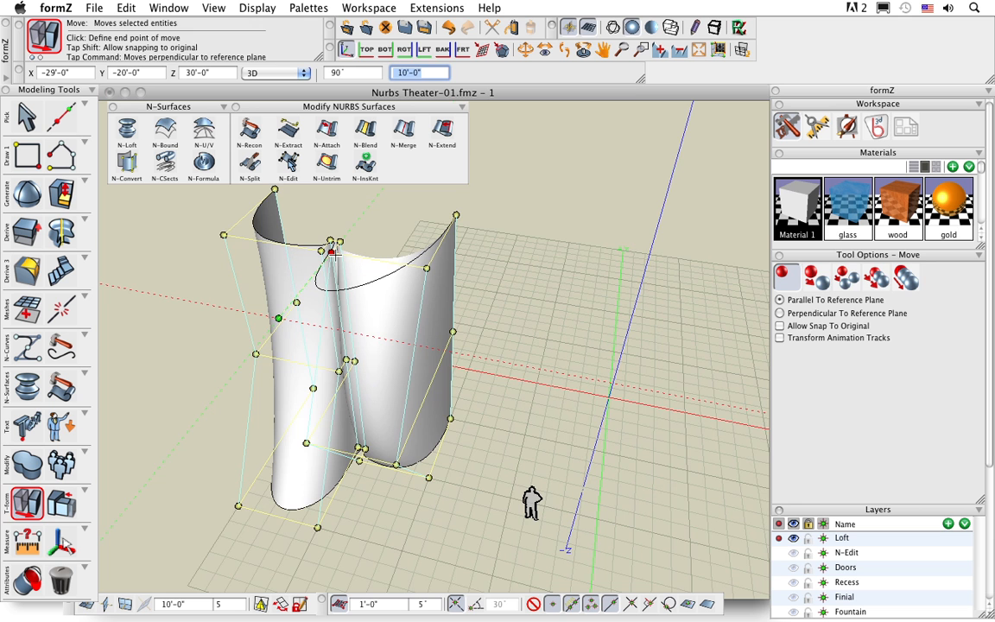
pyautogui.click(376, 435)
# - Select both repositioned upper control points together and move them forward along the Y axis
pyautogui.moveTo(376, 459); pyautogui.dragTo(364, 367, button='middle')
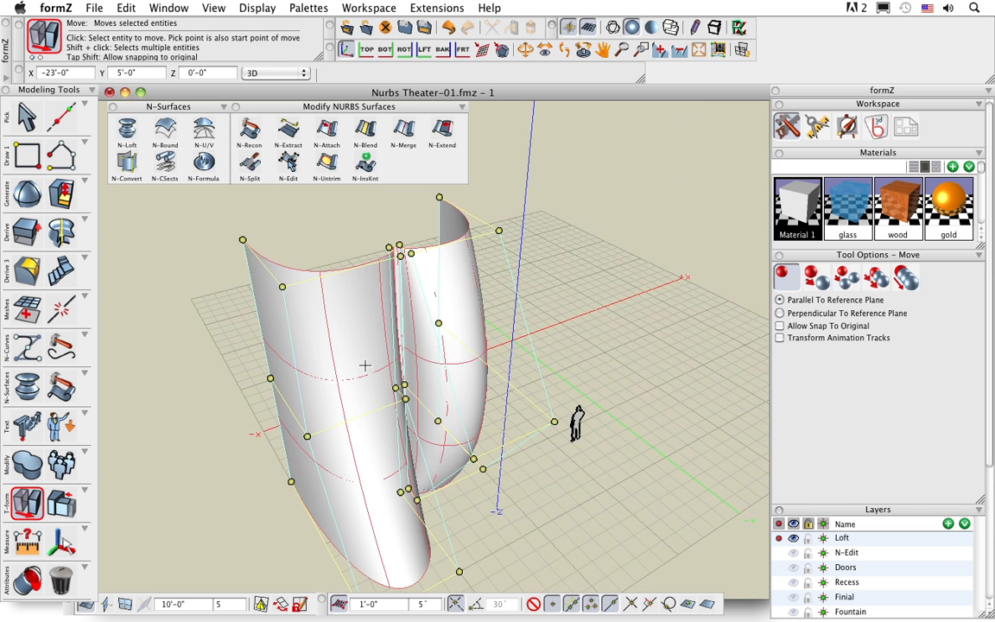
pyautogui.click(282, 286)
pyautogui.keyDown('shift'); pyautogui.click(400, 256); pyautogui.keyUp('shift')
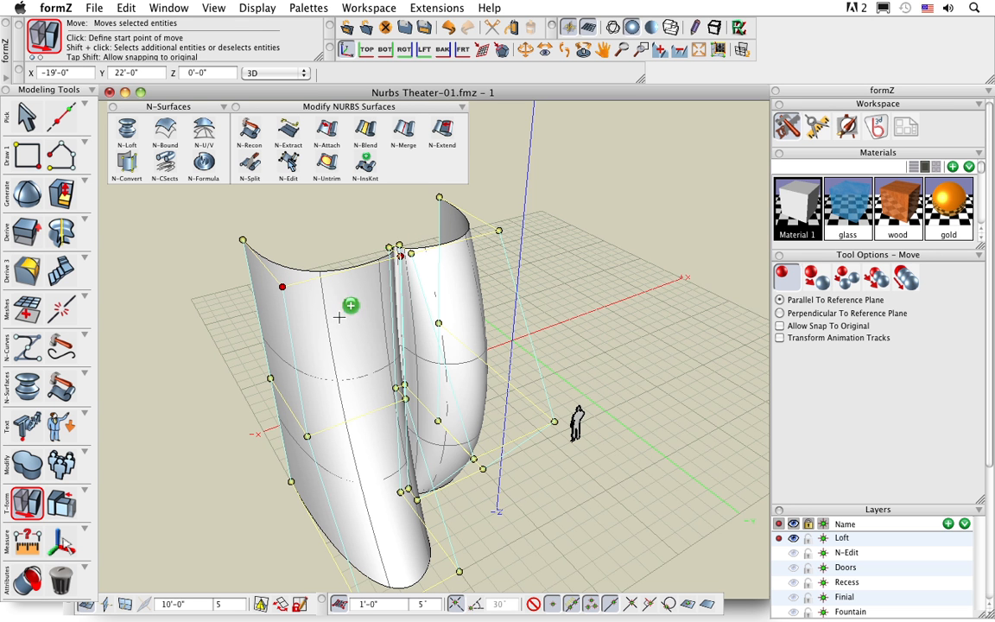
pyautogui.click(281, 286)
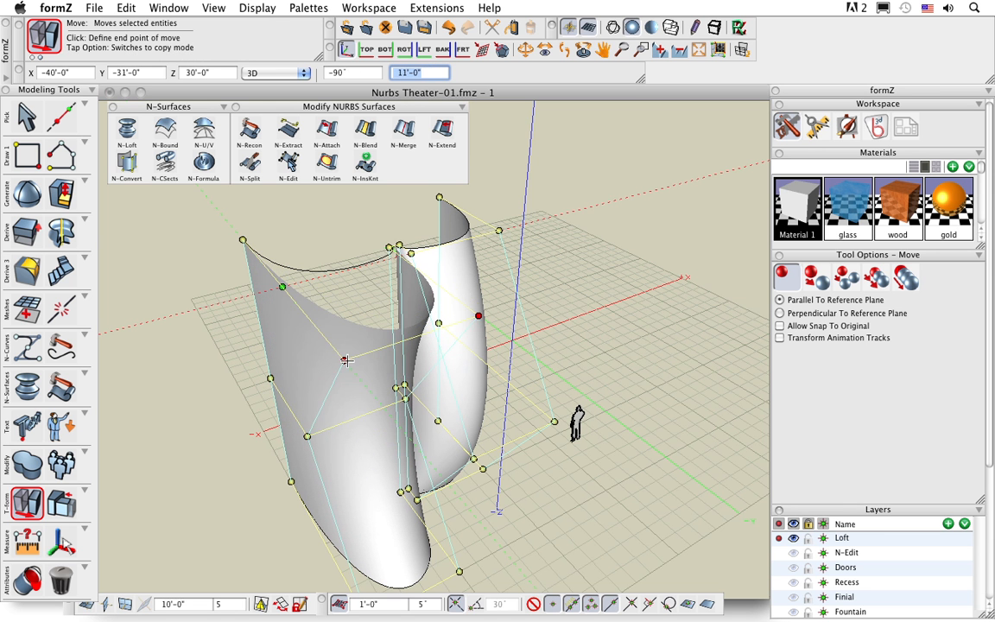
pyautogui.click(547, 473)
pyautogui.moveTo(633, 506); pyautogui.dragTo(423, 445)
# - Hide the control points of the reshaped surface
pyautogui.click(22, 114)
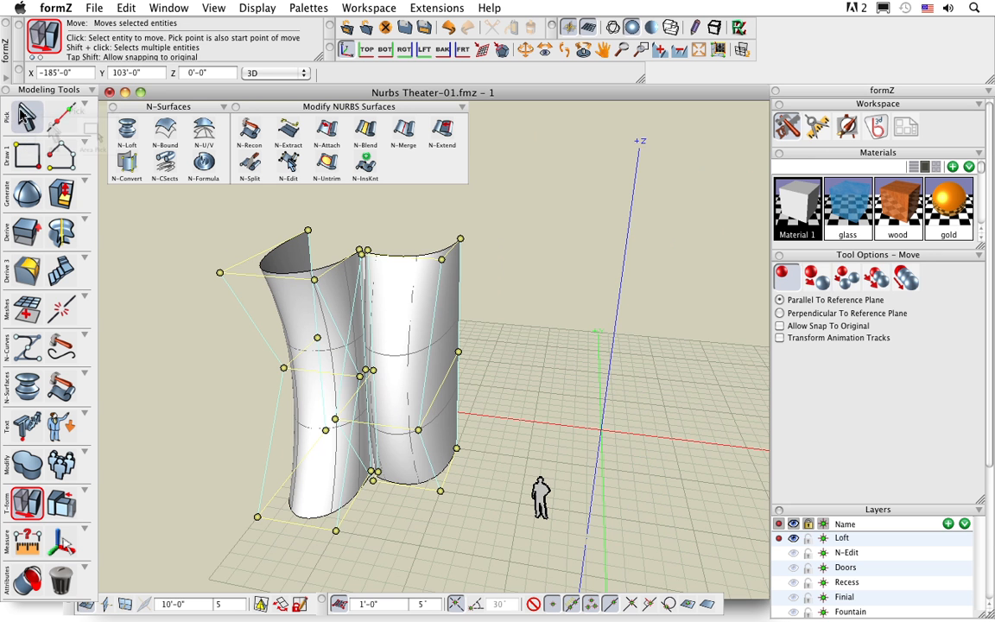
pyautogui.rightClick(392, 305)
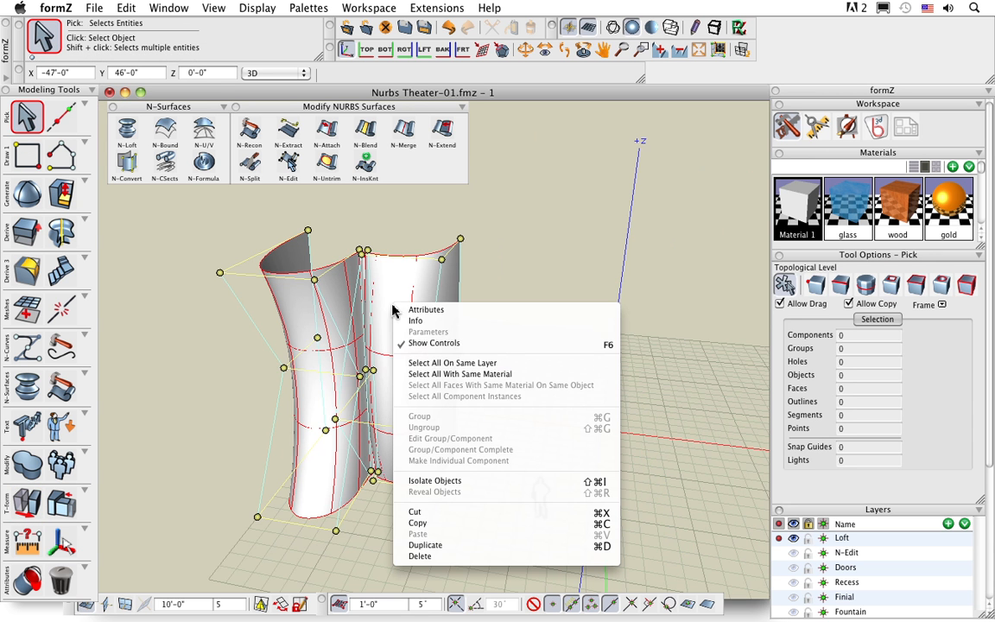
pyautogui.click(428, 343)
# - Mirror a copy of the curved surface across the Y axis to the opposite side of the grid
pyautogui.moveTo(484, 493); pyautogui.dragTo(390, 520, button='middle')
pyautogui.scroll(-2, 335, 454)
pyautogui.moveTo(474, 519); pyautogui.dragTo(459, 496, button='middle')
pyautogui.scroll(-1, 506, 450)
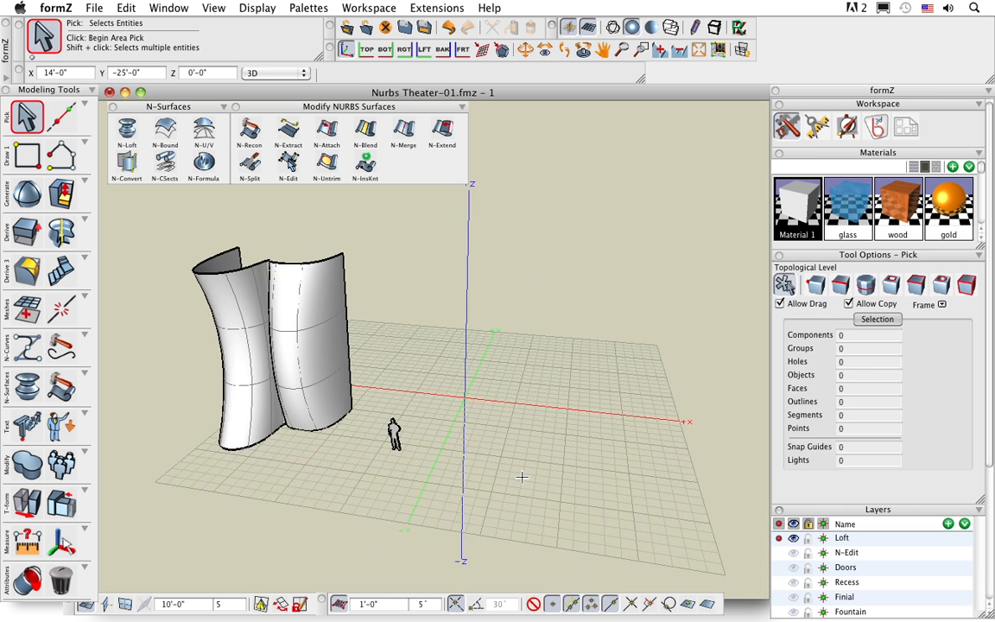
pyautogui.moveTo(524, 479); pyautogui.dragTo(524, 472, button='middle')
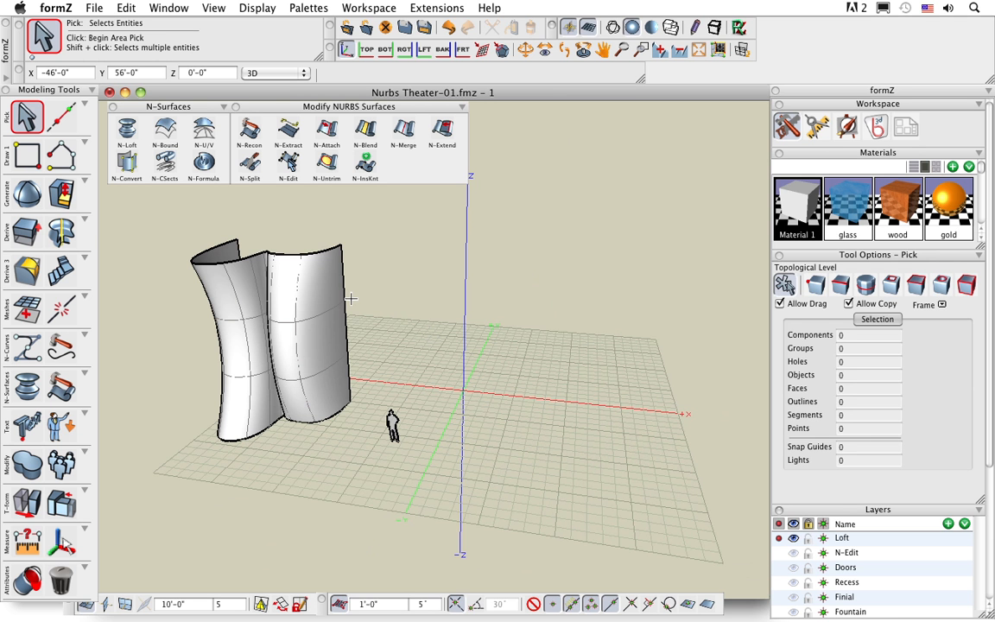
pyautogui.click(35, 501)
pyautogui.click(208, 518)
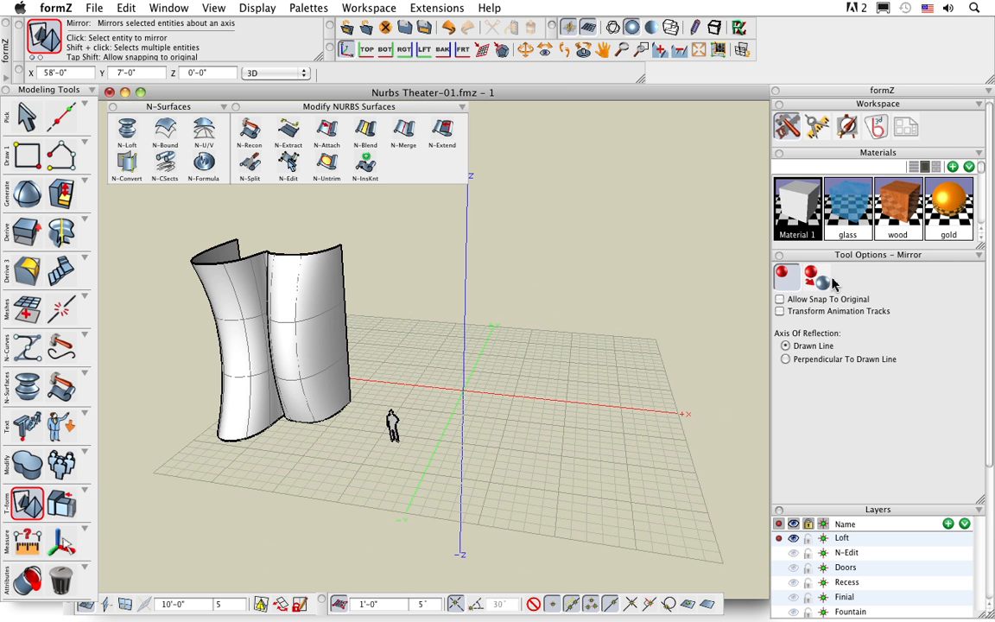
pyautogui.click(253, 389)
pyautogui.scroll(3, 409, 497)
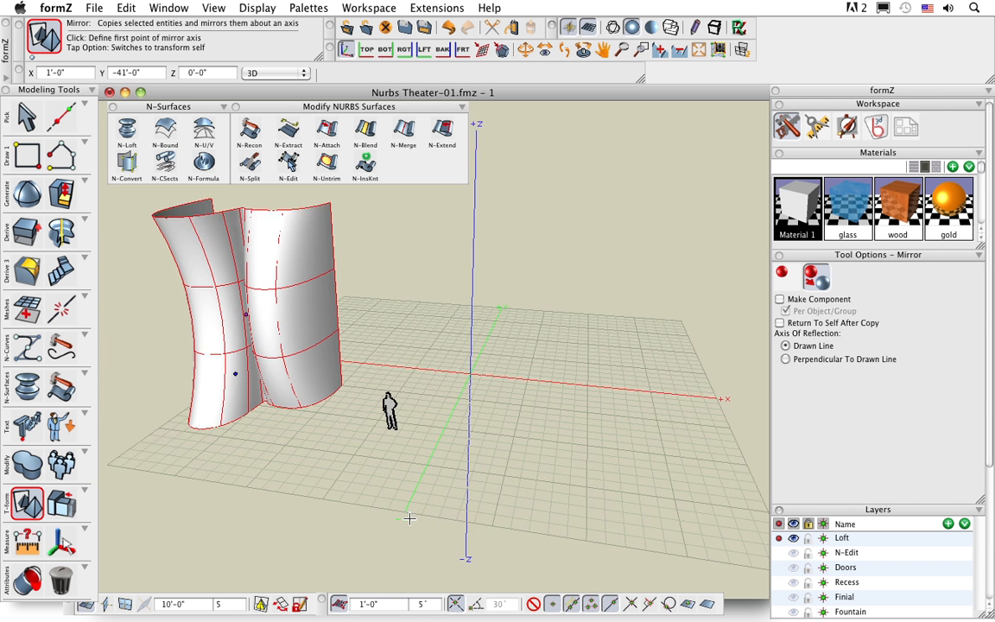
pyautogui.click(410, 494)
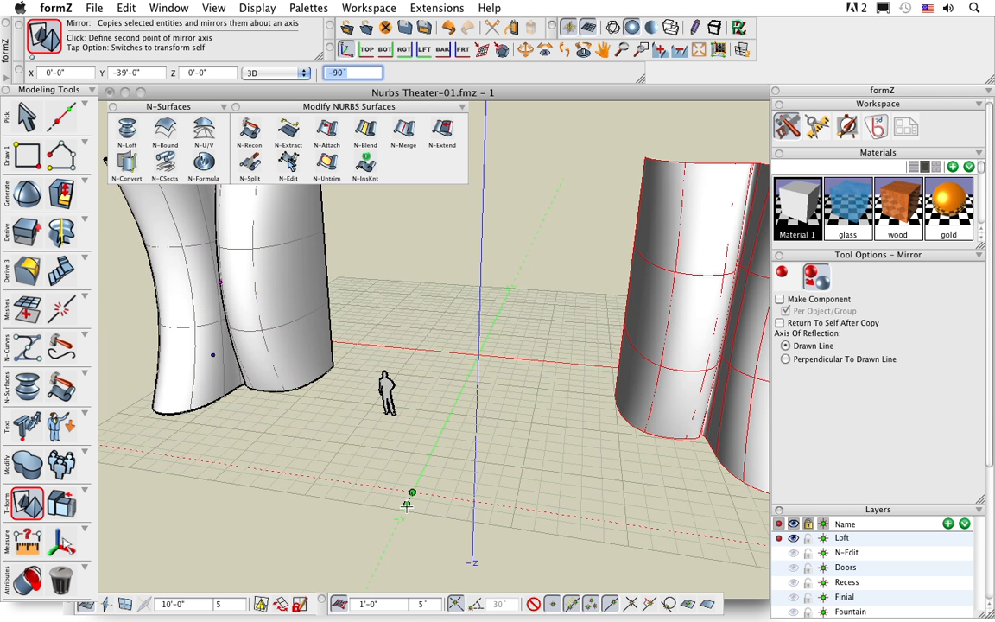
pyautogui.click(300, 473)
pyautogui.scroll(-3, 300, 473)
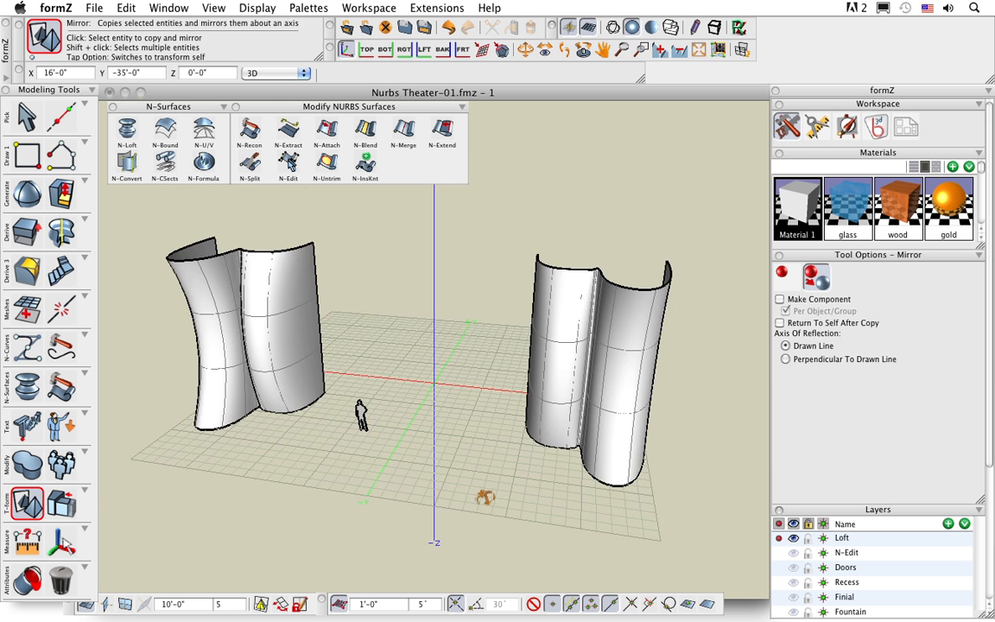
# - Draw a straight vector line on the ground between the facing base corners of the two curved walls
pyautogui.moveTo(469, 486); pyautogui.dragTo(496, 441, button='middle')
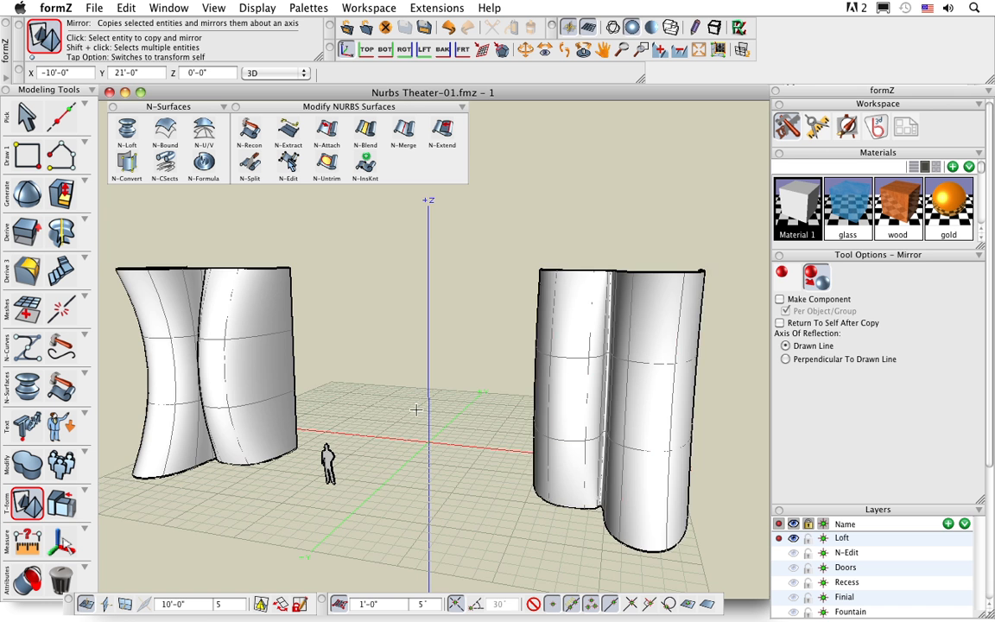
pyautogui.moveTo(416, 410); pyautogui.dragTo(455, 442, button='middle')
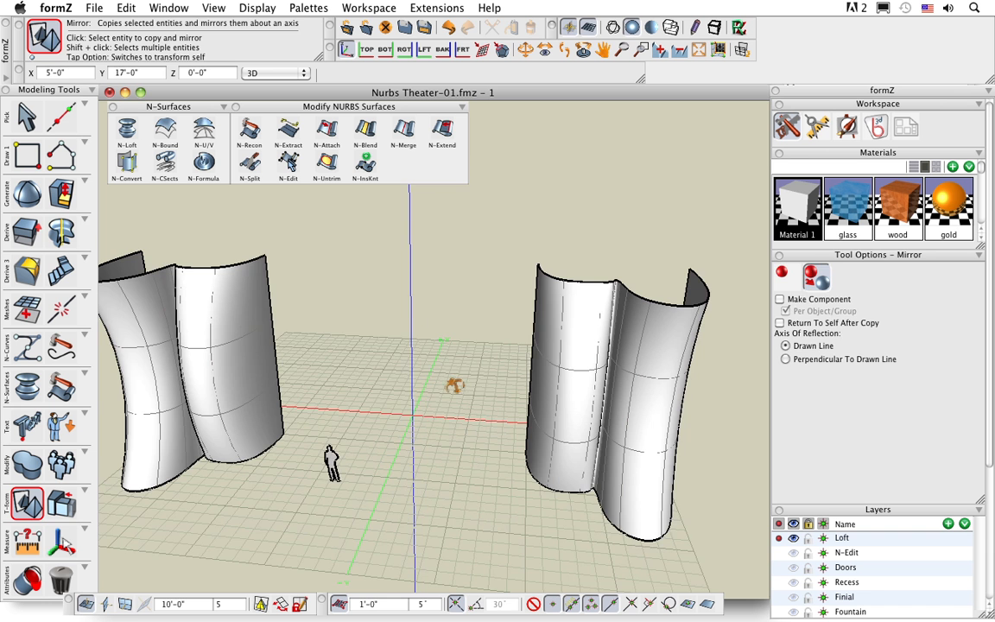
pyautogui.moveTo(455, 385); pyautogui.dragTo(320, 424, button='middle')
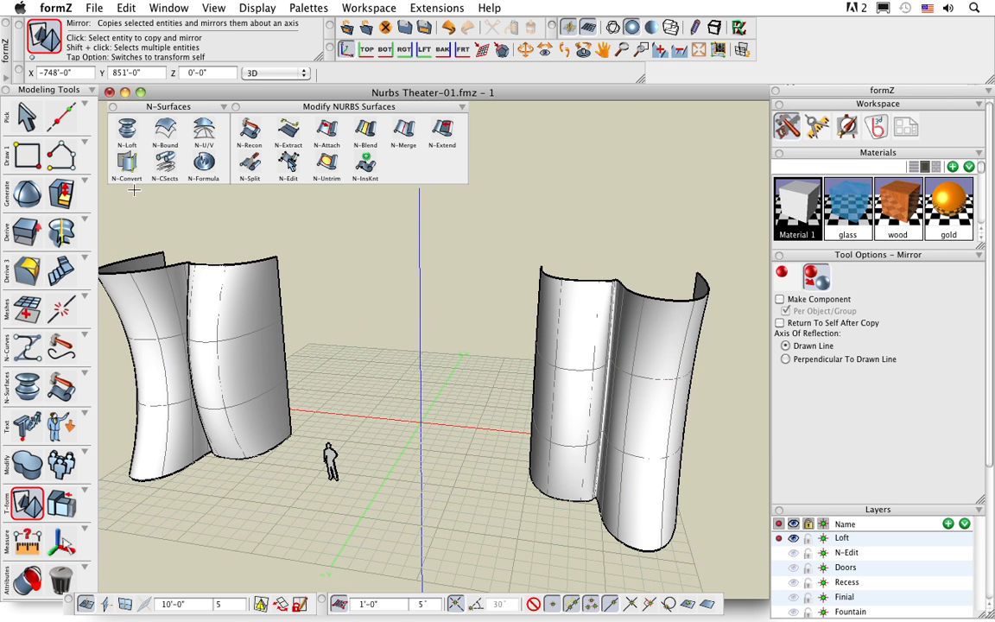
pyautogui.moveTo(61, 153); pyautogui.dragTo(129, 175)
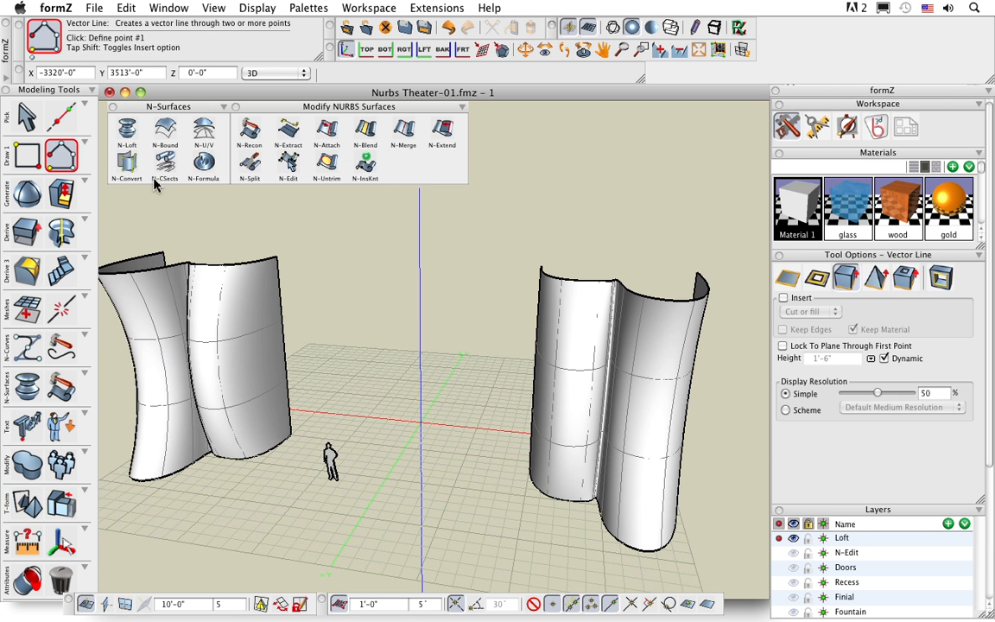
pyautogui.click(785, 278)
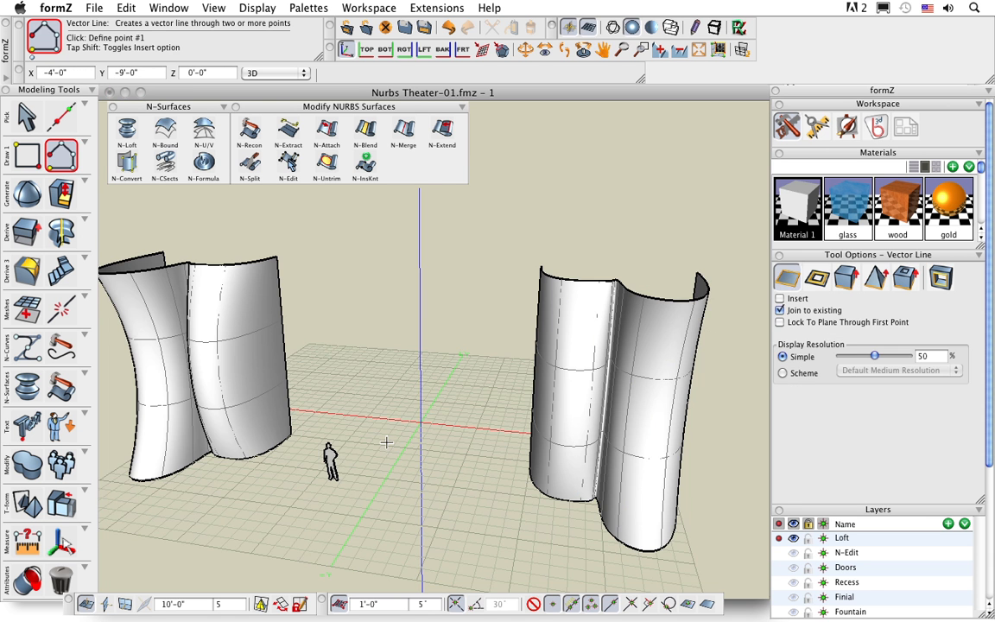
pyautogui.moveTo(395, 435); pyautogui.dragTo(292, 423, button='middle')
pyautogui.click(291, 423)
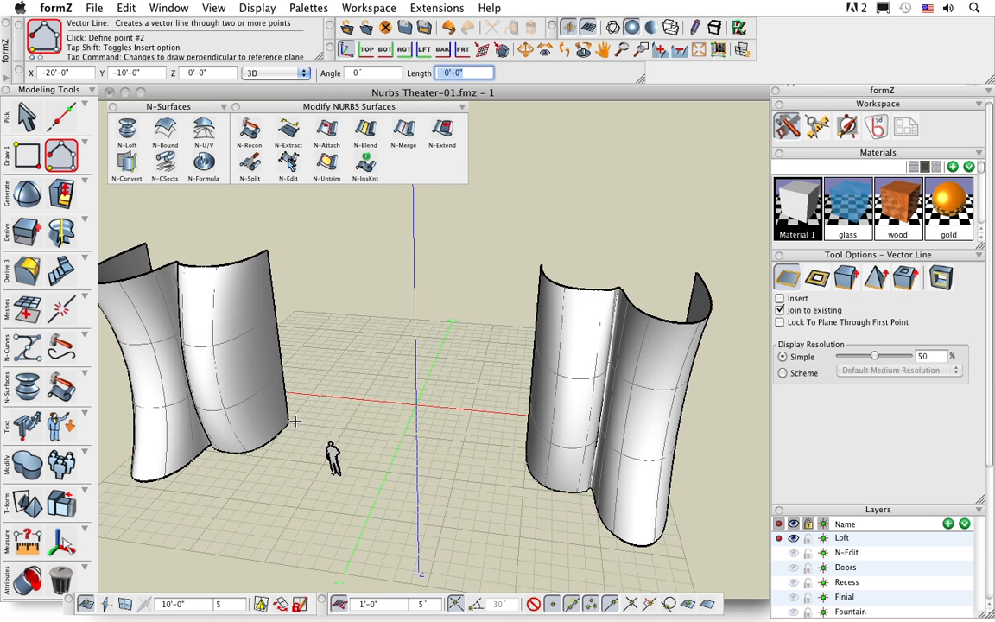
pyautogui.click(525, 447)
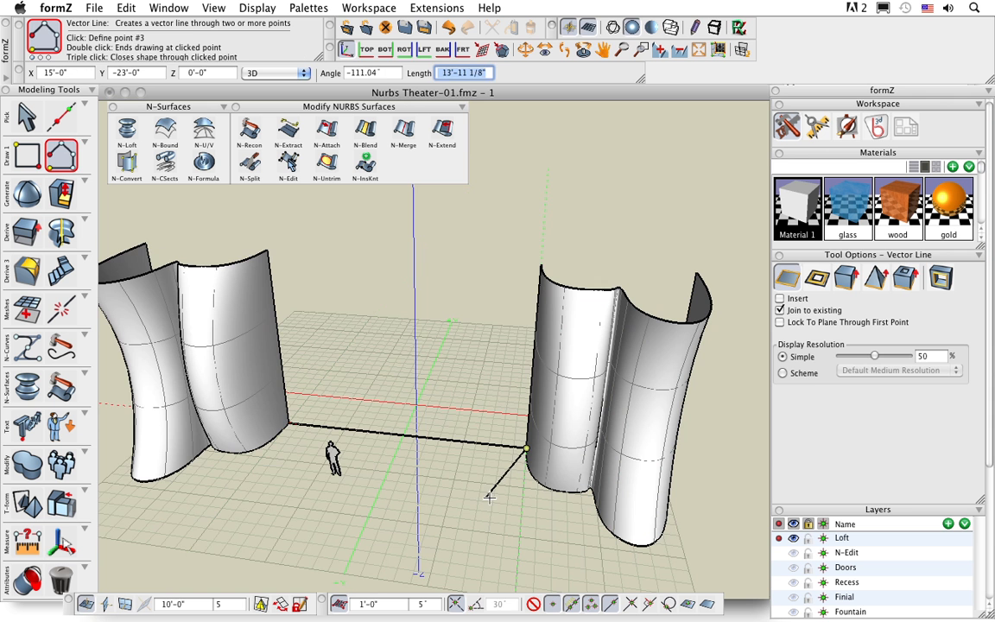
pyautogui.press('Escape')
# - Draw a spline through points, locked to the first point's plane, joining the walls' facing top corners with a forward bow at mid-span
pyautogui.moveTo(491, 509); pyautogui.dragTo(482, 506, button='middle')
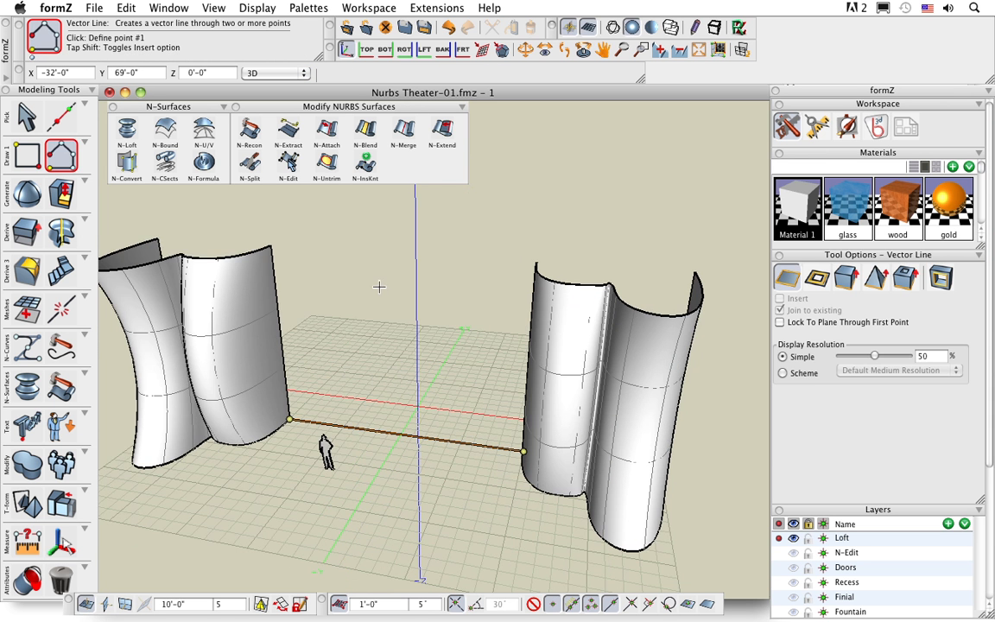
pyautogui.moveTo(380, 289); pyautogui.dragTo(401, 350, button='middle')
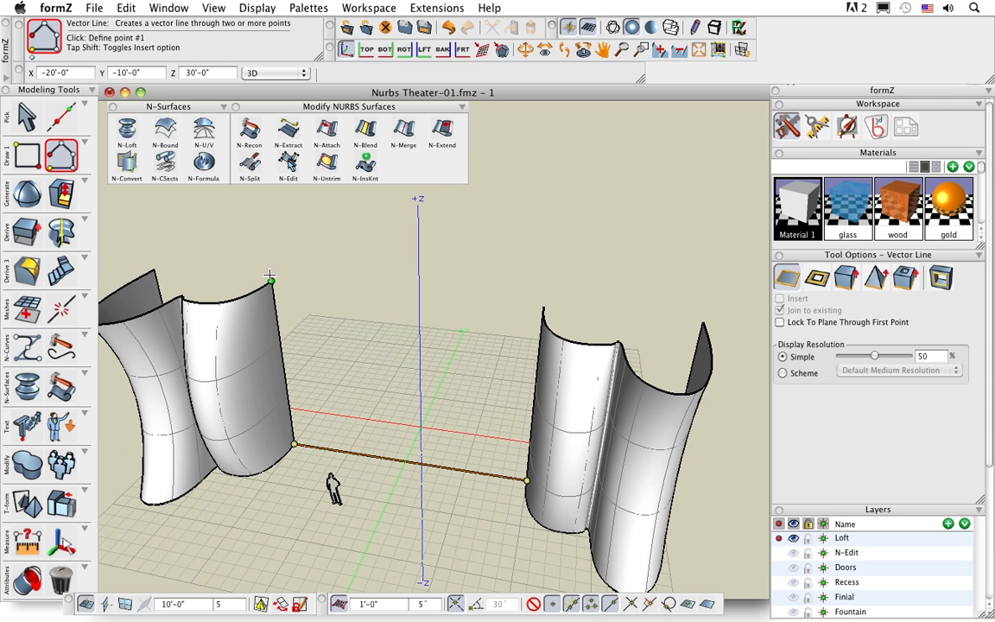
pyautogui.moveTo(62, 149); pyautogui.dragTo(199, 169)
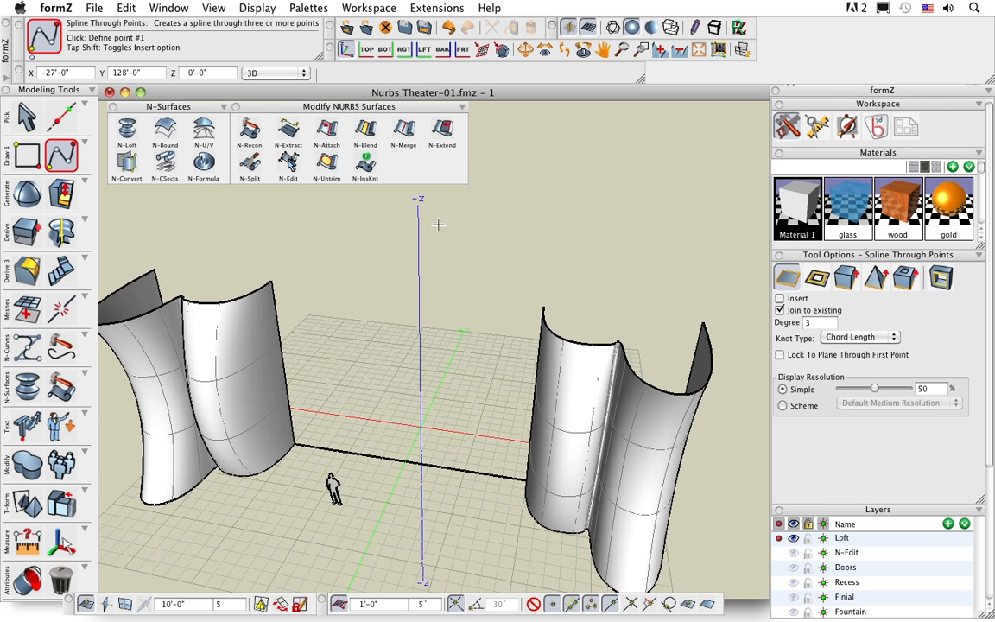
pyautogui.click(794, 358)
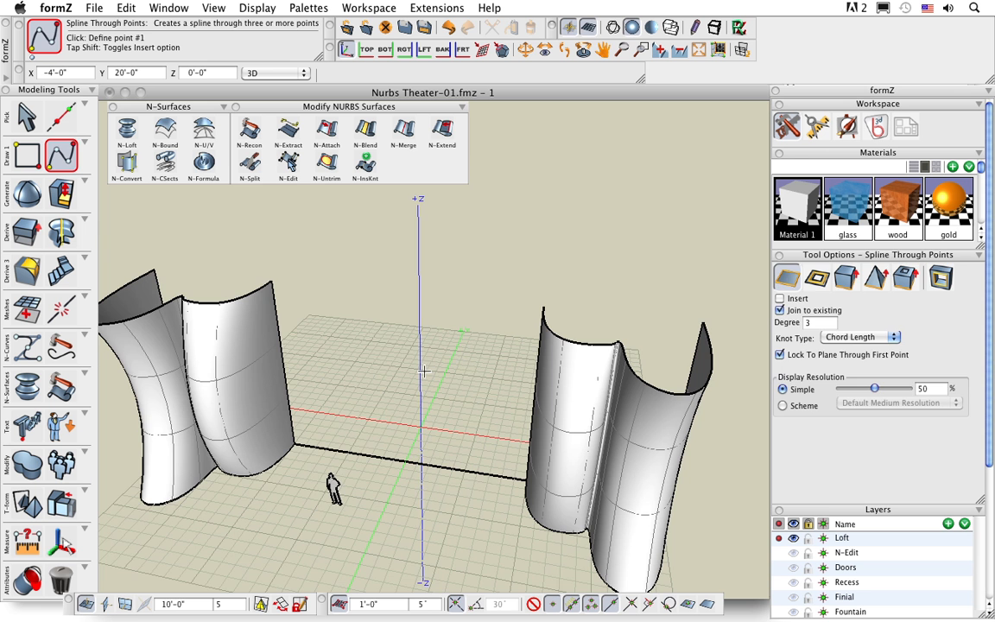
pyautogui.moveTo(424, 371); pyautogui.dragTo(417, 380, button='middle')
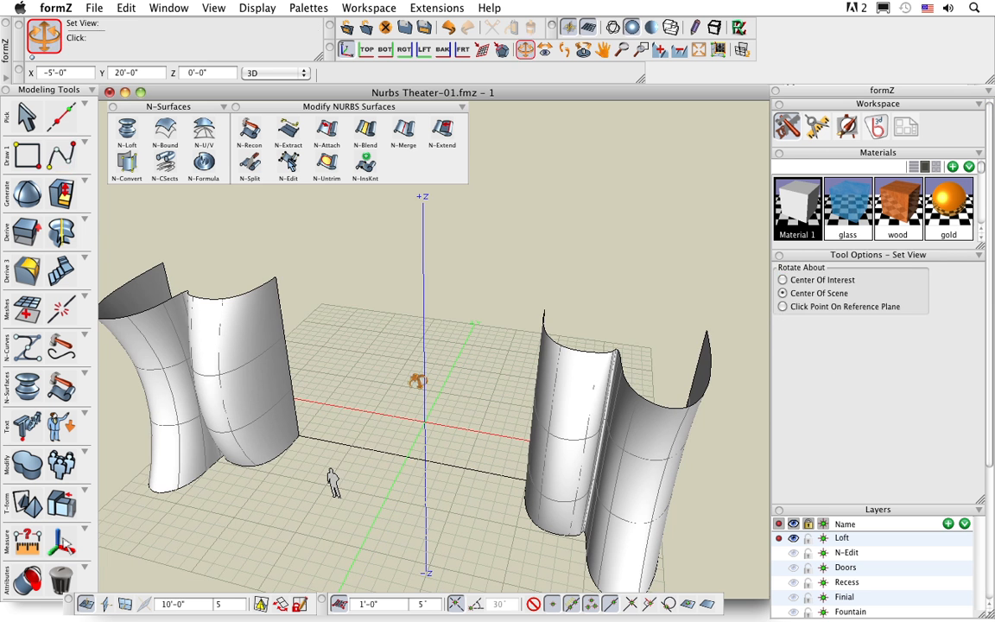
pyautogui.click(275, 277)
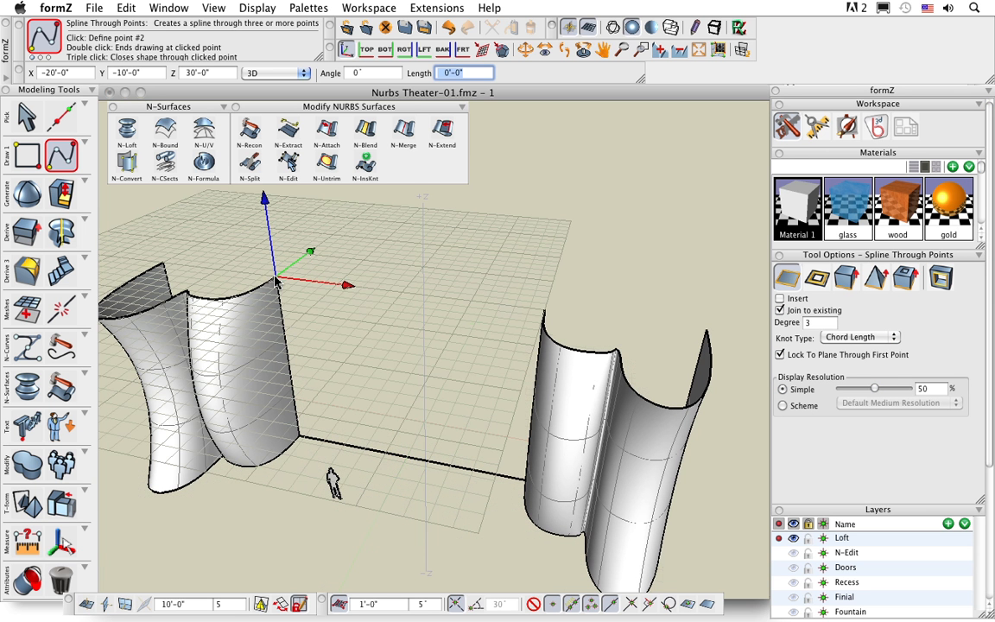
pyautogui.click(374, 323)
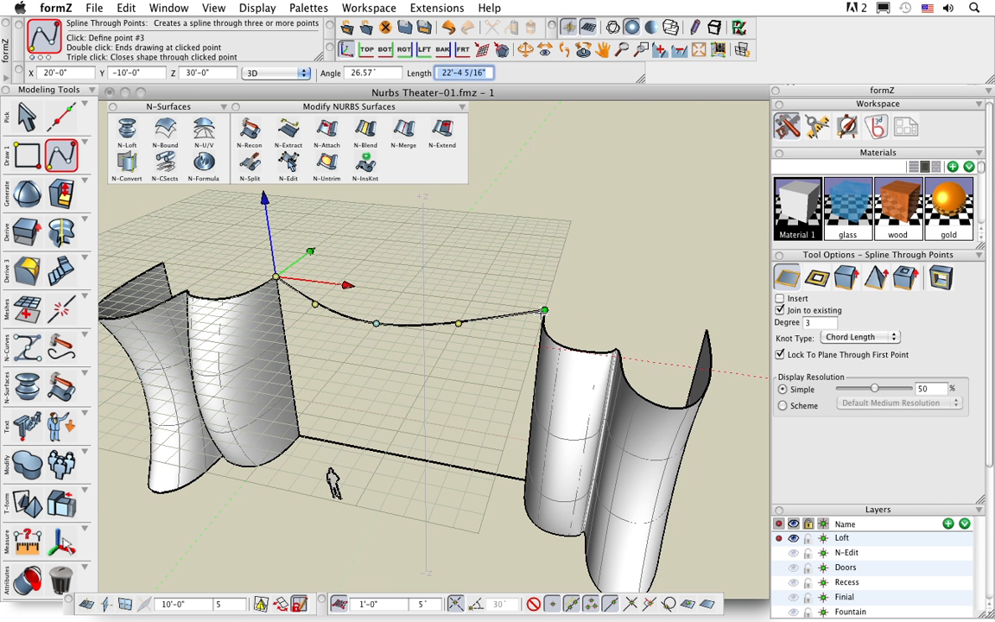
pyautogui.click(545, 309)
pyautogui.doubleClick(544, 309)
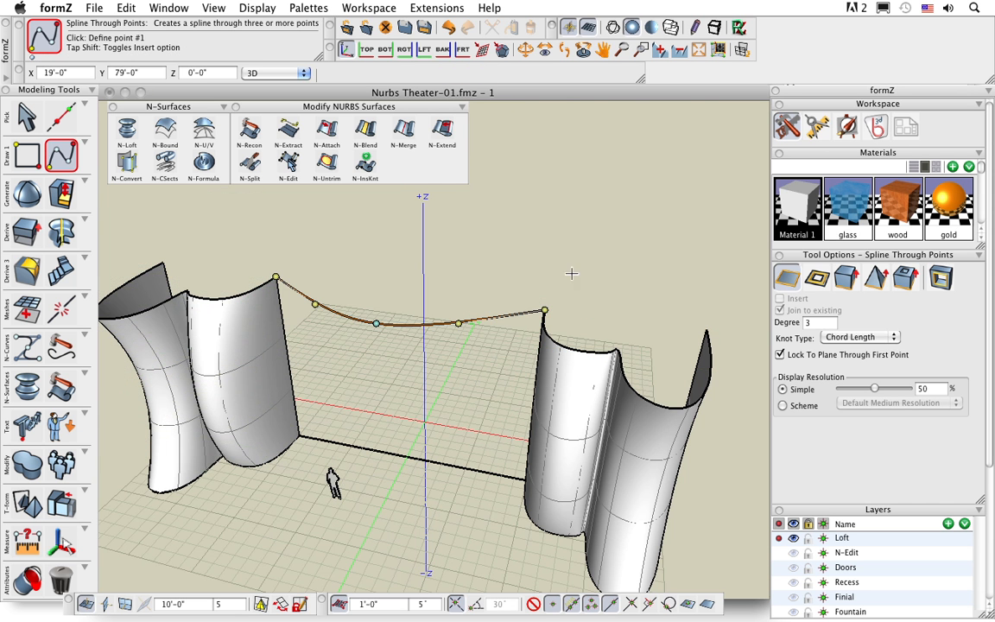
# - Move the top spline's two inner control points outward along the X axis, each about 4'-0" toward its nearer wall
pyautogui.moveTo(477, 409)
pyautogui.mouseDown(button='middle')
pyautogui.moveTo(350, 350)
pyautogui.moveTo(380, 342)
pyautogui.moveTo(481, 422)
pyautogui.moveTo(472, 426)
pyautogui.mouseUp(button='middle')
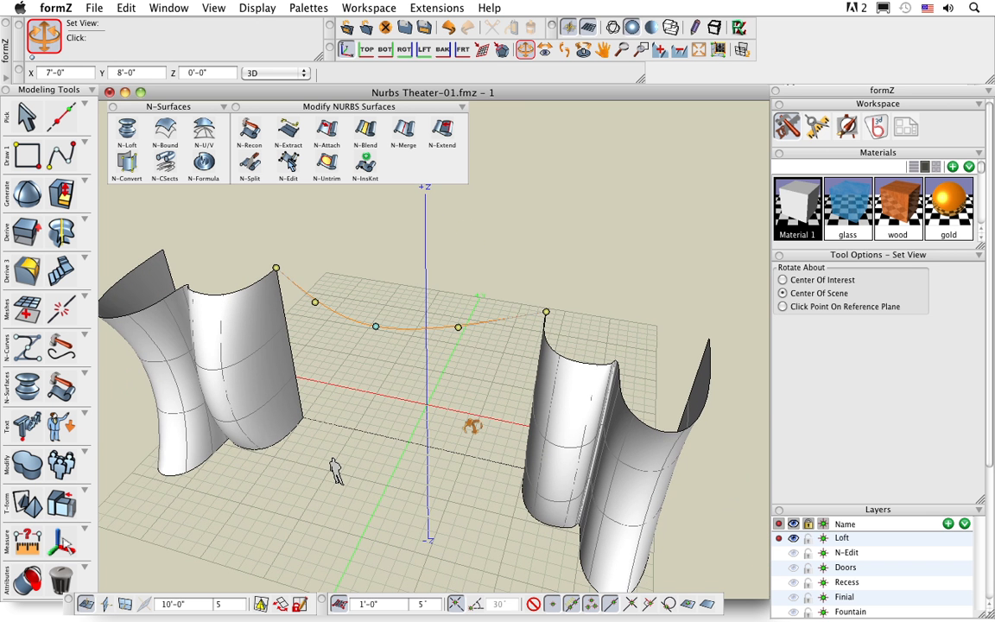
pyautogui.click(459, 326)
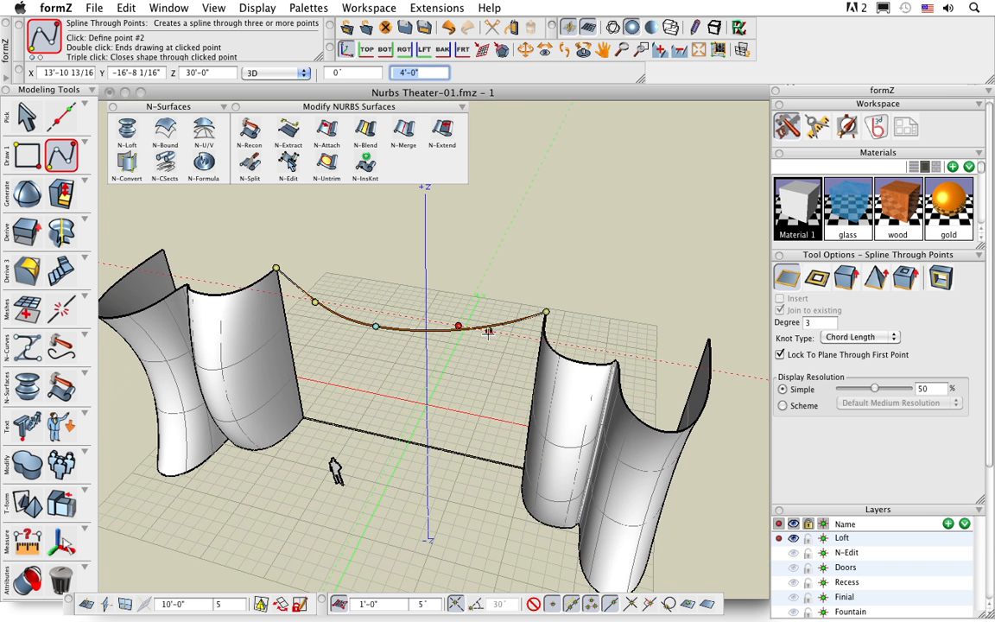
pyautogui.click(488, 333)
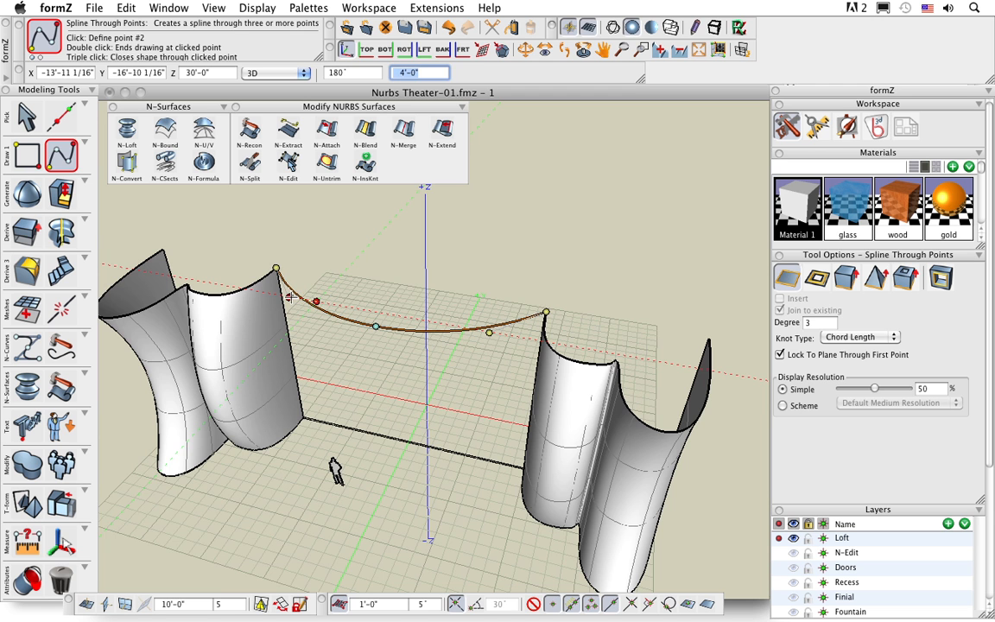
pyautogui.click(290, 297)
pyautogui.moveTo(485, 489); pyautogui.dragTo(484, 444, button='middle')
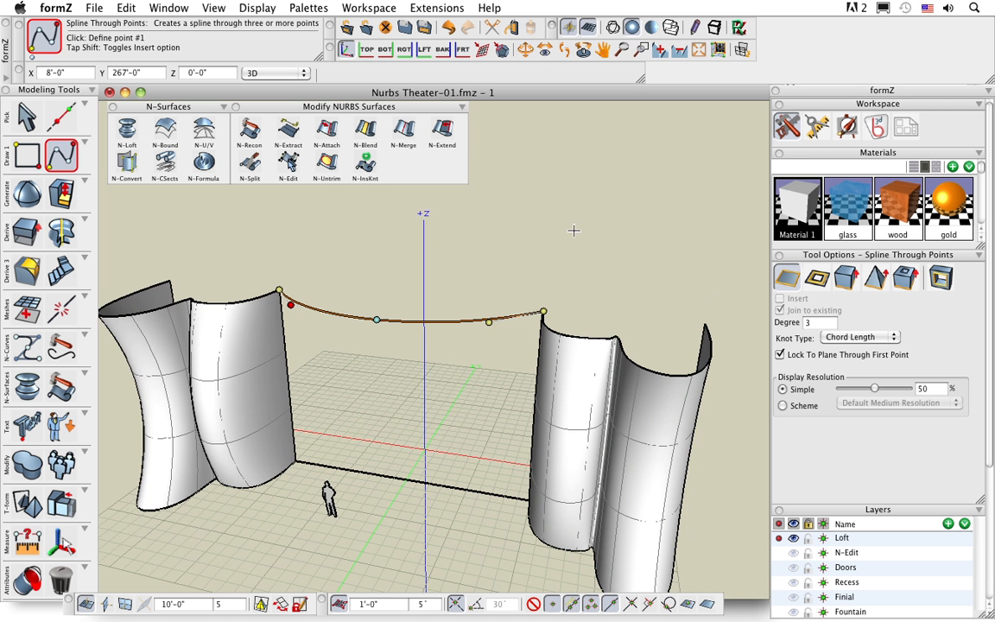
# - Try a NURBS by Boundary Curve surface from the ground line, the two facing wall edges and the top spline
pyautogui.click(165, 130)
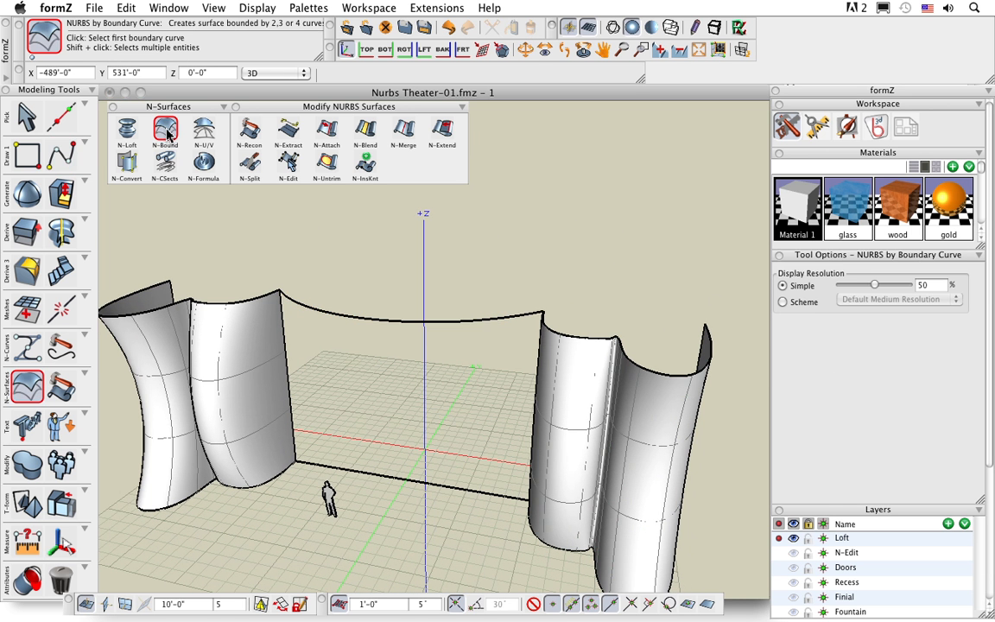
pyautogui.click(333, 466)
pyautogui.click(288, 391)
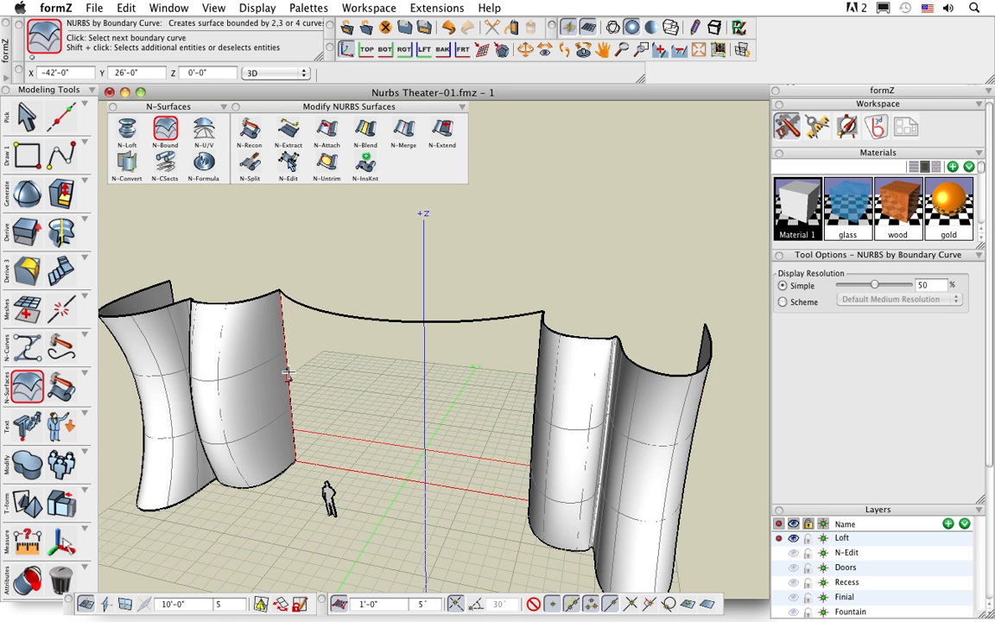
pyautogui.click(386, 322)
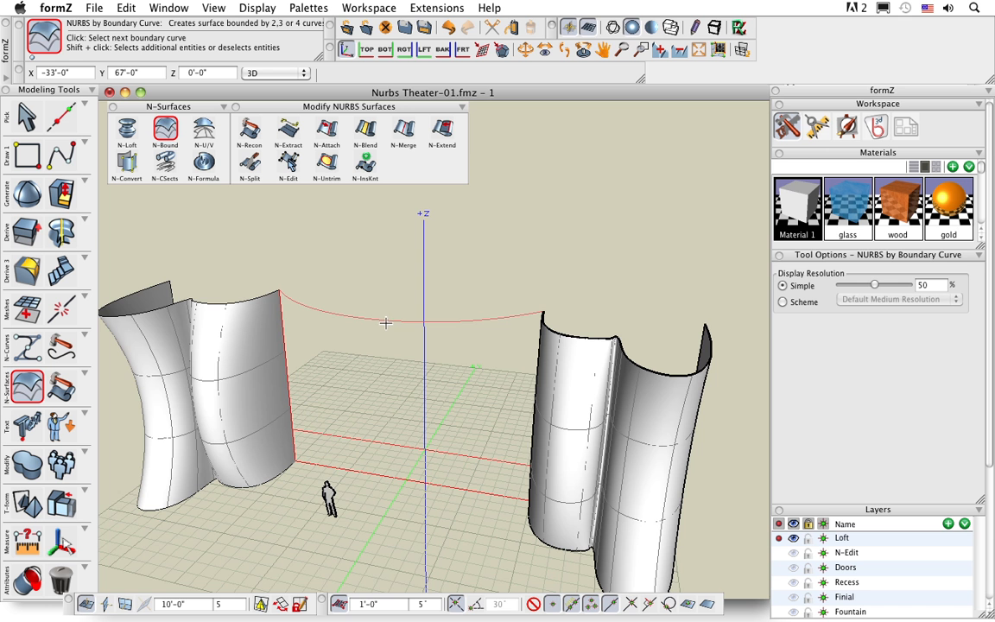
pyautogui.click(386, 321)
pyautogui.moveTo(399, 369); pyautogui.dragTo(477, 373, button='middle')
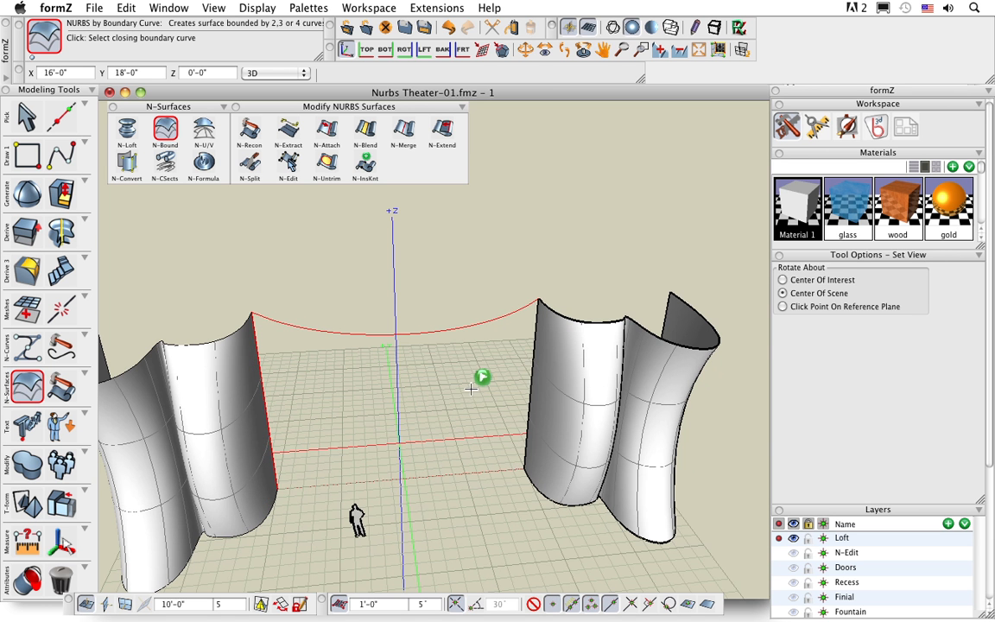
pyautogui.click(532, 369)
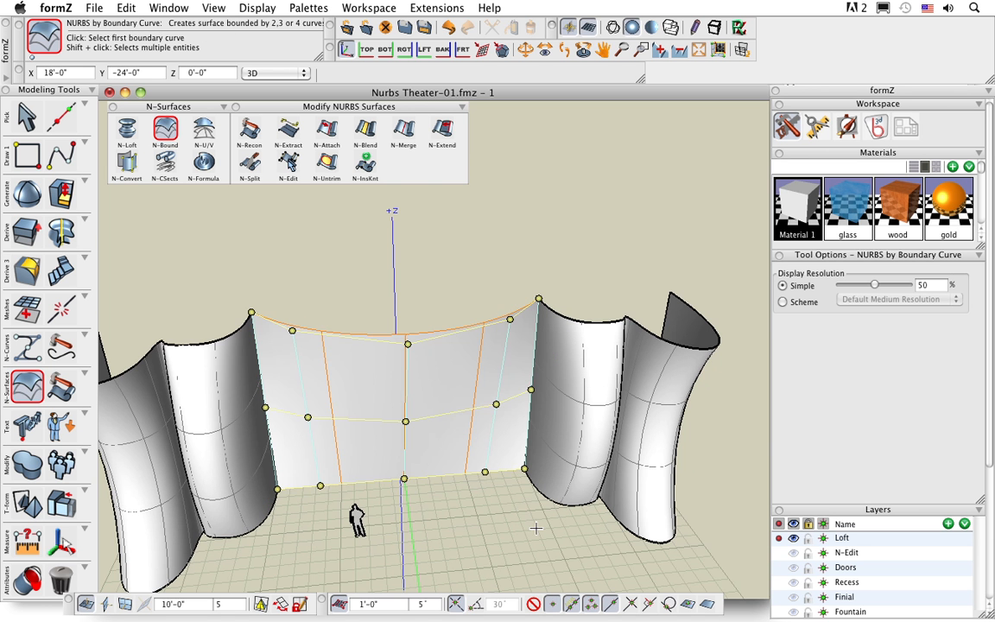
pyautogui.moveTo(518, 519); pyautogui.dragTo(465, 513, button='middle')
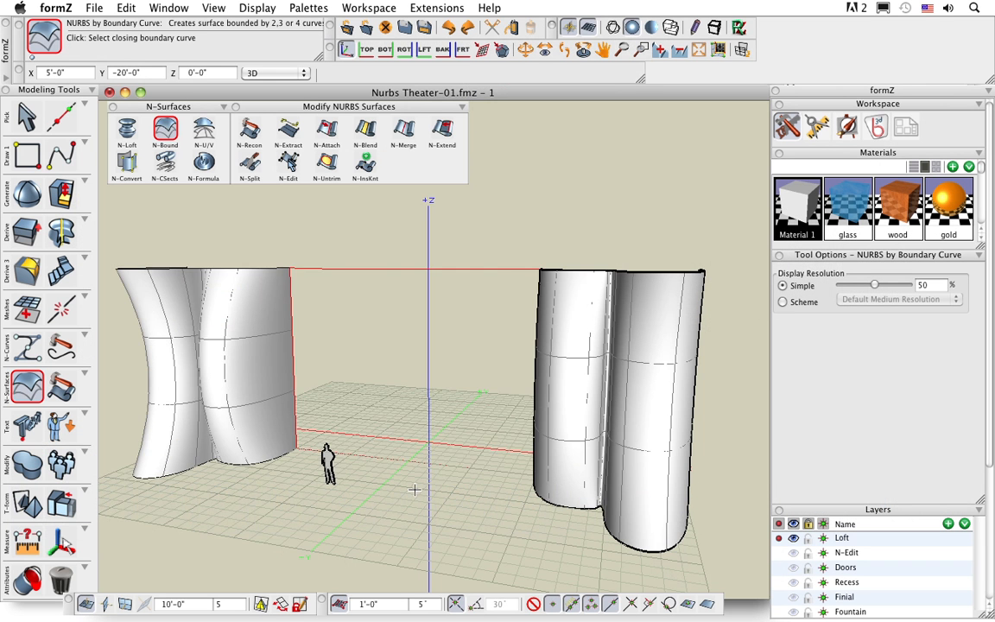
pyautogui.moveTo(412, 486); pyautogui.dragTo(420, 515, button='middle')
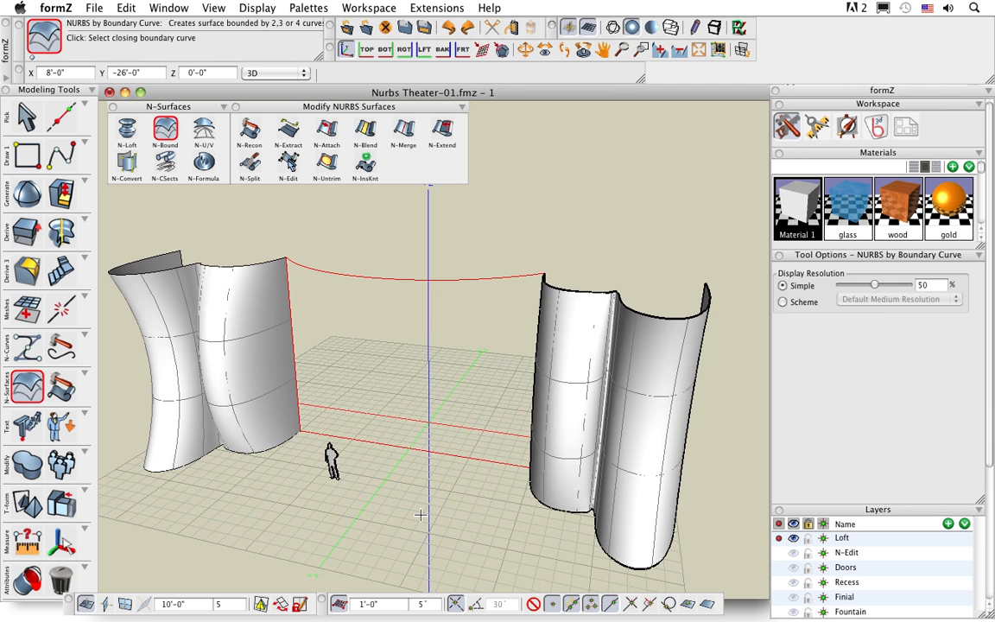
pyautogui.press('Escape')
# - Copy the ground line about 10'-0" straight up, perpendicular to the reference plane
pyautogui.press('m')
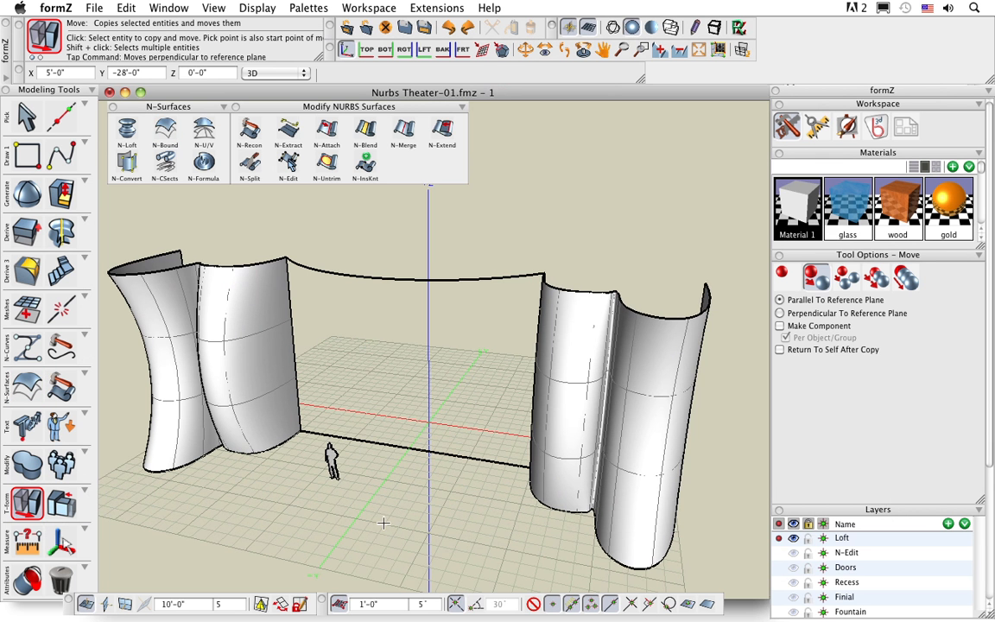
pyautogui.click(602, 388)
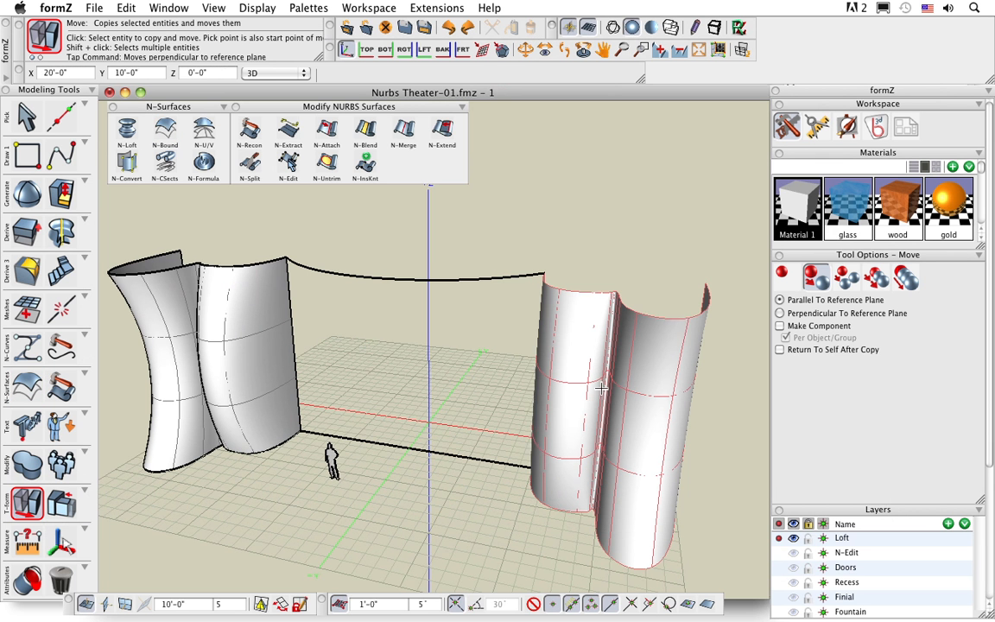
pyautogui.click(385, 444)
pyautogui.press('super')
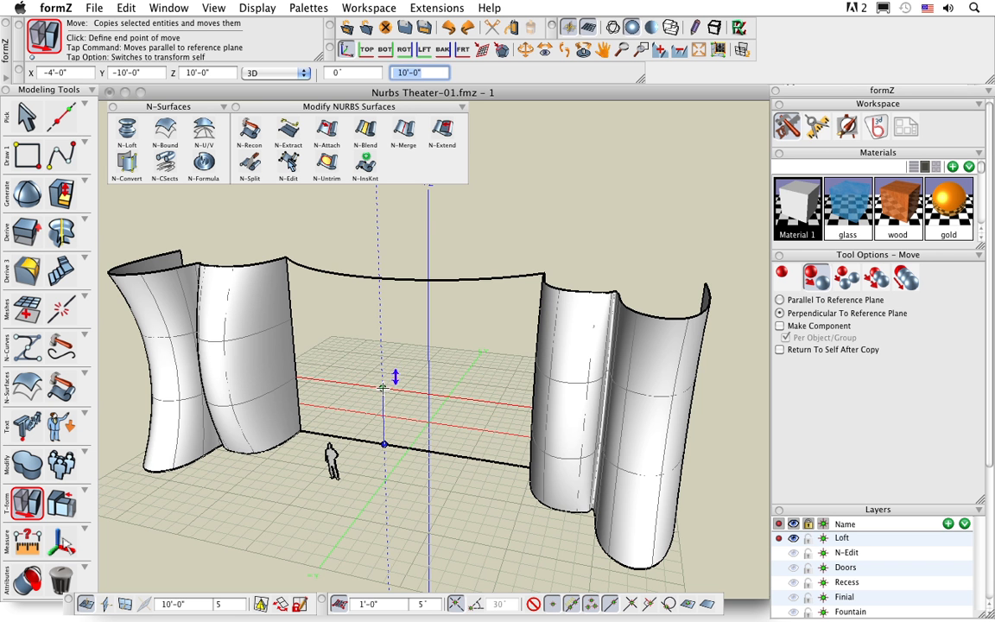
pyautogui.click(384, 398)
pyautogui.moveTo(417, 515)
pyautogui.mouseDown(button='middle')
pyautogui.moveTo(560, 512)
pyautogui.moveTo(411, 520)
pyautogui.mouseUp(button='middle')
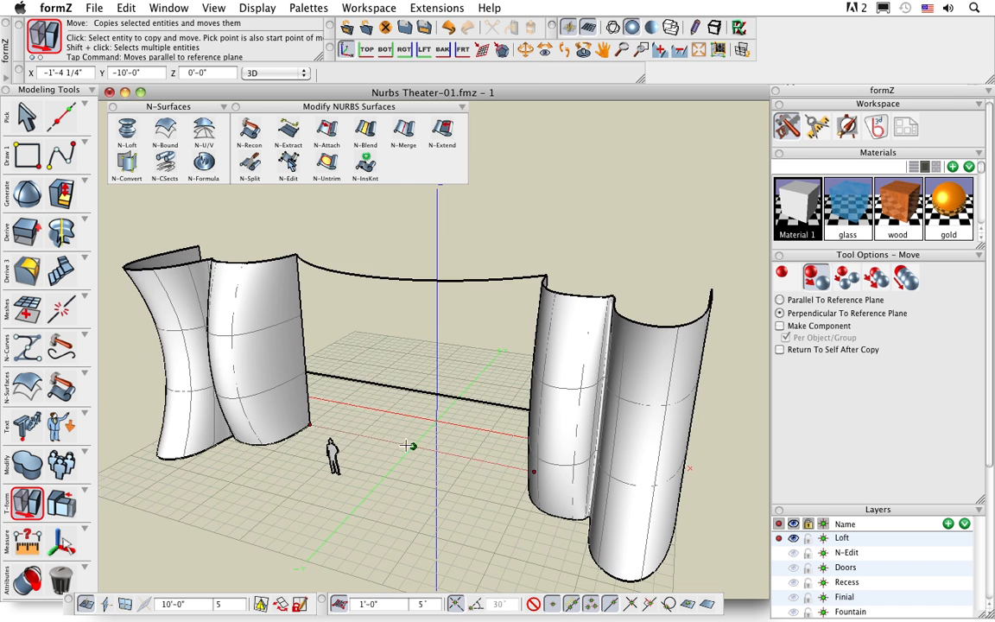
# - Draw a vertical spline through points, unlocked from the first point's plane, through the midpoints of the ground line, raised line and top spline
pyautogui.moveTo(422, 326); pyautogui.dragTo(408, 335, button='middle')
pyautogui.click(60, 155)
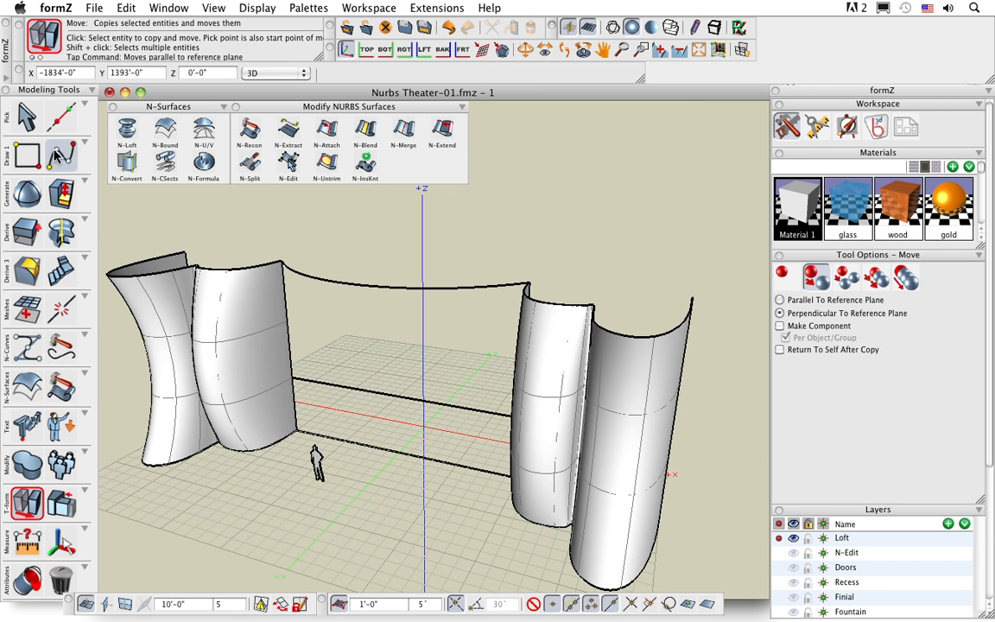
pyautogui.click(202, 173)
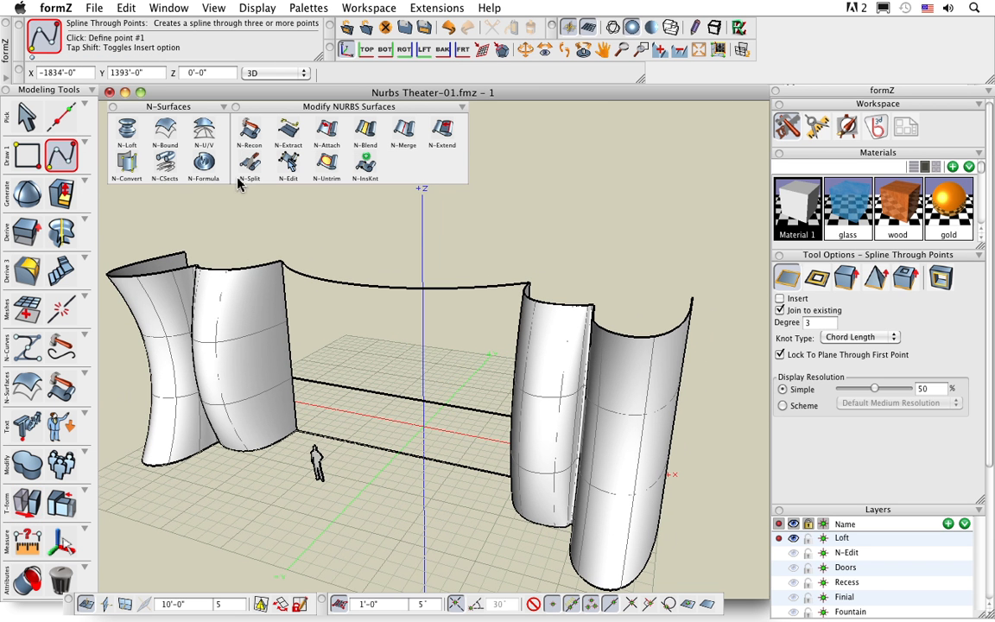
pyautogui.click(780, 354)
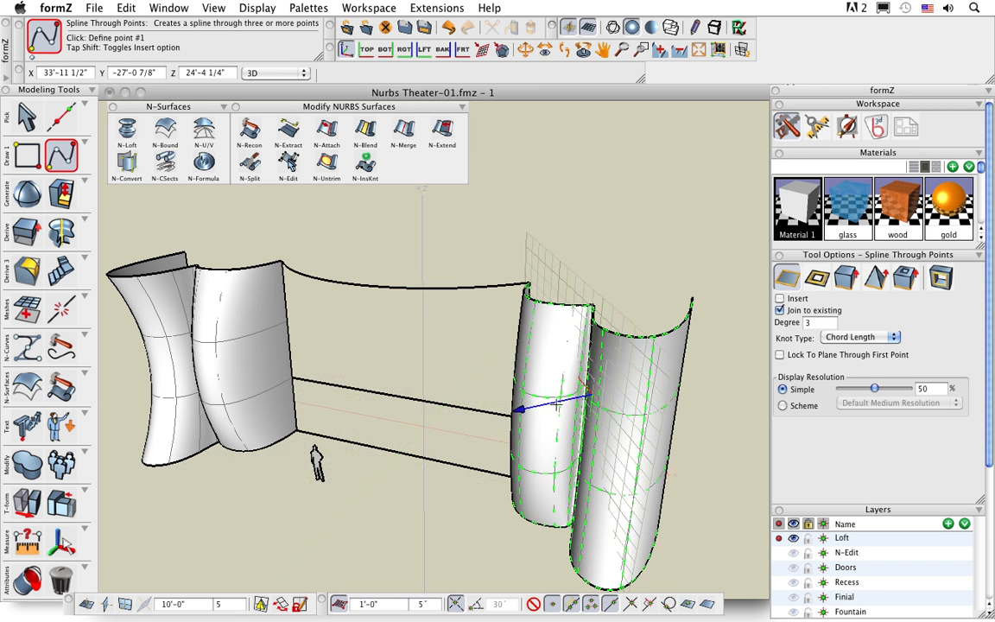
pyautogui.click(400, 453)
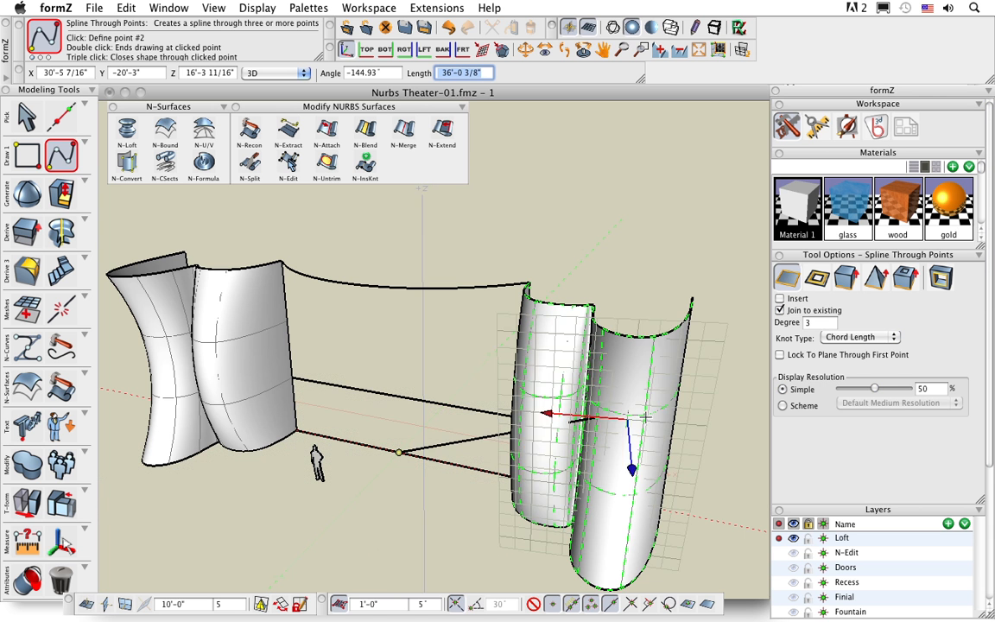
pyautogui.click(395, 396)
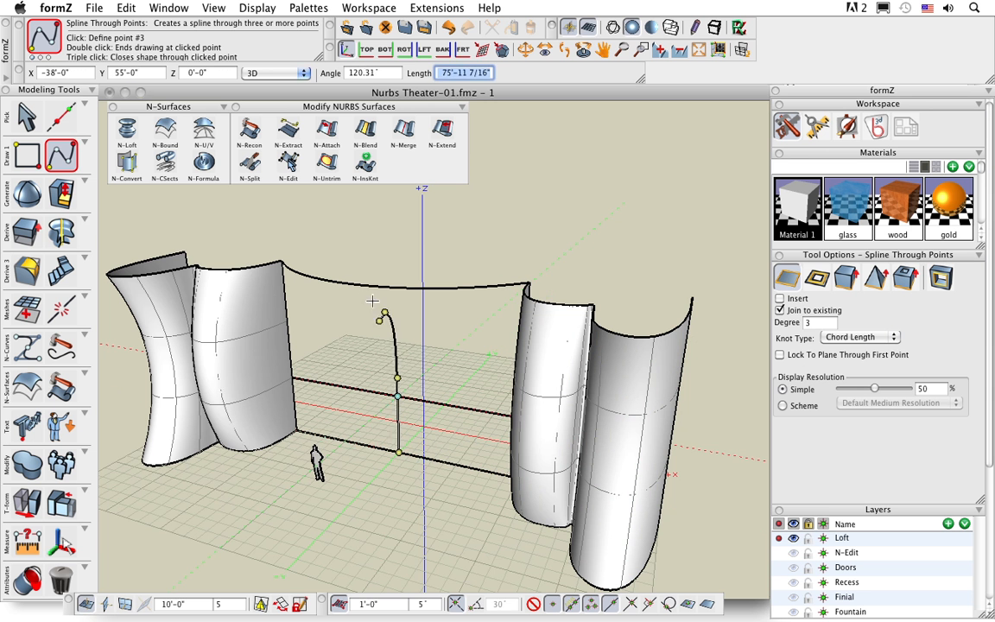
pyautogui.click(361, 285)
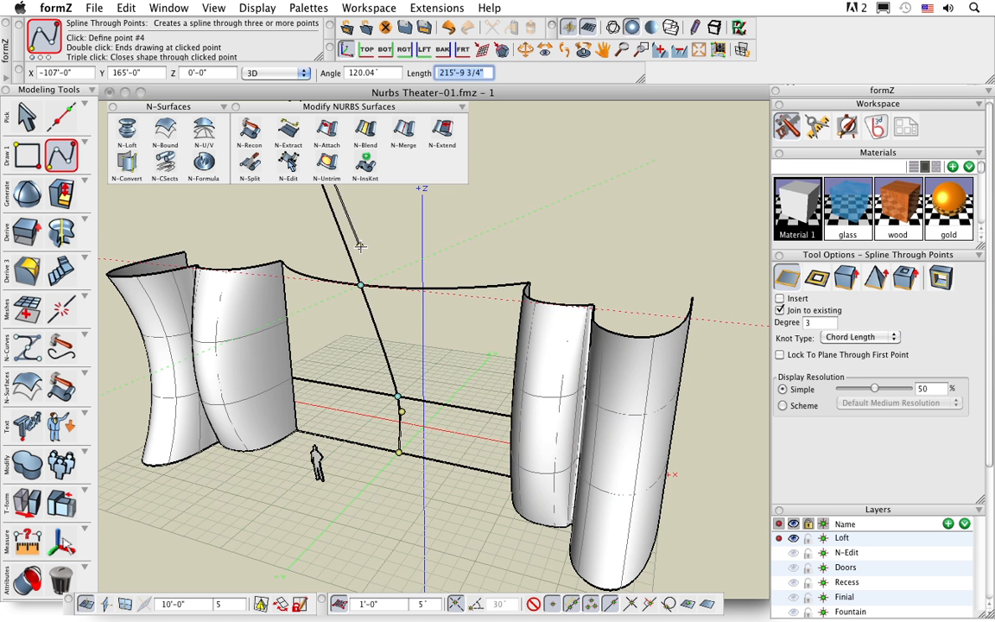
pyautogui.press('Return')
# - Move the vertical spline's upper control point about 4'-0" forward along the Y axis and shift its lower control point slightly forward and down
pyautogui.scroll(3, 401, 359)
pyautogui.moveTo(402, 356); pyautogui.dragTo(407, 373, button='middle')
pyautogui.click(368, 320)
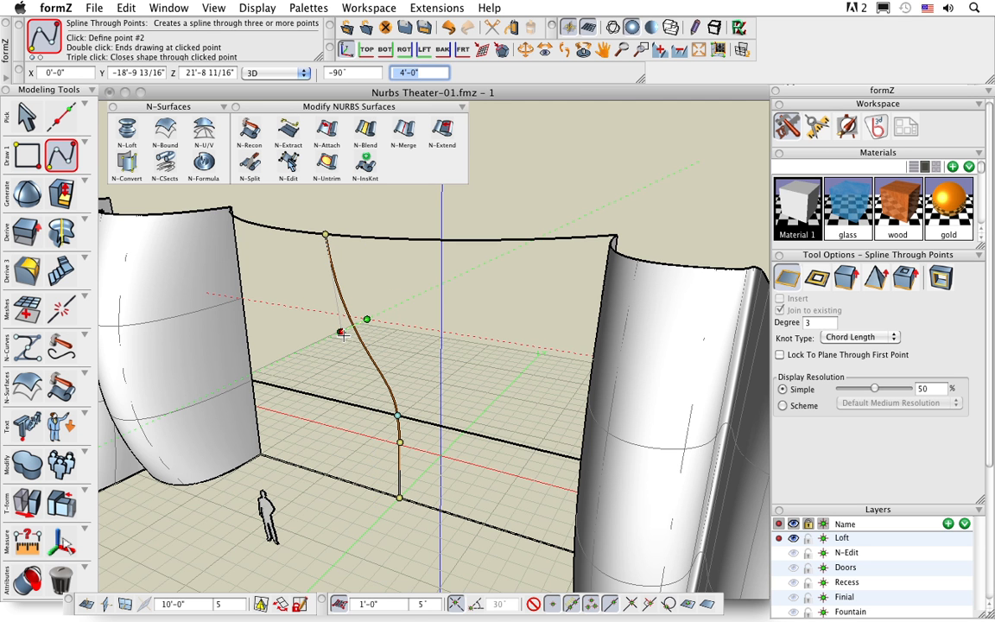
pyautogui.press('Escape')
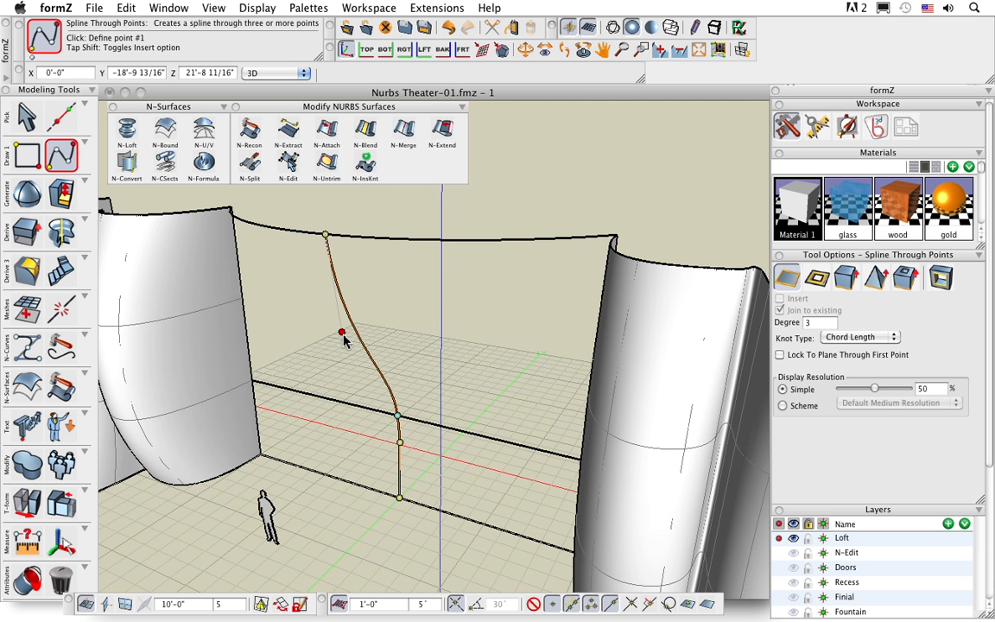
pyautogui.click(399, 444)
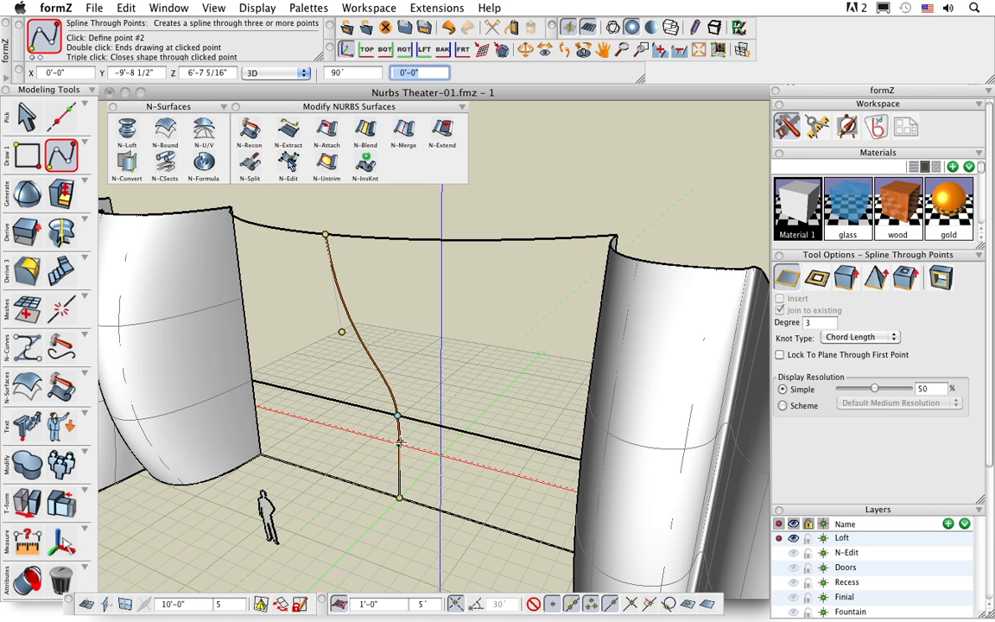
pyautogui.press('Escape')
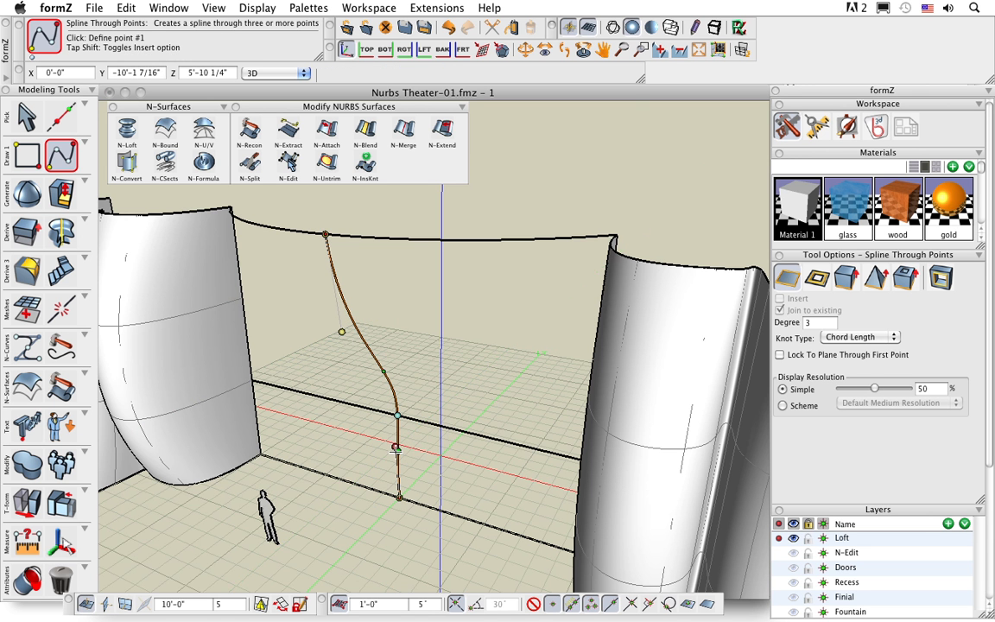
pyautogui.scroll(-3, 411, 469)
pyautogui.moveTo(420, 523); pyautogui.dragTo(406, 436, button='middle')
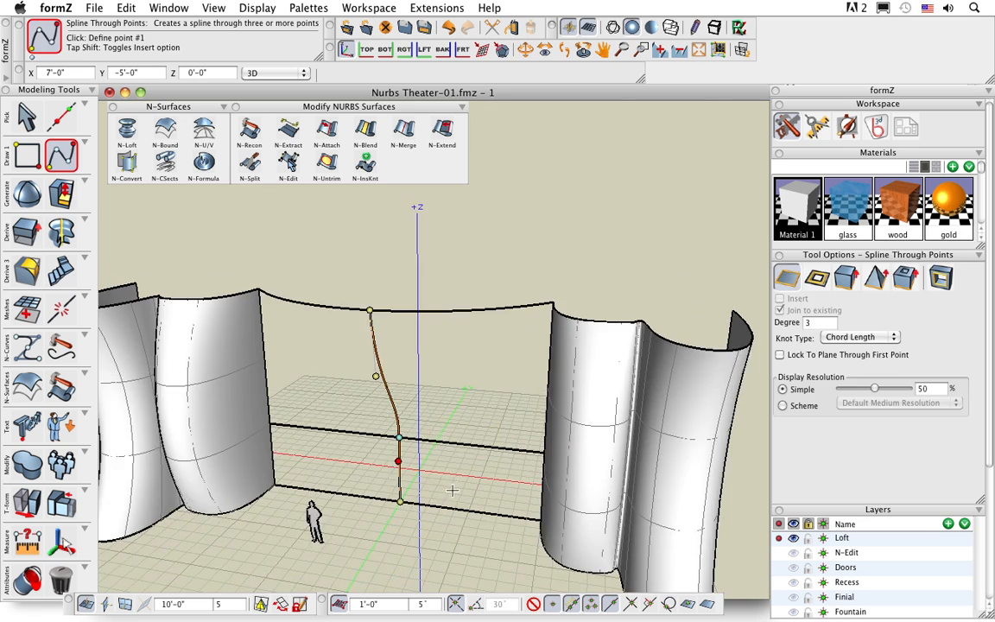
pyautogui.scroll(-2, 406, 436)
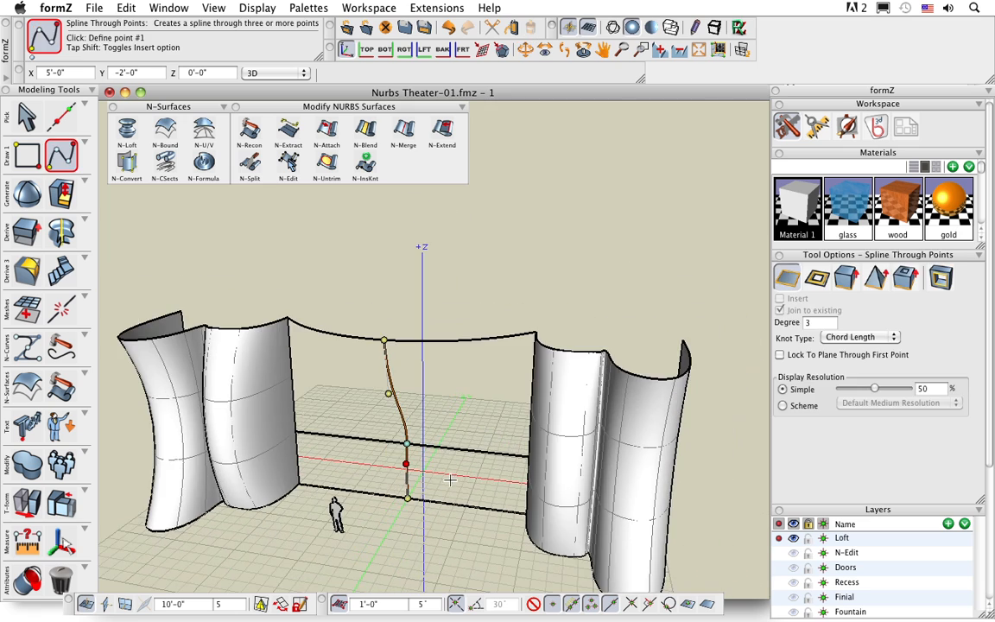
# - Create a NURBS by U/V Curves surface from the ground line, raised line, top spline, two facing wall edges and vertical spline
pyautogui.click(204, 130)
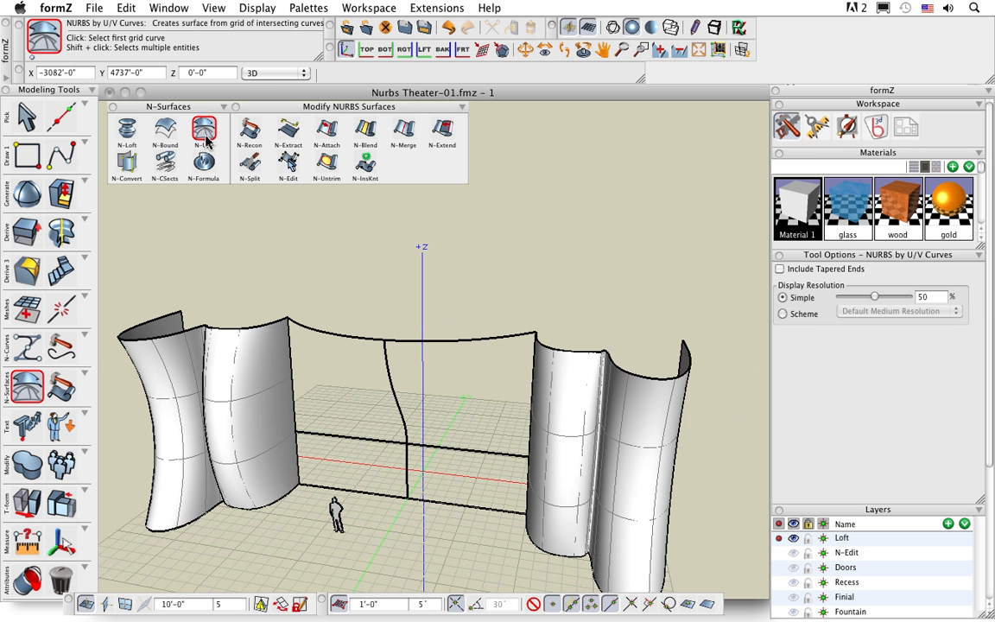
pyautogui.click(364, 491)
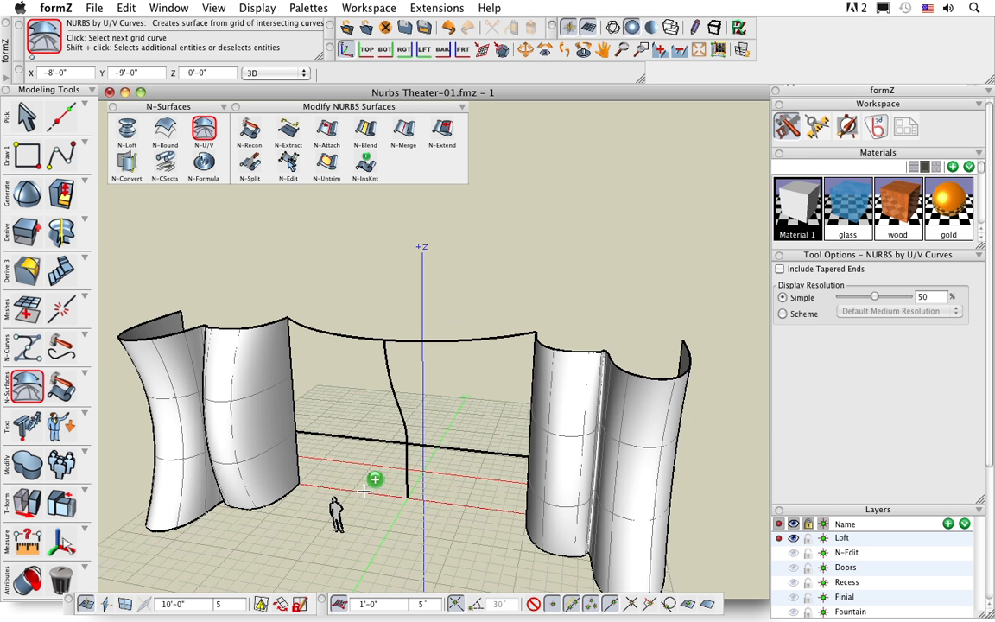
pyautogui.click(360, 439)
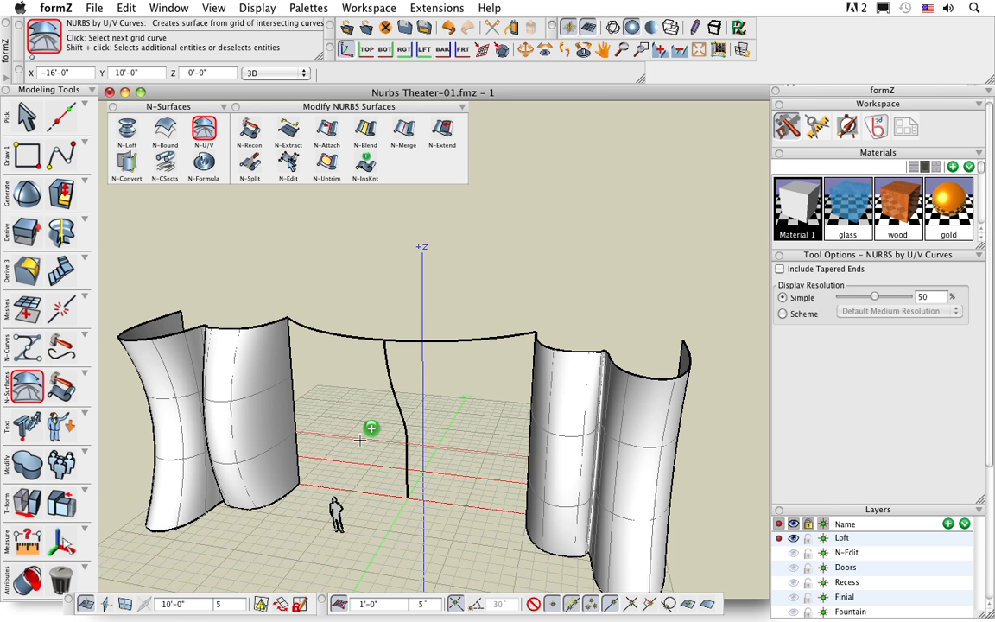
pyautogui.click(359, 339)
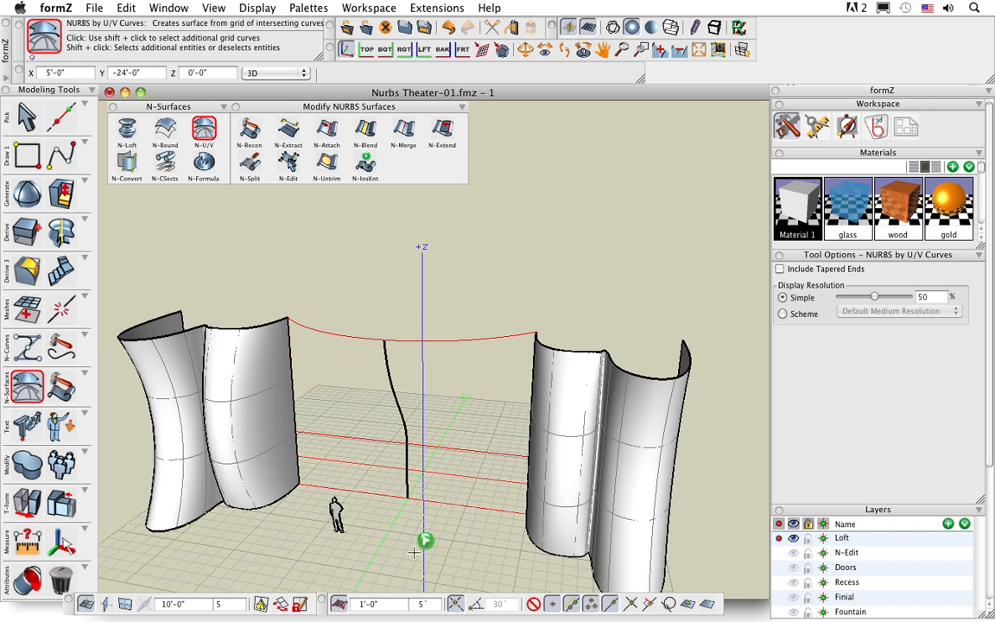
pyautogui.moveTo(413, 553); pyautogui.dragTo(438, 542, button='middle')
pyautogui.keyDown('shift'); pyautogui.click(286, 392); pyautogui.keyUp('shift')
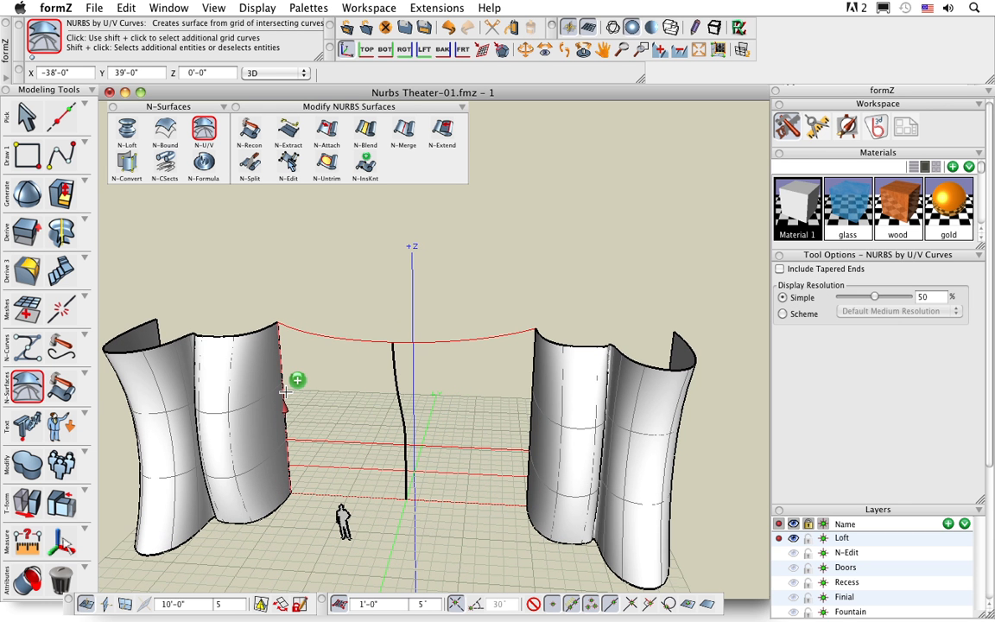
pyautogui.keyDown('shift'); pyautogui.click(397, 393); pyautogui.keyUp('shift')
pyautogui.keyDown('shift'); pyautogui.click(531, 393); pyautogui.keyUp('shift')
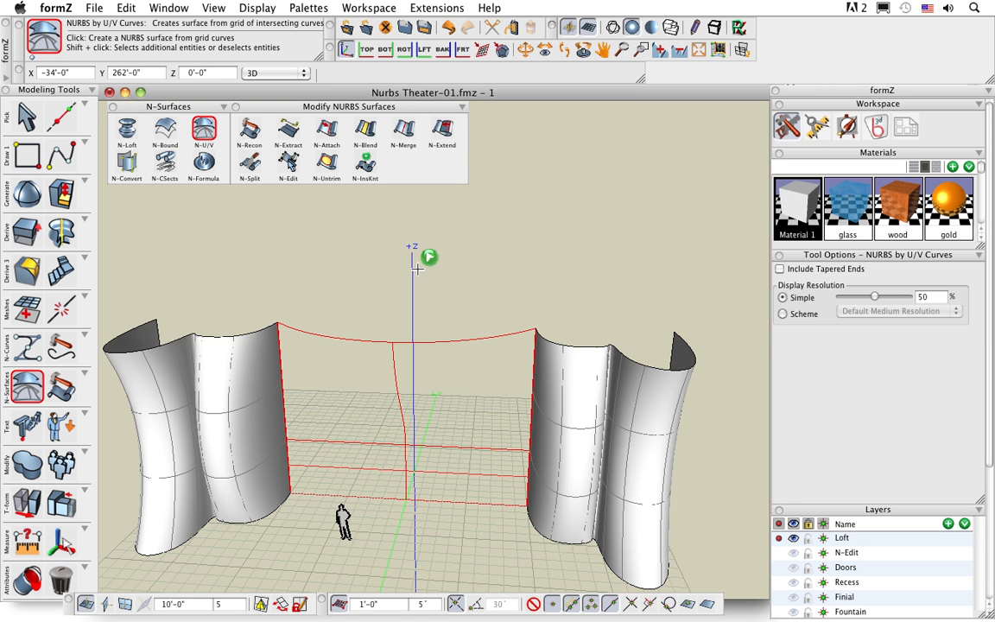
pyautogui.click(521, 291)
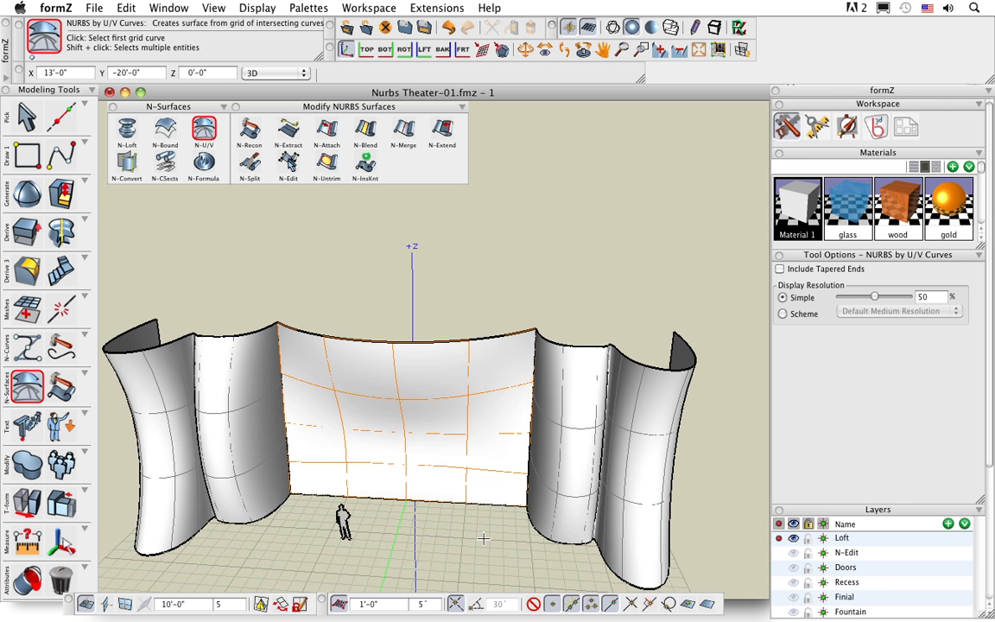
pyautogui.moveTo(483, 538); pyautogui.dragTo(453, 524, button='middle')
pyautogui.click(453, 524)
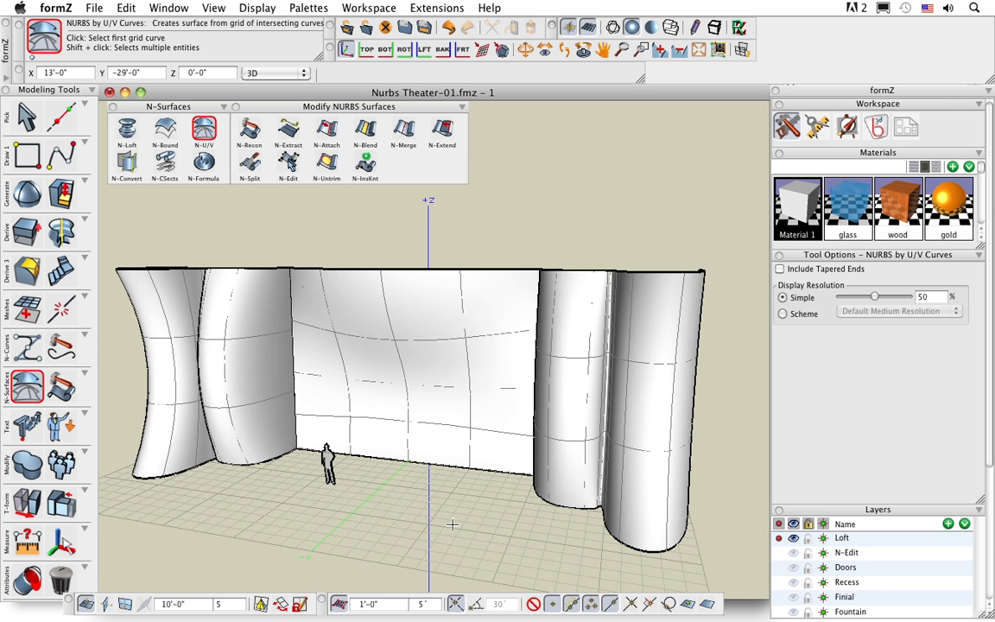
# - Edit the new center wall's NURBS control point at U index 3, V index 3, setting its Y coordinate to -120
pyautogui.press('m')
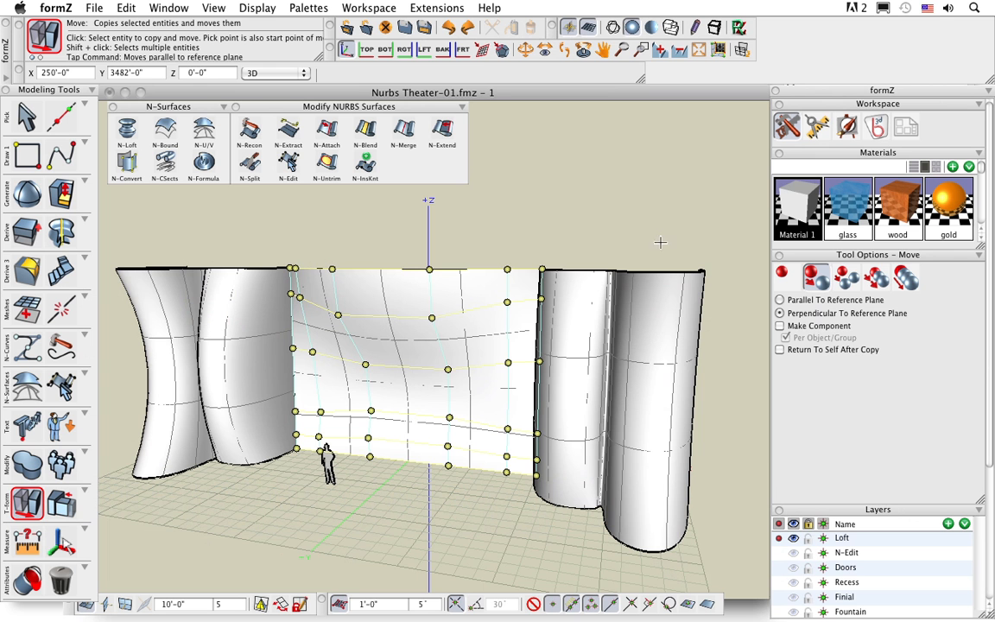
pyautogui.click(289, 164)
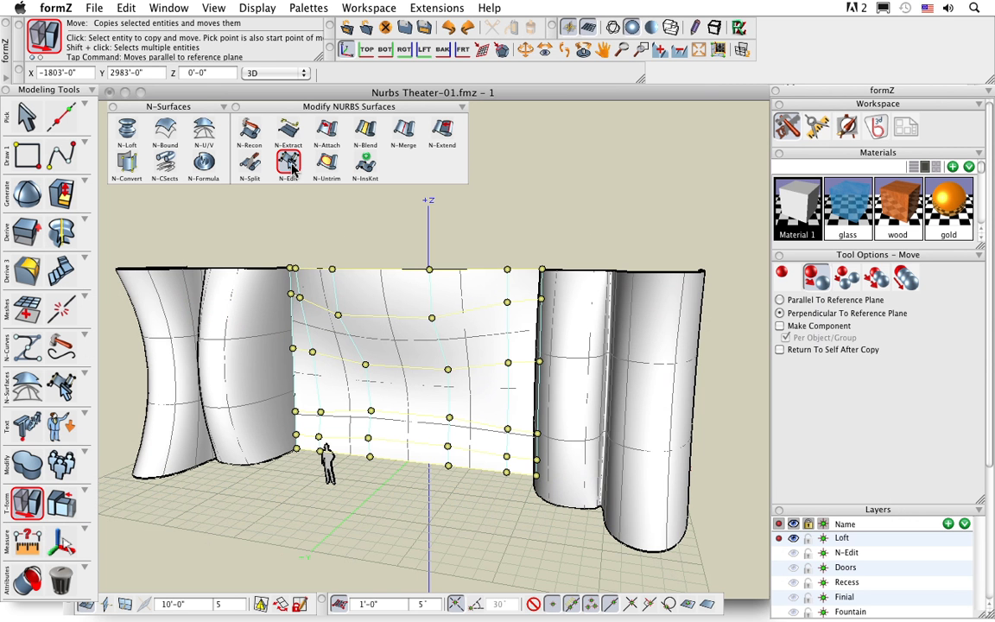
pyautogui.click(471, 299)
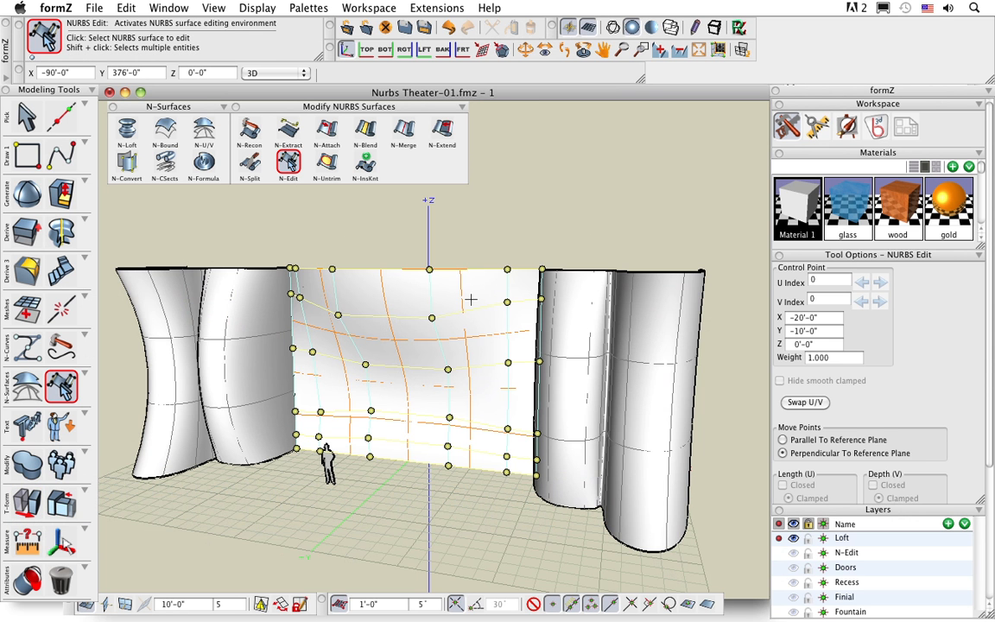
pyautogui.click(448, 369)
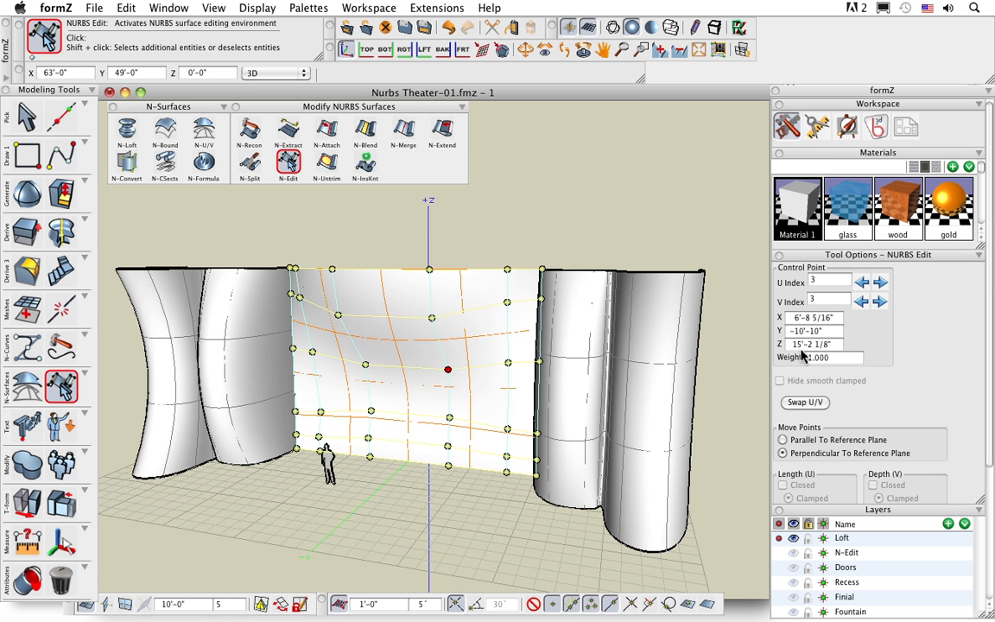
pyautogui.click(832, 330)
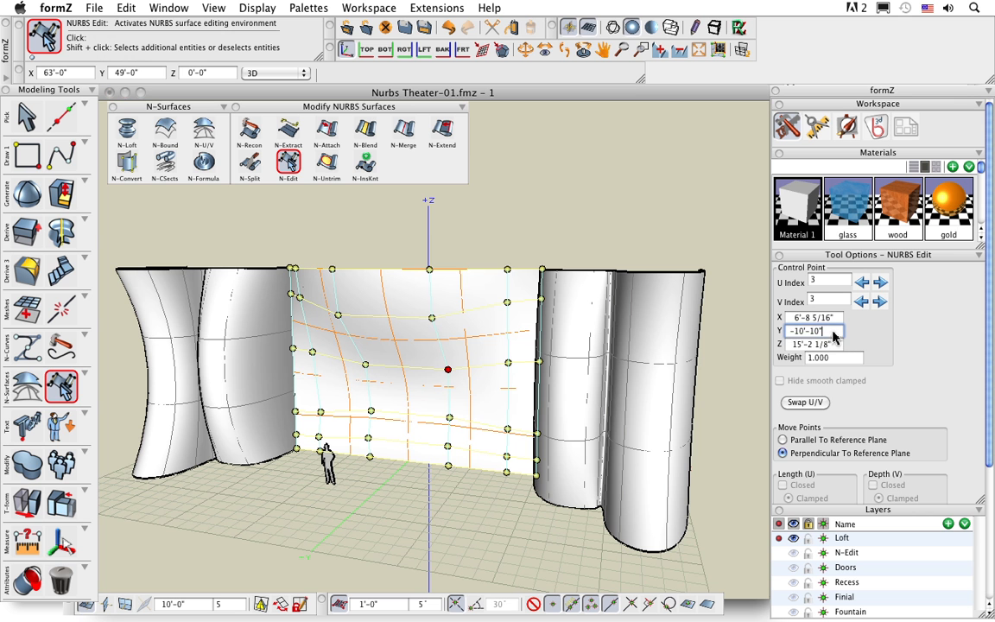
pyautogui.write('-120')
pyautogui.press('Return')
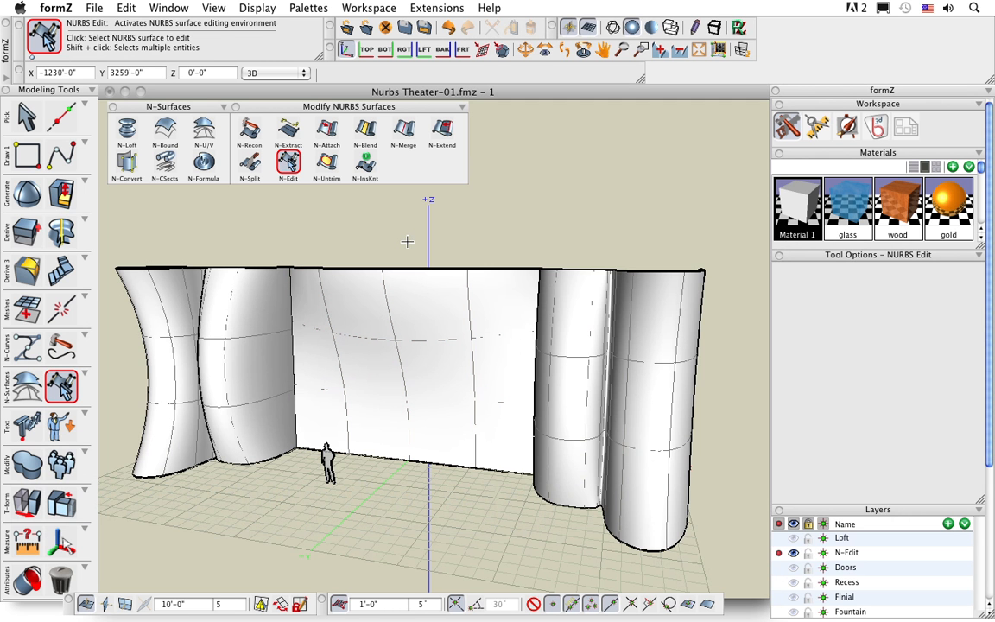
# - Begin a NURBS Split of the center wall in both directions, placing the split point at about 66% length and 62% depth
pyautogui.click(250, 170)
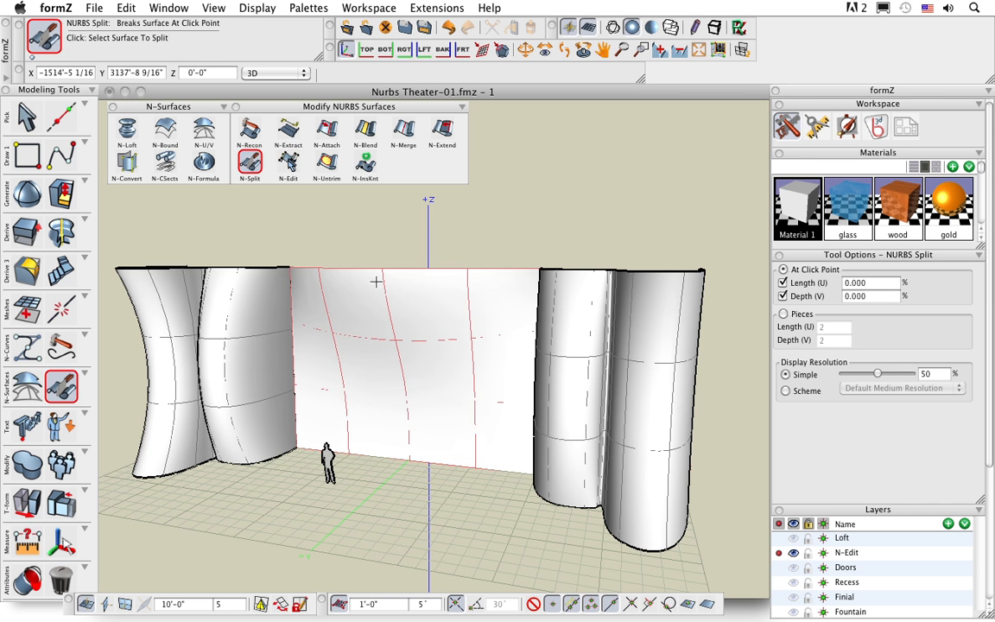
pyautogui.click(412, 359)
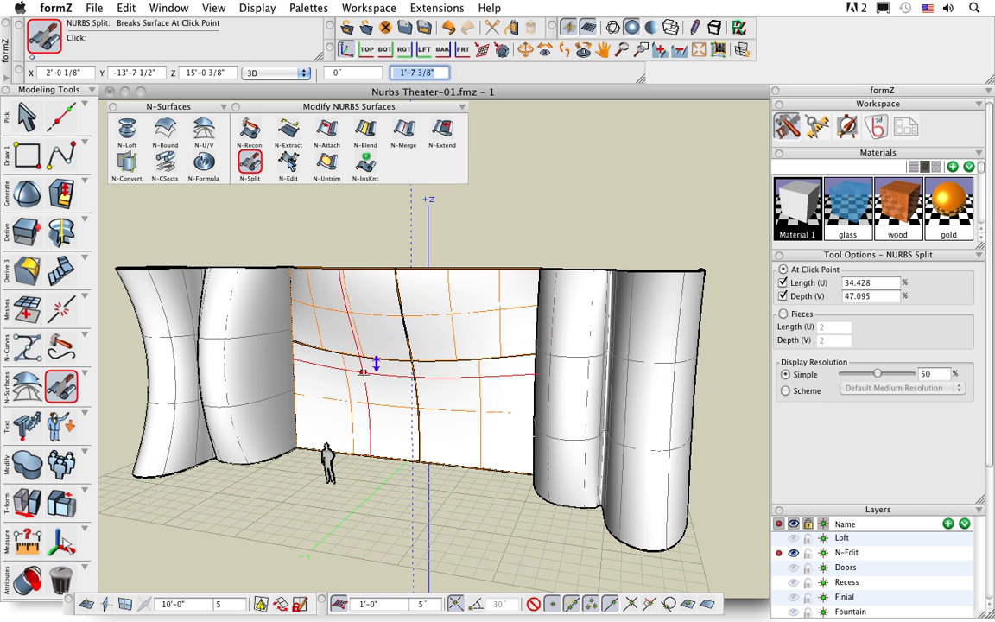
pyautogui.click(444, 349)
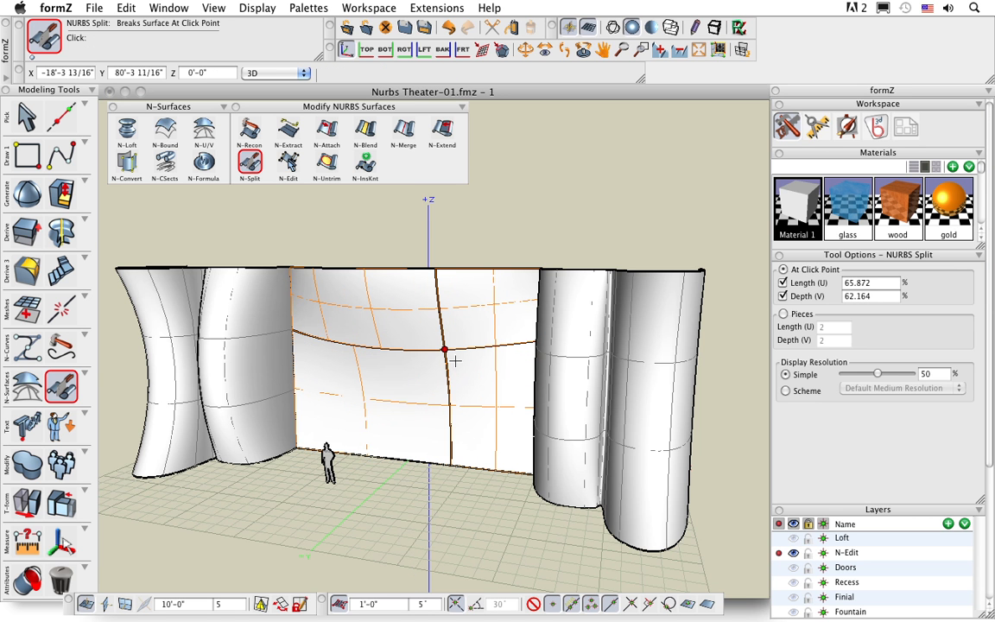
# - Try a depth-only and a length-only split of the center wall, shifting the split point to about 64% length and 56% depth
pyautogui.click(784, 284)
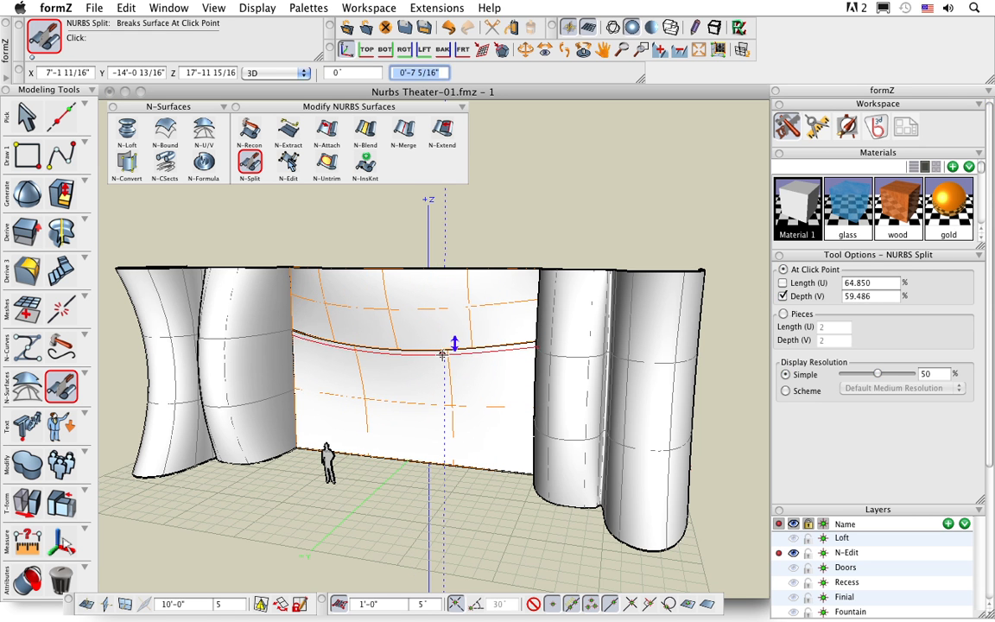
pyautogui.click(441, 356)
pyautogui.click(796, 282)
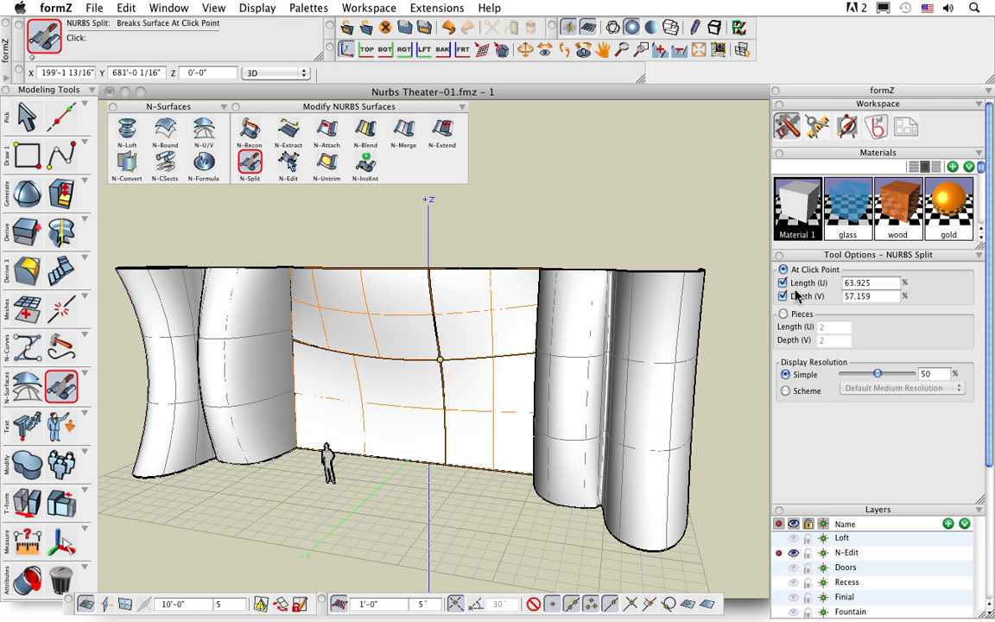
pyautogui.click(796, 293)
pyautogui.click(440, 357)
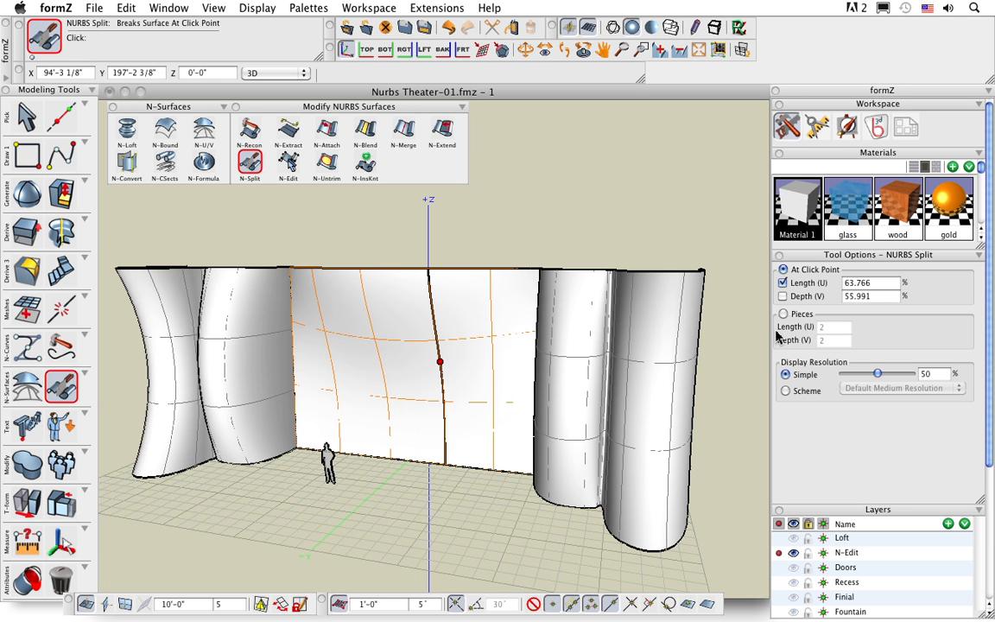
# - Split the center wall in depth only at 33%, with the length split turned off
pyautogui.click(783, 296)
pyautogui.doubleClick(864, 296)
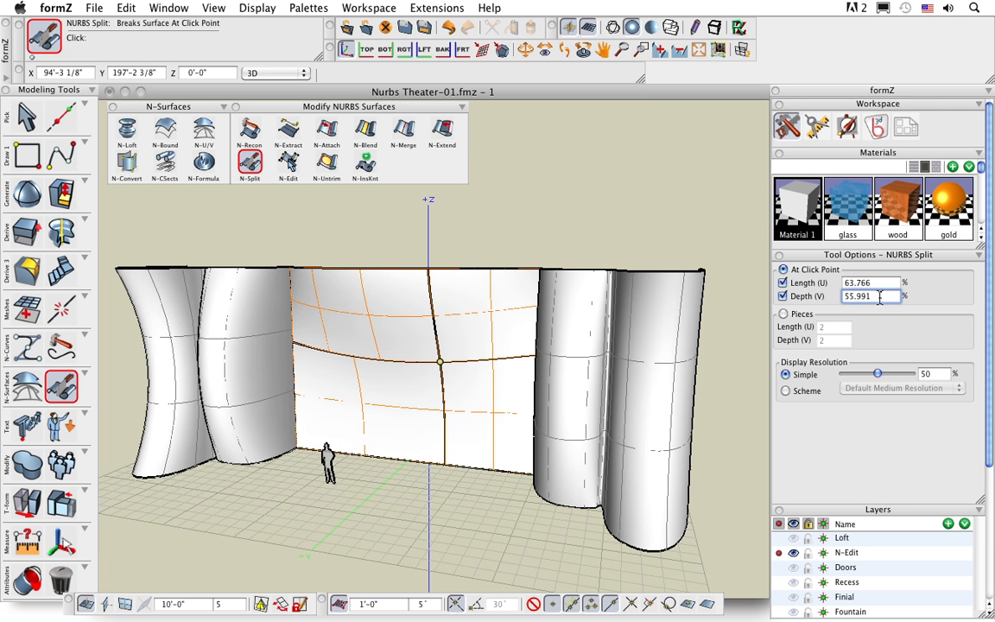
pyautogui.write('33')
pyautogui.press('Return')
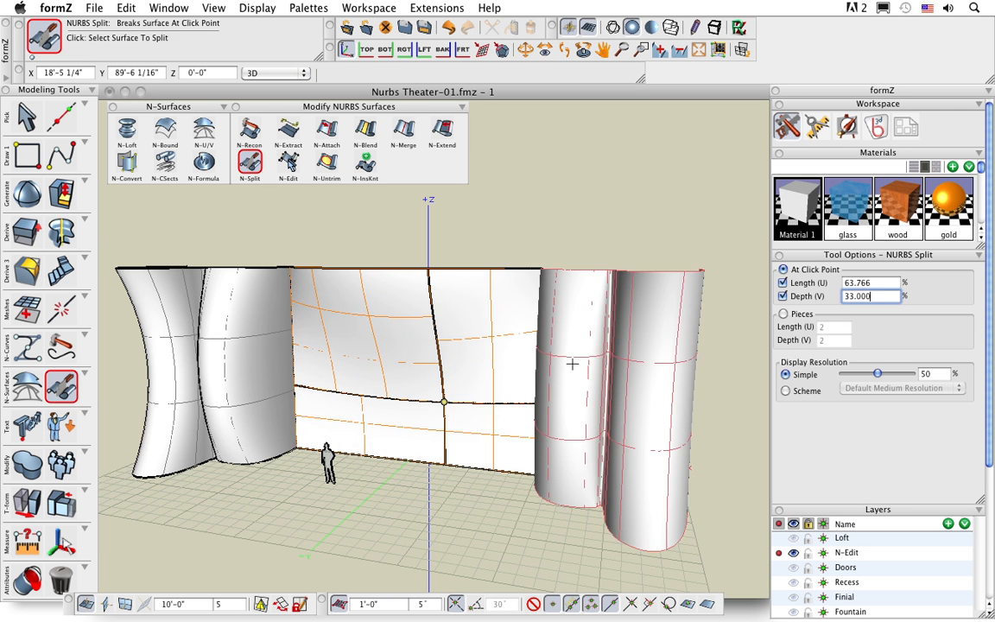
pyautogui.click(783, 285)
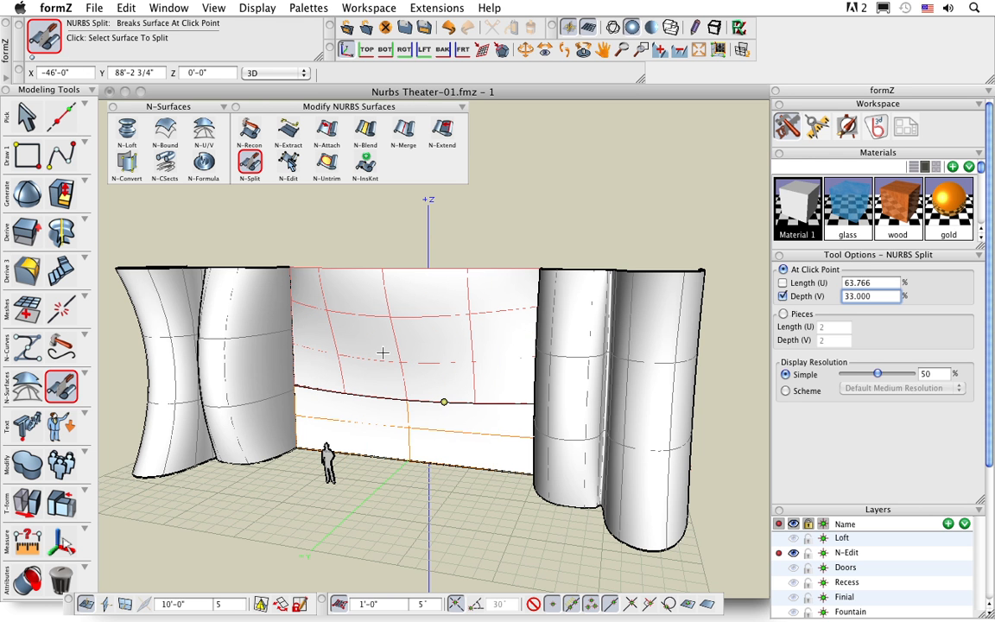
# - Complete the depth split, then move the center wall's lower piece about 10' forward, parallel to the reference plane
pyautogui.click(383, 355)
pyautogui.press('m')
pyautogui.press('alt')
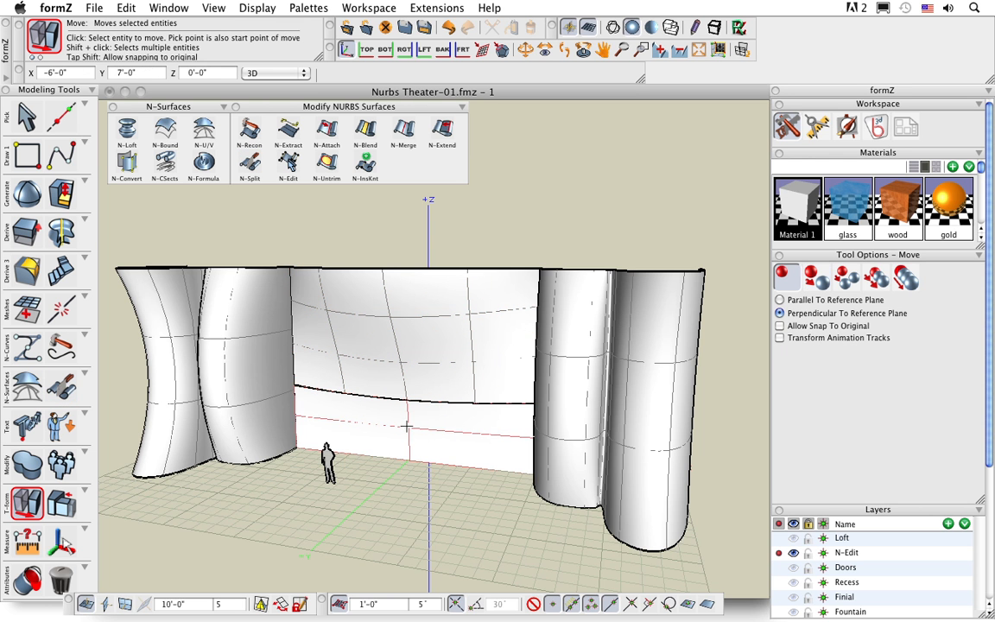
pyautogui.click(406, 425)
pyautogui.press('super')
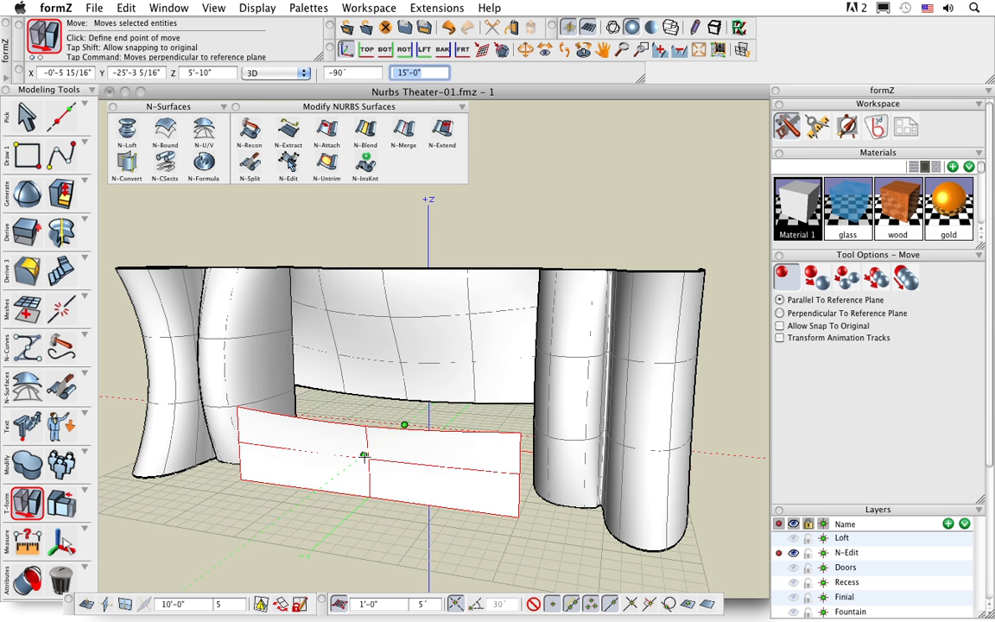
pyautogui.click(378, 443)
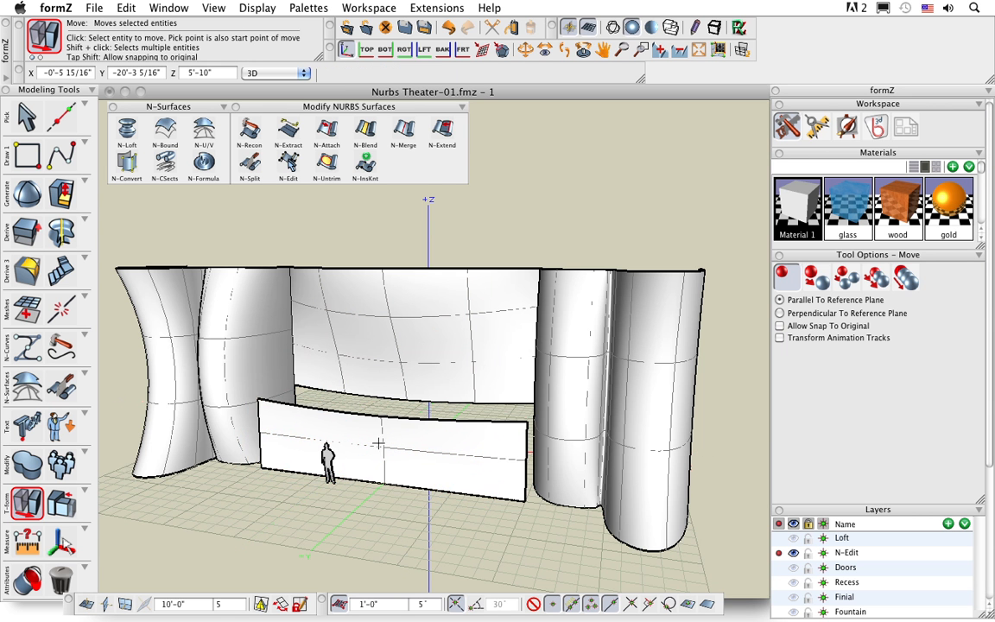
# - Apply the glass material to the lower wall piece and show its NURBS controls
pyautogui.moveTo(416, 526); pyautogui.dragTo(415, 544, button='middle')
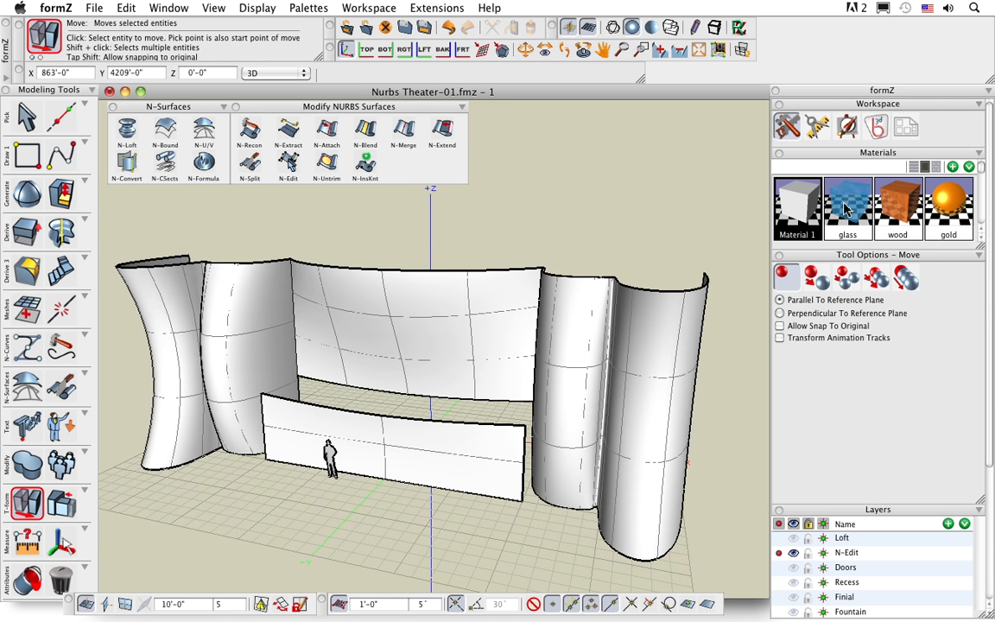
pyautogui.moveTo(846, 207); pyautogui.dragTo(502, 438)
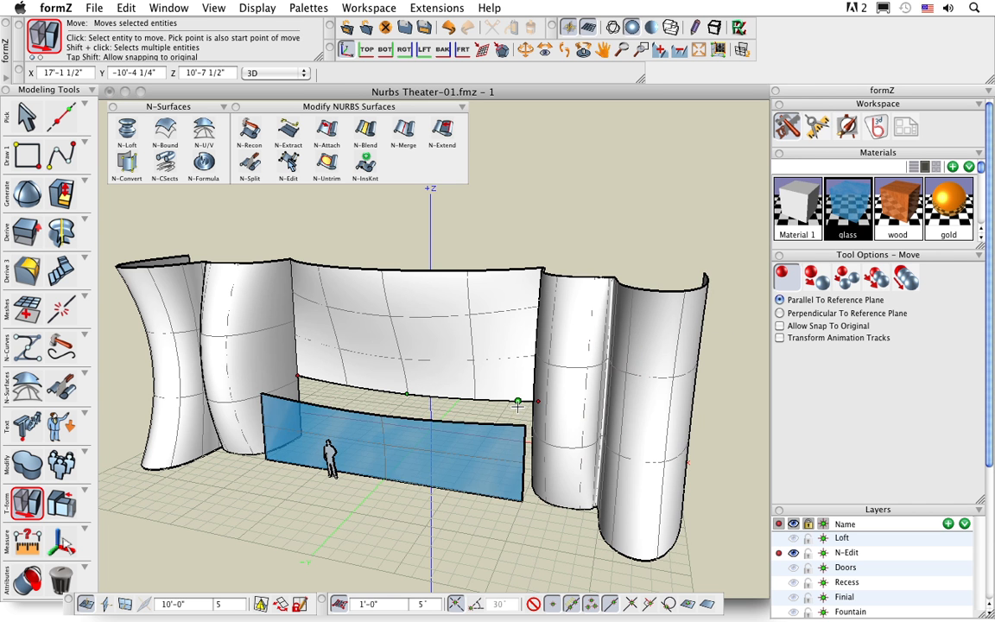
pyautogui.click(25, 117)
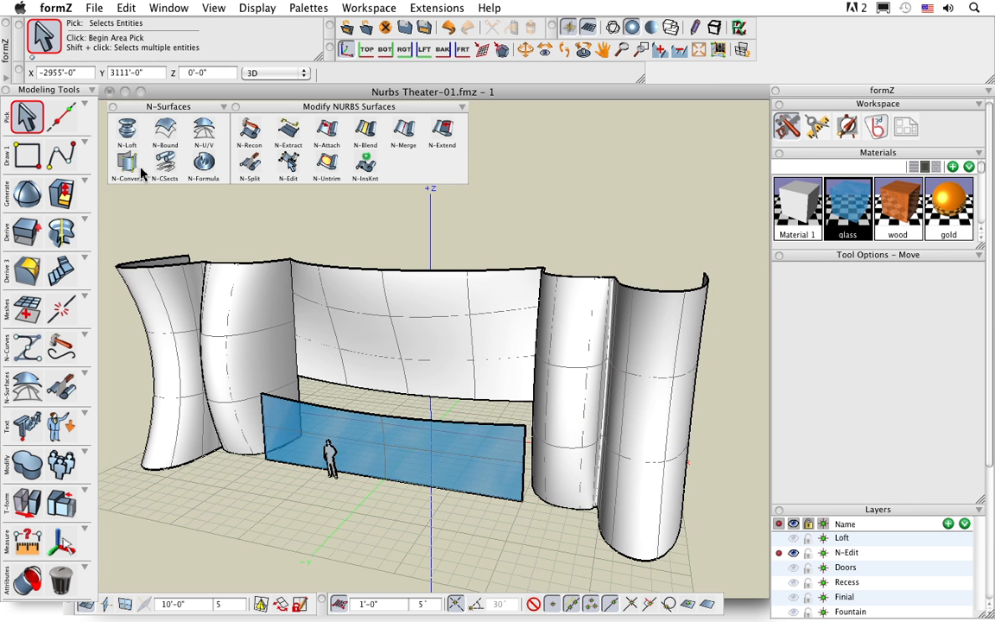
pyautogui.rightClick(453, 467)
pyautogui.click(471, 359)
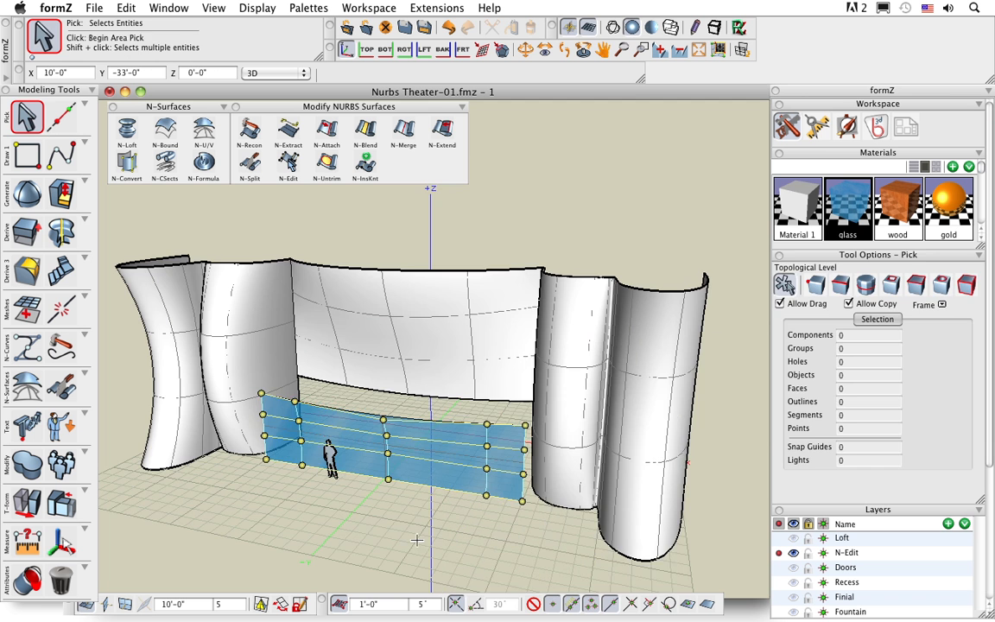
# - Move the glass wall's two end columns of control points back about 10' to meet the upper wall's lower corners
pyautogui.moveTo(417, 540); pyautogui.dragTo(392, 538, button='middle')
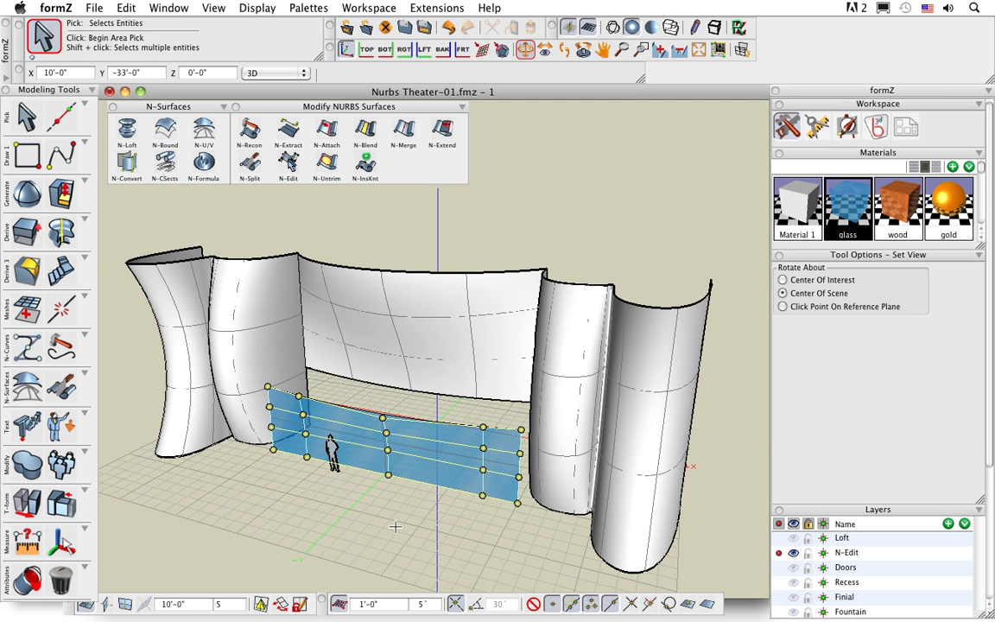
pyautogui.press('m')
pyautogui.click(269, 418)
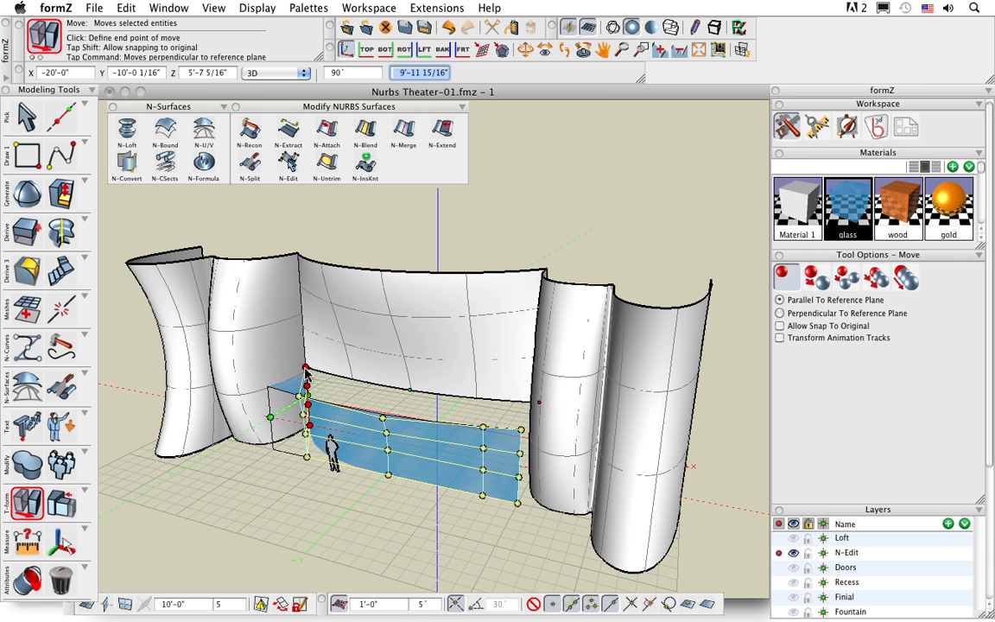
pyautogui.click(306, 369)
pyautogui.moveTo(368, 490); pyautogui.dragTo(557, 507, button='middle')
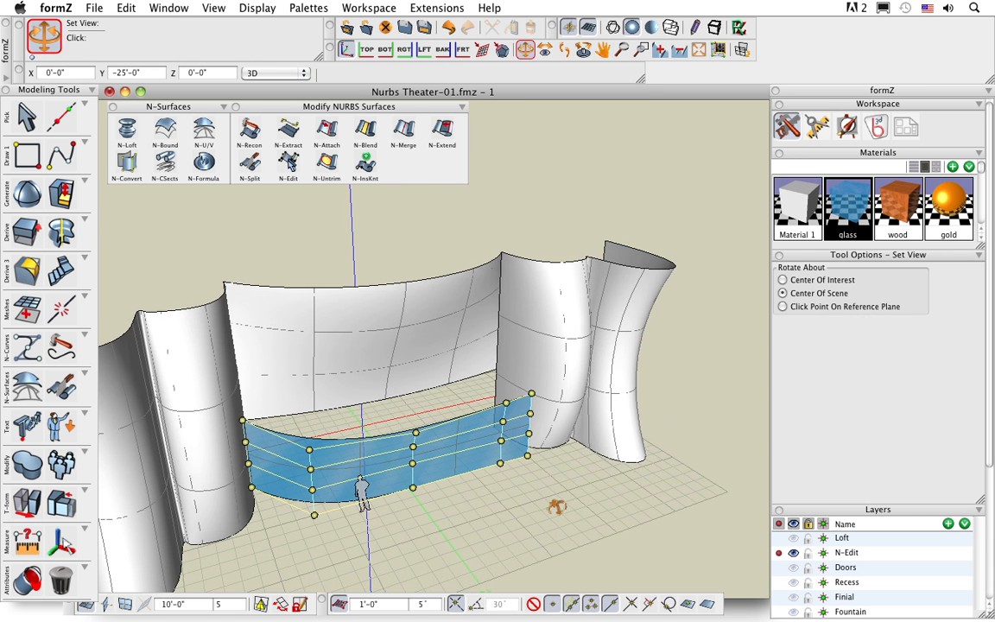
pyautogui.click(530, 424)
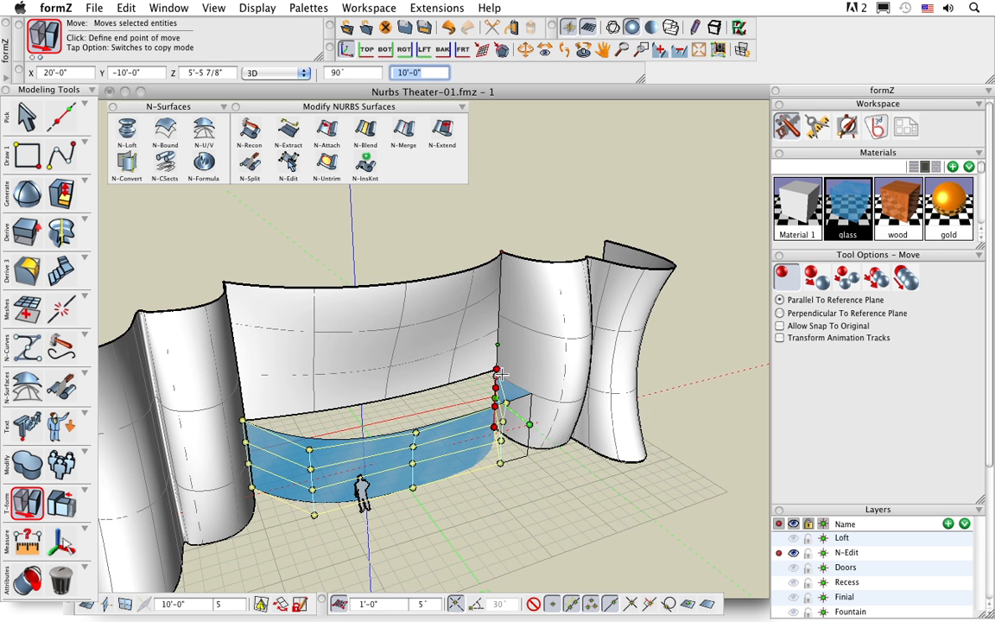
pyautogui.click(499, 372)
# - Move the glass wall's second columns of control points from both ends back together toward the upper wall
pyautogui.moveTo(583, 557); pyautogui.dragTo(435, 537, button='middle')
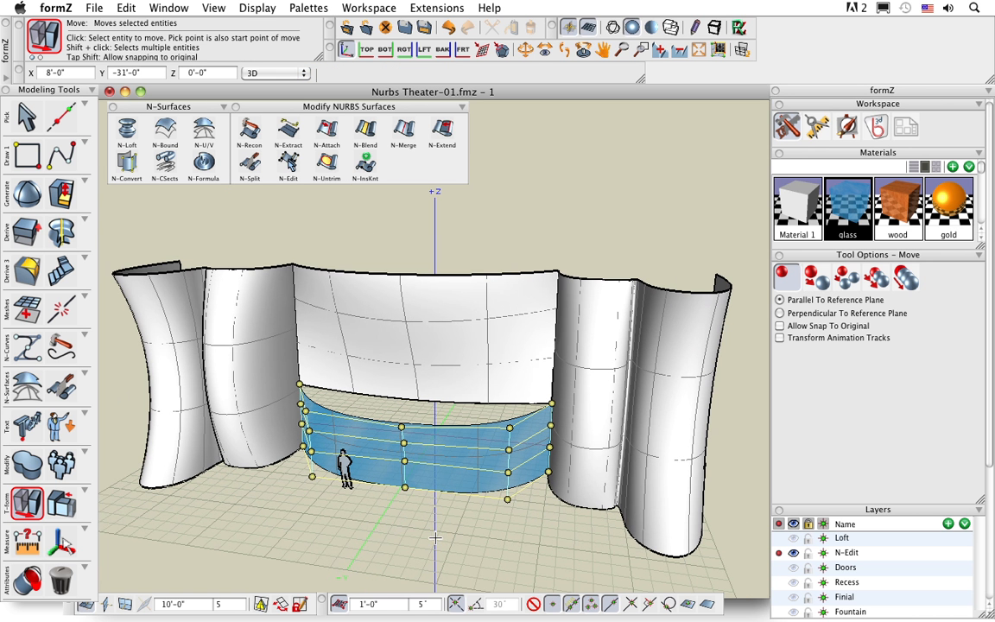
pyautogui.keyDown('shift'); pyautogui.click(311, 465); pyautogui.keyUp('shift')
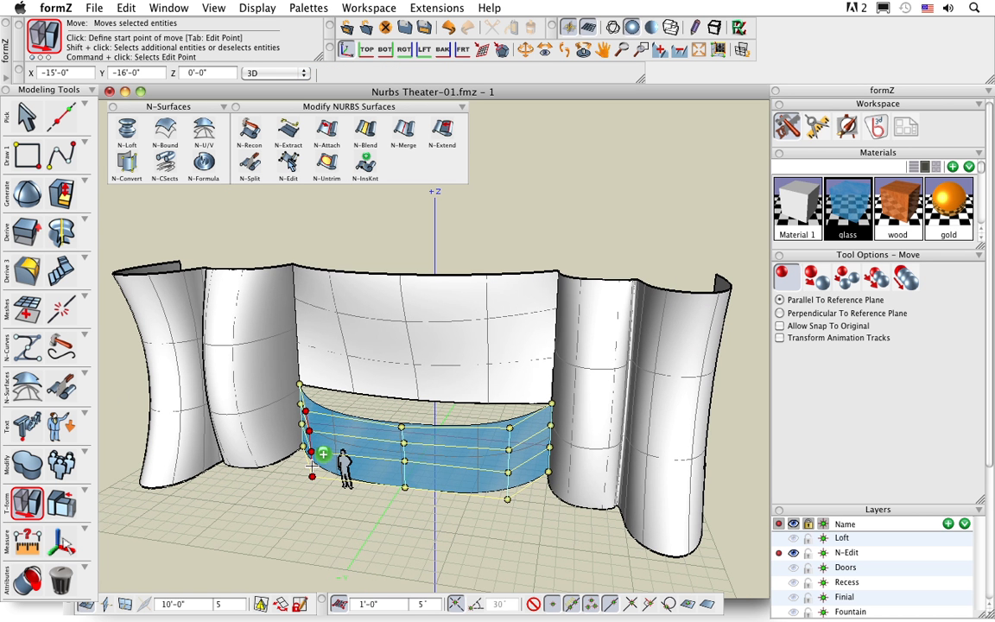
pyautogui.click(507, 499)
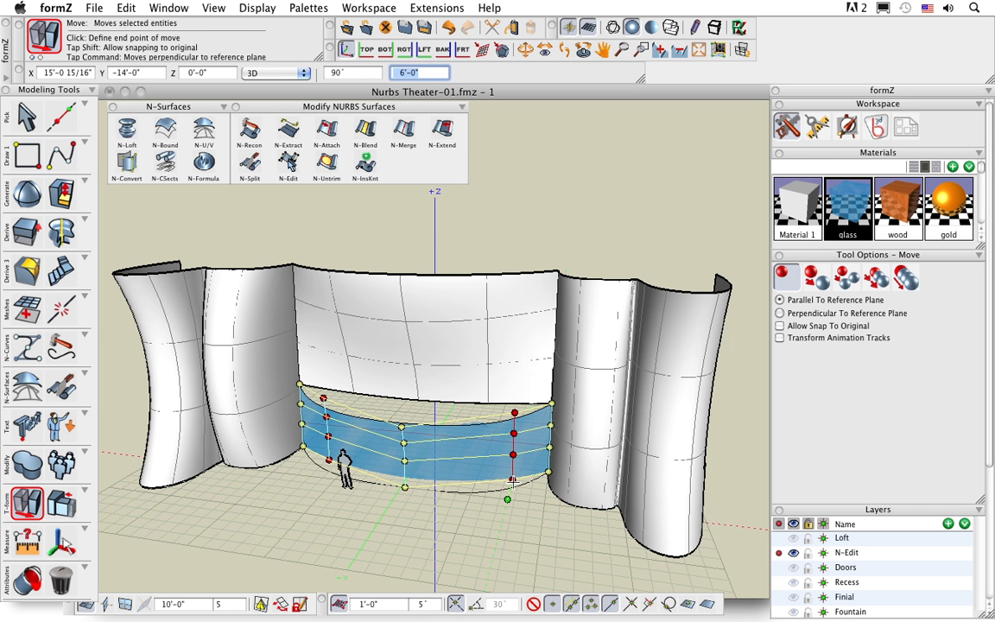
pyautogui.click(512, 484)
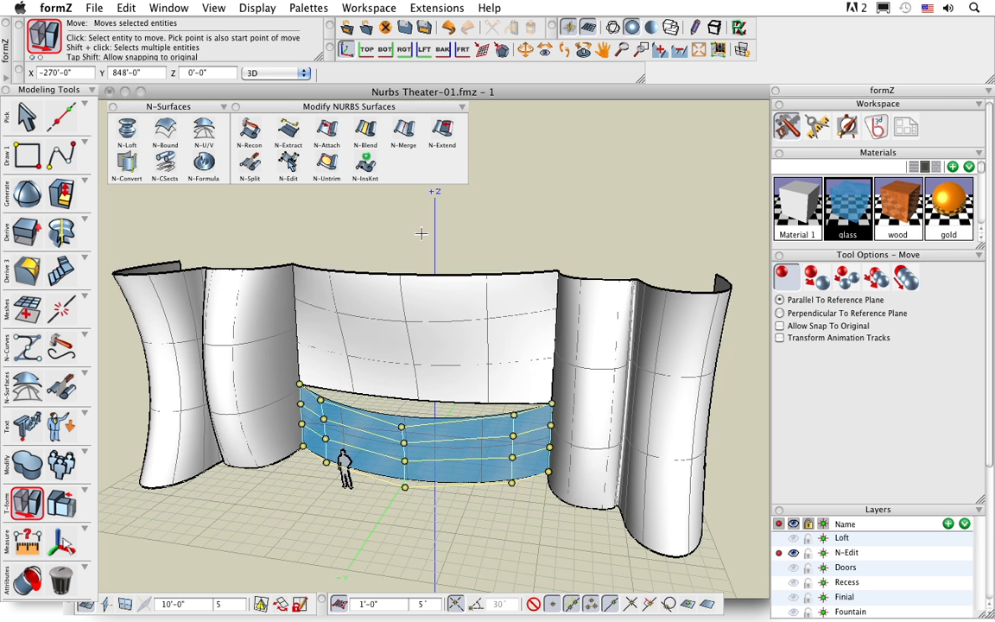
# - Hide the glass wall's NURBS controls
pyautogui.moveTo(531, 519); pyautogui.dragTo(491, 536, button='middle')
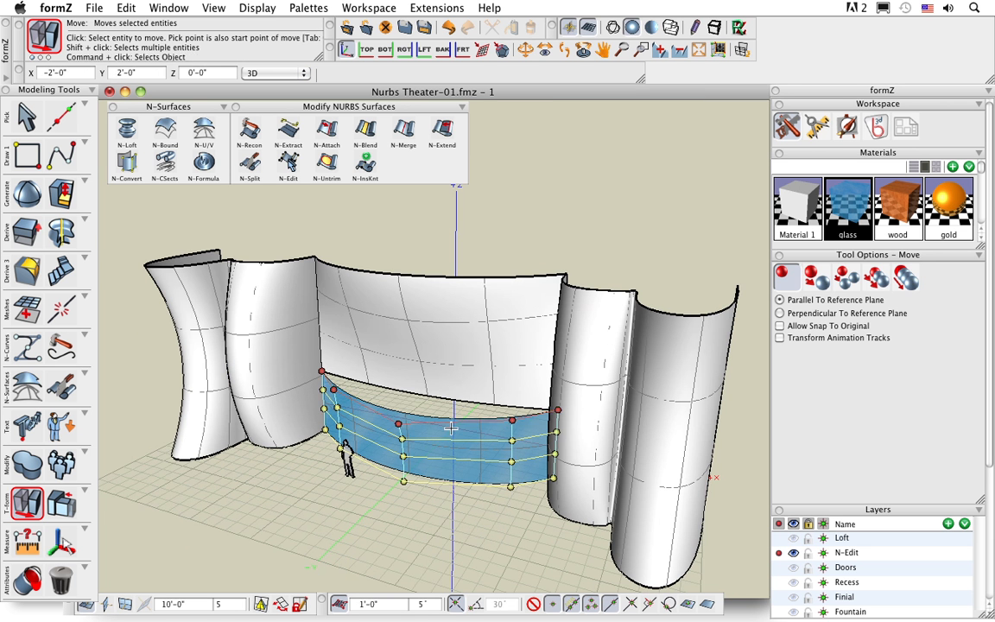
pyautogui.moveTo(432, 482); pyautogui.dragTo(497, 526, button='middle')
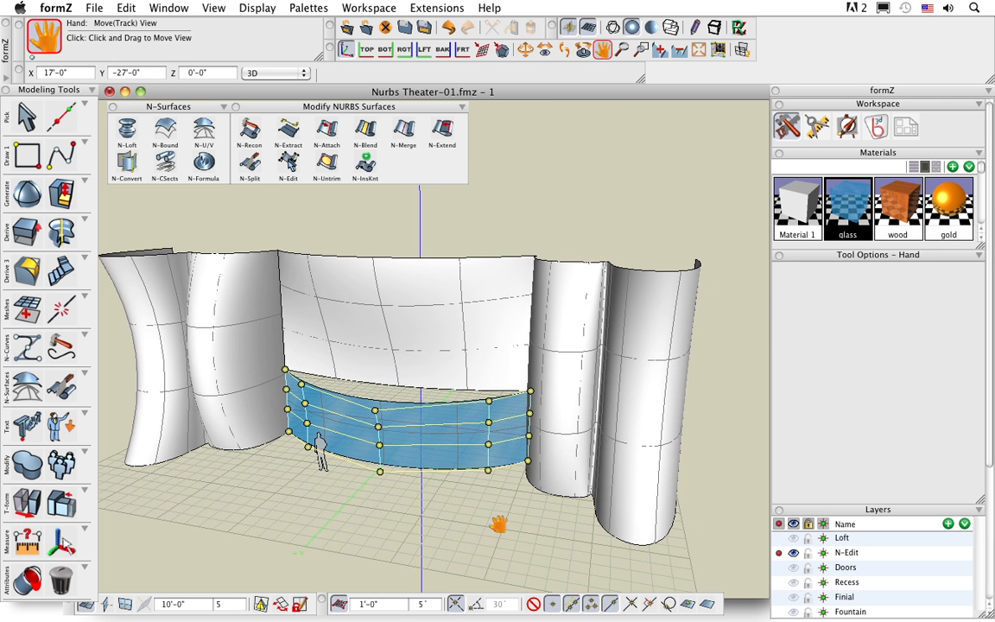
pyautogui.click(17, 117)
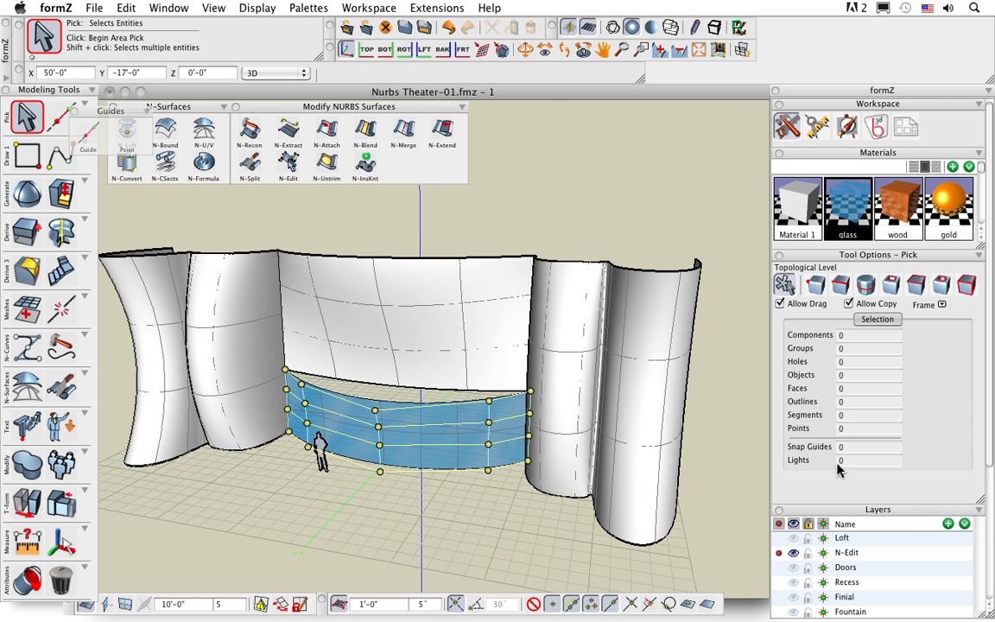
pyautogui.rightClick(446, 414)
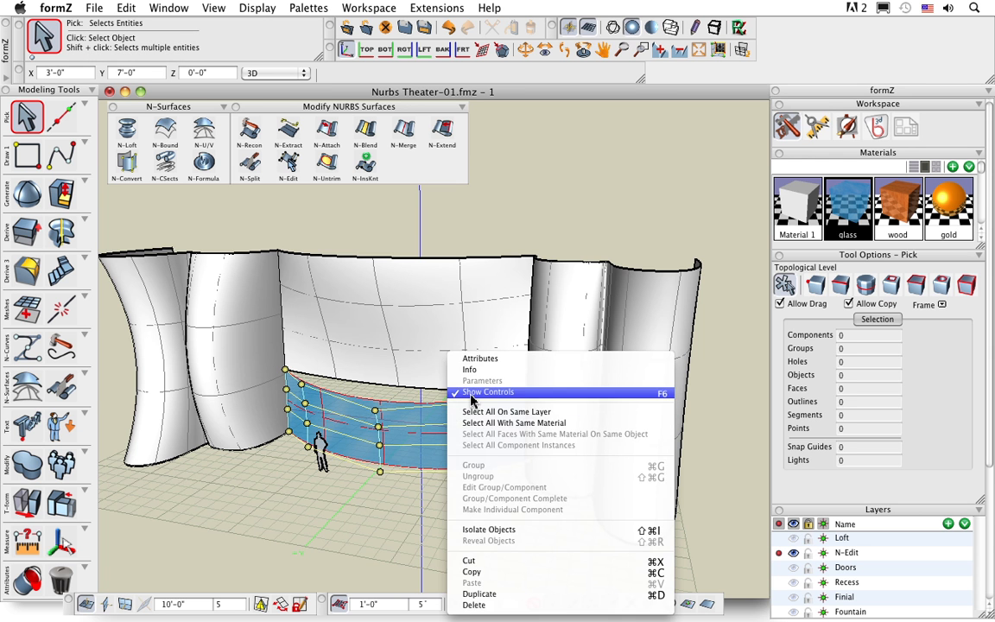
pyautogui.click(484, 393)
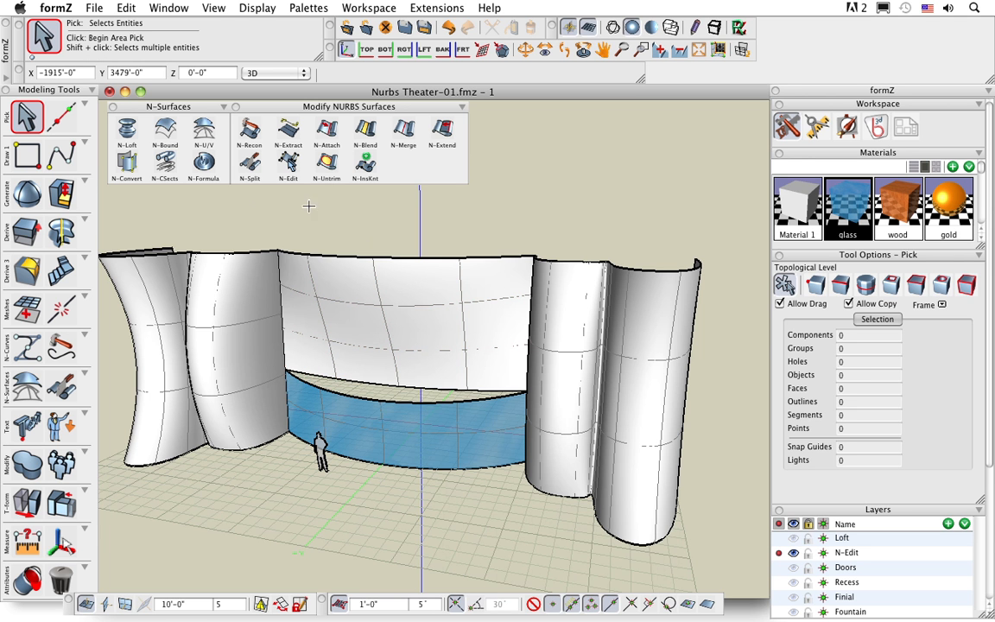
# - Split the upper center wall by pieces with NURBS Split, using 3 pieces in length and 1 in depth
pyautogui.click(250, 165)
pyautogui.click(397, 322)
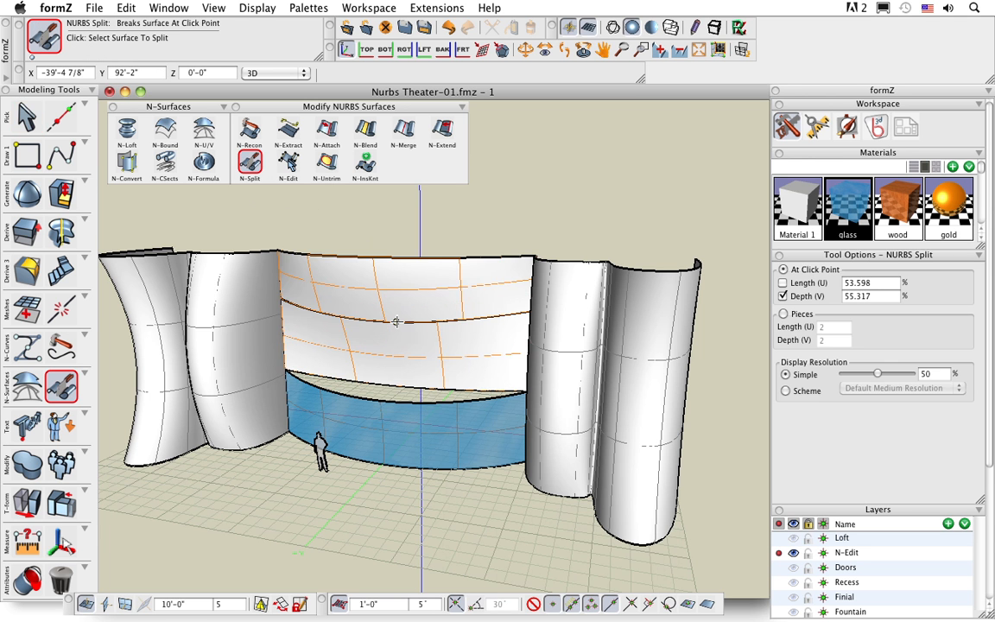
pyautogui.click(800, 316)
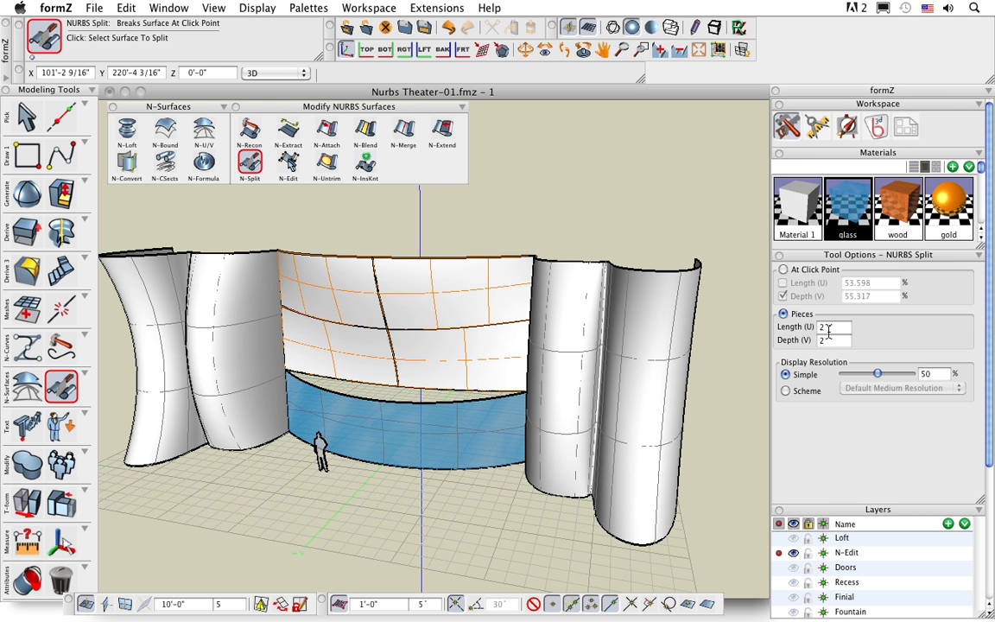
pyautogui.doubleClick(820, 329)
pyautogui.write('3')
pyautogui.doubleClick(835, 341)
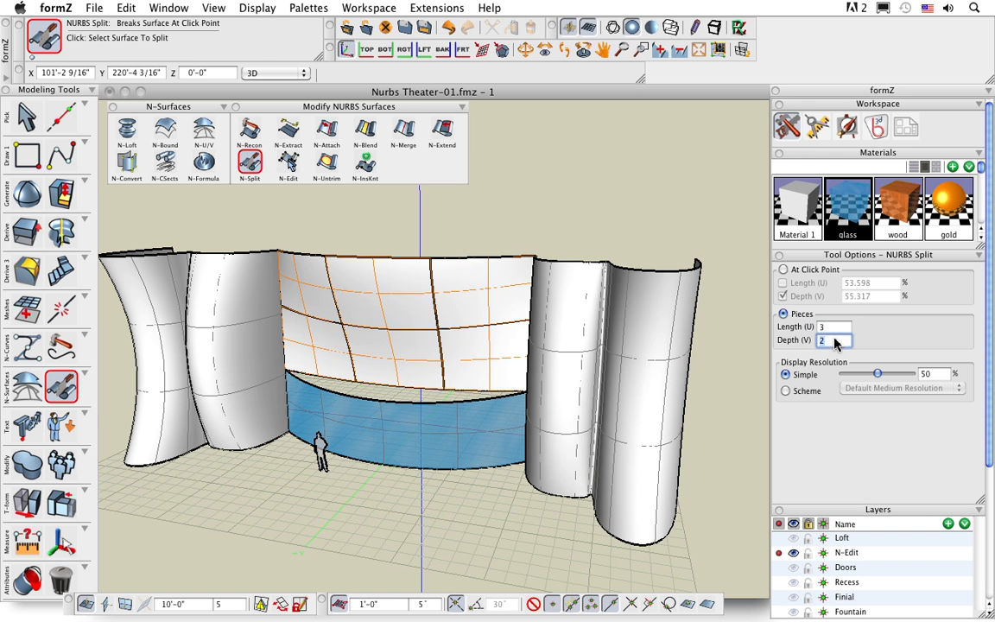
pyautogui.write('1')
pyautogui.press('Tab')
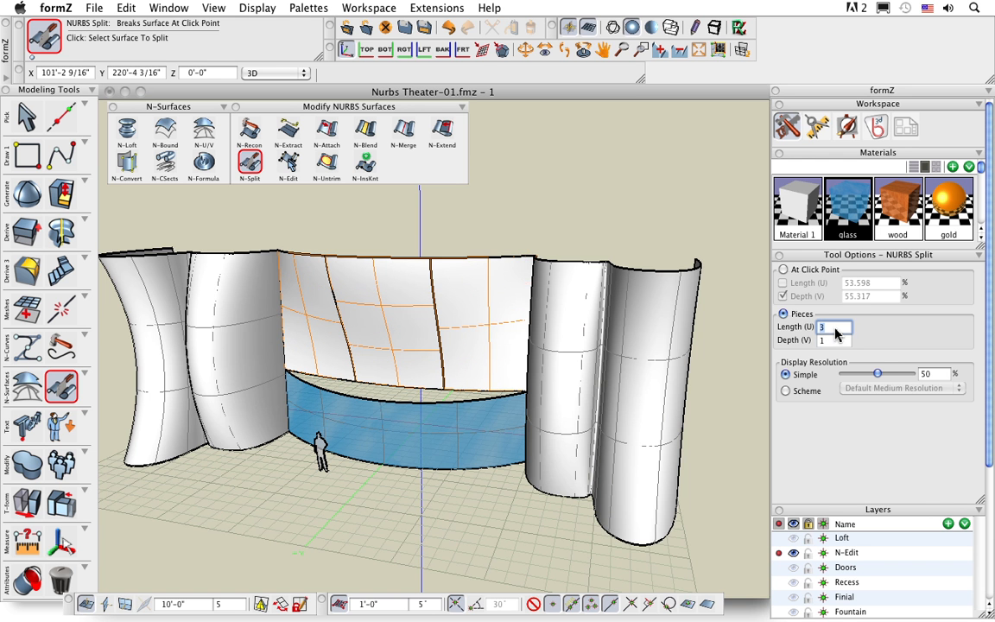
# - Move the middle panel of the split upper wall a short distance forward, parallel to the reference plane
pyautogui.press('m')
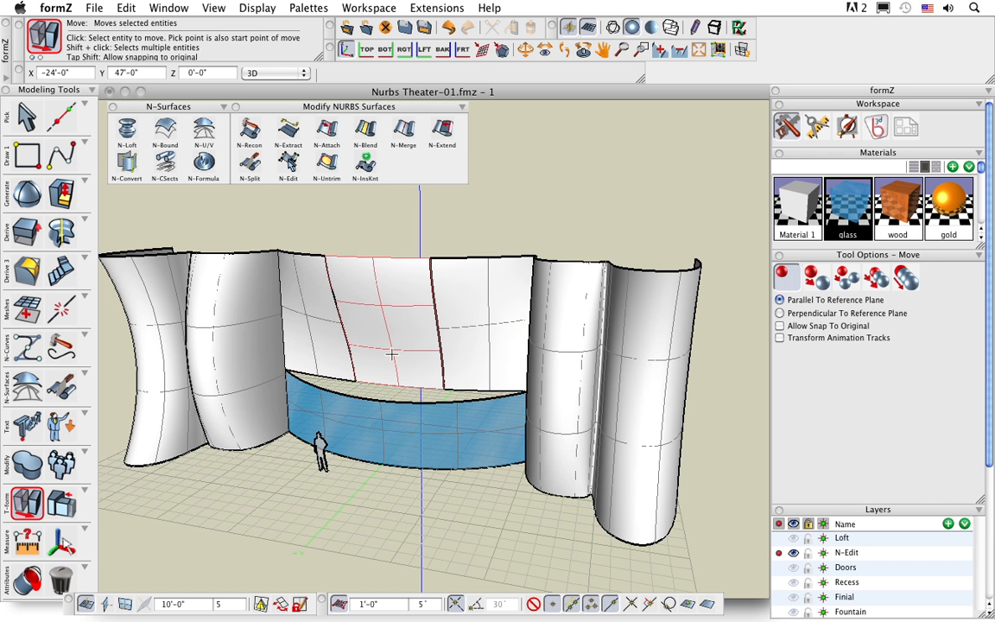
pyautogui.click(353, 318)
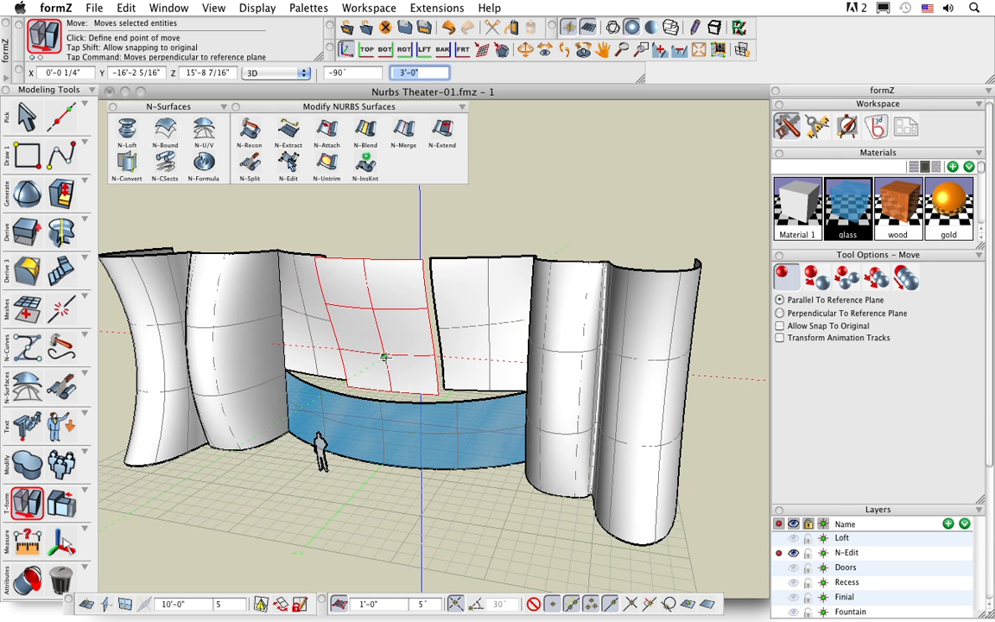
pyautogui.click(387, 356)
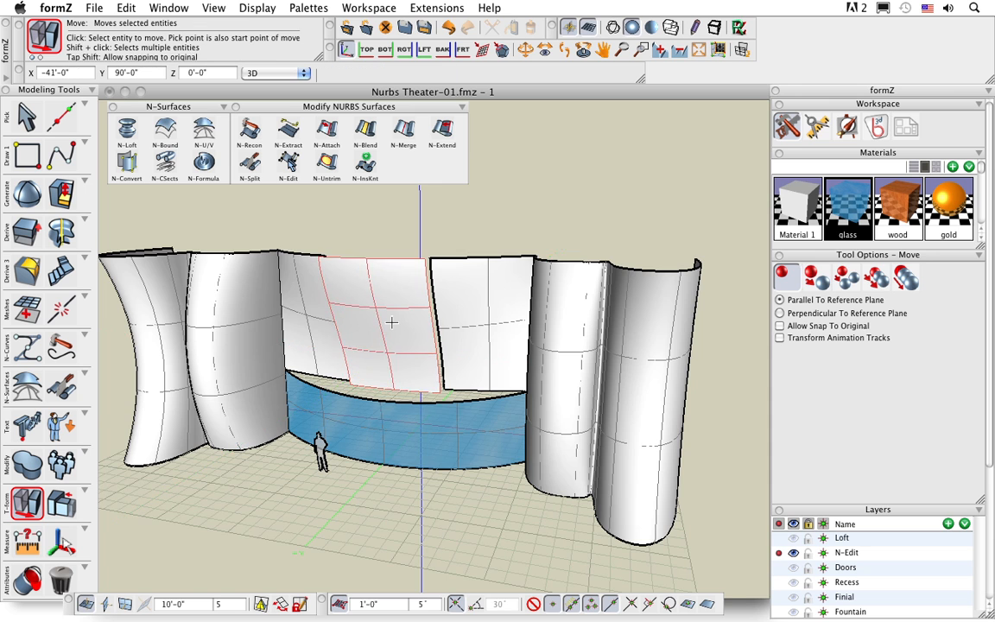
# - Shorten the middle panel at its right vertical edge with NURBS Extend, using an average length of -2'-0"
pyautogui.scroll(4, 391, 322)
pyautogui.moveTo(382, 363); pyautogui.dragTo(351, 406, button='middle')
pyautogui.scroll(2, 399, 315)
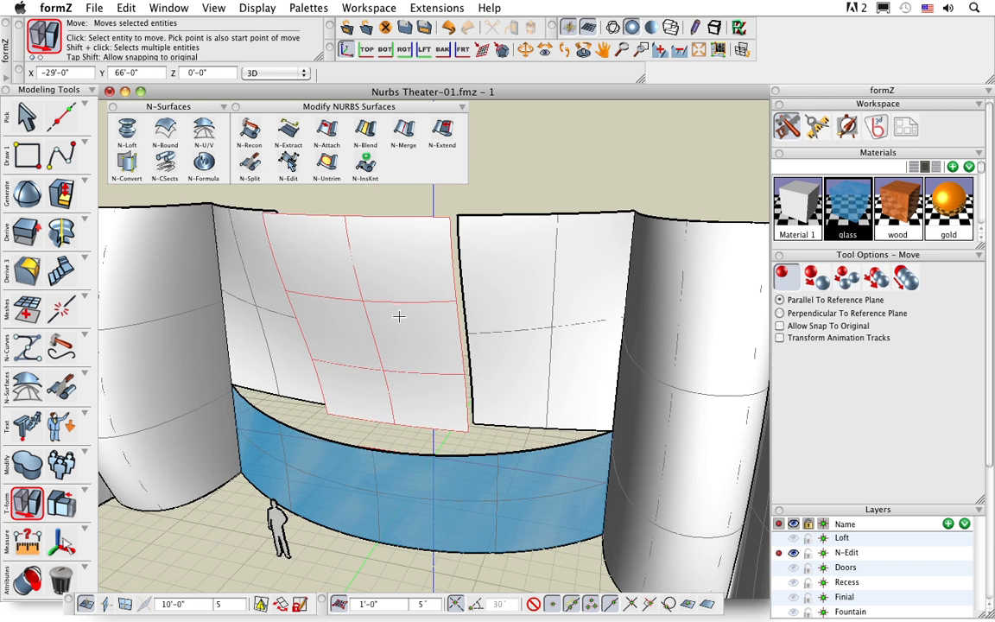
pyautogui.moveTo(437, 335); pyautogui.dragTo(434, 359, button='middle')
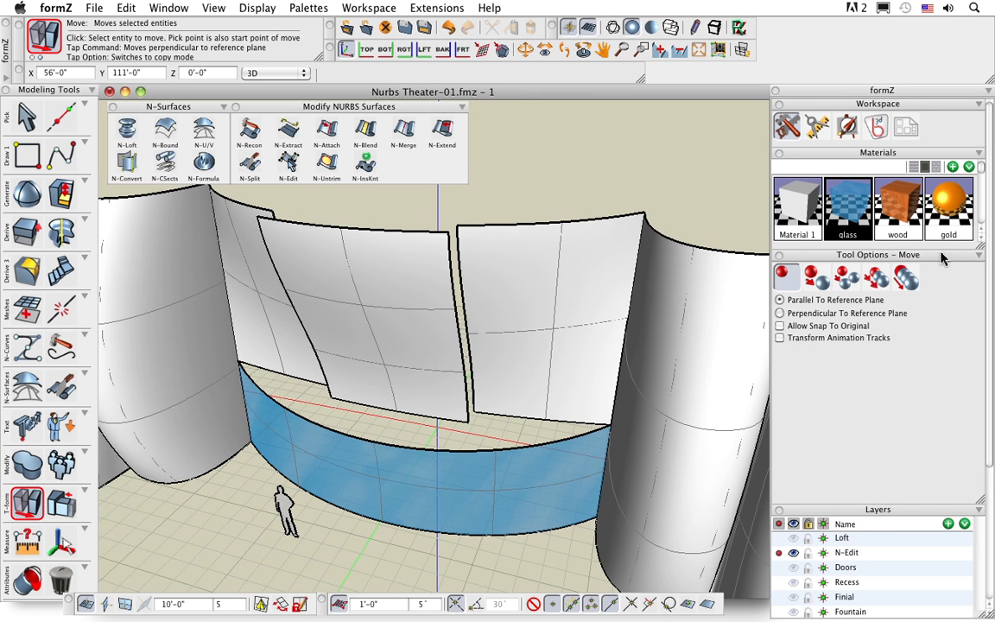
pyautogui.click(442, 130)
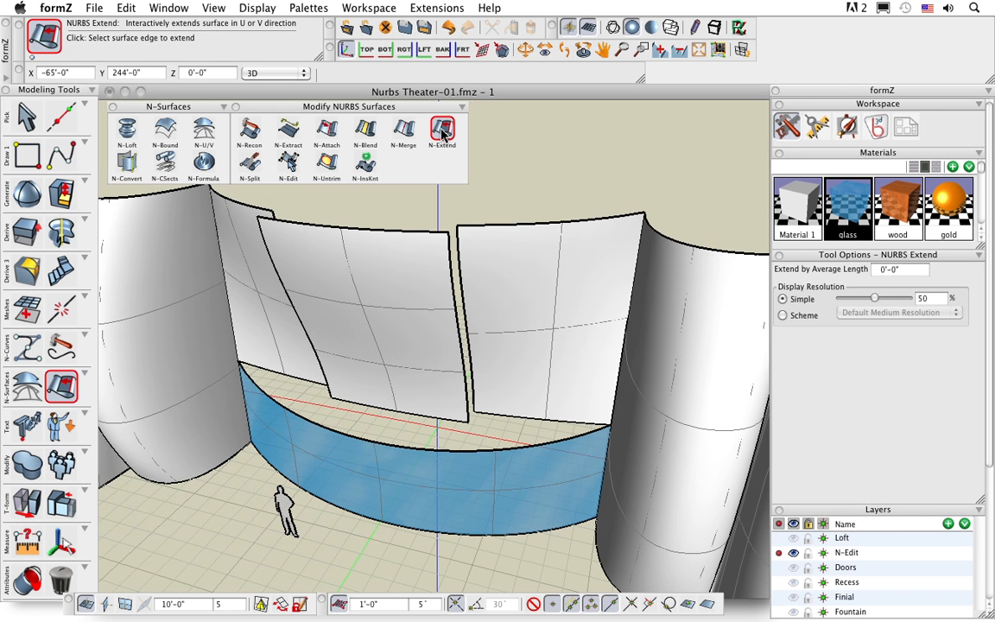
pyautogui.click(449, 231)
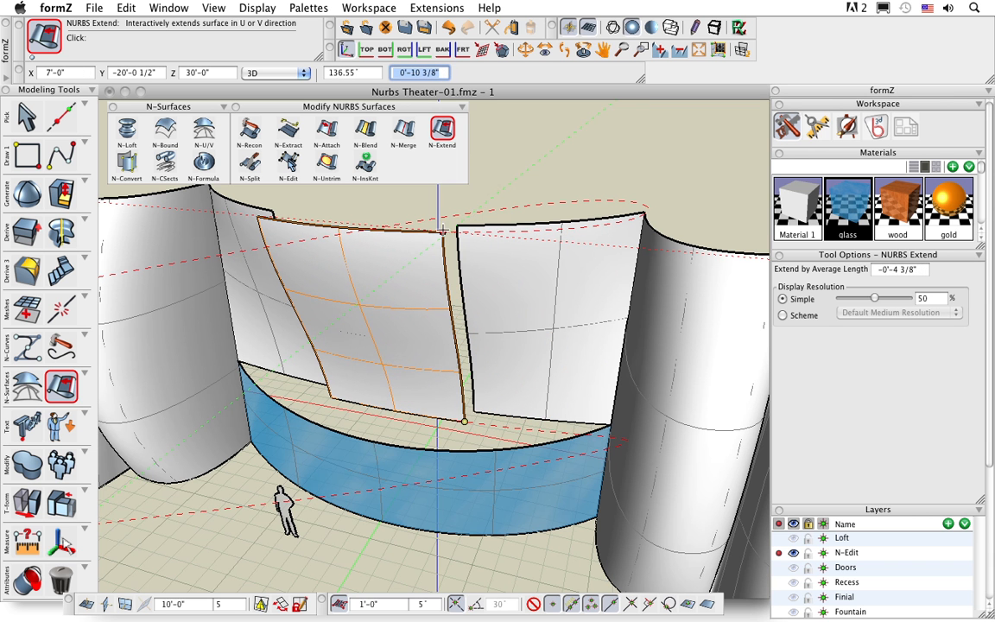
pyautogui.click(919, 271)
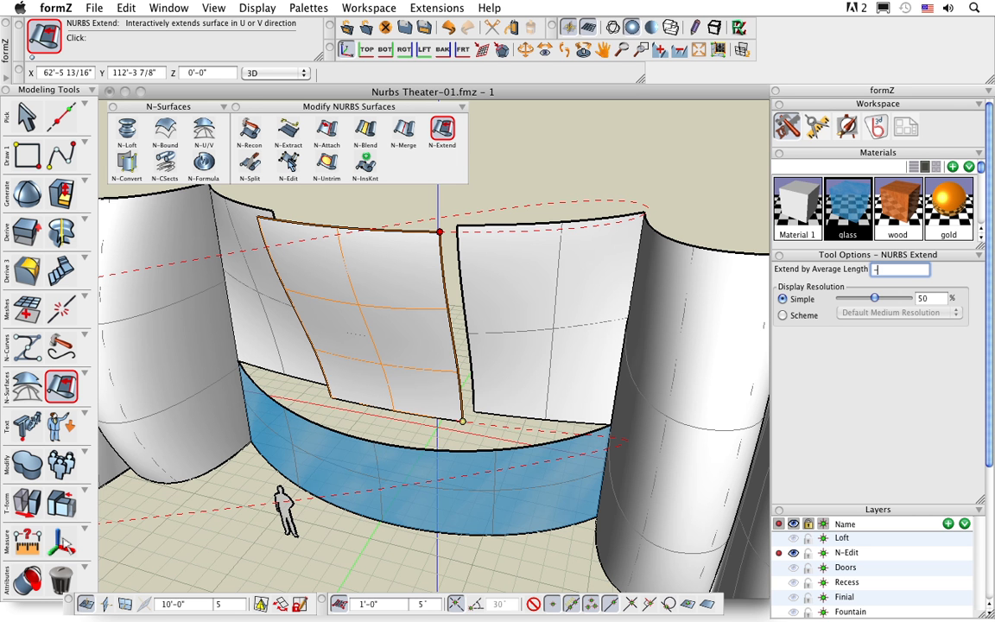
pyautogui.press('Return')
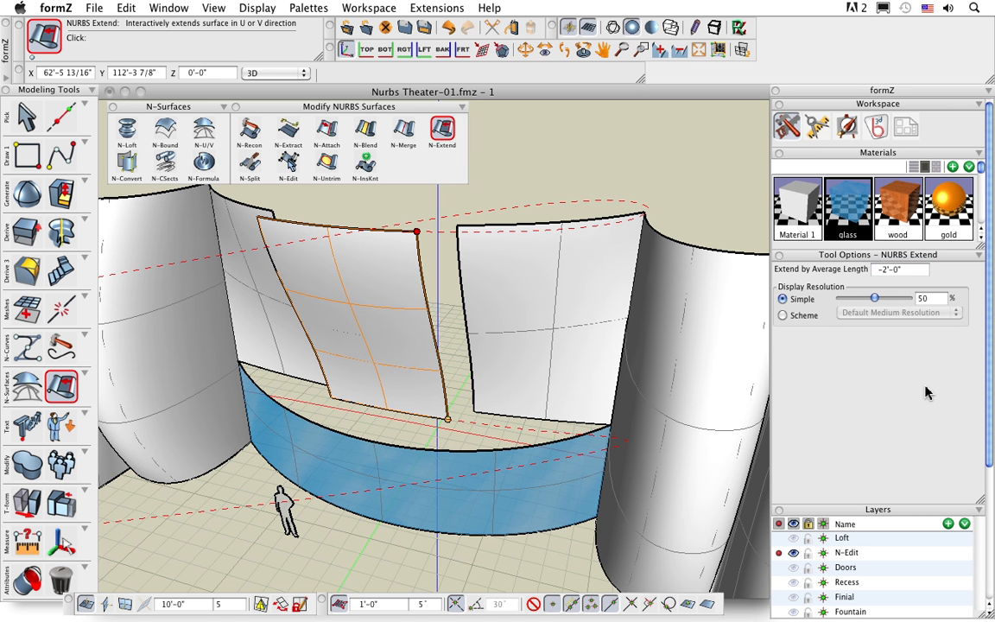
pyautogui.moveTo(340, 352); pyautogui.dragTo(506, 338, button='middle')
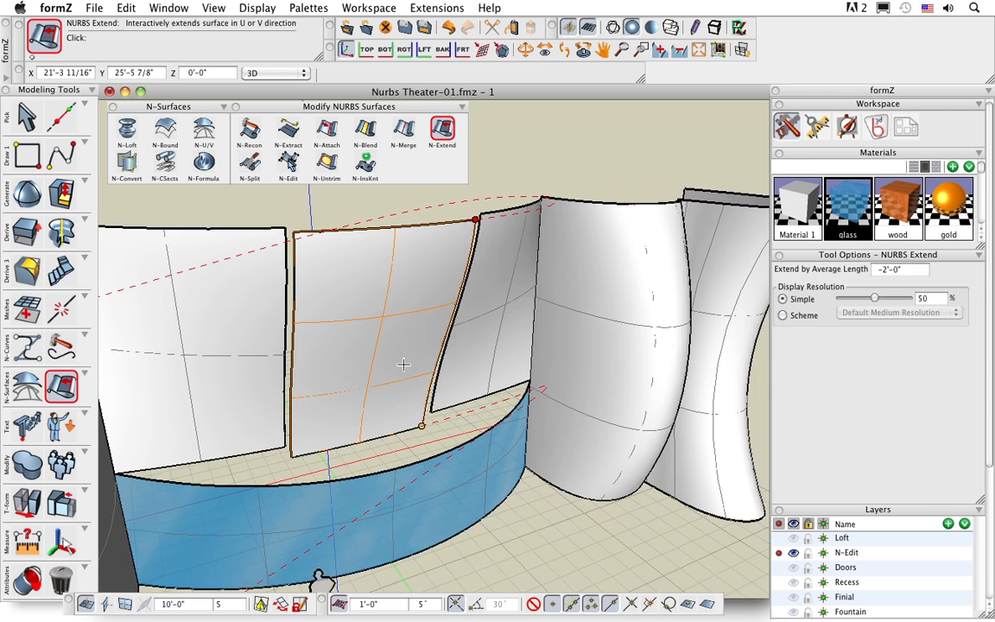
pyautogui.moveTo(400, 365); pyautogui.dragTo(441, 374, button='middle')
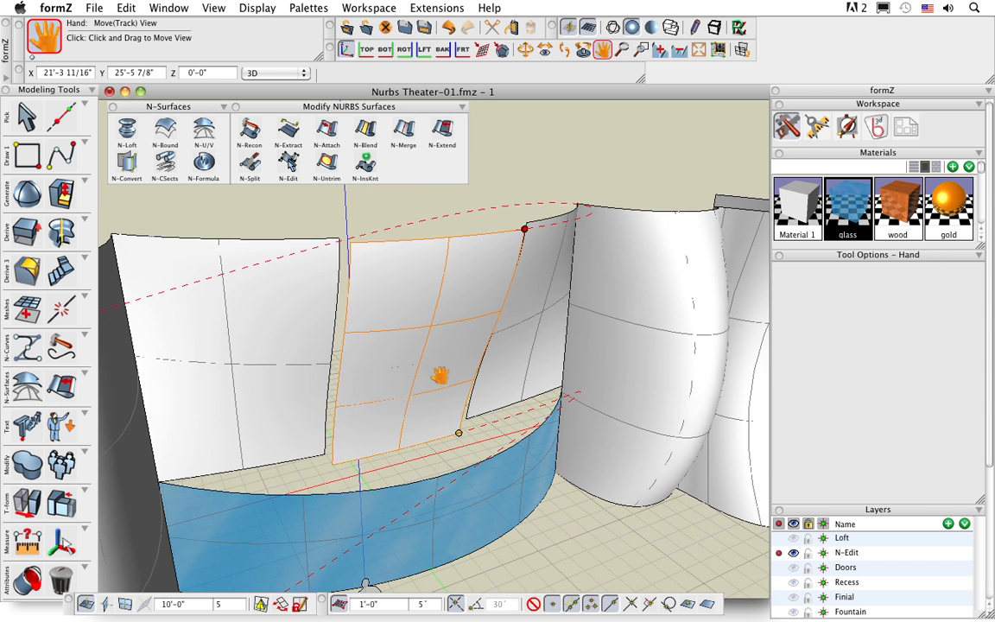
# - Shorten the middle panel at its left vertical edge with NURBS Extend, using an average length of -2'-0"
pyautogui.click(346, 317)
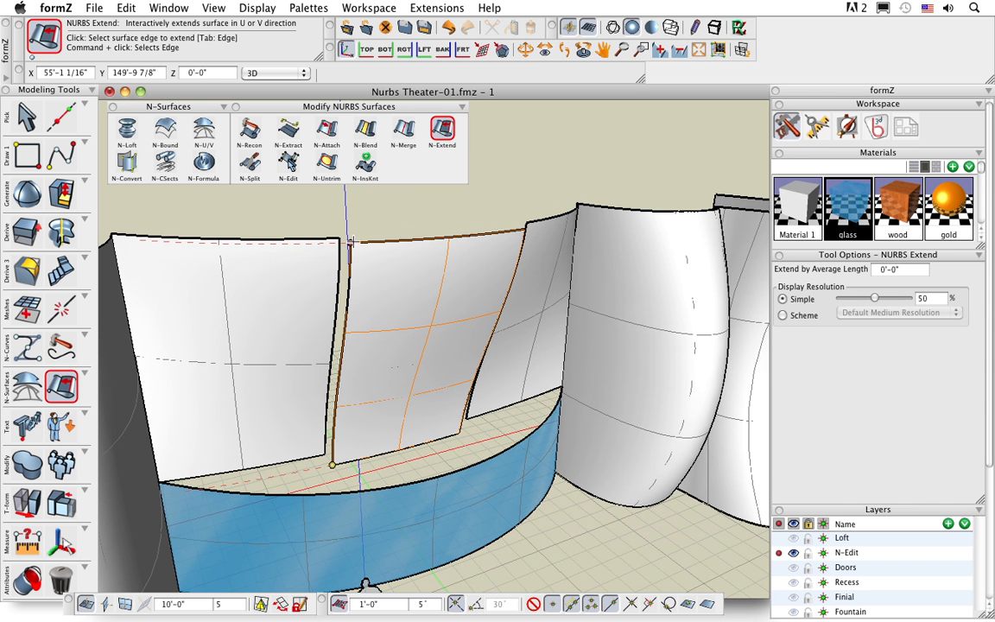
pyautogui.click(350, 244)
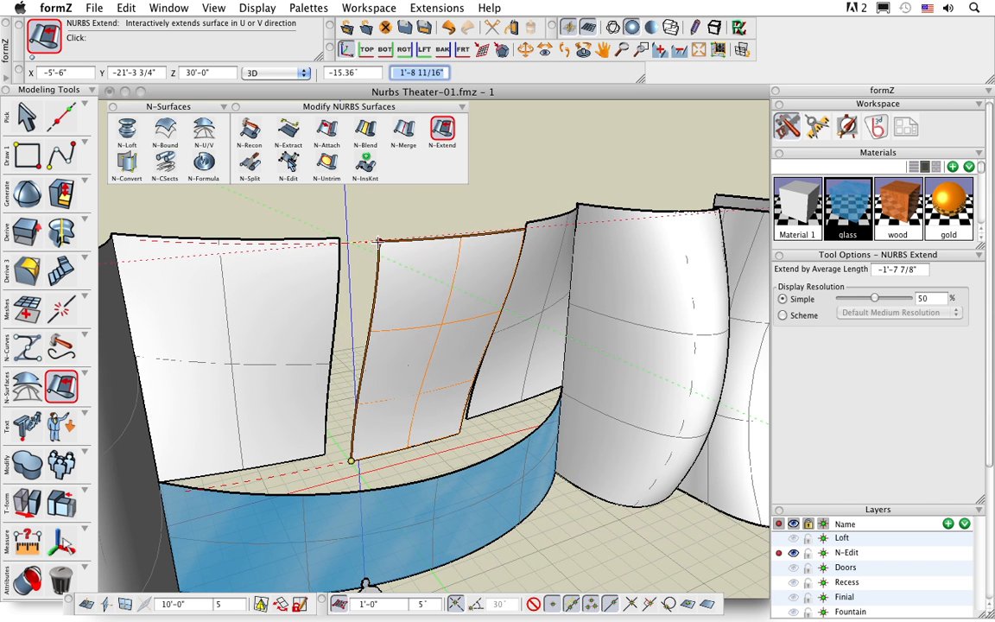
pyautogui.click(911, 271)
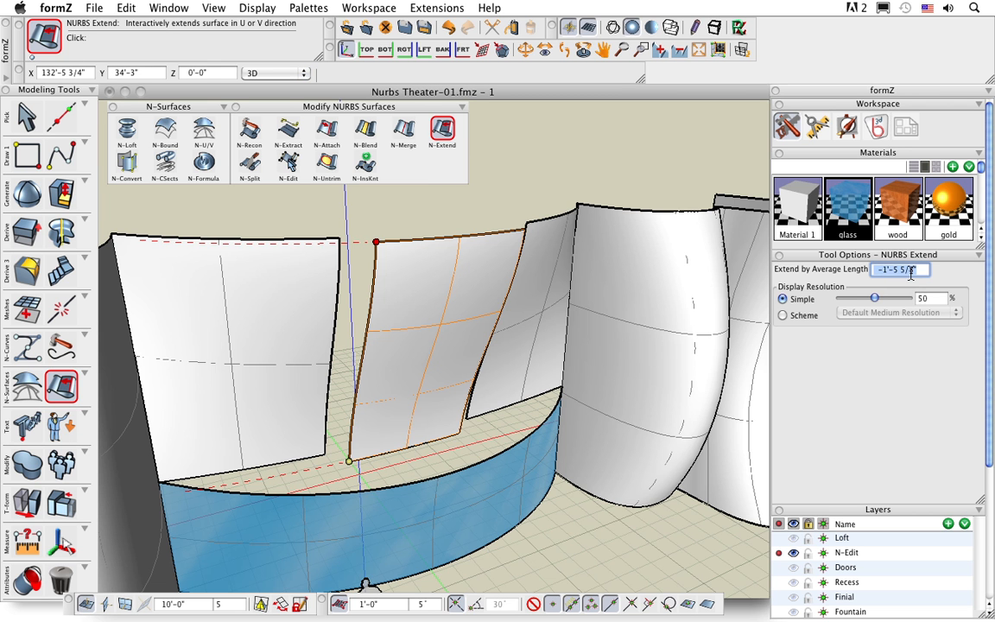
pyautogui.write('-24')
pyautogui.press('Return')
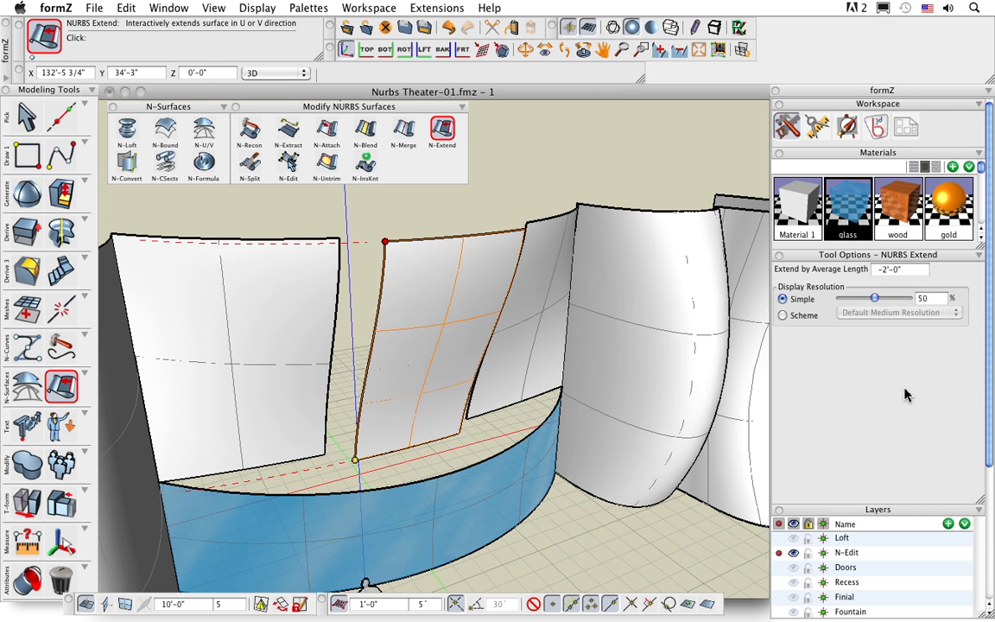
pyautogui.moveTo(516, 494); pyautogui.dragTo(458, 449, button='middle')
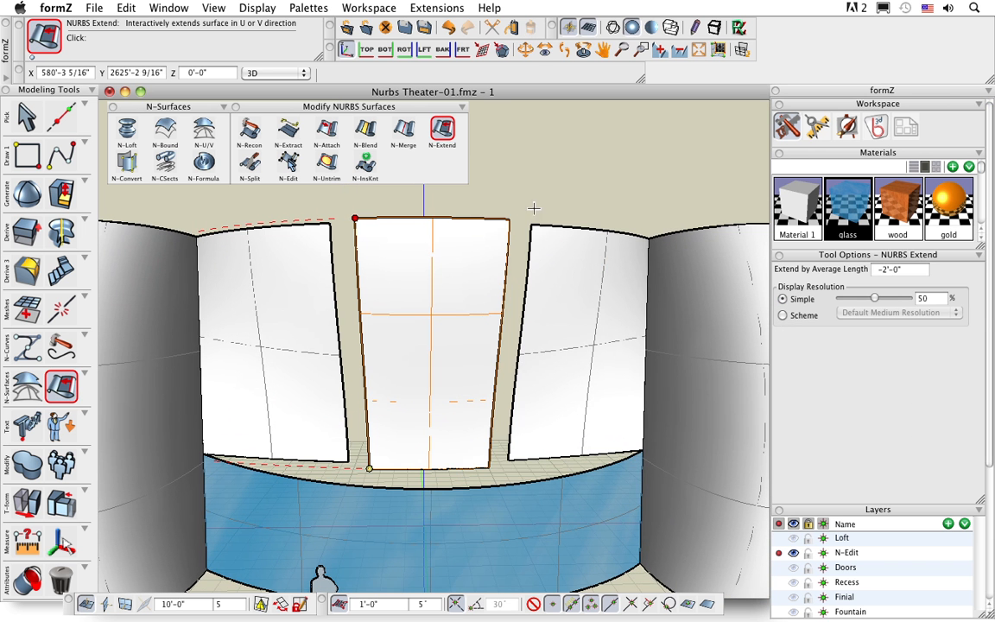
# - Bridge the gap between the middle panel's right edge and the right panel's facing edge with NURBS Blend
pyautogui.scroll(-2, 390, 354)
pyautogui.moveTo(494, 374); pyautogui.dragTo(437, 419, button='middle')
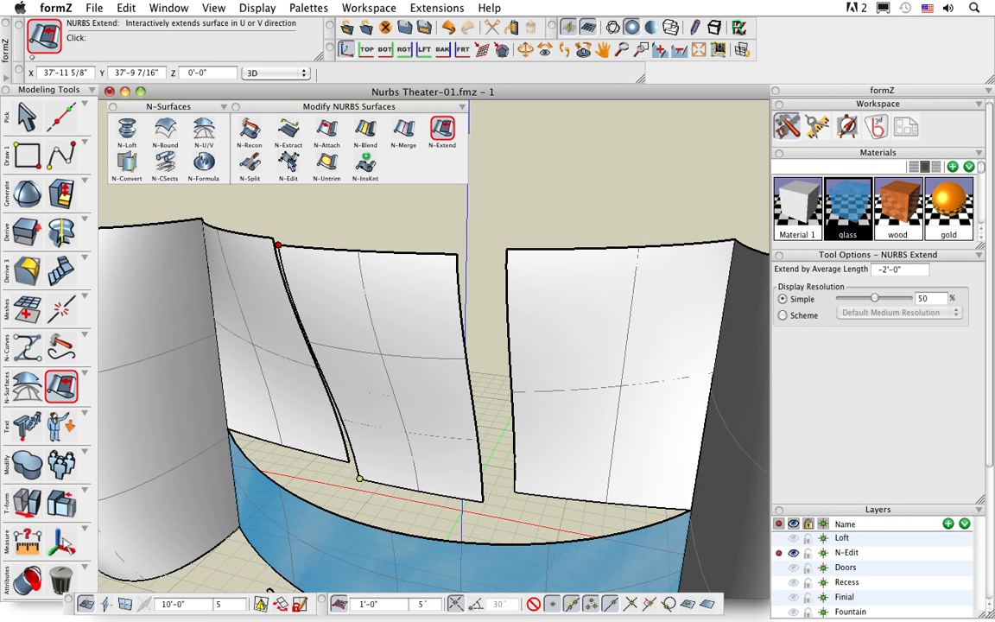
pyautogui.moveTo(399, 229)
pyautogui.mouseDown(button='middle')
pyautogui.moveTo(444, 221)
pyautogui.moveTo(411, 222)
pyautogui.mouseUp(button='middle')
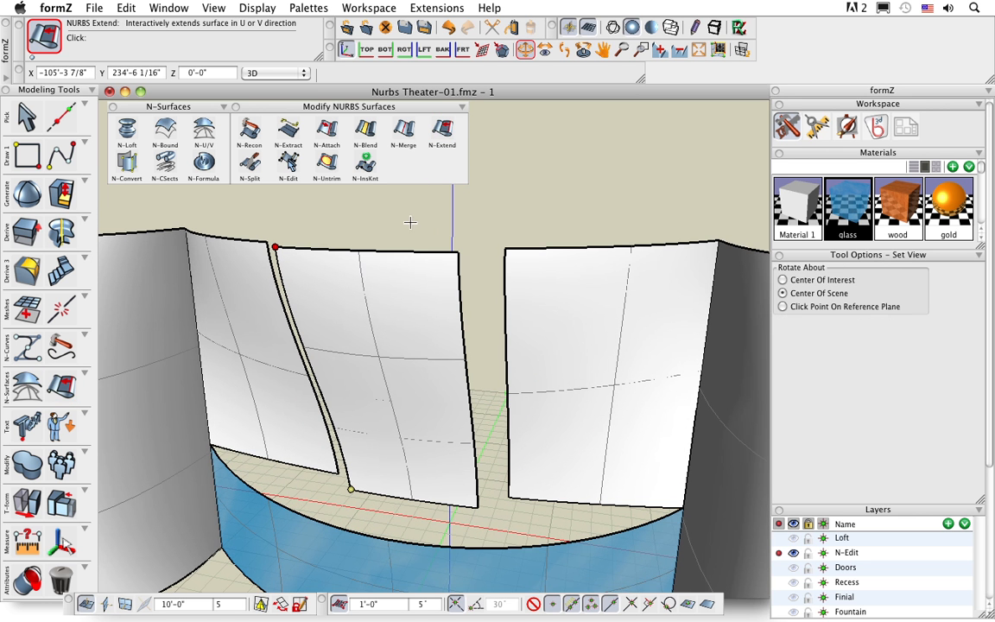
pyautogui.click(365, 132)
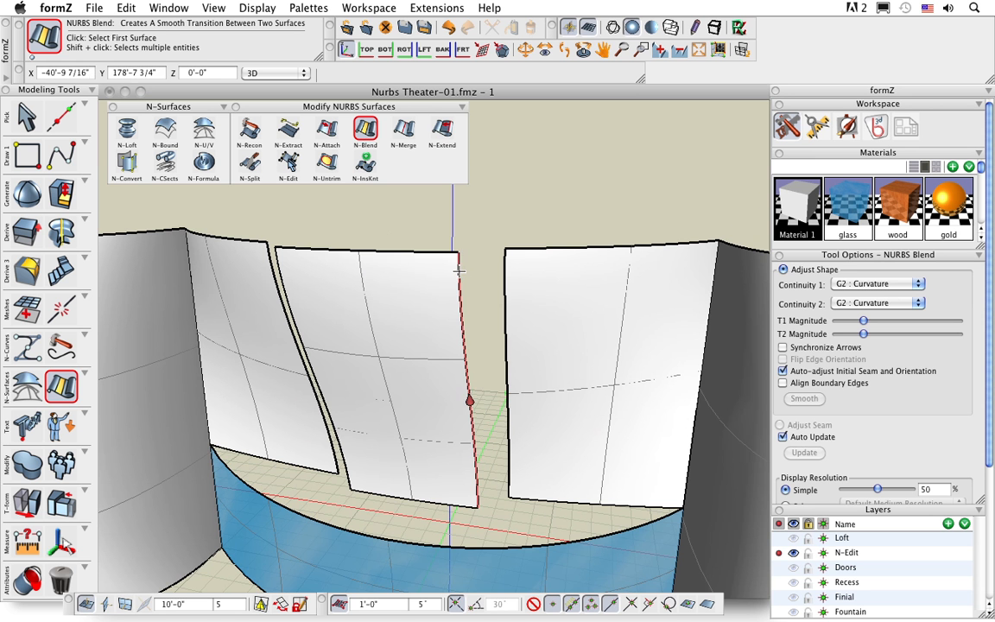
pyautogui.click(469, 399)
pyautogui.click(507, 394)
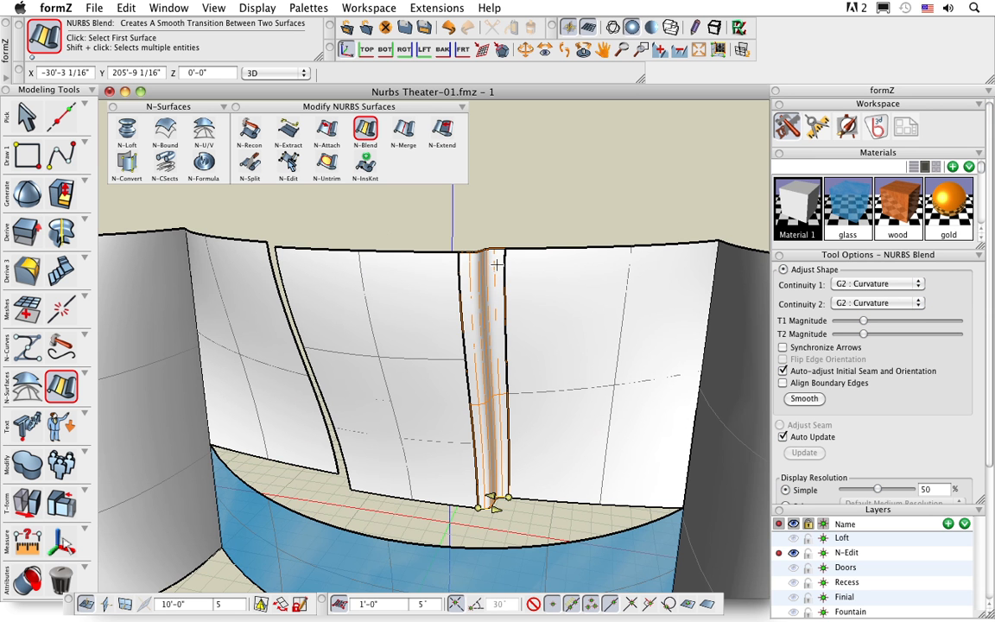
# - Set the blend surface's Continuity 1 to G1 : Tangential and Continuity 2 to G0 : Positional
pyautogui.scroll(3, 492, 284)
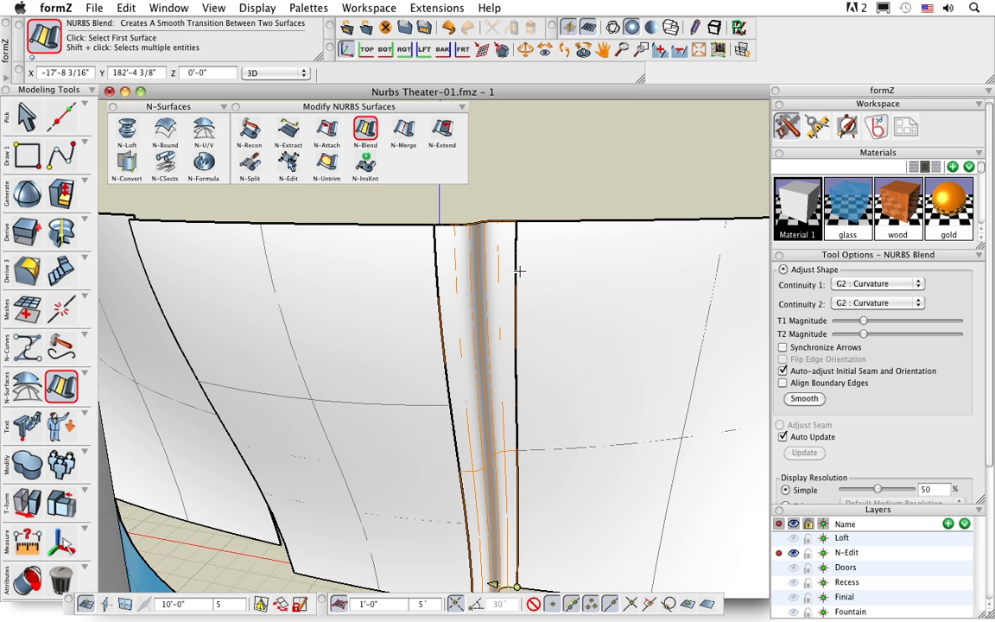
pyautogui.scroll(-3, 490, 257)
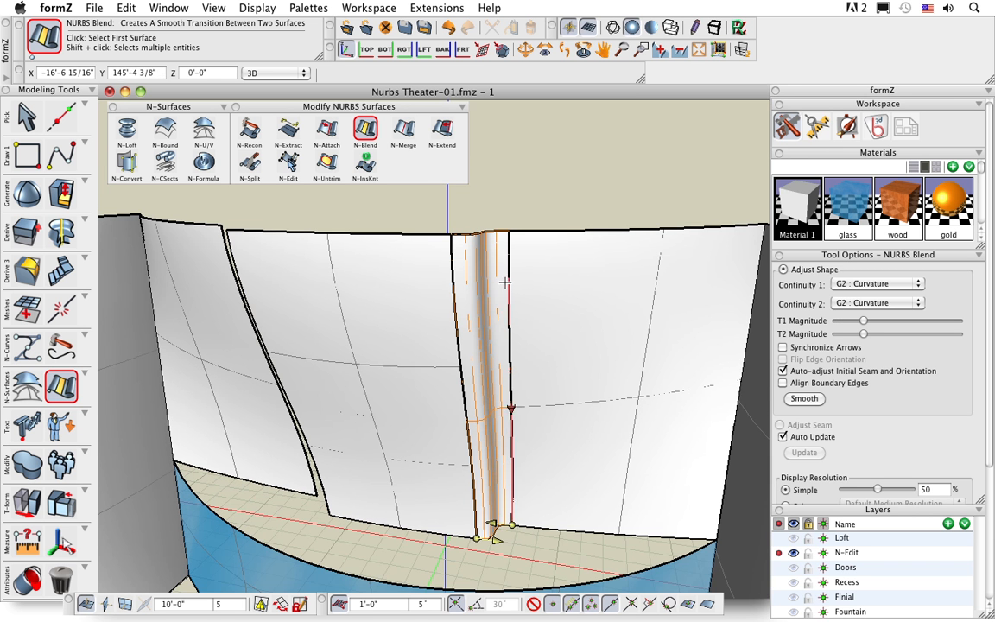
pyautogui.moveTo(506, 282); pyautogui.dragTo(500, 351, button='middle')
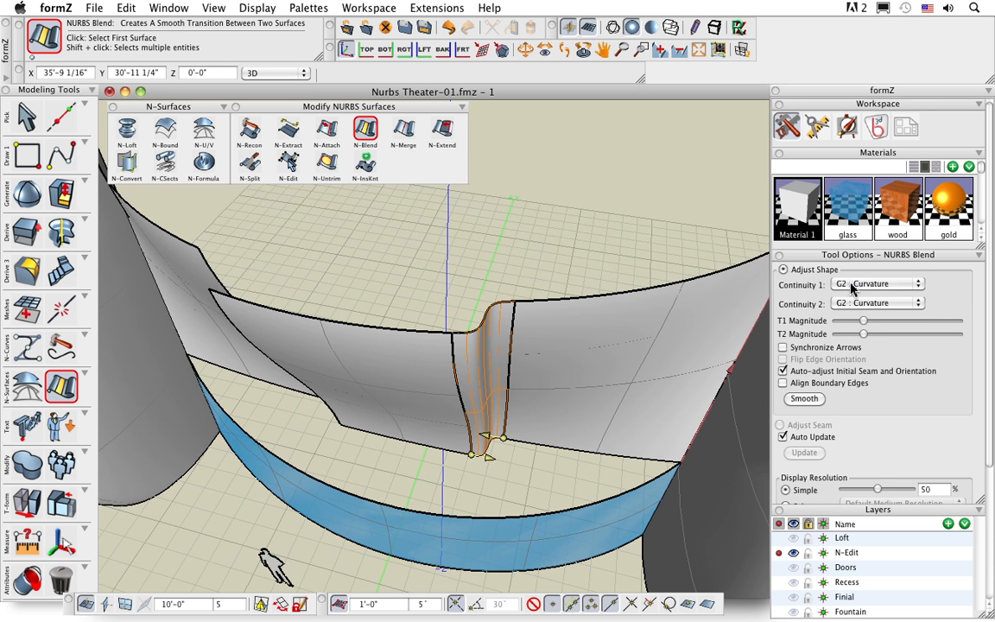
pyautogui.click(850, 288)
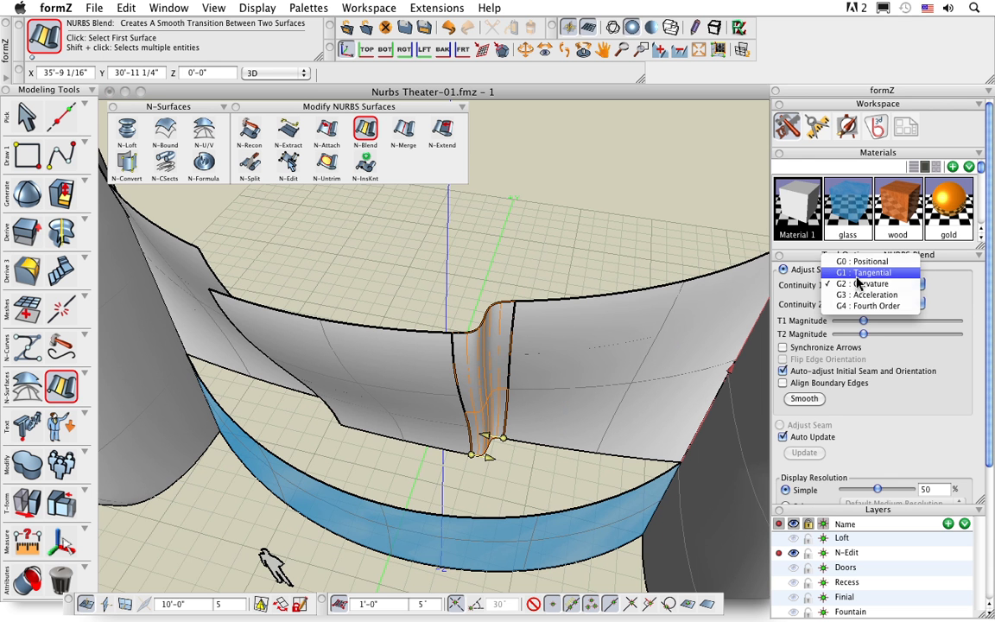
pyautogui.click(857, 274)
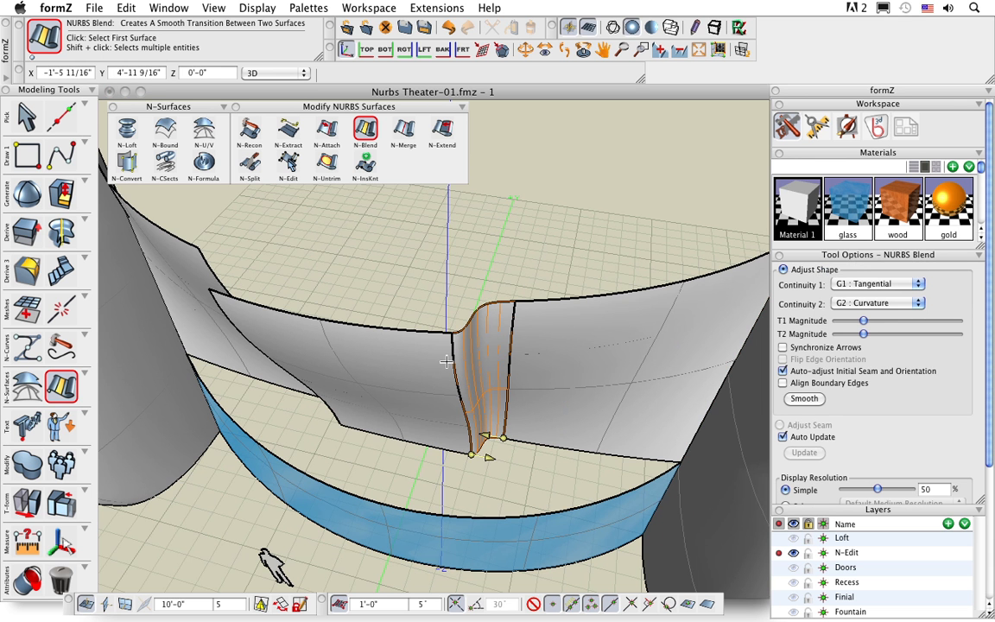
pyautogui.moveTo(499, 333); pyautogui.dragTo(554, 302, button='middle')
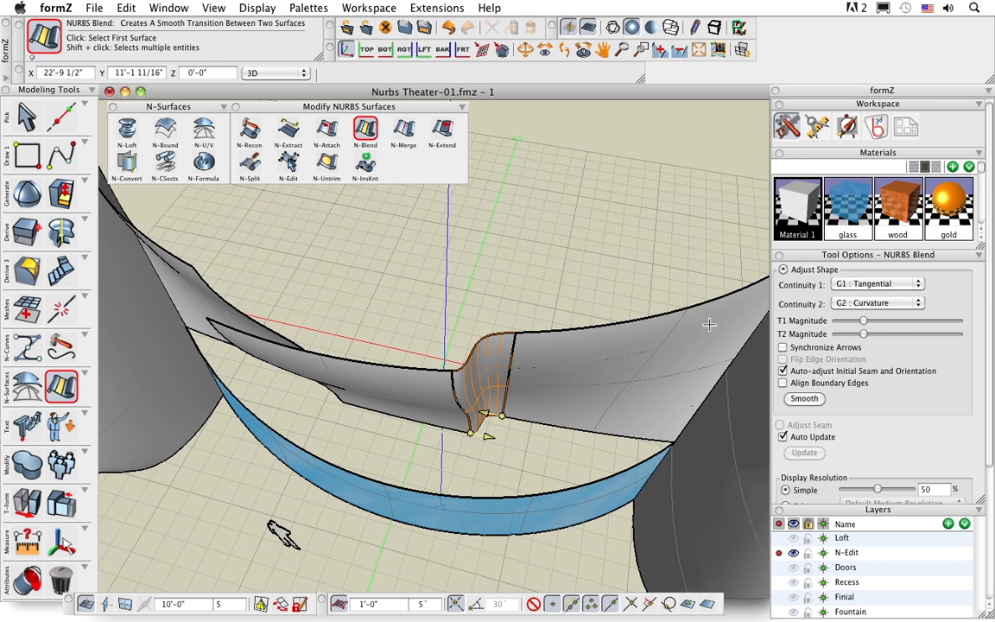
pyautogui.click(863, 305)
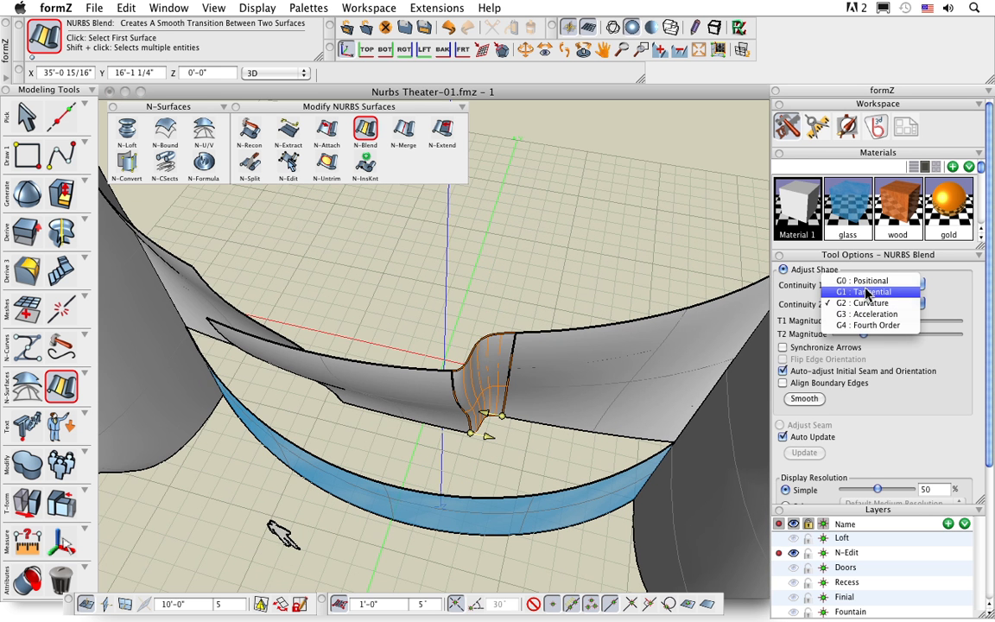
pyautogui.click(867, 282)
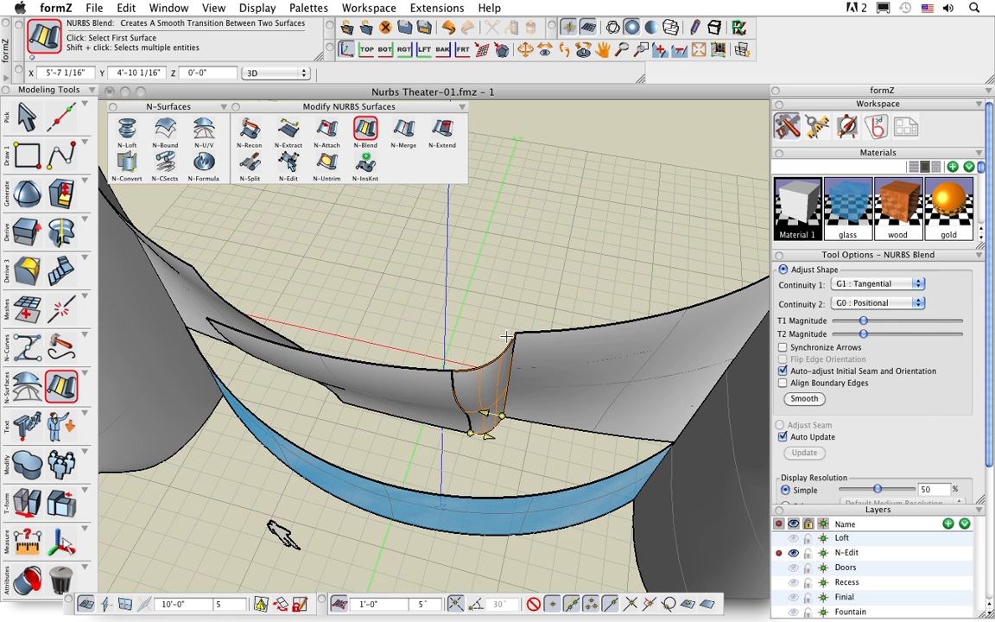
# - Bridge the gap between the middle panel's left edge and the left panel with NURBS Blend, using the same continuity settings
pyautogui.moveTo(506, 336); pyautogui.dragTo(433, 326, button='middle')
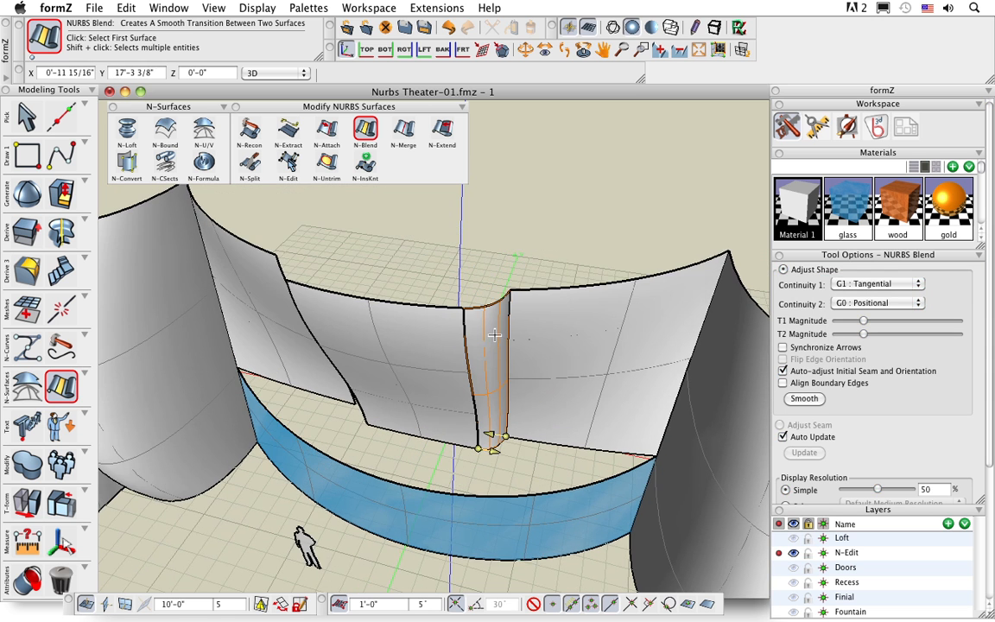
pyautogui.moveTo(494, 335); pyautogui.dragTo(514, 363, button='middle')
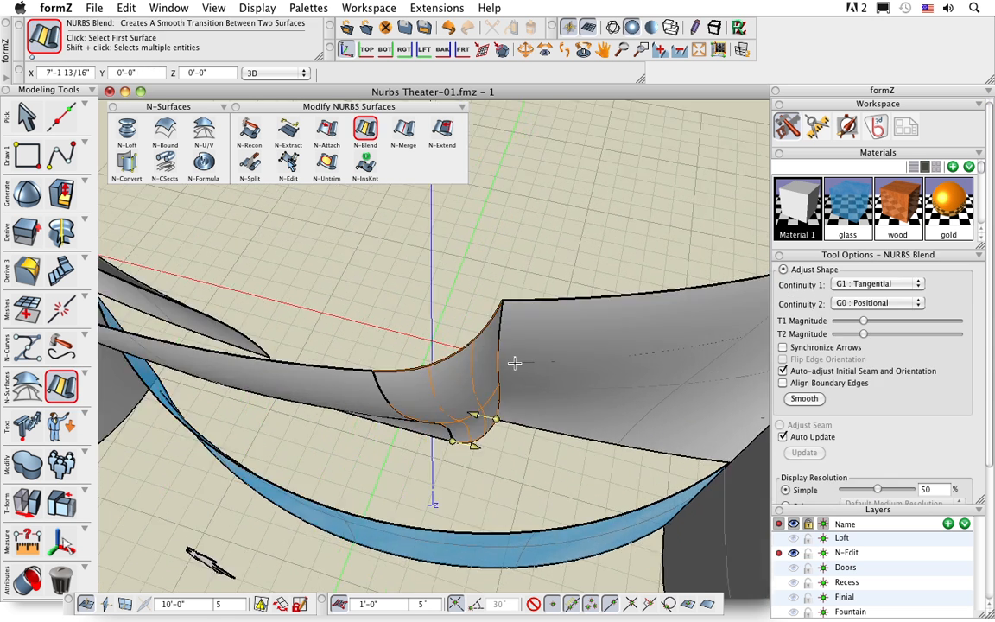
pyautogui.moveTo(511, 307); pyautogui.dragTo(480, 309, button='middle')
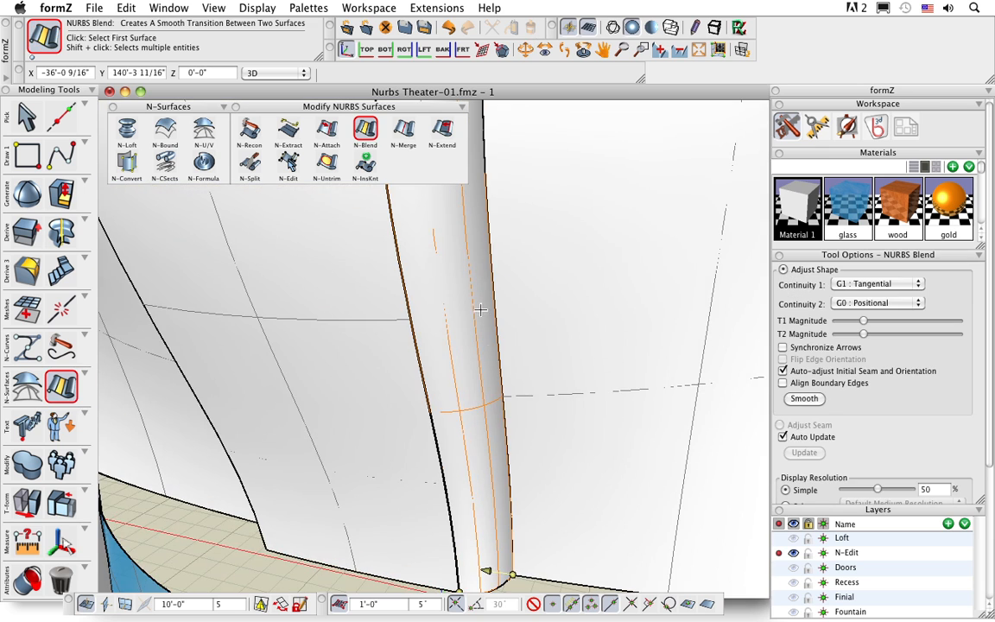
pyautogui.scroll(-5, 480, 363)
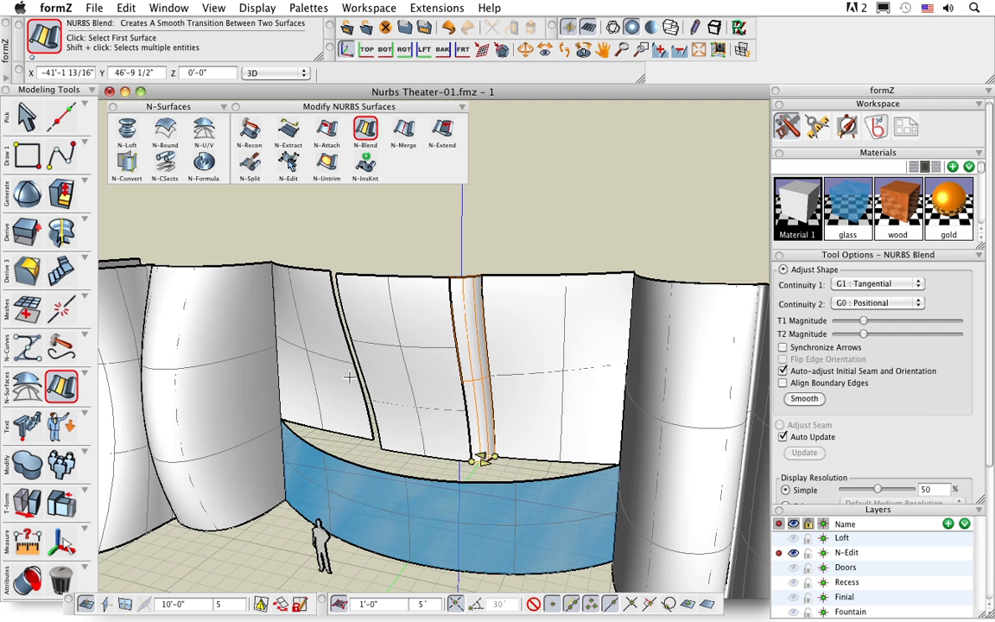
pyautogui.moveTo(348, 377); pyautogui.dragTo(393, 220, button='middle')
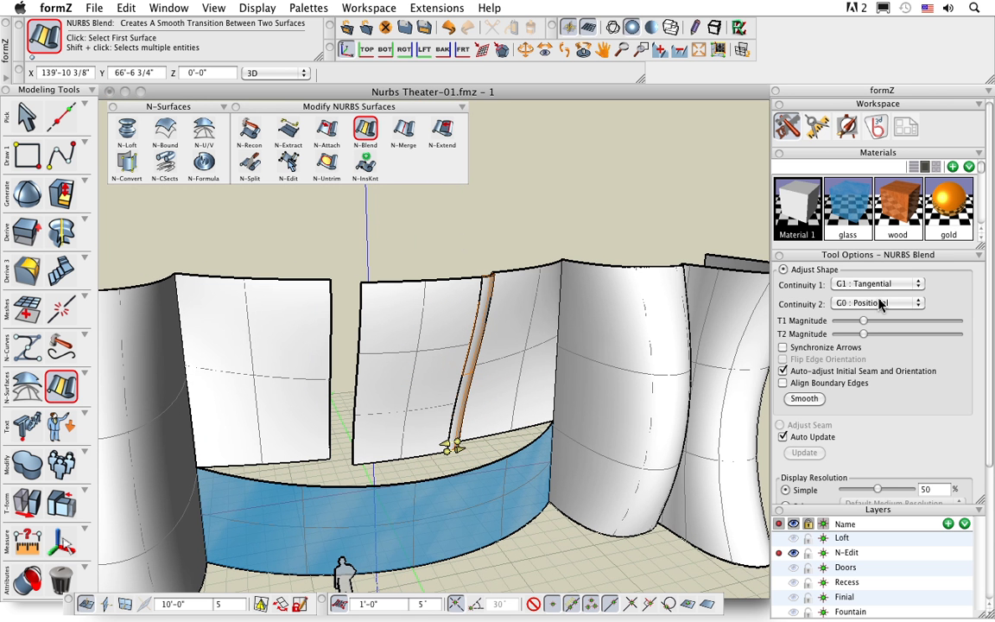
pyautogui.click(358, 330)
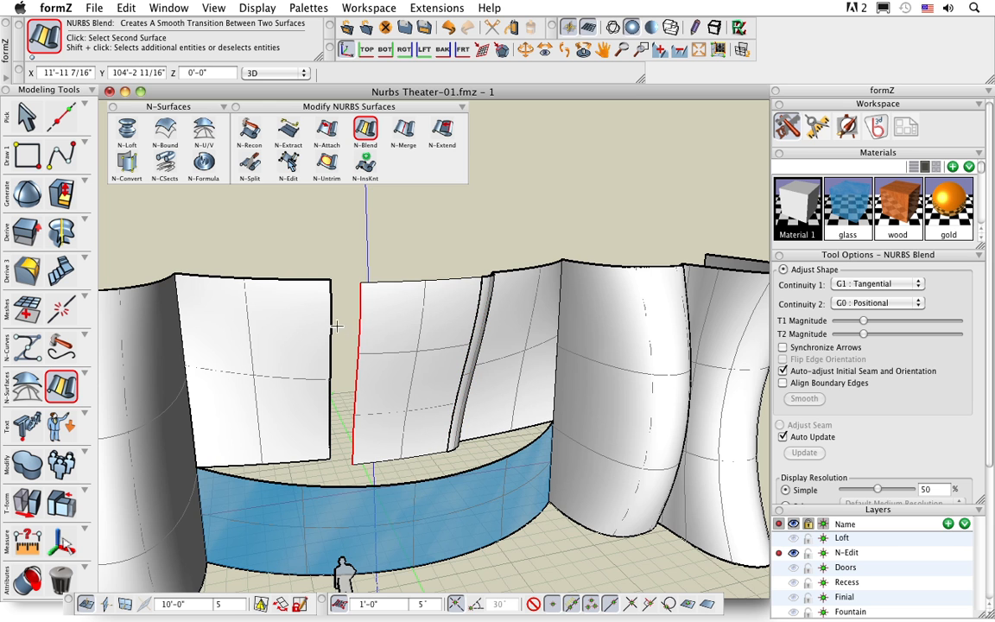
pyautogui.click(331, 376)
# - Split the middle panel by pieces with NURBS Split, using 3 pieces in length and 1 in depth
pyautogui.moveTo(463, 373); pyautogui.dragTo(353, 322, button='middle')
pyautogui.scroll(1, 450, 382)
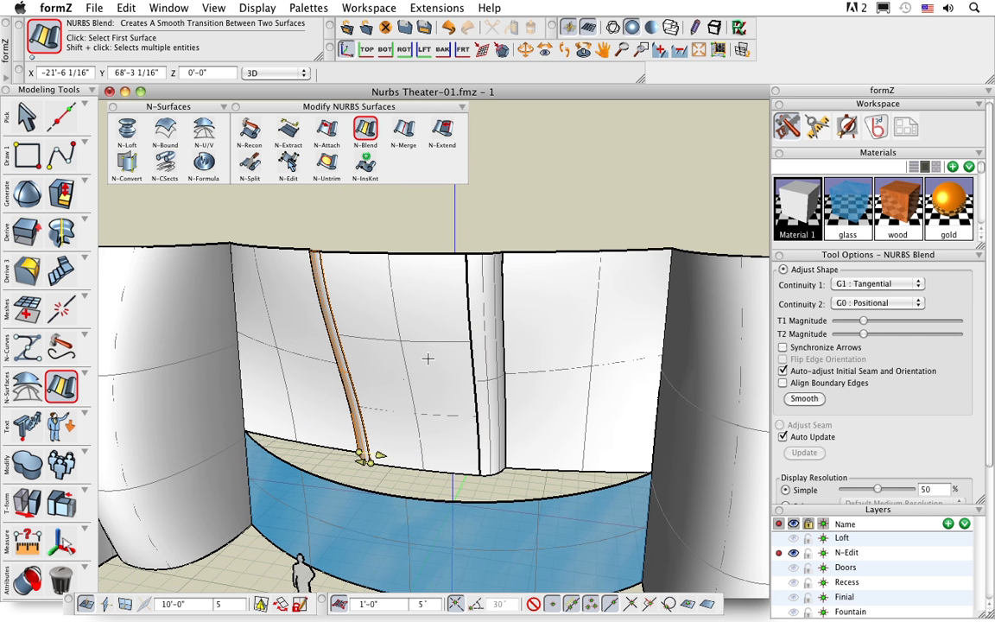
pyautogui.click(250, 164)
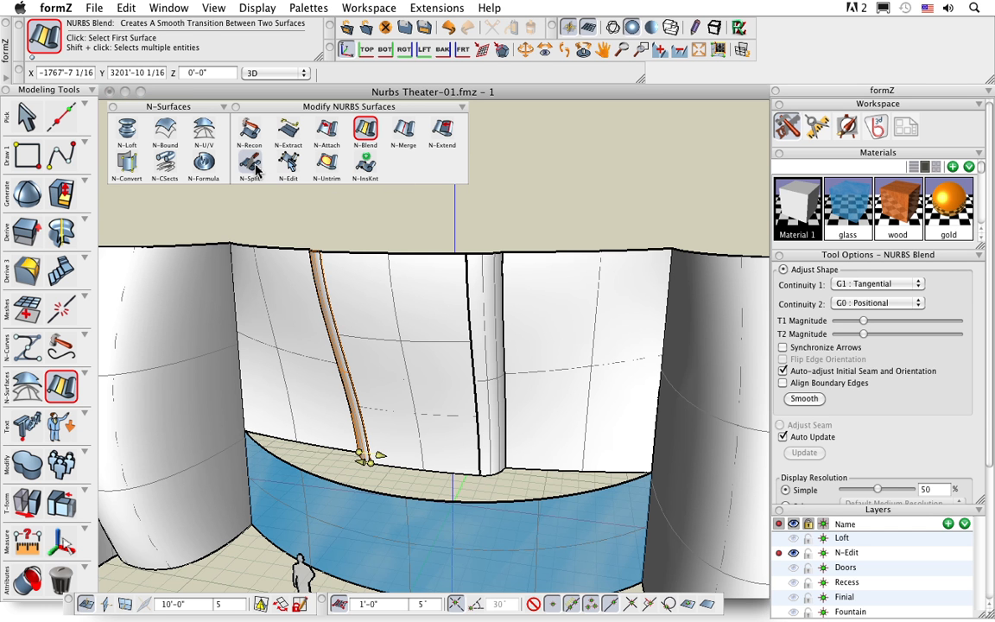
pyautogui.click(398, 322)
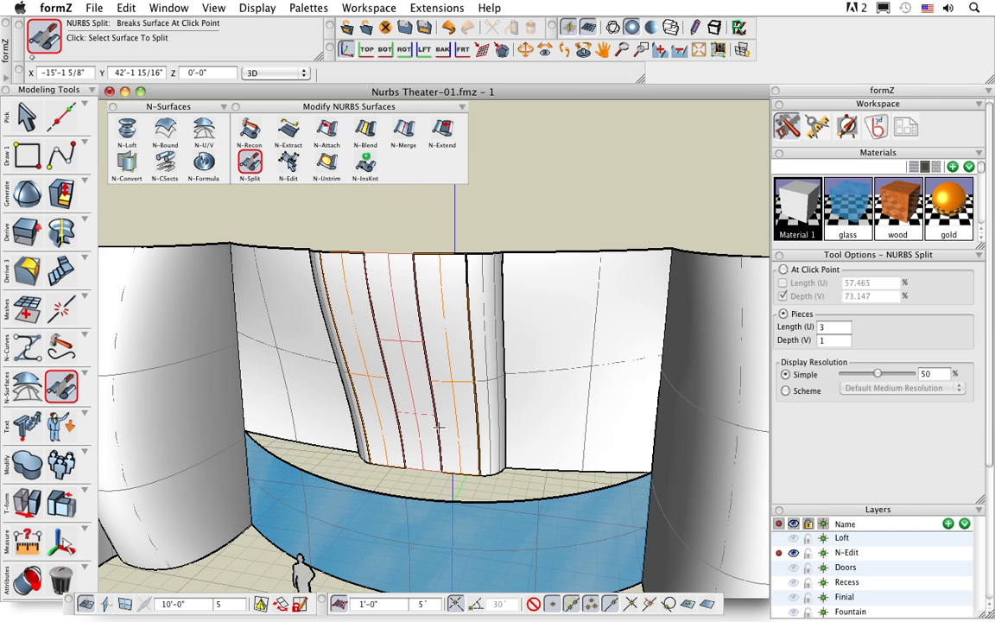
# - Move the center strip of the split middle panel a short distance forward, parallel to the reference plane
pyautogui.press('m')
pyautogui.click(418, 469)
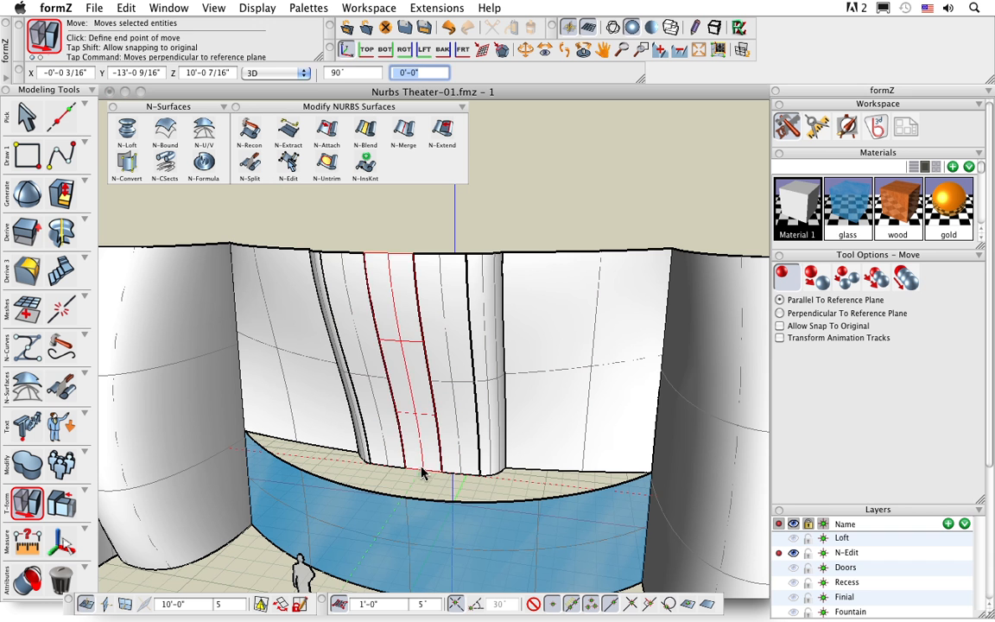
pyautogui.click(414, 478)
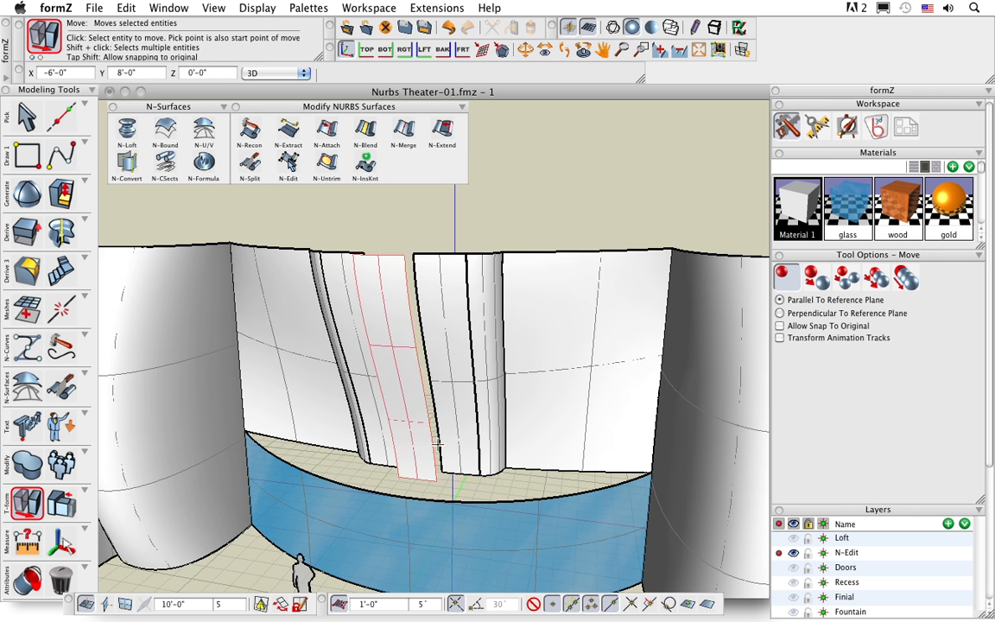
# - Shorten the right strip at the edge facing the moved center strip with NURBS Extend, using an average length of -12
pyautogui.click(442, 133)
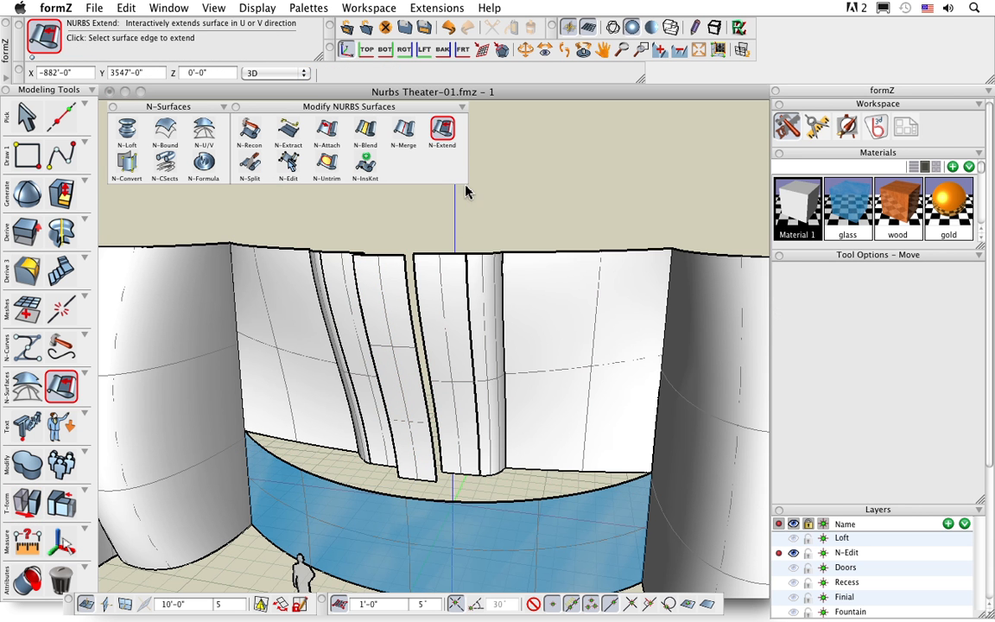
pyautogui.moveTo(482, 224); pyautogui.dragTo(488, 281, button='middle')
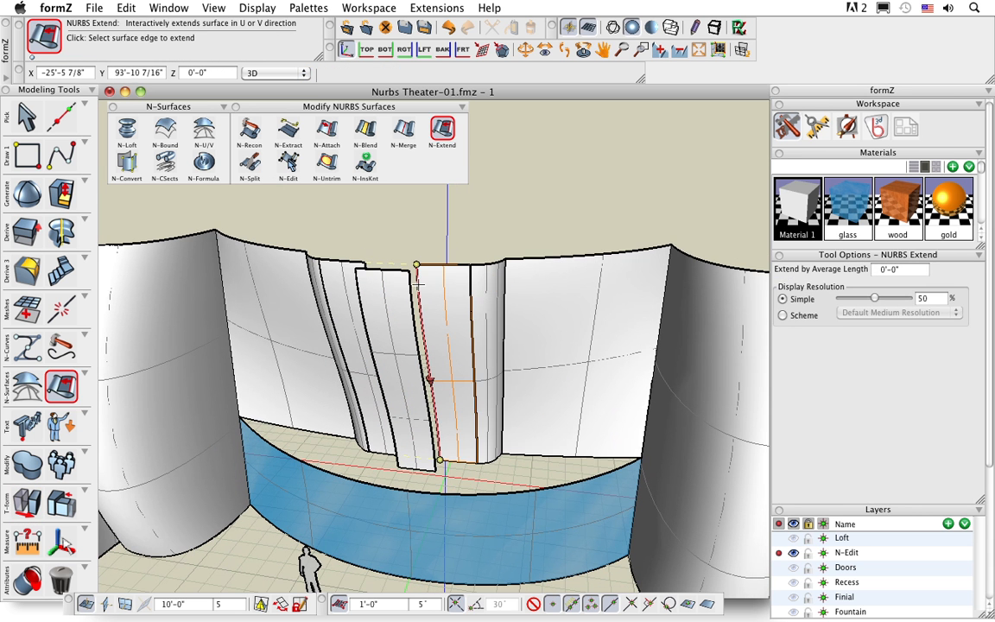
pyautogui.click(430, 274)
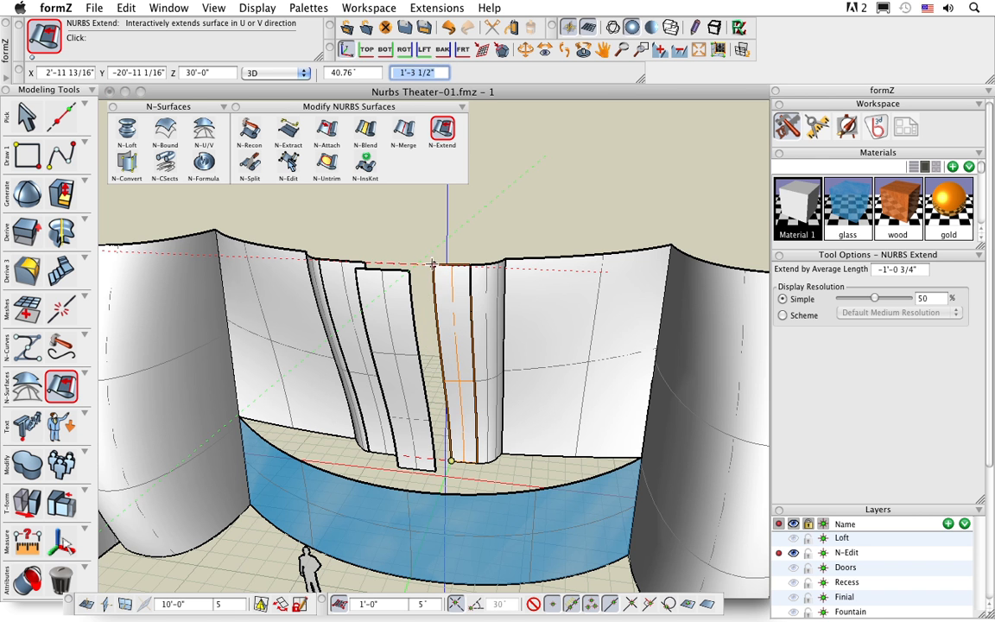
pyautogui.click(912, 271)
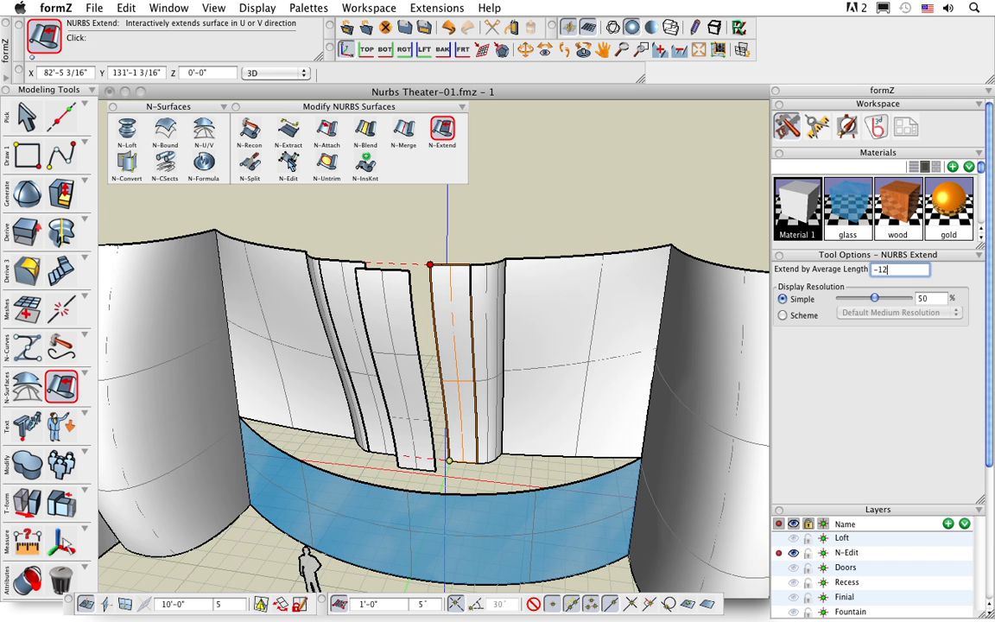
pyautogui.write('-12')
pyautogui.press('Return')
# - Shorten the left strip at the edge facing the moved center strip with NURBS Extend, using an average length of -12
pyautogui.moveTo(389, 333); pyautogui.dragTo(405, 283, button='middle')
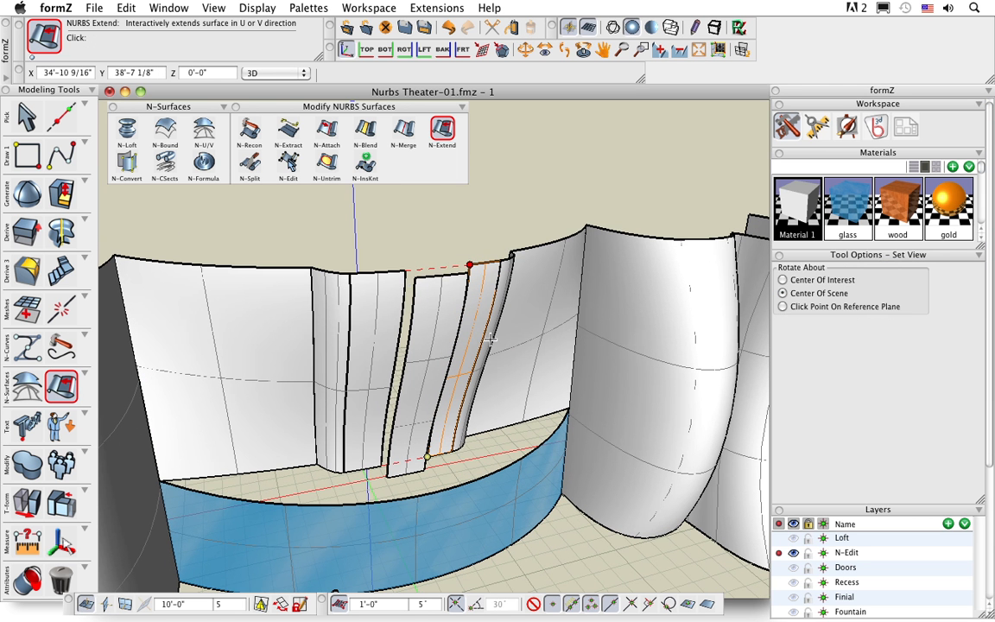
pyautogui.click(394, 272)
pyautogui.click(395, 272)
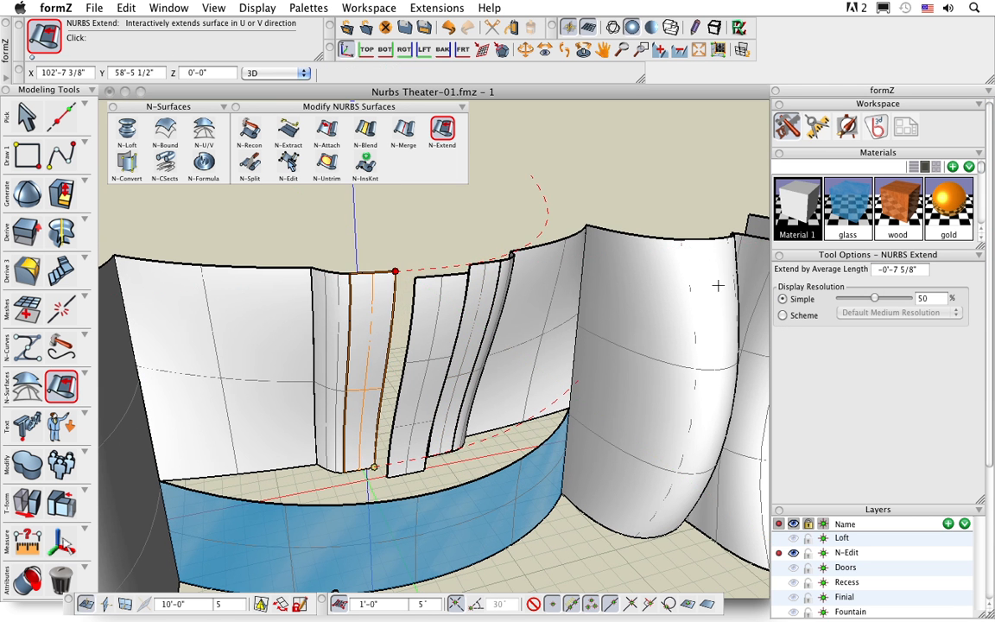
pyautogui.click(918, 269)
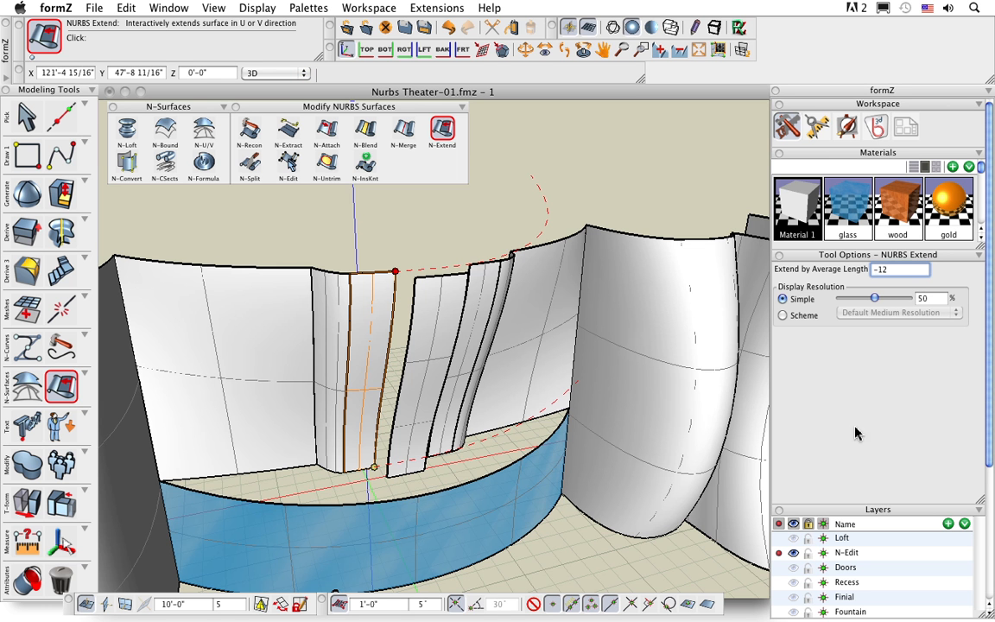
pyautogui.press('Return')
# - Bridge the gap between the center strip's right edge and the right strip with NURBS Blend
pyautogui.moveTo(503, 349); pyautogui.dragTo(454, 343, button='middle')
pyautogui.click(365, 127)
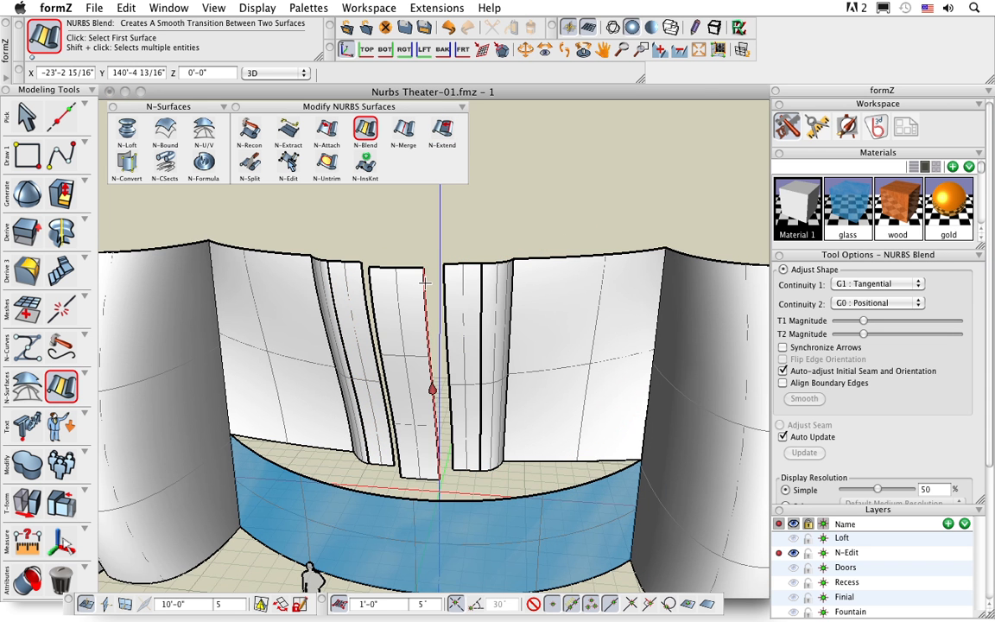
pyautogui.click(425, 282)
pyautogui.click(443, 282)
# - Bridge the gap between the center strip's left edge and the shortened left strip with NURBS Blend
pyautogui.moveTo(336, 329); pyautogui.dragTo(427, 359, button='middle')
pyautogui.click(410, 313)
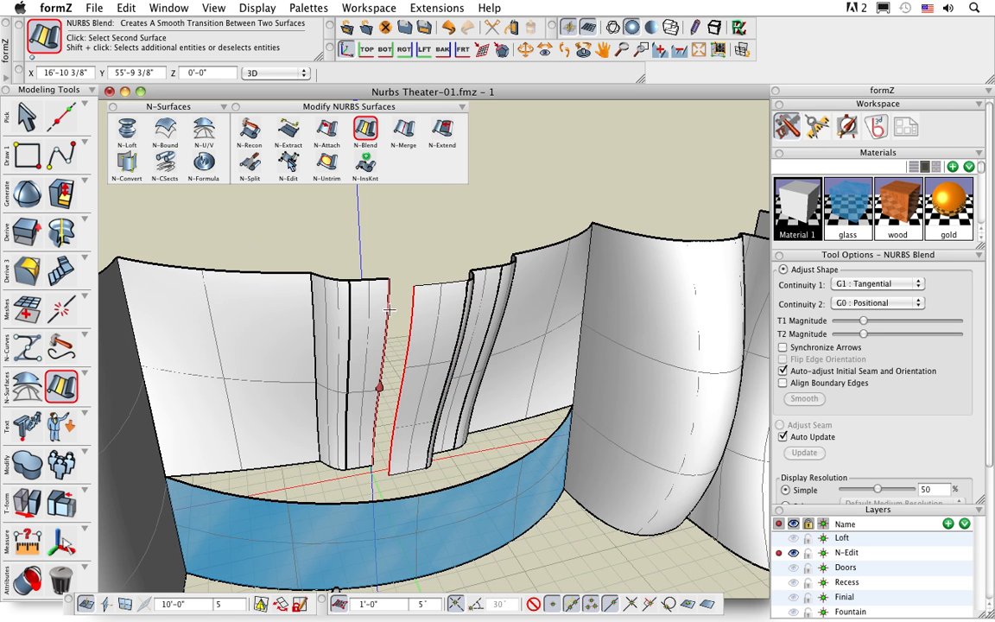
pyautogui.click(388, 310)
pyautogui.moveTo(389, 309); pyautogui.dragTo(444, 417, button='middle')
pyautogui.moveTo(442, 475); pyautogui.dragTo(459, 479, button='middle')
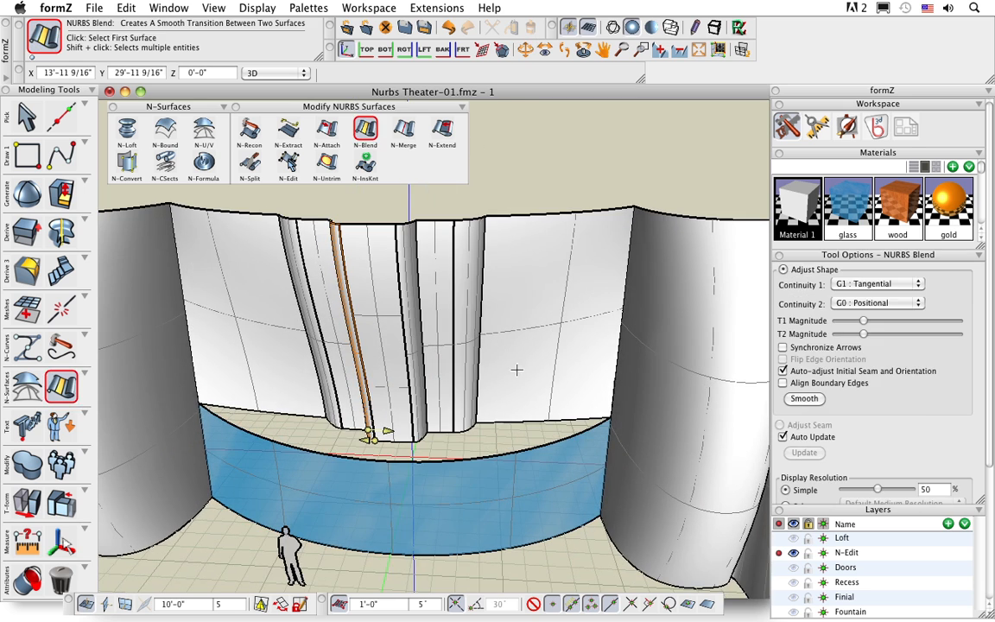
pyautogui.moveTo(506, 430); pyautogui.dragTo(515, 429, button='middle')
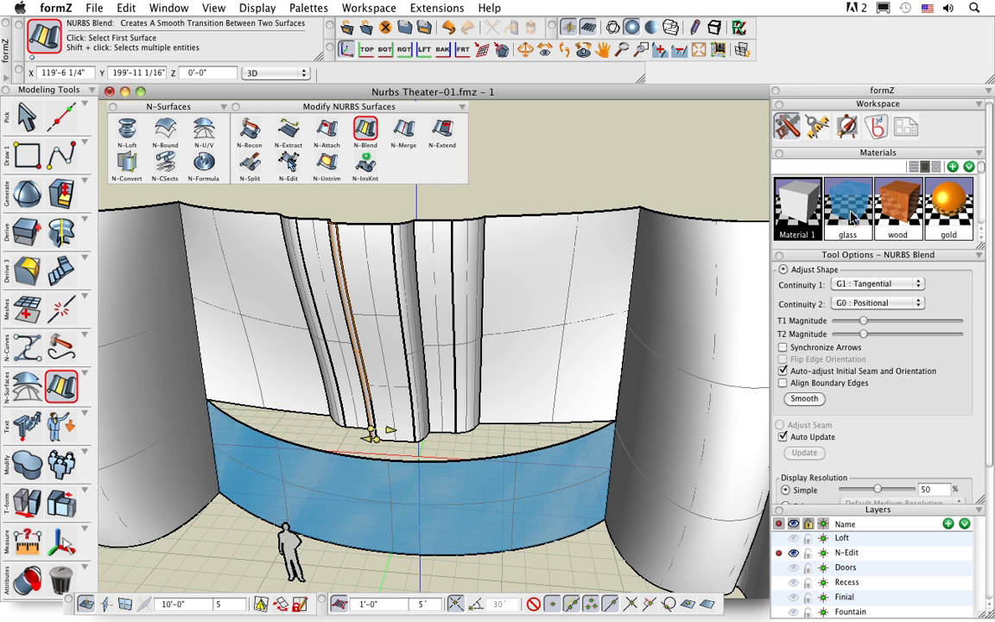
# - Apply the wood material to the right strip and gold to the curved blend on its right
pyautogui.click(902, 215)
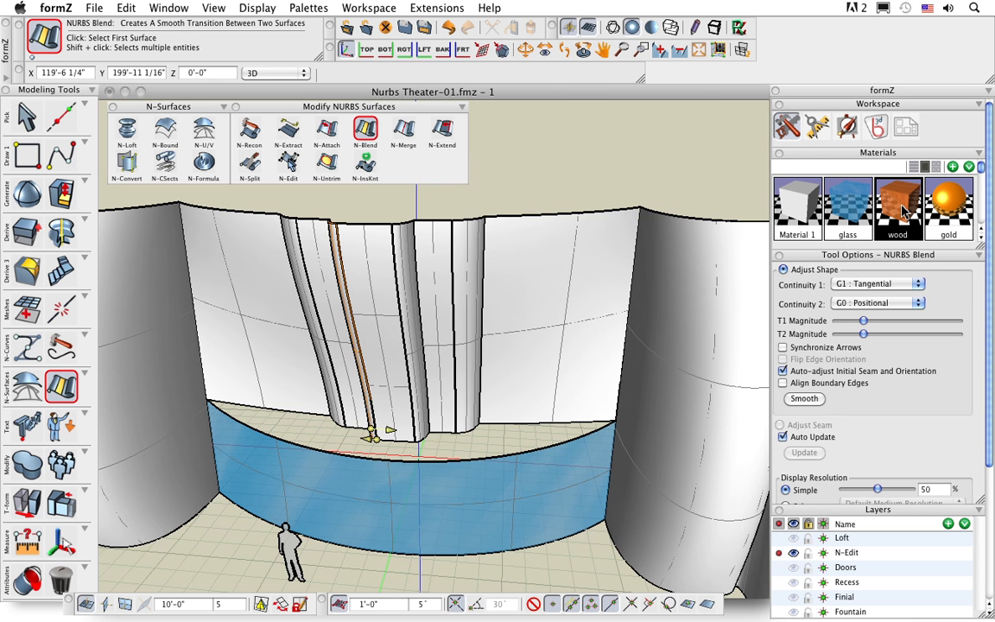
pyautogui.moveTo(903, 212); pyautogui.dragTo(430, 231)
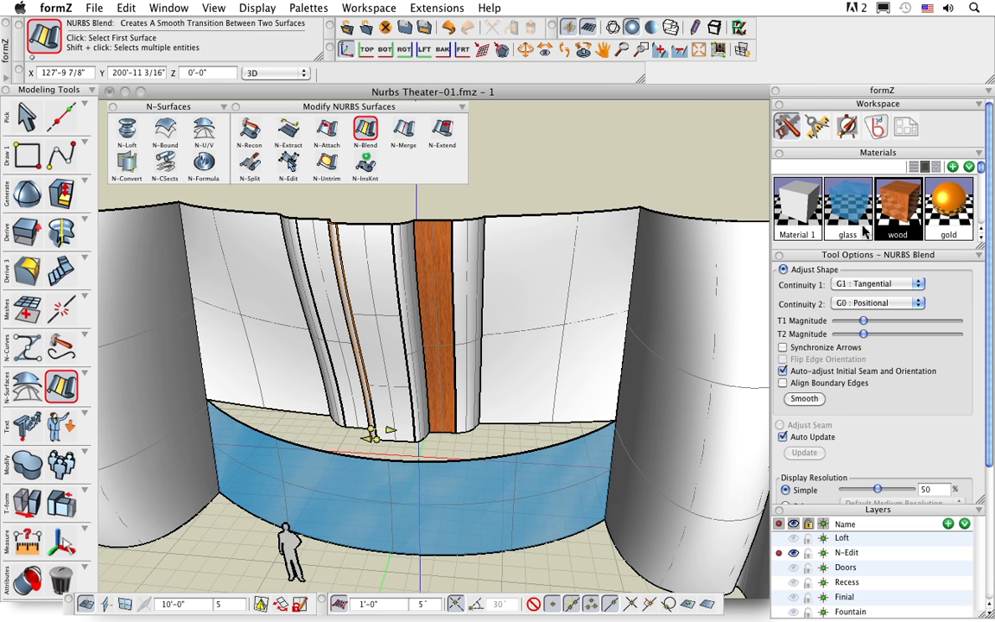
pyautogui.moveTo(948, 215); pyautogui.dragTo(471, 264)
# - Apply the glass material to the large right and left upper panels
pyautogui.moveTo(848, 207); pyautogui.dragTo(563, 281)
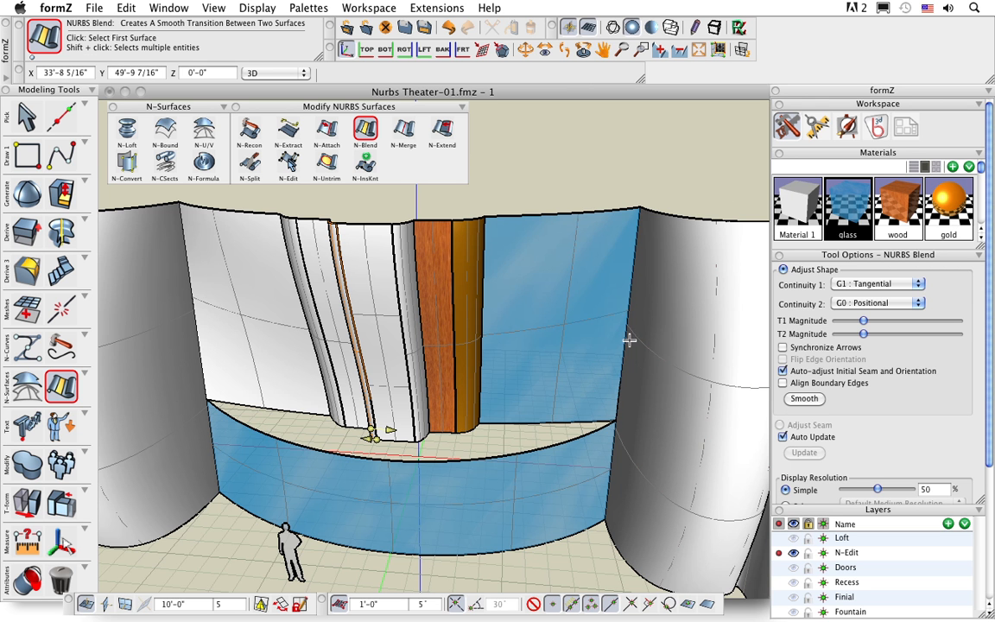
pyautogui.moveTo(28, 573); pyautogui.dragTo(56, 598)
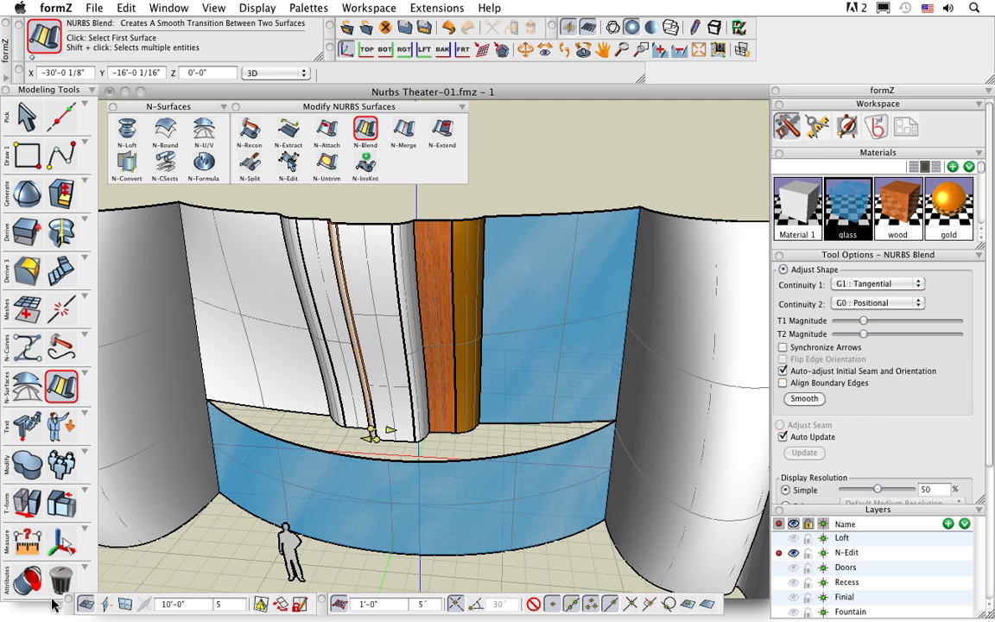
pyautogui.click(257, 277)
# - Paint the center strip and the left strip with the wood material
pyautogui.click(894, 206)
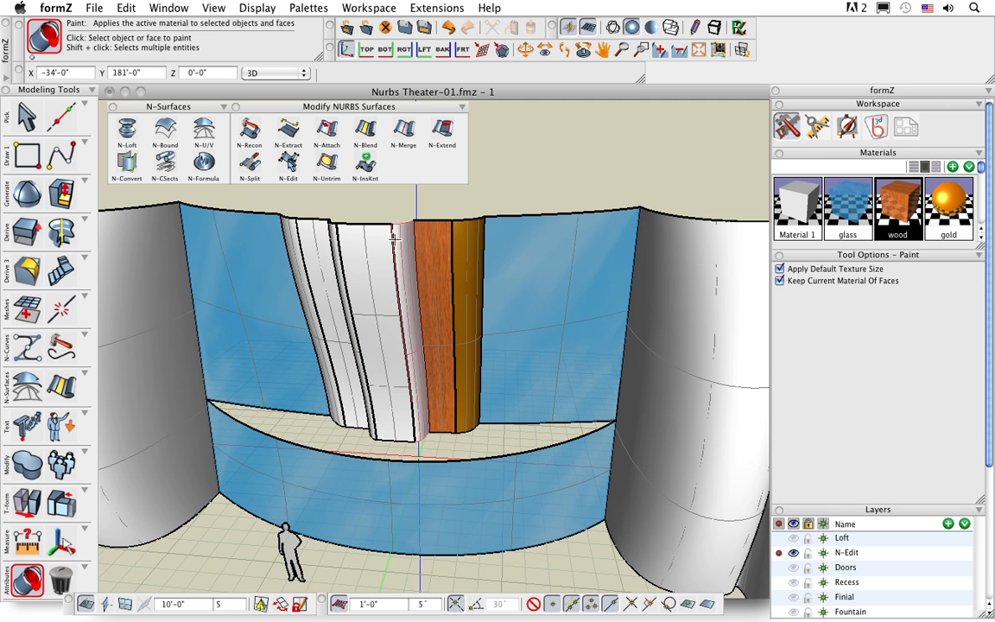
pyautogui.click(366, 256)
pyautogui.click(312, 259)
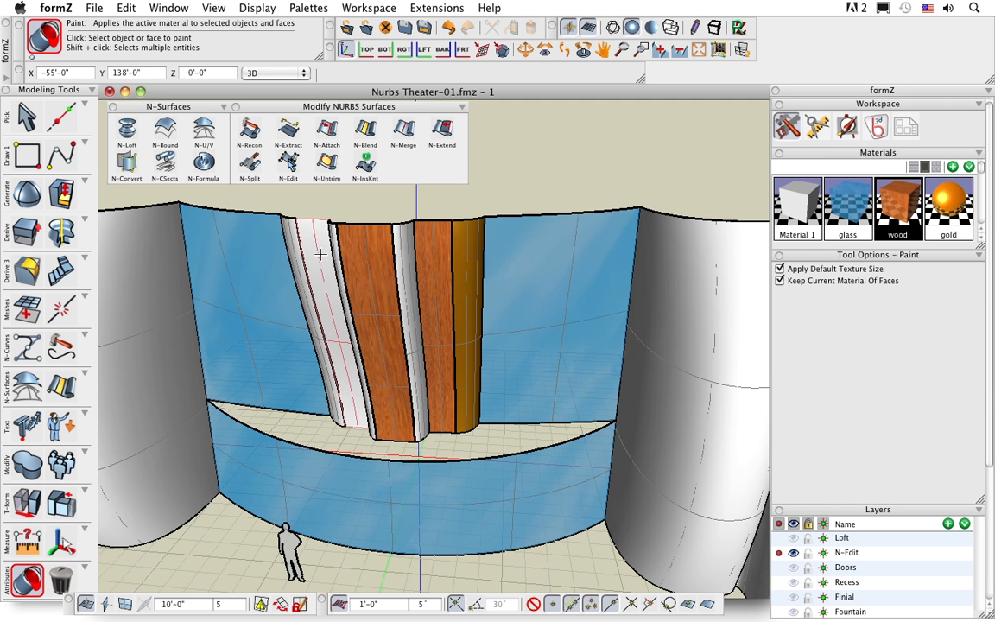
# - Paint the remaining white blend surfaces beside the wood strips with the gold material
pyautogui.click(937, 218)
pyautogui.moveTo(418, 292); pyautogui.dragTo(442, 293, button='middle')
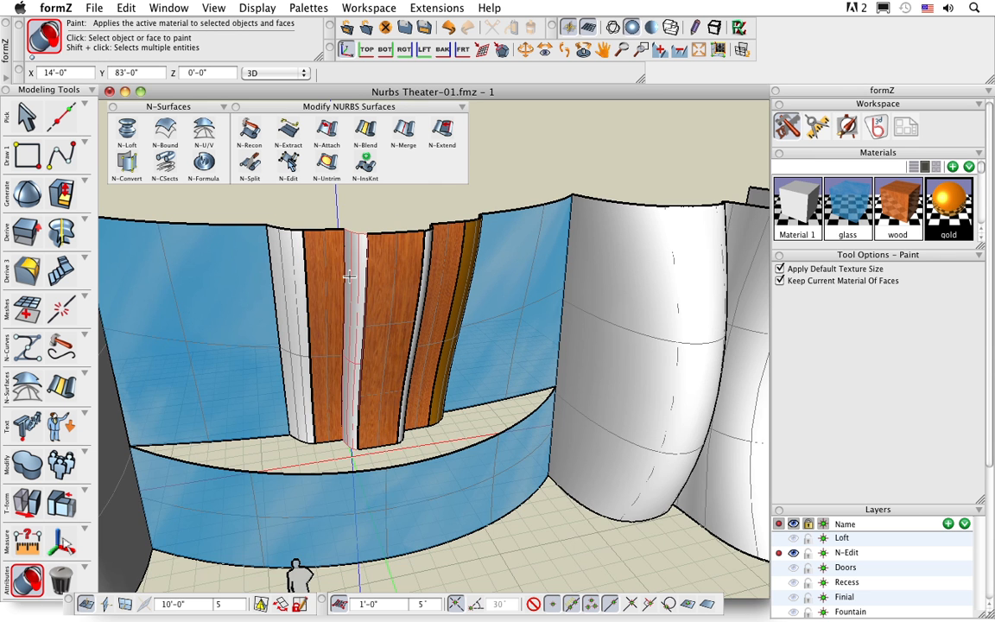
pyautogui.click(287, 277)
pyautogui.moveTo(288, 277); pyautogui.dragTo(389, 289, button='middle')
pyautogui.click(388, 288)
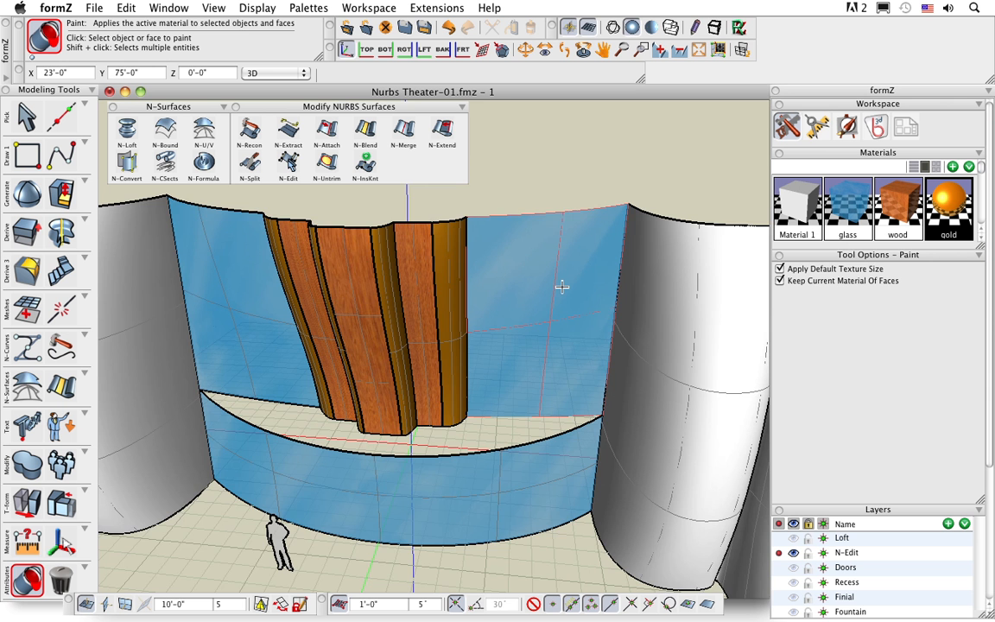
# - Try to blend the lower glass wall's top edge with the bottom edges of all the upper panels, strips and blends using NURBS Blend
pyautogui.scroll(-2, 562, 287)
pyautogui.moveTo(563, 396)
pyautogui.mouseDown(button='middle')
pyautogui.moveTo(567, 362)
pyautogui.moveTo(554, 381)
pyautogui.mouseUp(button='middle')
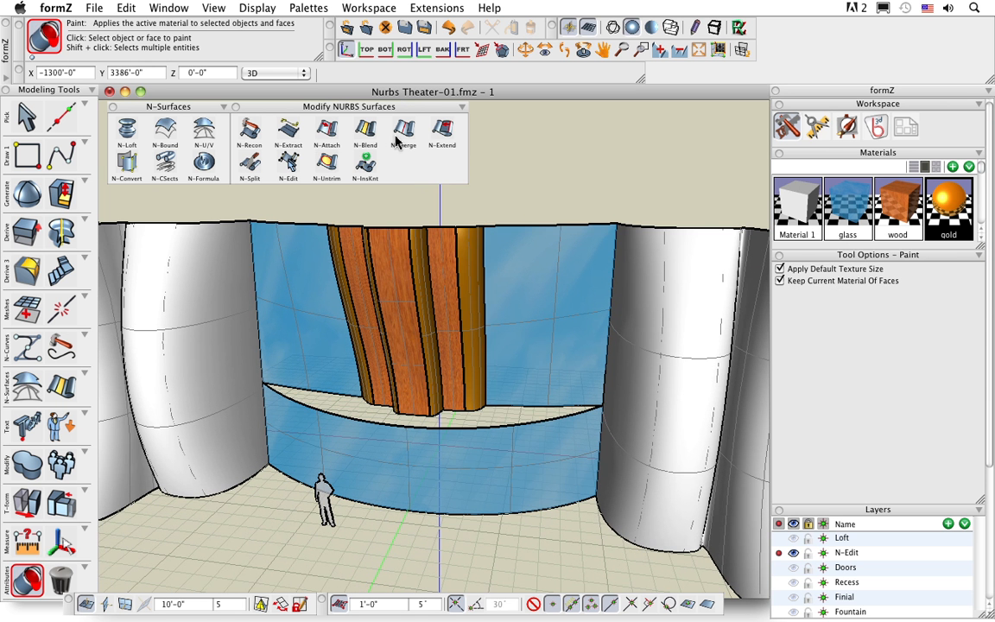
pyautogui.click(364, 131)
pyautogui.moveTo(486, 476); pyautogui.dragTo(455, 427, button='middle')
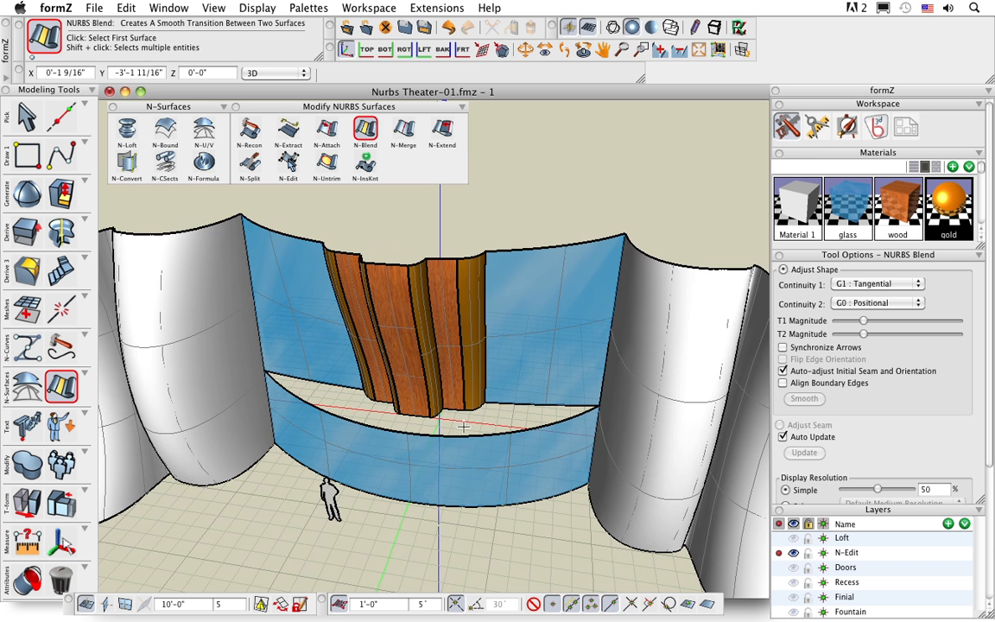
pyautogui.scroll(5, 452, 420)
pyautogui.scroll(-4, 451, 421)
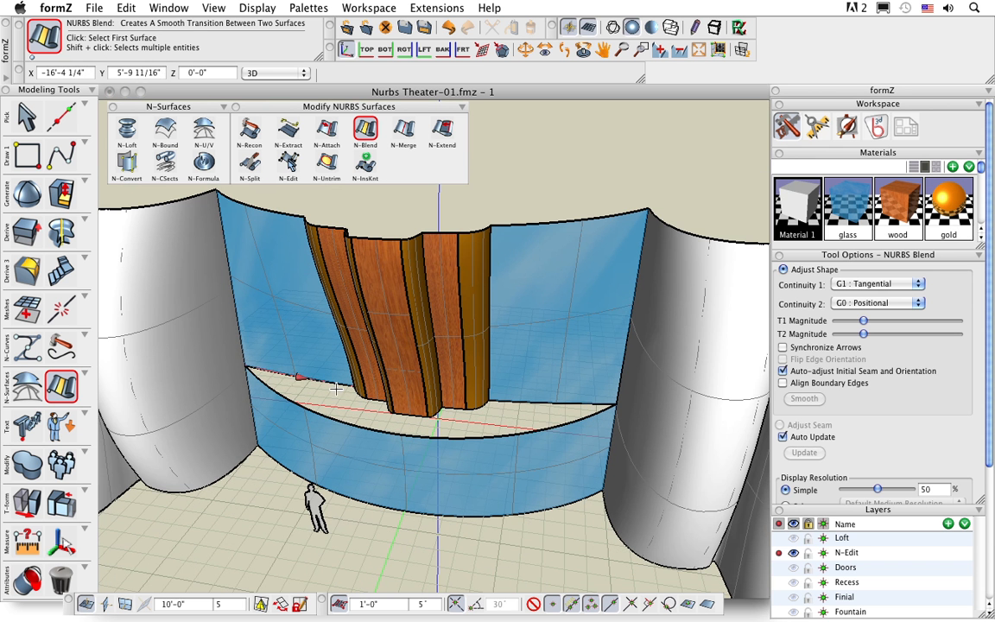
pyautogui.moveTo(303, 350); pyautogui.dragTo(455, 475, button='middle')
pyautogui.click(397, 430)
pyautogui.scroll(4, 379, 412)
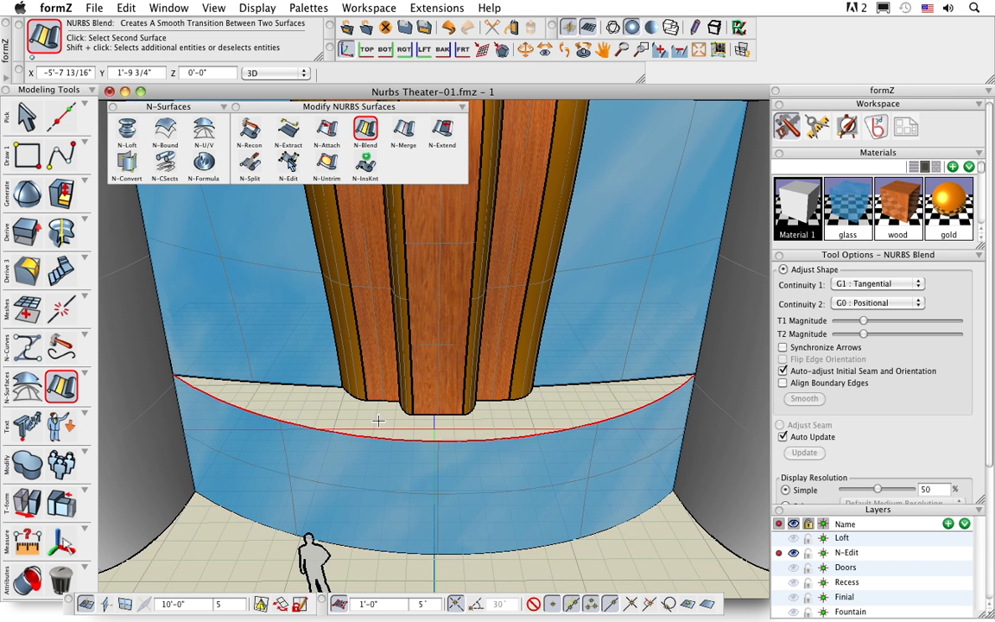
pyautogui.click(315, 380)
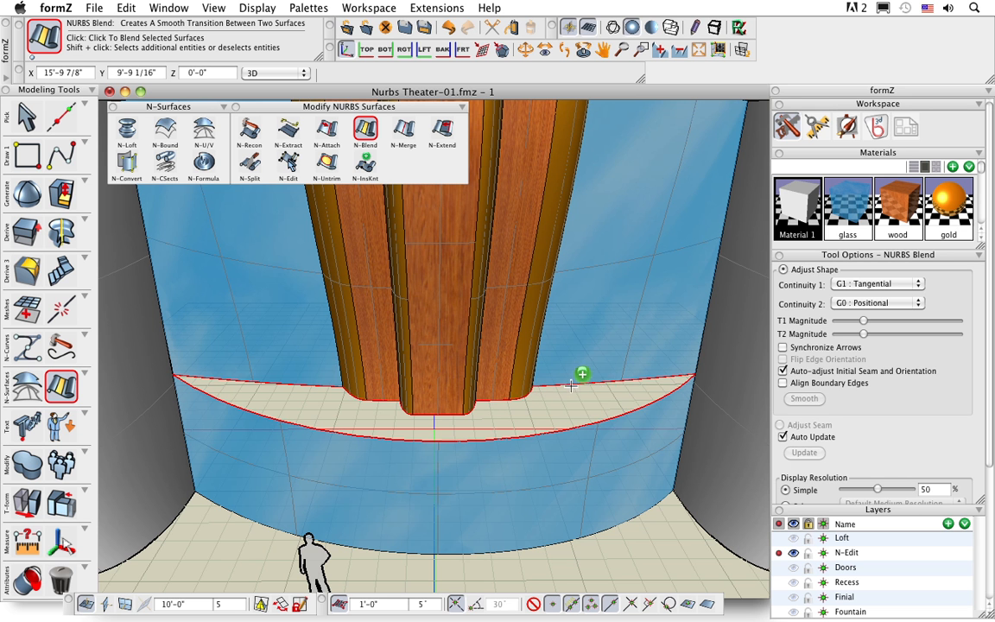
pyautogui.click(647, 558)
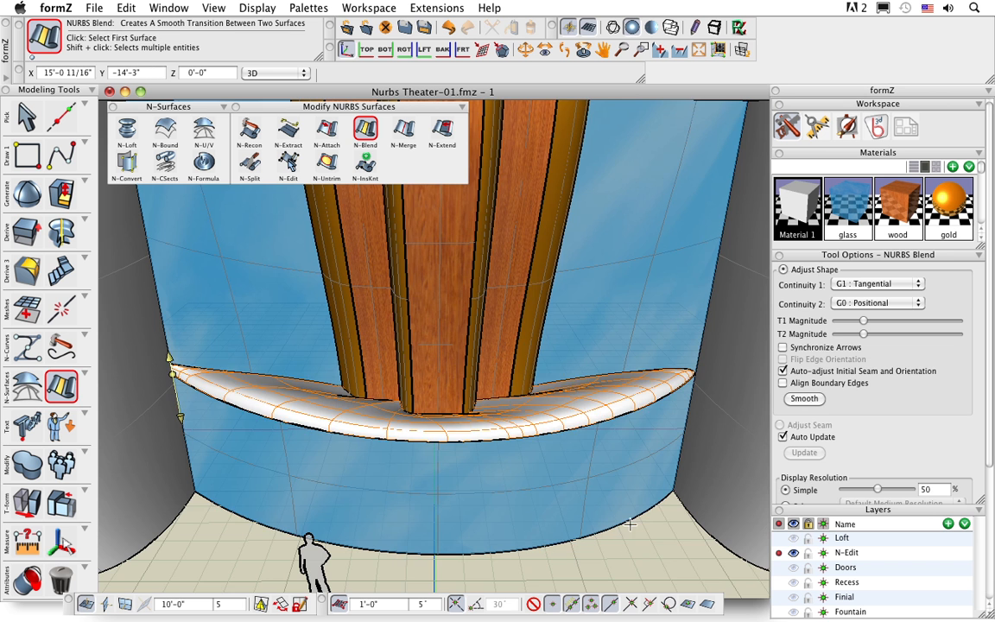
pyautogui.moveTo(644, 540); pyautogui.dragTo(579, 491, button='middle')
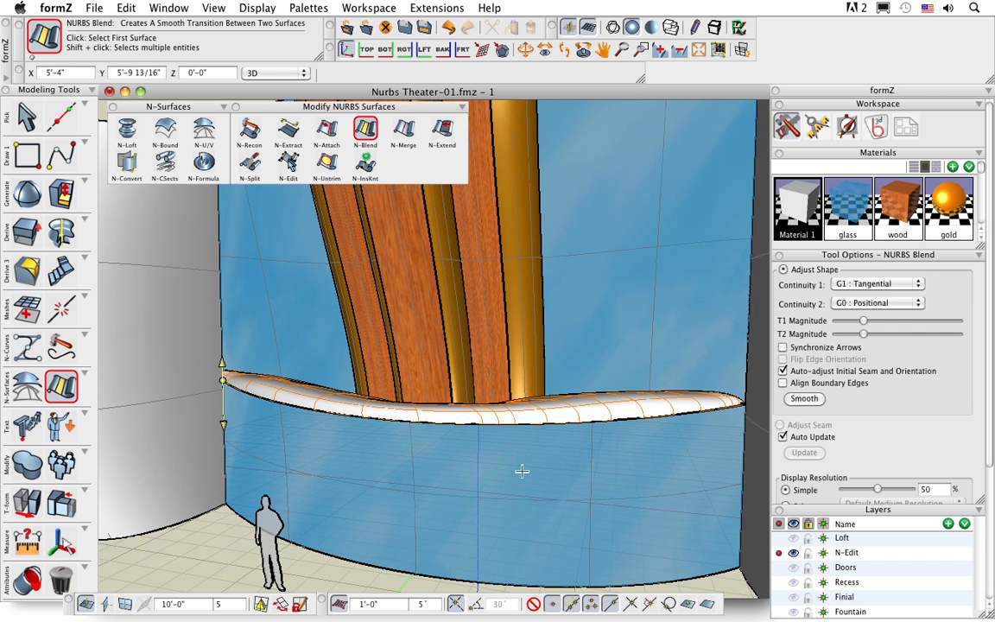
# - Set the NURBS Blend's Continuity 1 to G0 : Positional and inspect the flattened surface from behind and below
pyautogui.click(866, 285)
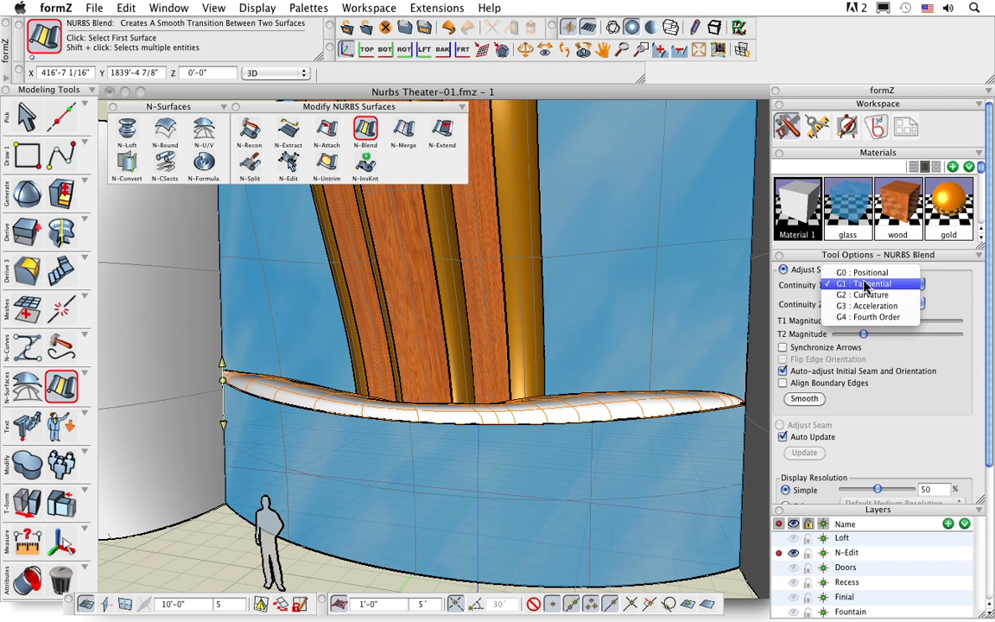
pyautogui.click(868, 273)
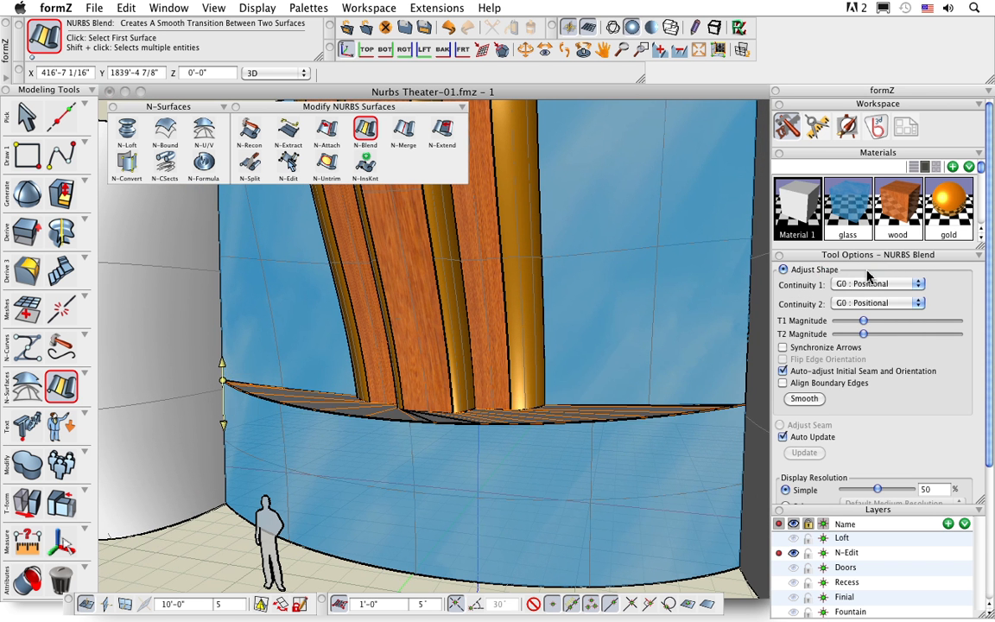
pyautogui.moveTo(598, 417); pyautogui.dragTo(275, 467, button='middle')
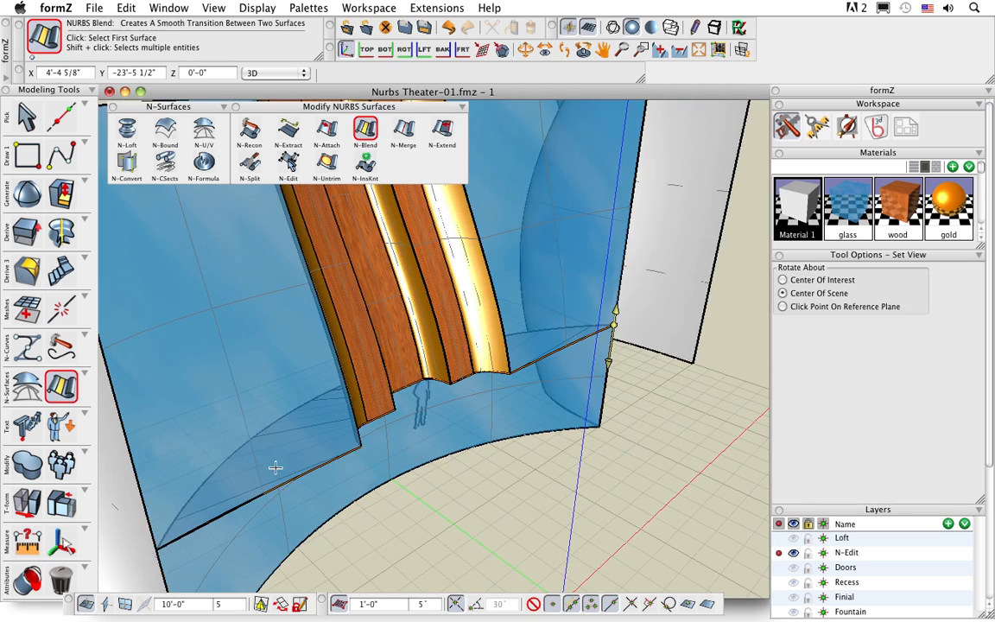
pyautogui.moveTo(384, 399); pyautogui.dragTo(513, 447, button='middle')
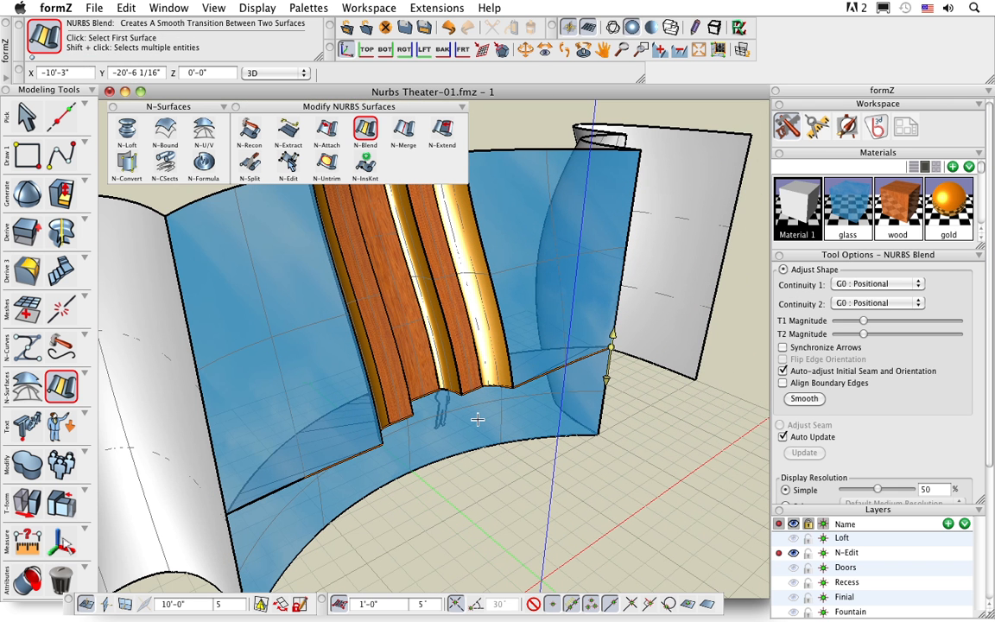
pyautogui.moveTo(531, 484); pyautogui.dragTo(515, 459, button='middle')
pyautogui.click(541, 483)
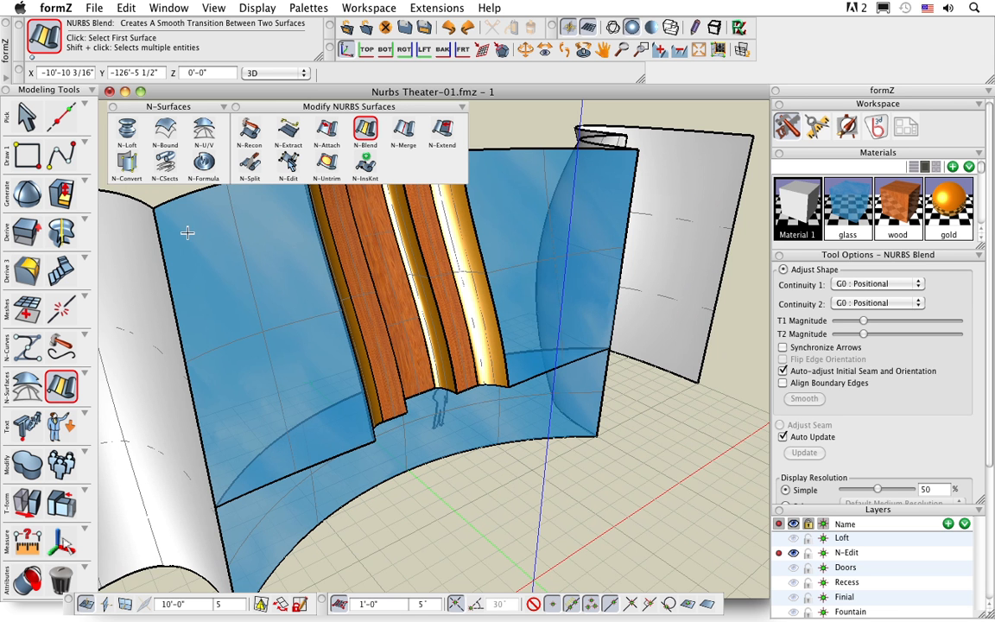
# - Draw a straight line 40'-0" long between the two top corners of the lower glass wall
pyautogui.click(66, 159)
pyautogui.click(88, 171)
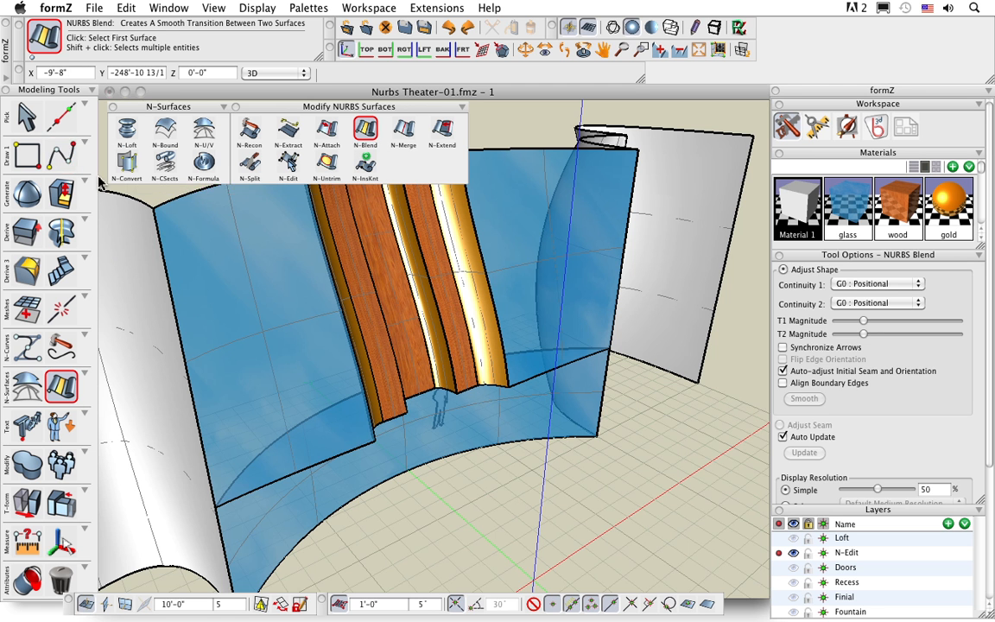
pyautogui.click(216, 507)
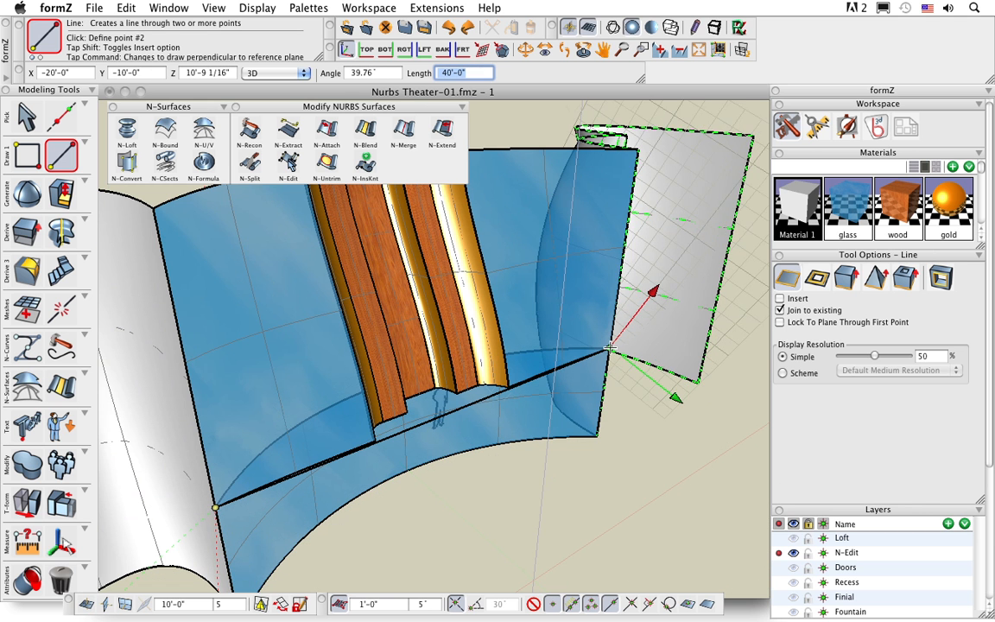
pyautogui.click(611, 349)
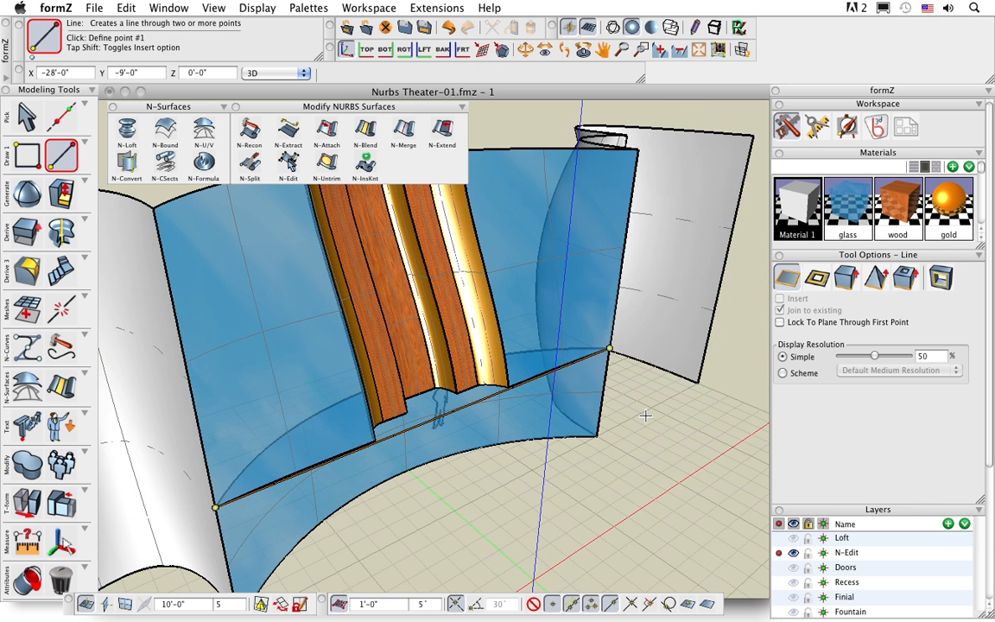
# - Blend the straight line with the lower glass wall's curved top edge using NURBS Blend to form a flat ledge
pyautogui.moveTo(478, 491); pyautogui.dragTo(498, 410, button='middle')
pyautogui.moveTo(522, 512); pyautogui.dragTo(519, 570, button='middle')
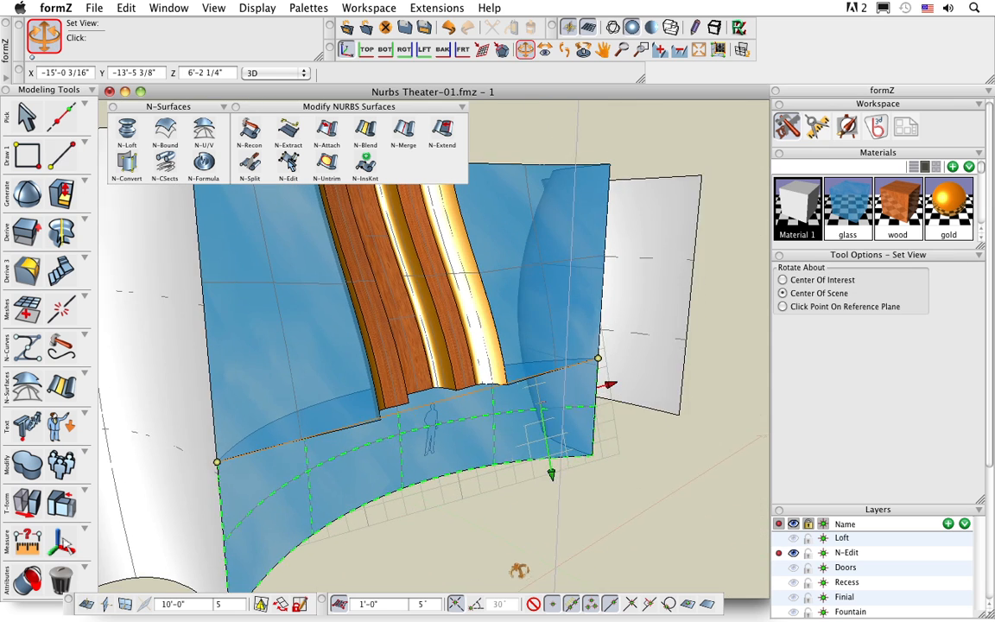
pyautogui.click(365, 128)
pyautogui.moveTo(464, 528); pyautogui.dragTo(397, 444, button='middle')
pyautogui.click(489, 383)
pyautogui.click(402, 441)
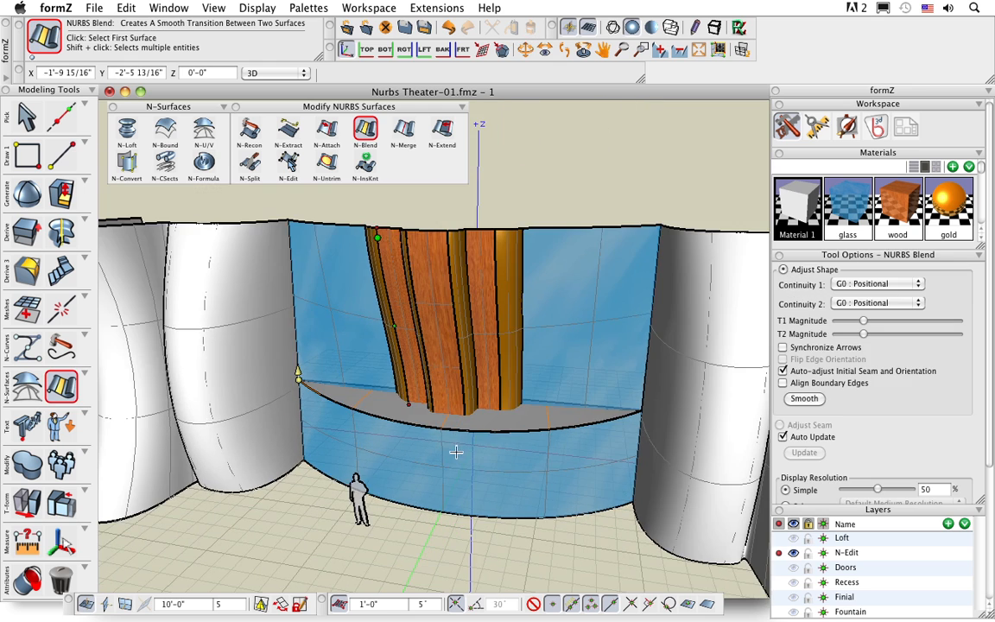
# - Examine the finished curved walls, painted strips and flat ledge from several angles
pyautogui.moveTo(505, 474); pyautogui.dragTo(479, 434, button='middle')
pyautogui.moveTo(506, 499); pyautogui.dragTo(500, 497, button='middle')
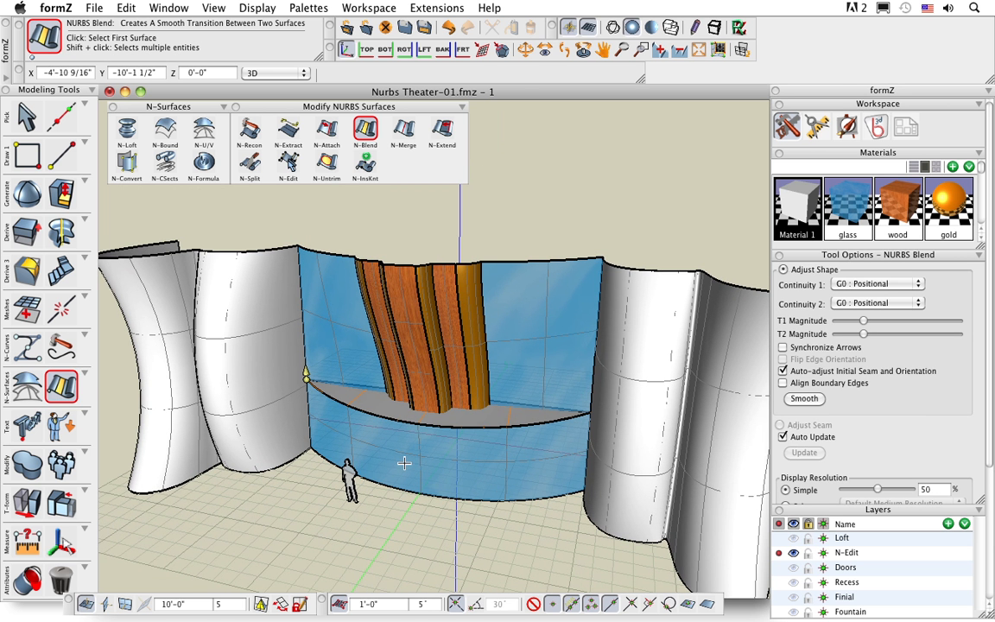
pyautogui.scroll(-2, 404, 463)
pyautogui.moveTo(491, 524)
pyautogui.mouseDown(button='middle')
pyautogui.moveTo(495, 497)
pyautogui.moveTo(497, 517)
pyautogui.mouseUp(button='middle')
pyautogui.scroll(2, 460, 442)
pyautogui.press('super+z')
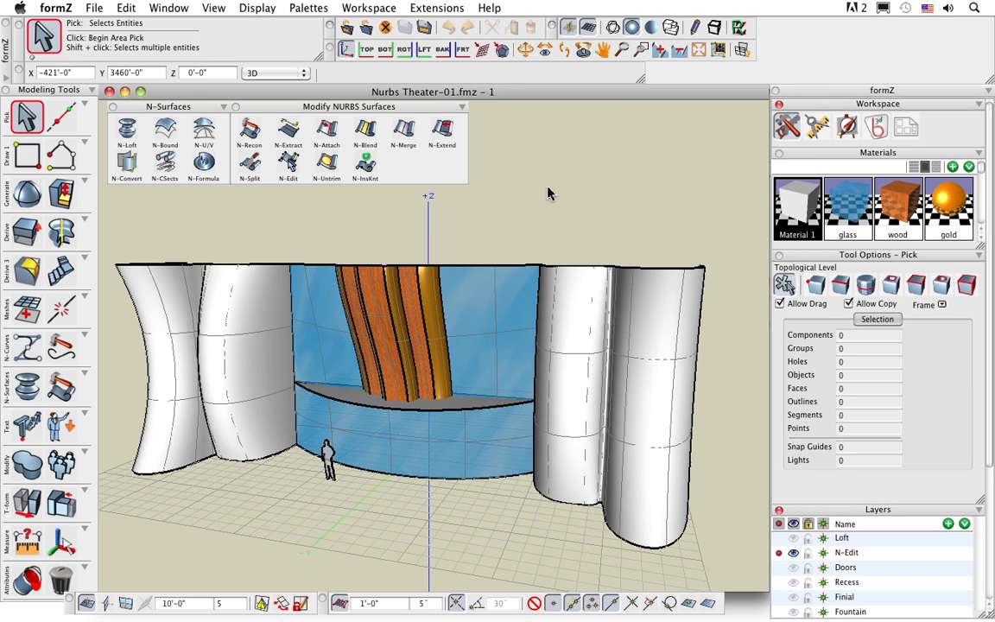
pyautogui.moveTo(527, 504); pyautogui.dragTo(418, 536, button='middle')
pyautogui.moveTo(661, 323); pyautogui.dragTo(664, 337, button='middle')
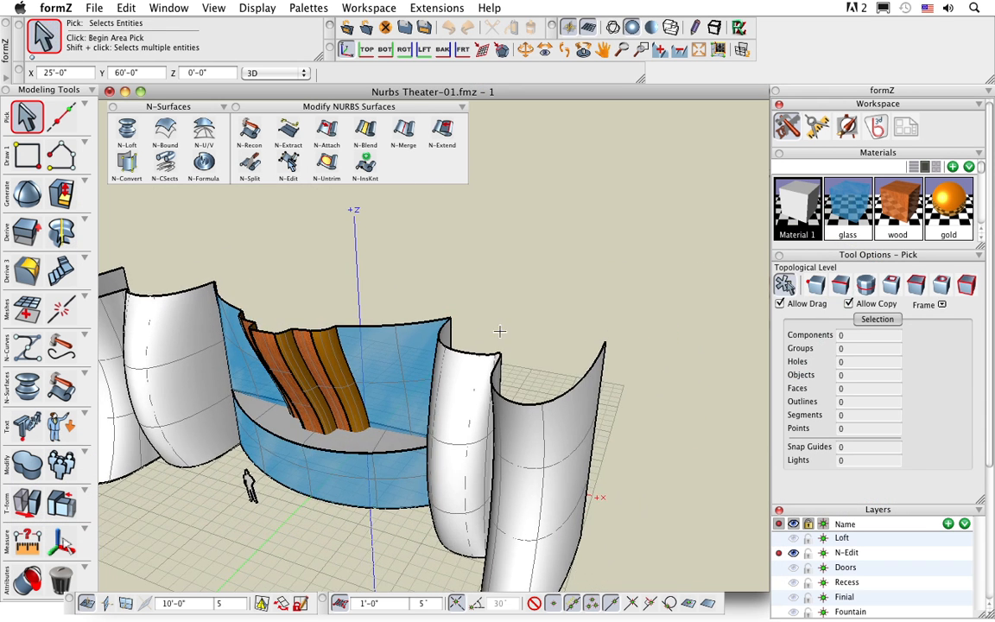
# - Draw a rectangle about 20'-0" by 20'-0" at 30'-0" height, starting from the back top corner of the right curved wall
pyautogui.moveTo(527, 301); pyautogui.dragTo(530, 293, button='middle')
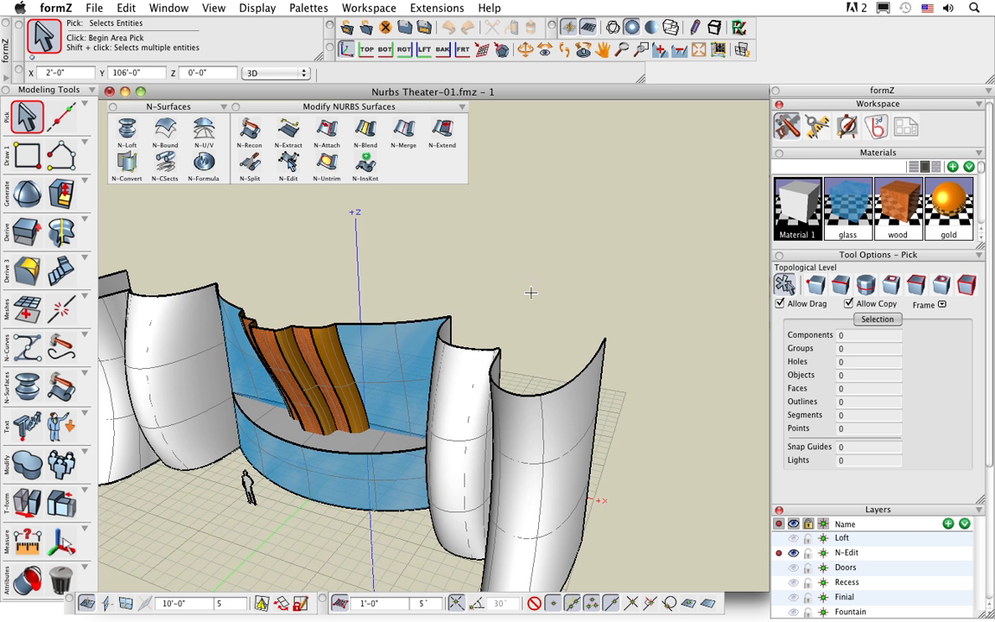
pyautogui.moveTo(35, 158); pyautogui.dragTo(54, 176)
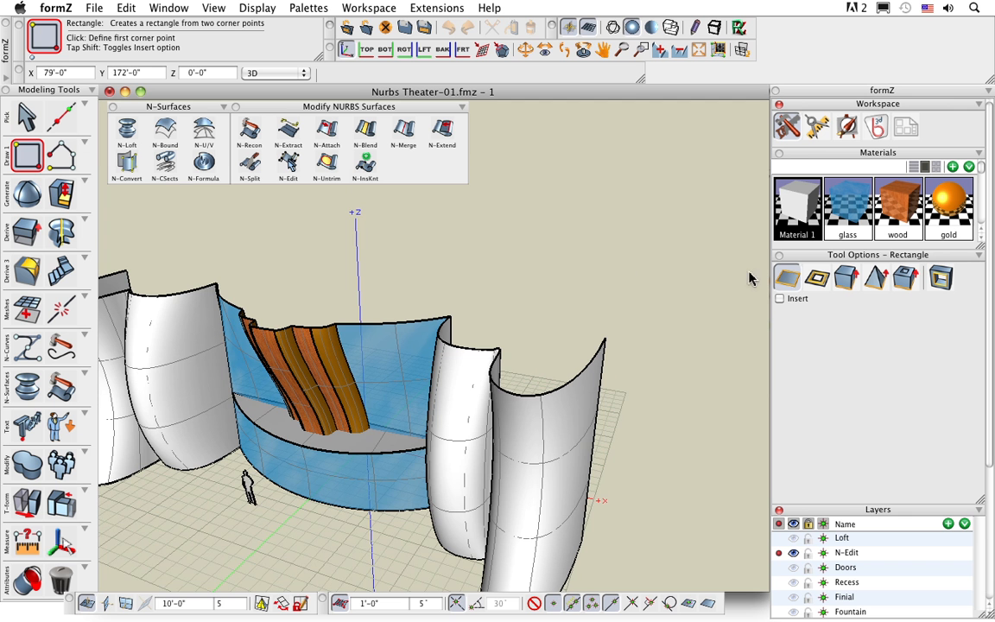
pyautogui.click(448, 316)
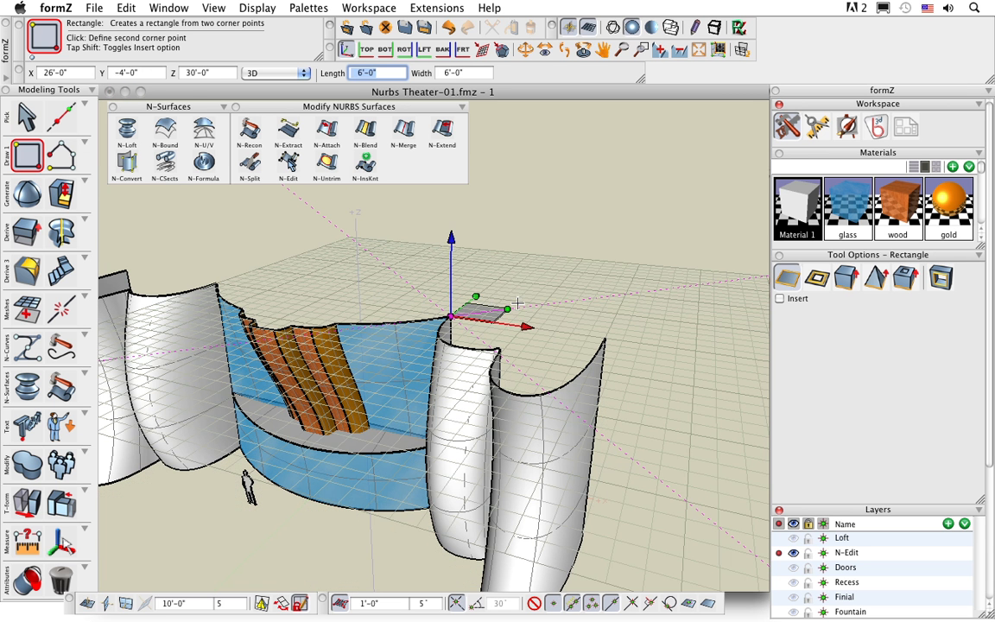
pyautogui.click(625, 289)
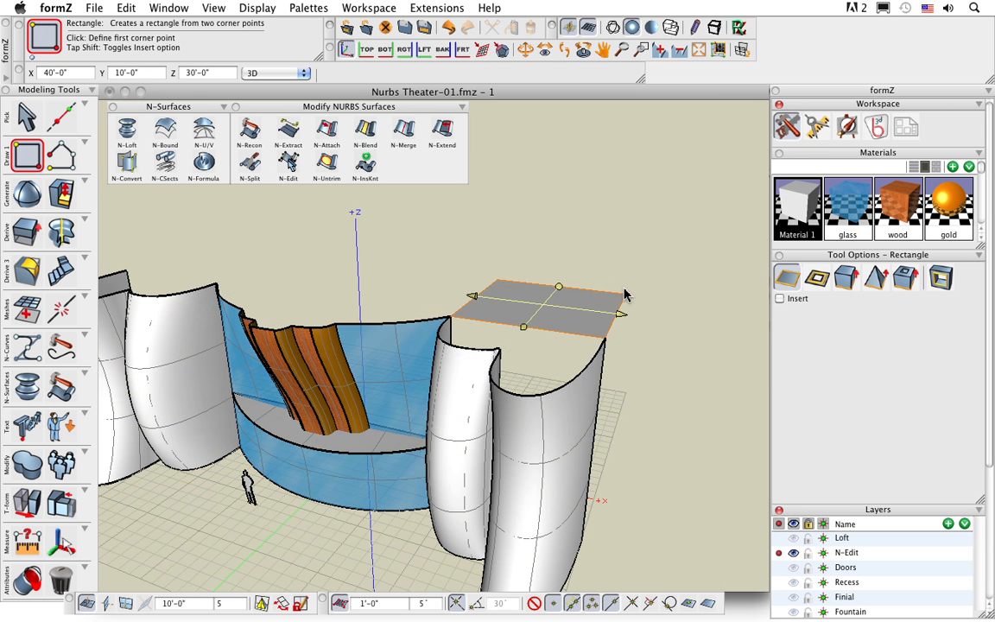
# - Move the rectangle about 6'-0" back parallel to the reference plane and raise it perpendicular to that plane to 40'-0" height
pyautogui.moveTo(637, 291); pyautogui.dragTo(564, 324, button='middle')
pyautogui.scroll(2, 592, 321)
pyautogui.press('m')
pyautogui.click(531, 311)
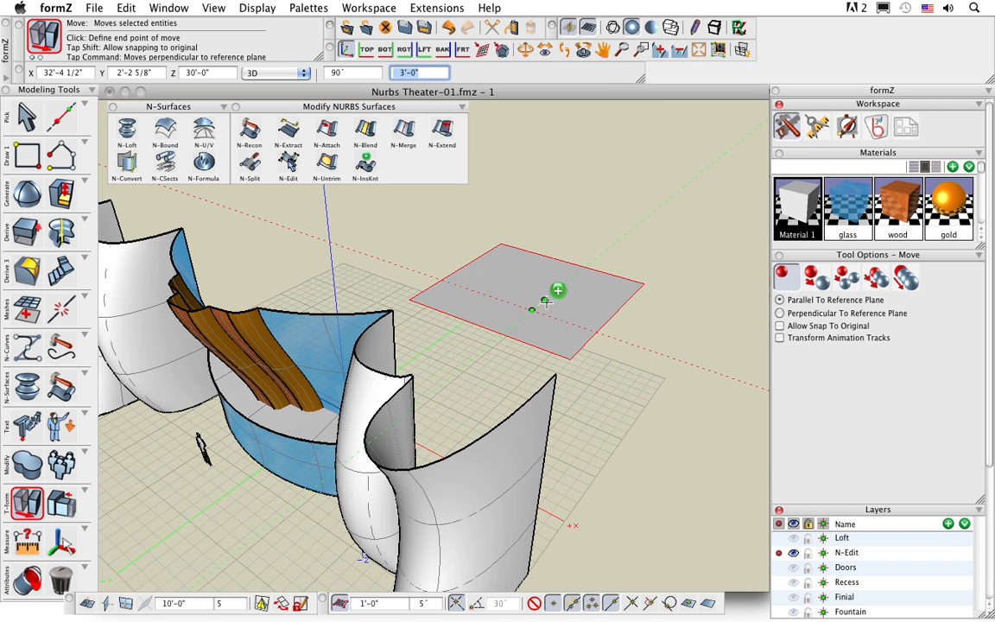
pyautogui.click(557, 292)
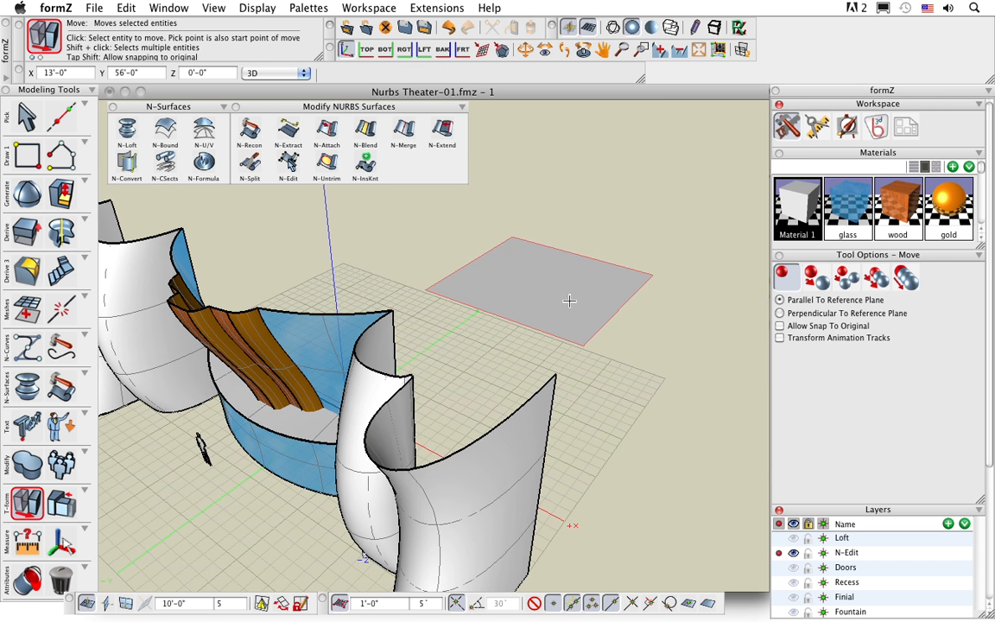
pyautogui.click(569, 299)
pyautogui.press('super')
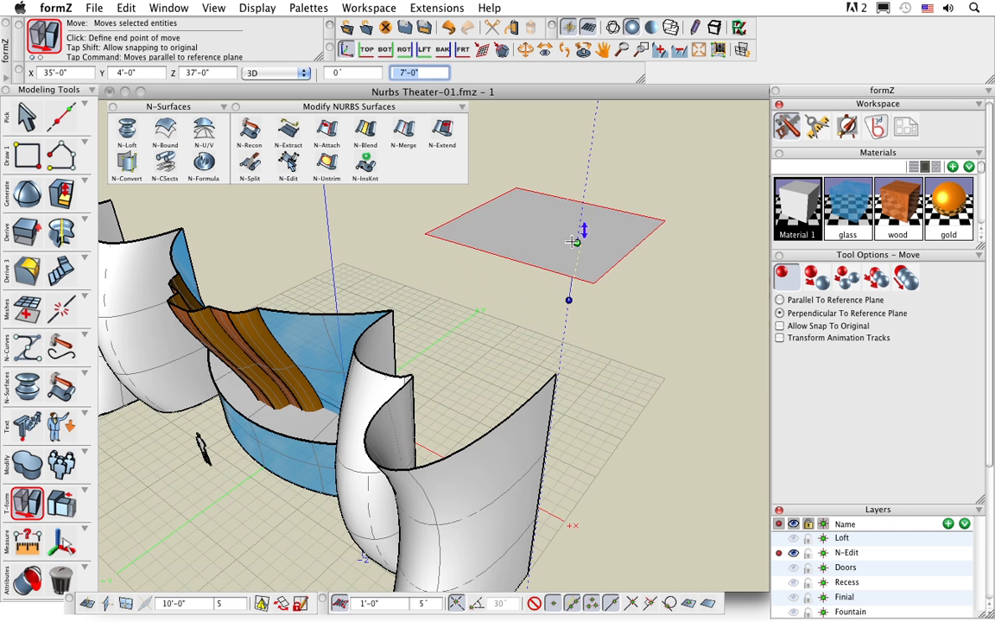
pyautogui.click(574, 217)
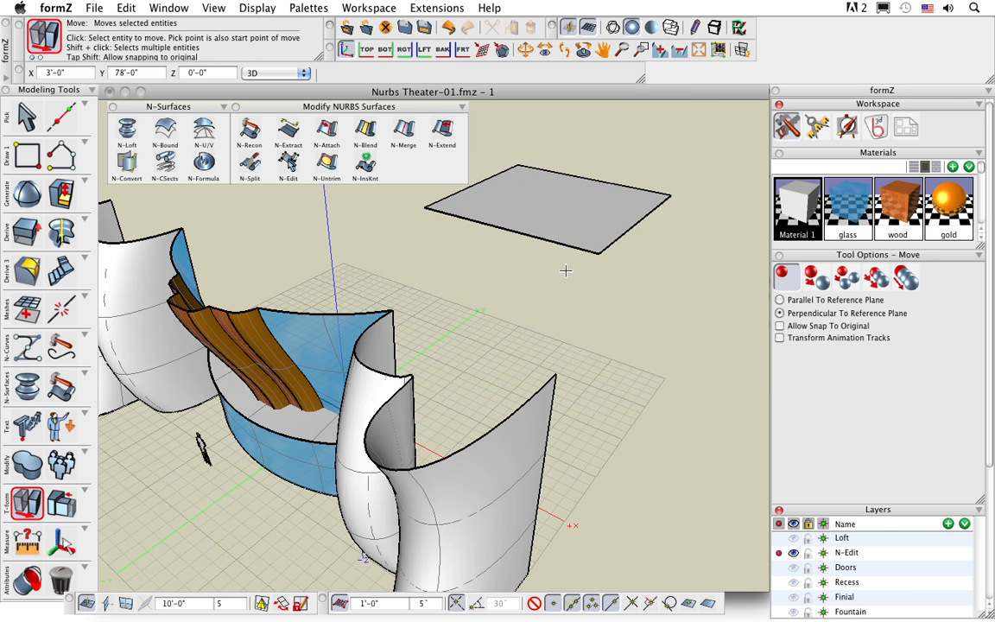
# - Select the raised rectangle and show its editing controls
pyautogui.moveTo(503, 493); pyautogui.dragTo(527, 469, button='middle')
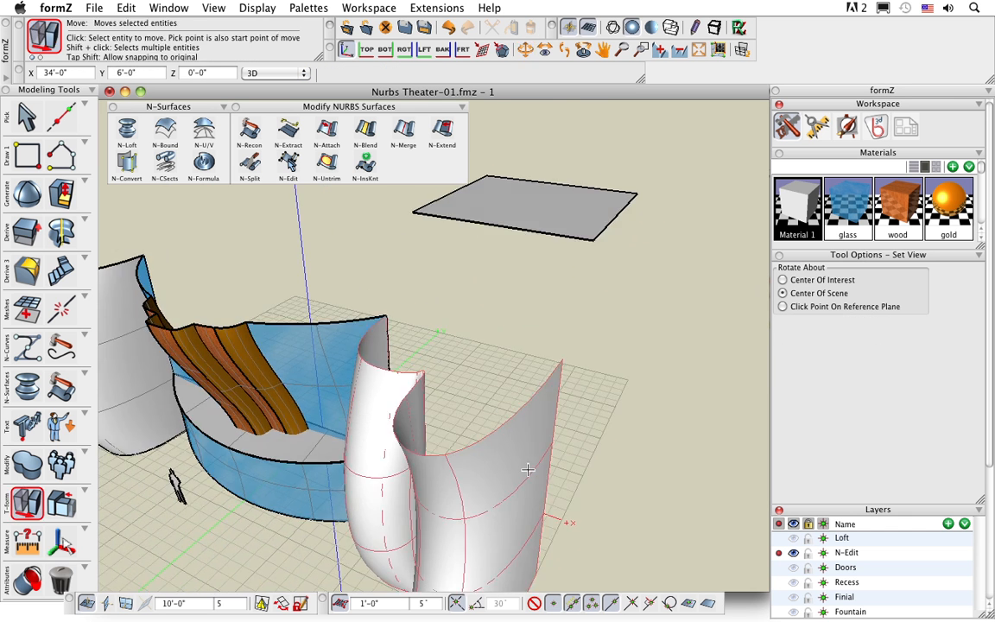
pyautogui.scroll(-1, 418, 355)
pyautogui.moveTo(461, 336); pyautogui.dragTo(466, 415, button='middle')
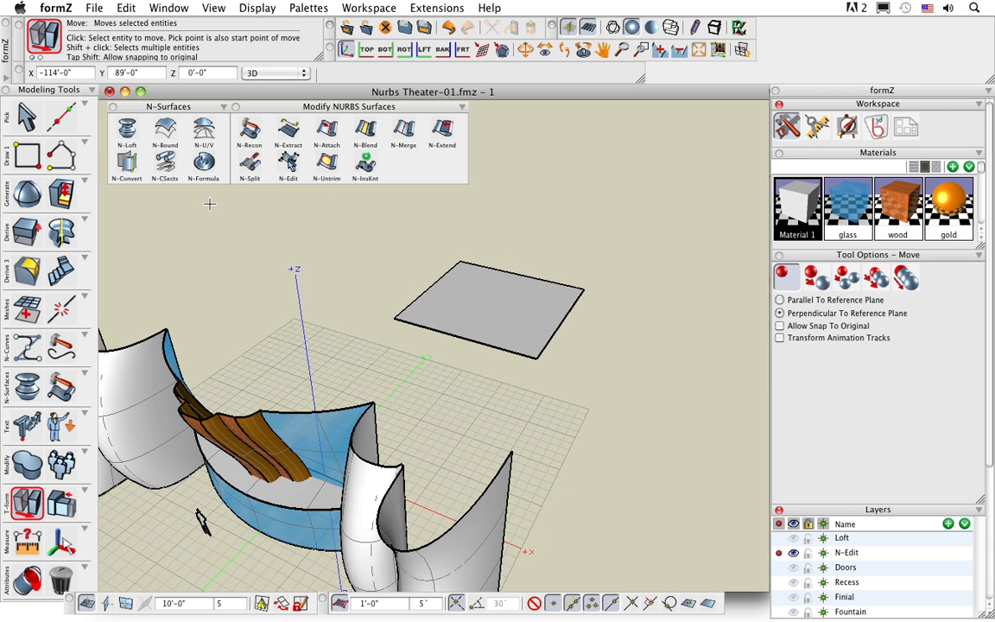
pyautogui.click(26, 115)
pyautogui.click(455, 291)
pyautogui.rightClick(456, 292)
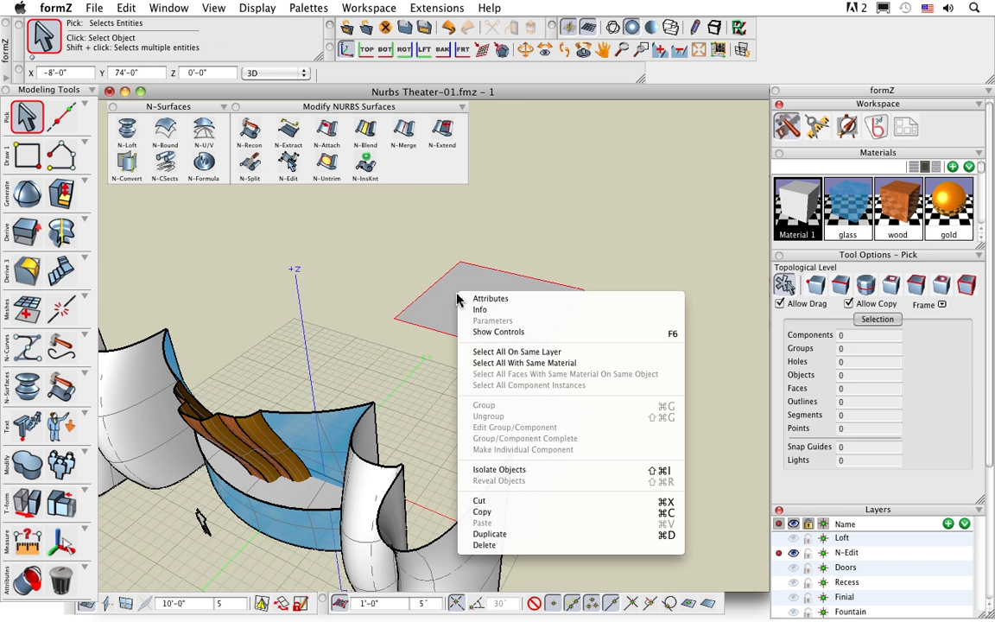
pyautogui.click(497, 333)
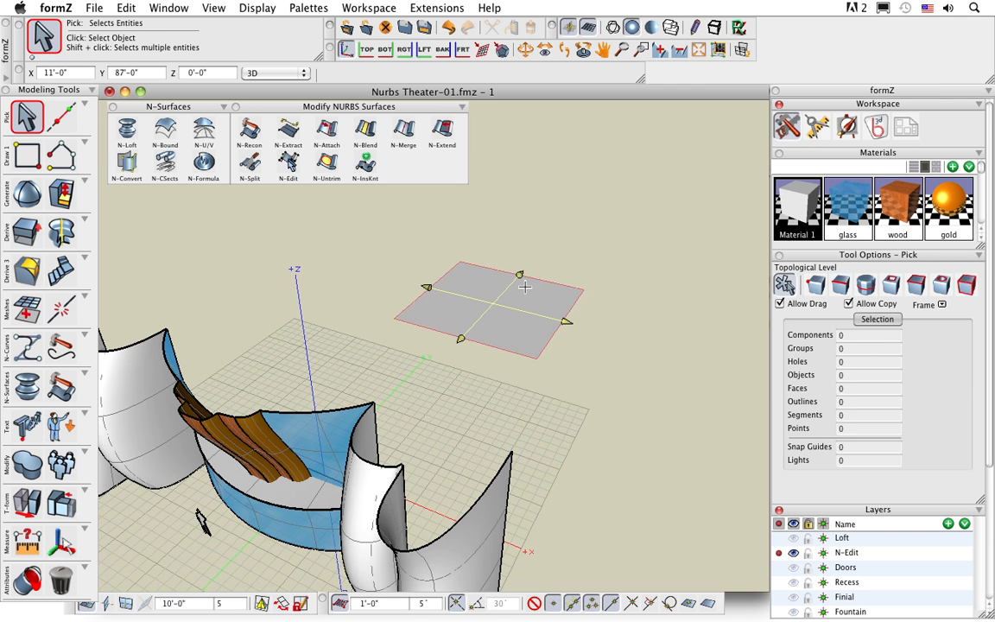
# - Convert the raised rectangle to a NURBS surface with NURBS Convert and show its control points
pyautogui.click(127, 163)
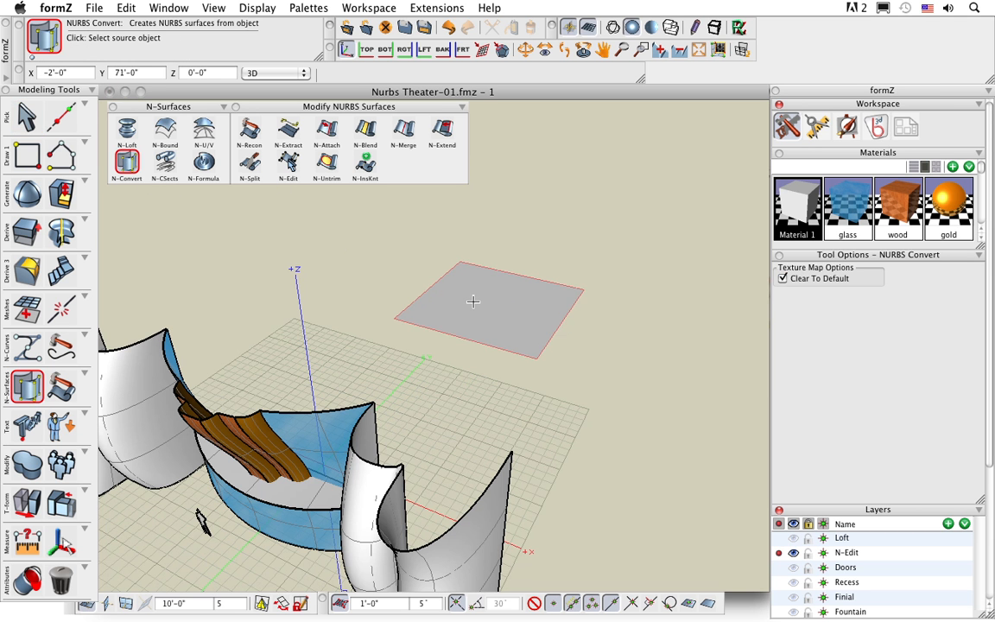
pyautogui.click(330, 279)
pyautogui.click(26, 116)
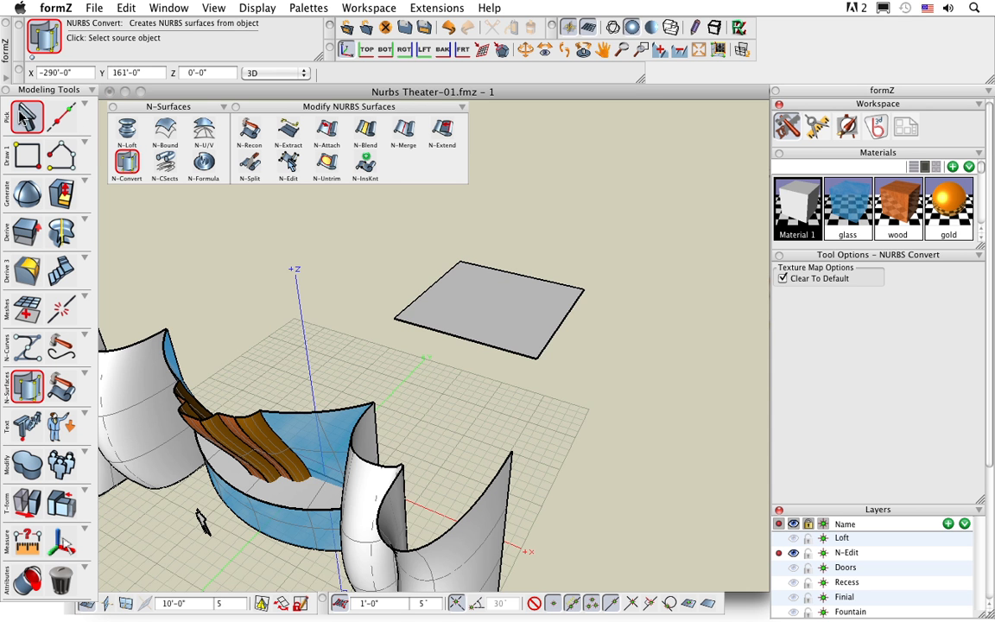
pyautogui.rightClick(469, 313)
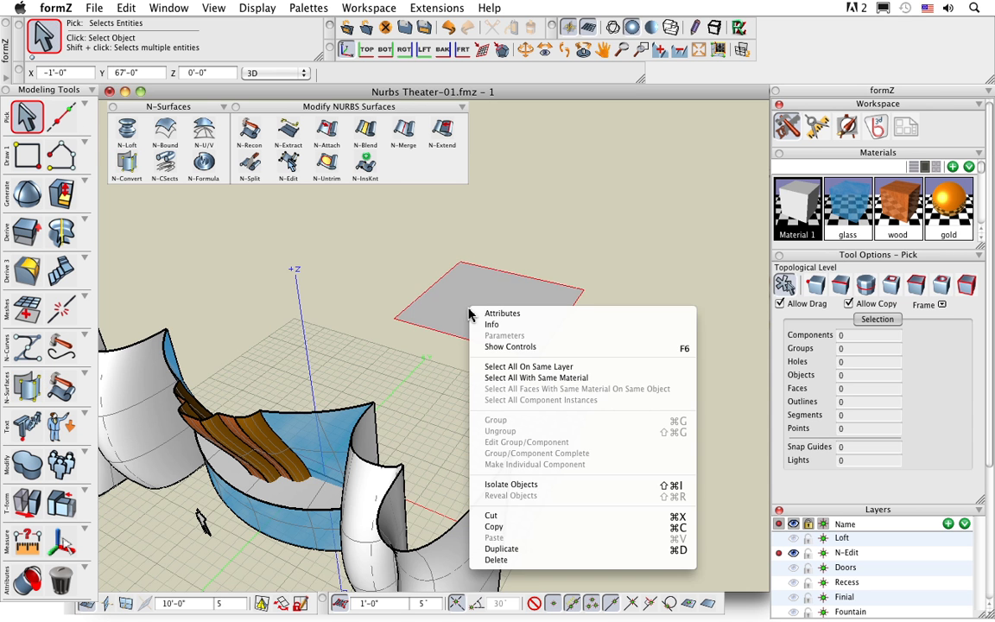
pyautogui.click(506, 346)
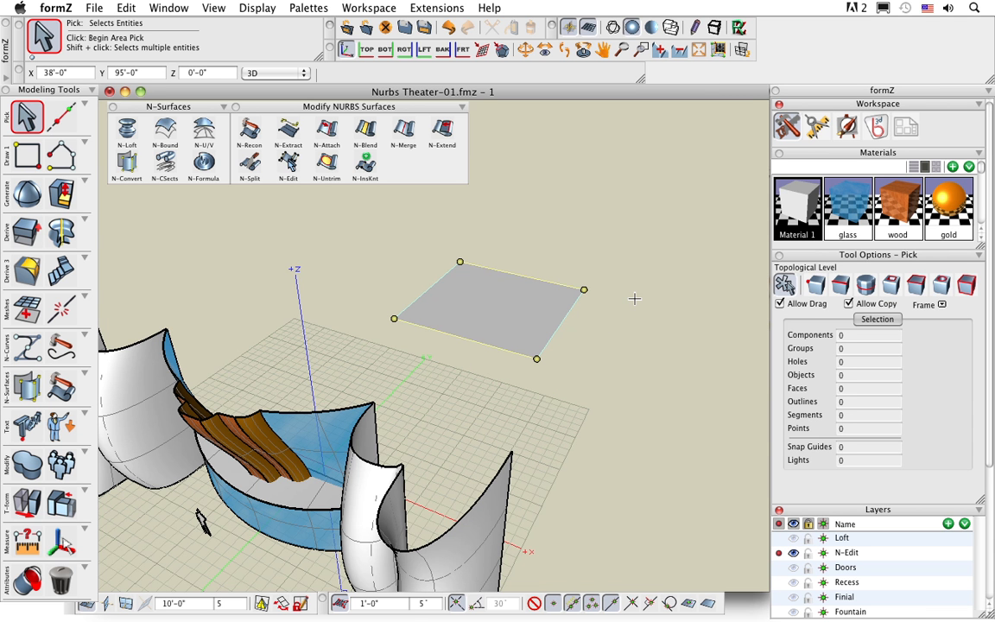
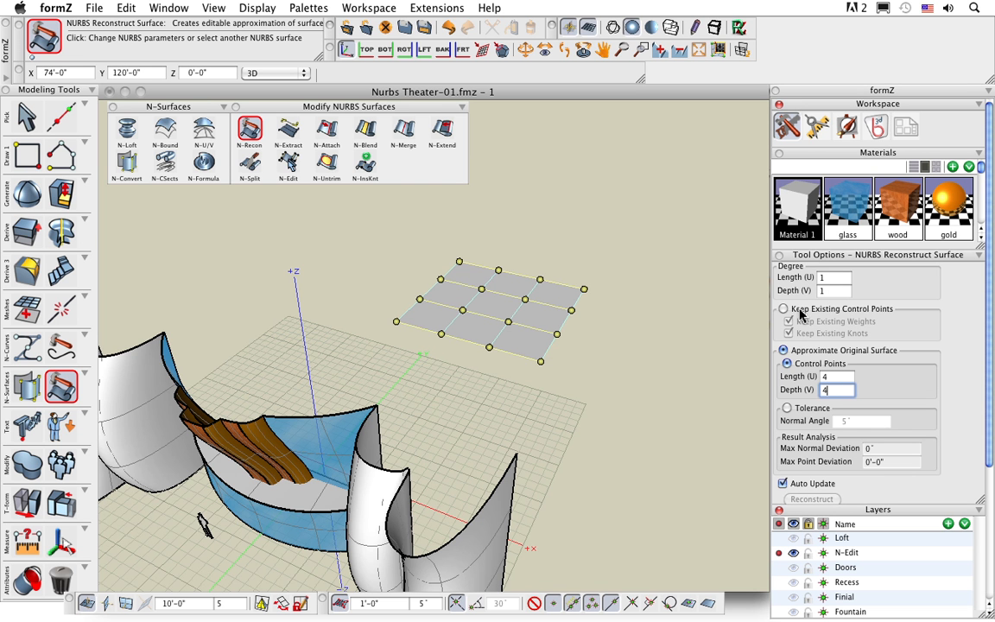
# - Try lowering a front-edge control point of the raised surface perpendicular to the reference plane, and undo the move
pyautogui.press('m')
pyautogui.click(489, 348)
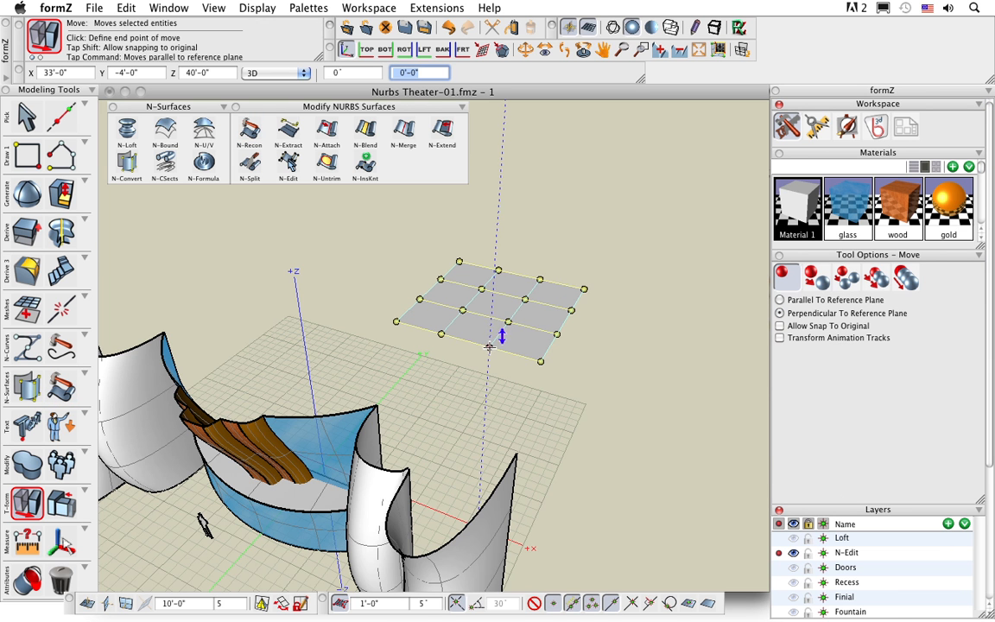
pyautogui.click(486, 393)
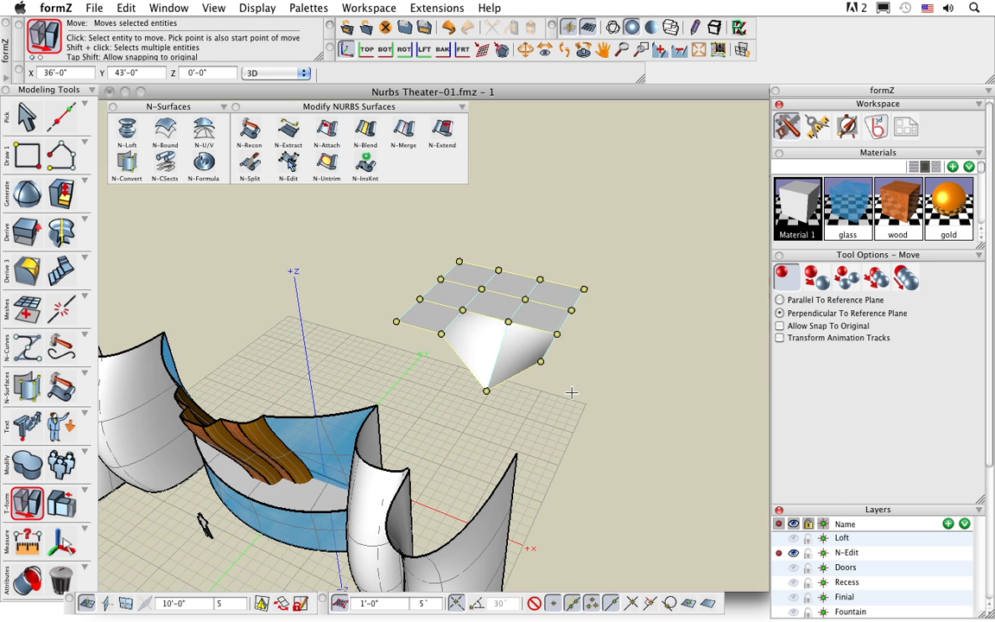
pyautogui.press('super+z')
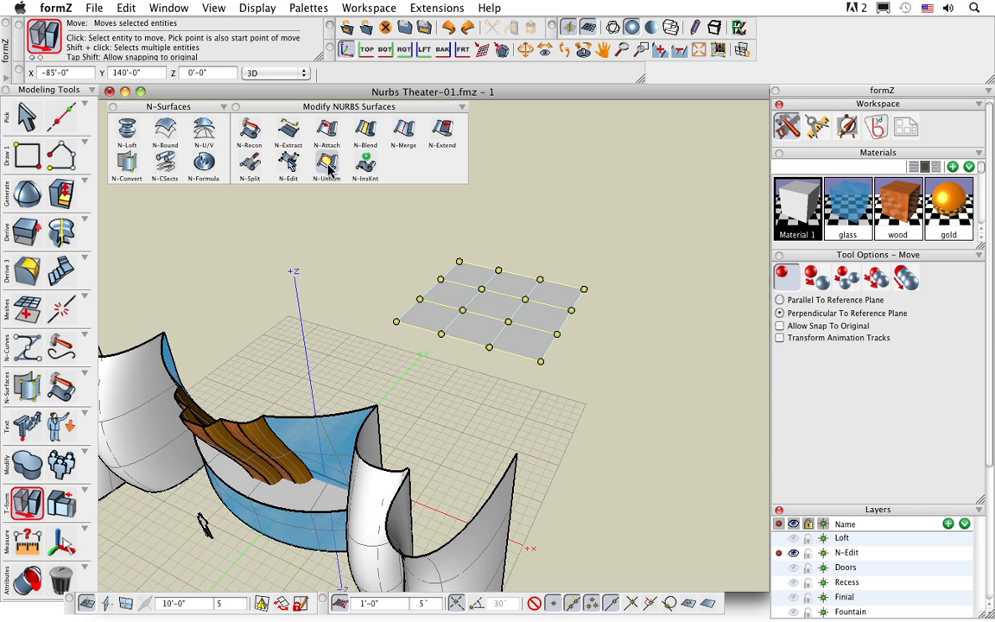
# - Reconstruct the raised NURBS surface with degree 3 in both length (U) and depth (V)
pyautogui.click(250, 129)
pyautogui.click(446, 251)
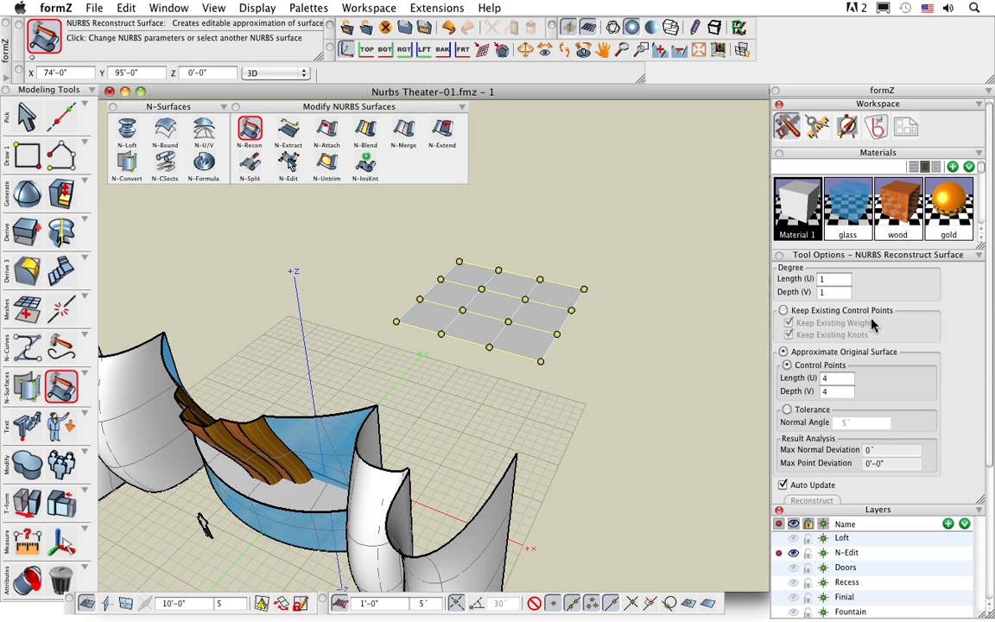
pyautogui.click(832, 282)
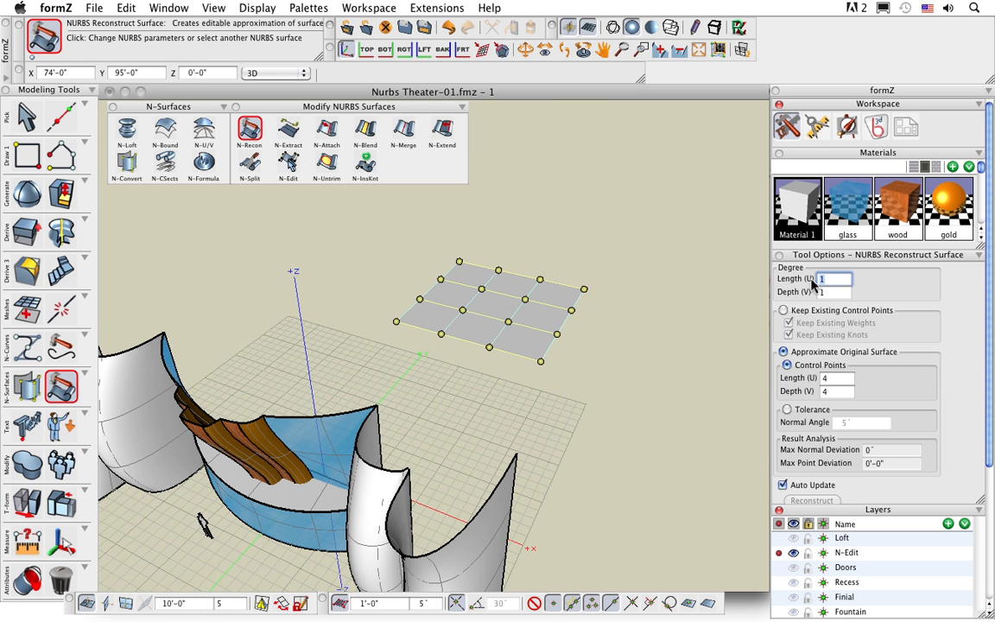
pyautogui.press('Tab')
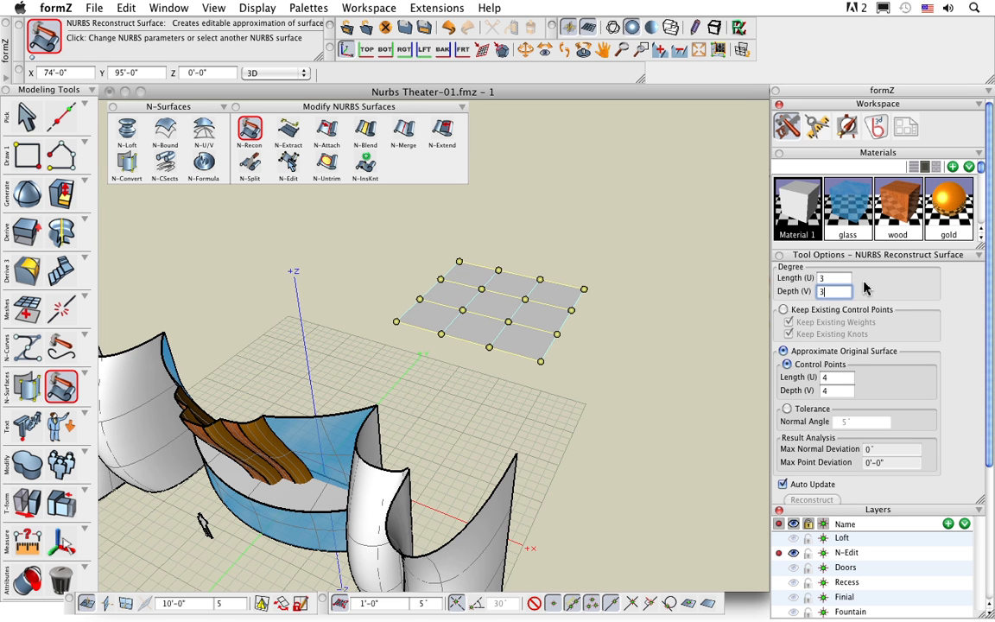
pyautogui.click(489, 345)
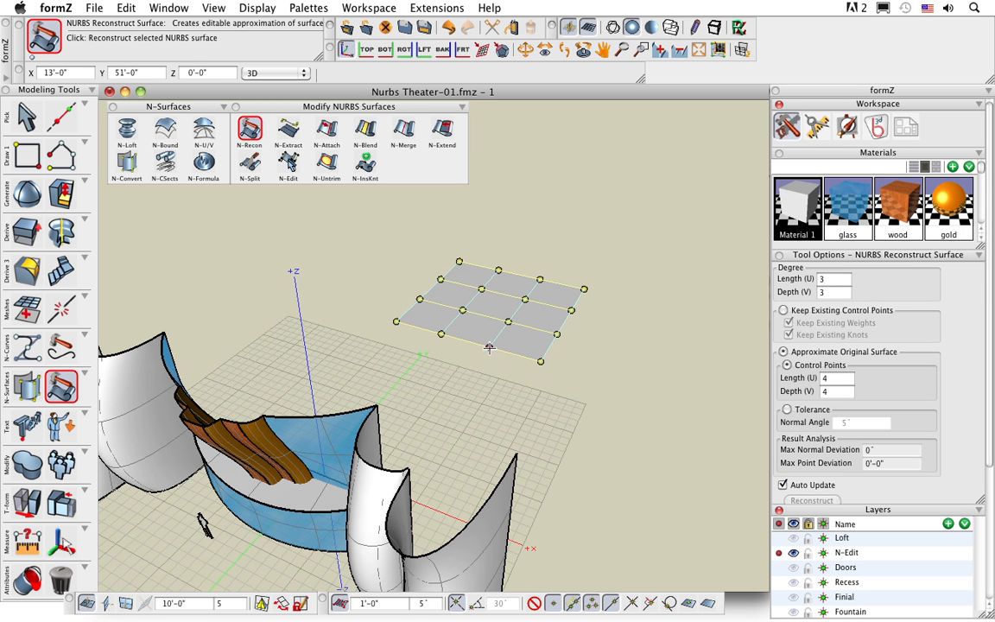
# - Pull a middle control point of the raised surface's front edge about 9'-0" outward parallel to the reference plane, and hide the controls
pyautogui.press('m')
pyautogui.click(488, 345)
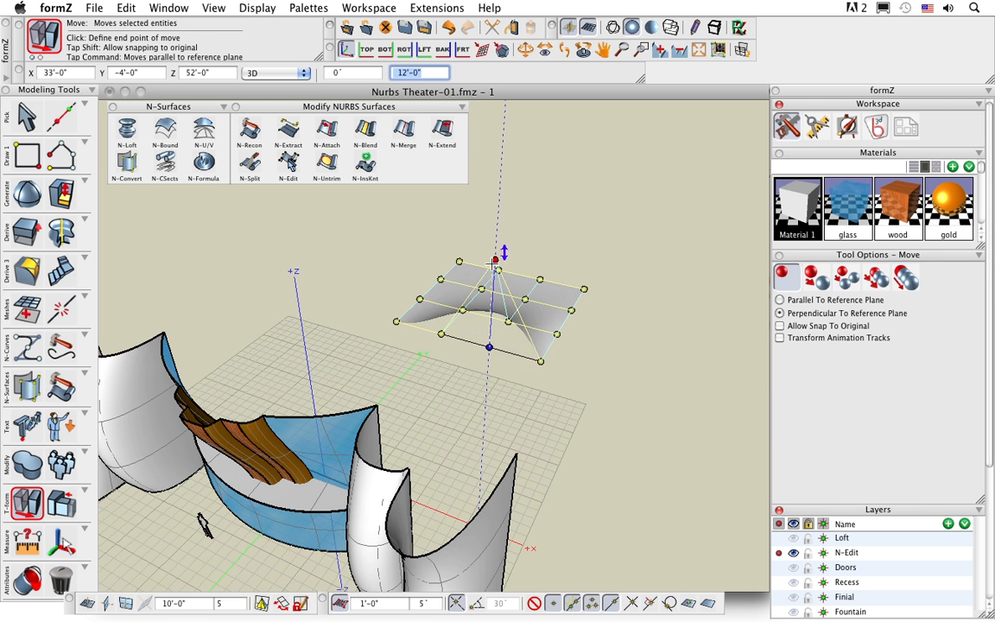
pyautogui.press('super')
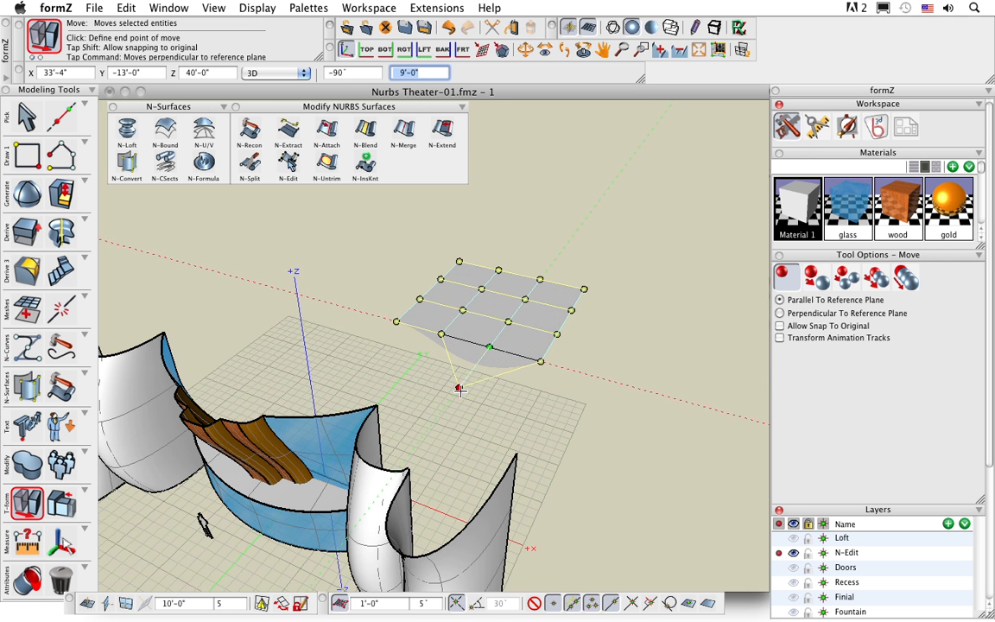
pyautogui.click(456, 393)
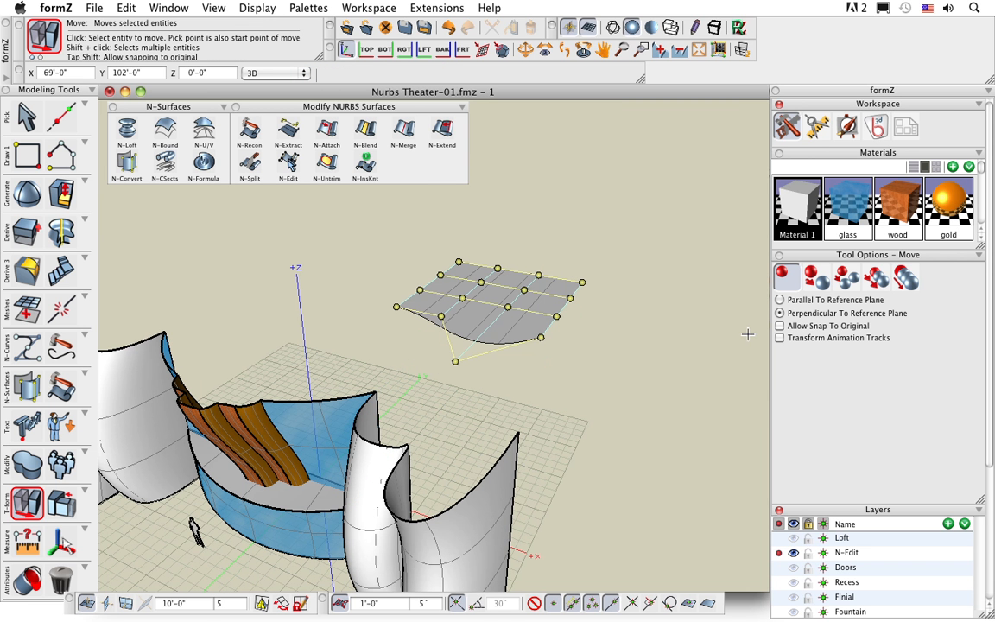
pyautogui.moveTo(620, 386); pyautogui.dragTo(518, 318, button='middle')
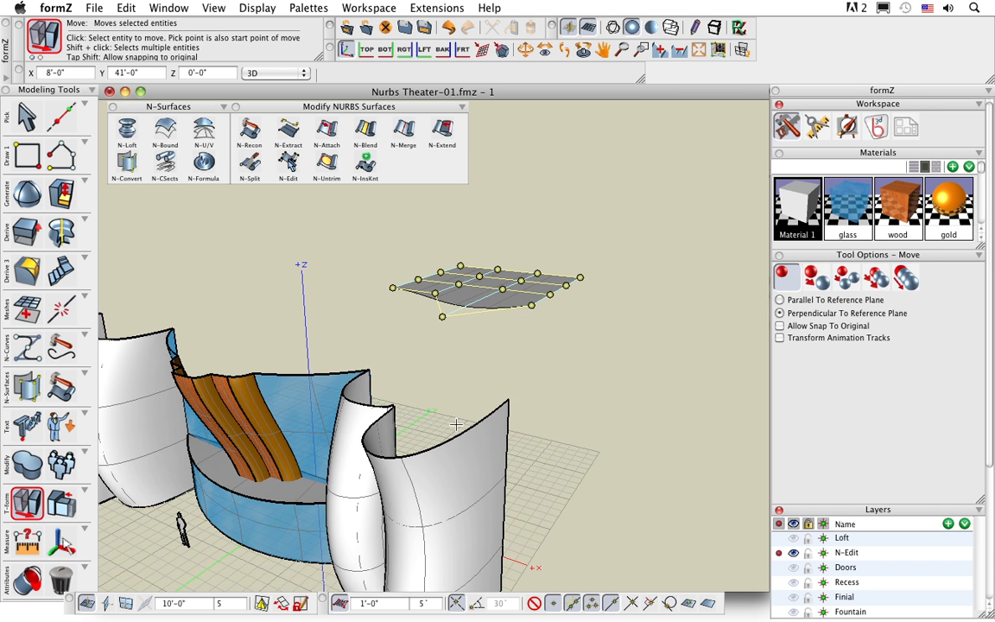
pyautogui.moveTo(347, 371); pyautogui.dragTo(574, 463, button='middle')
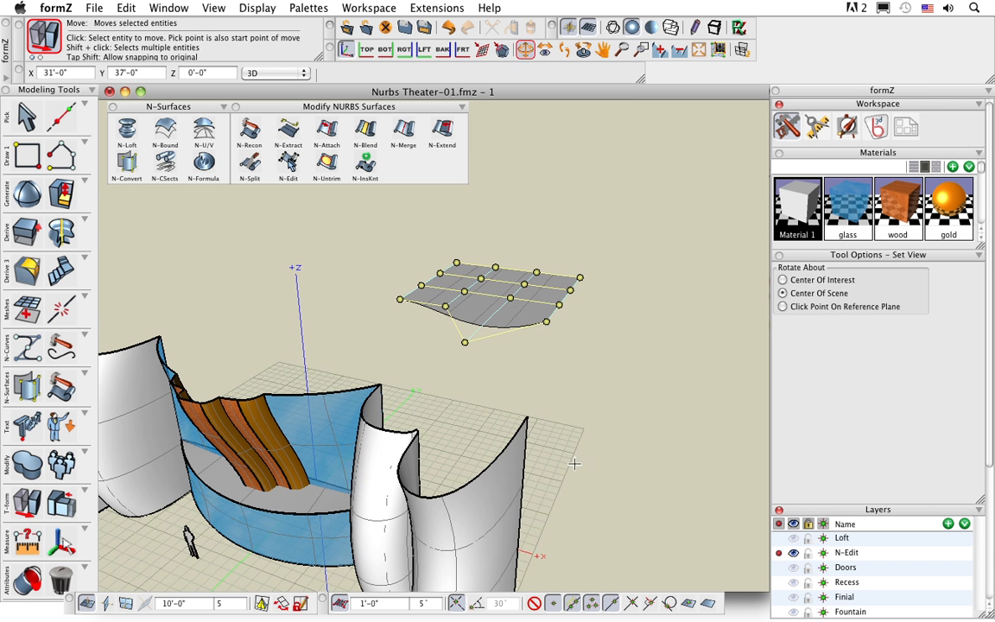
pyautogui.rightClick(510, 314)
pyautogui.click(518, 349)
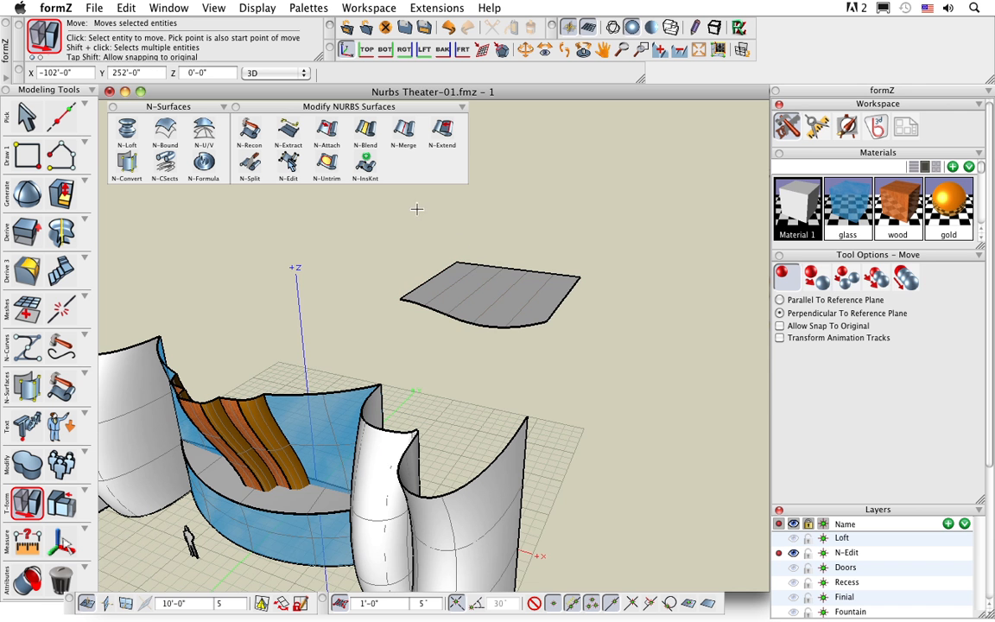
# - Blend the raised surface's curved front edge with the right curved wall's top edge using NURBS Blend, and inspect the transition from lower angles
pyautogui.click(366, 131)
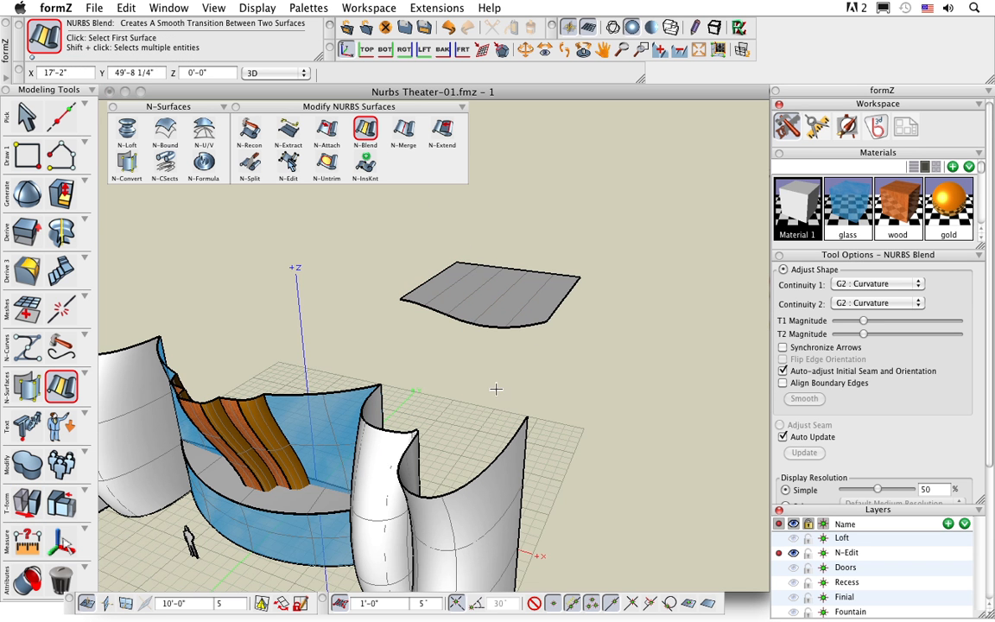
pyautogui.click(487, 327)
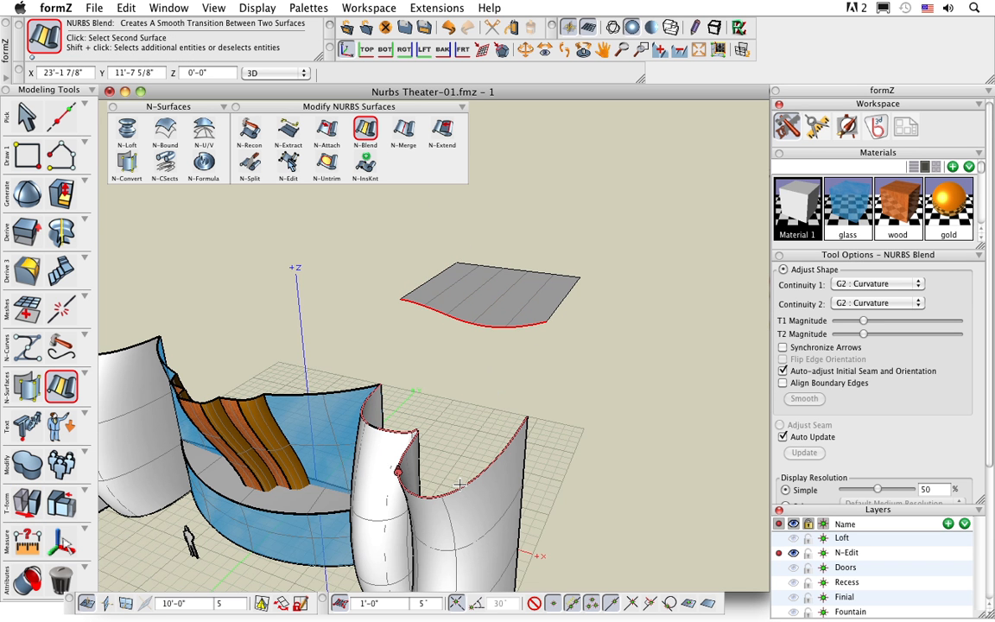
pyautogui.click(617, 478)
pyautogui.press('v')
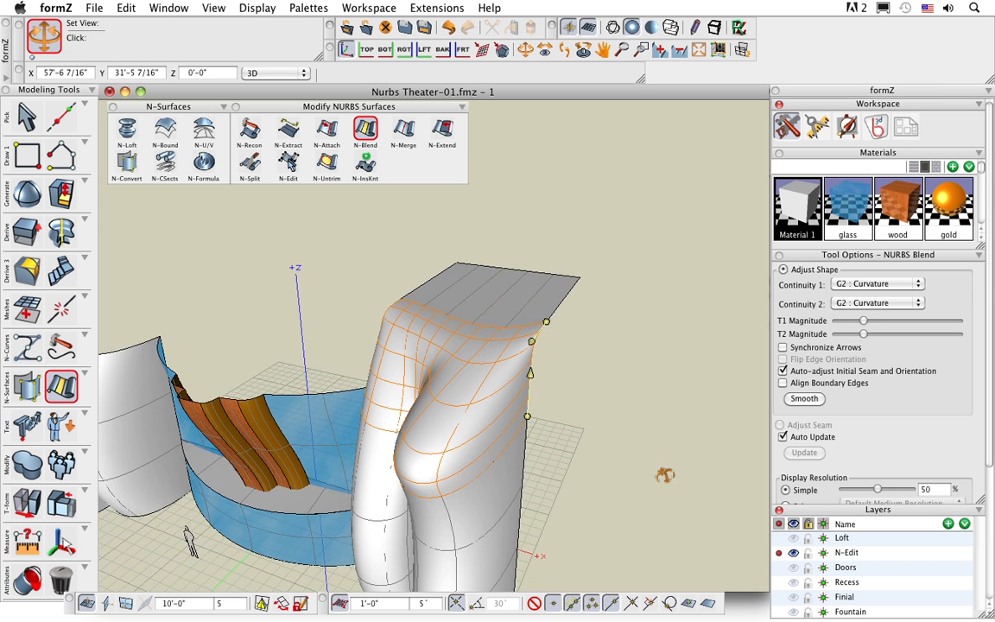
pyautogui.moveTo(664, 473); pyautogui.dragTo(589, 439)
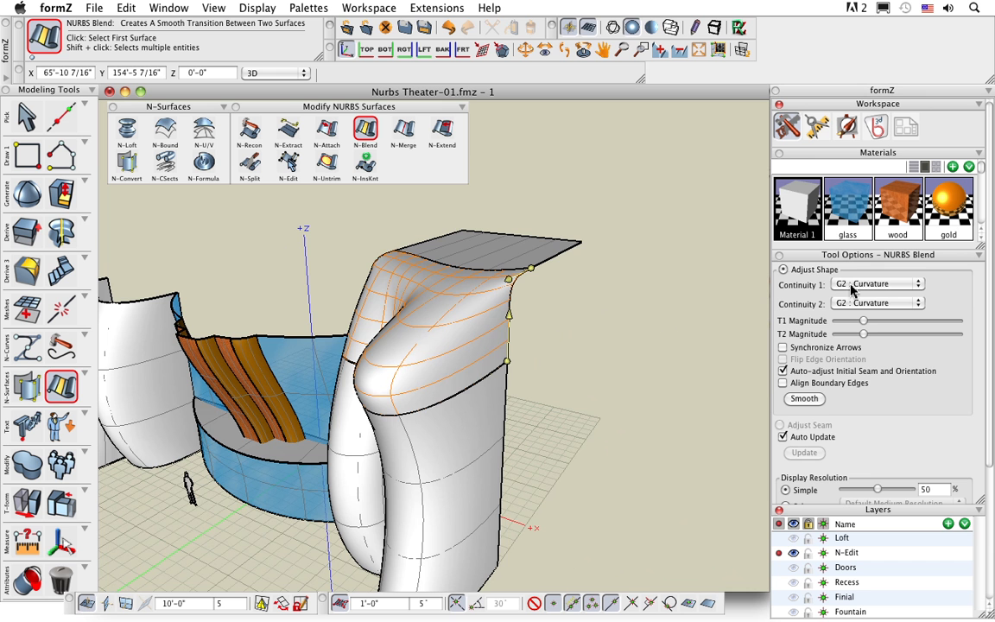
pyautogui.moveTo(372, 353); pyautogui.dragTo(410, 389)
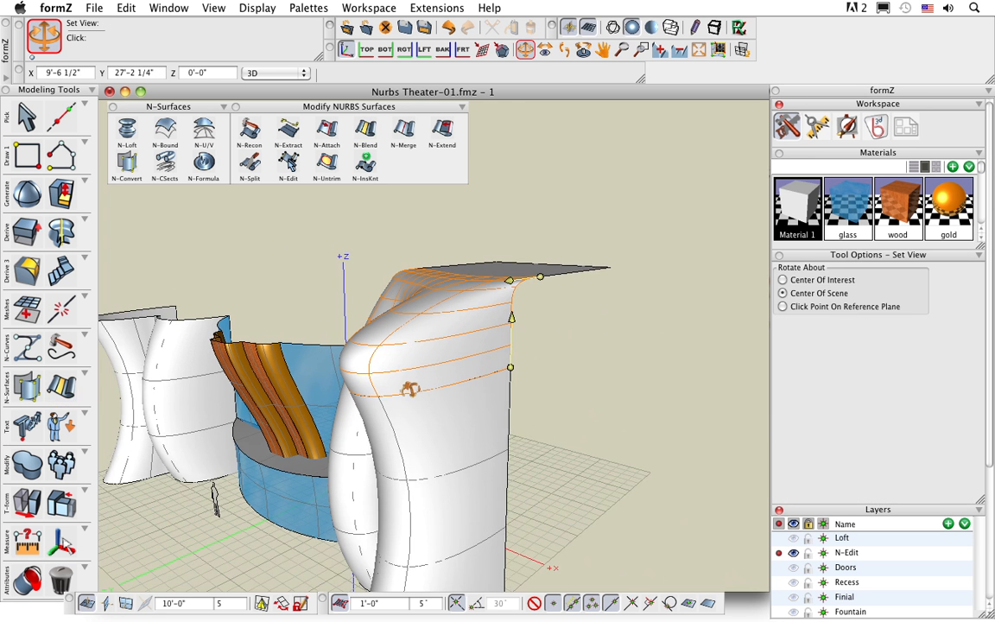
# - Set both continuities of the blend between the raised surface and the right wall to G1 : Tangential
pyautogui.scroll(2, 406, 373)
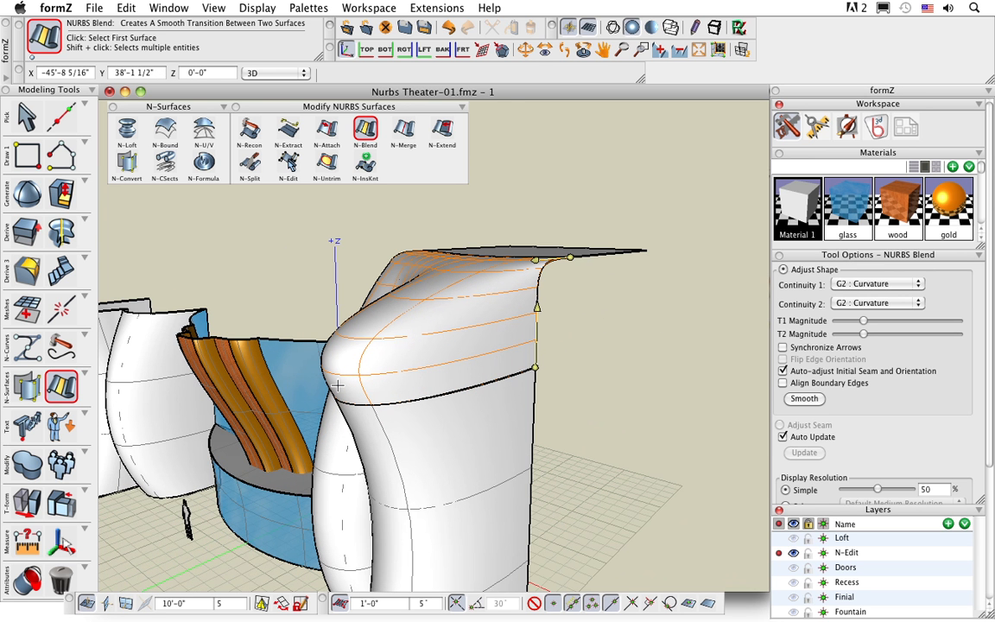
pyautogui.click(868, 285)
pyautogui.click(877, 277)
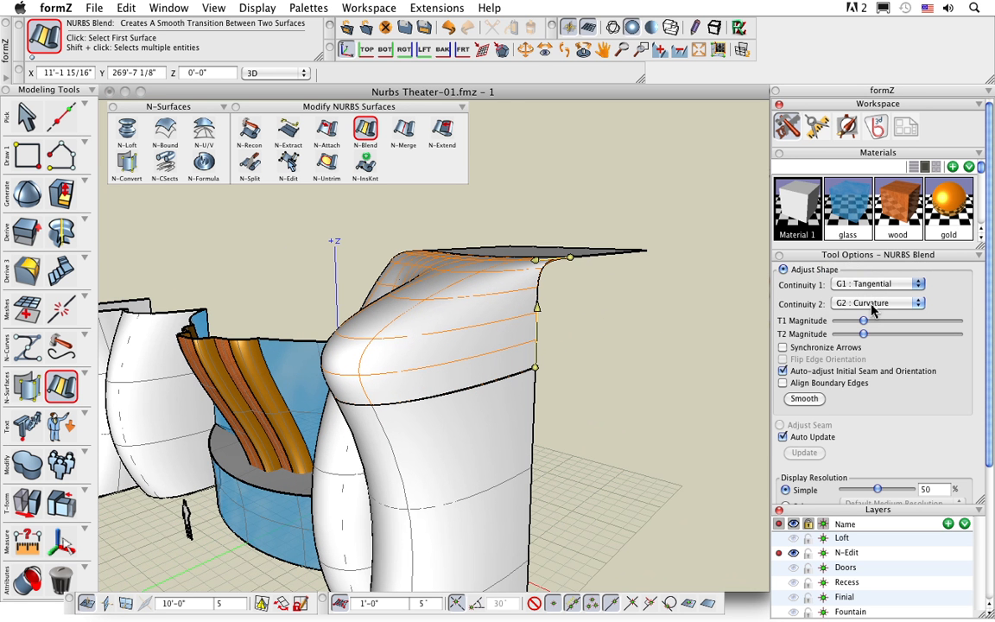
pyautogui.click(872, 303)
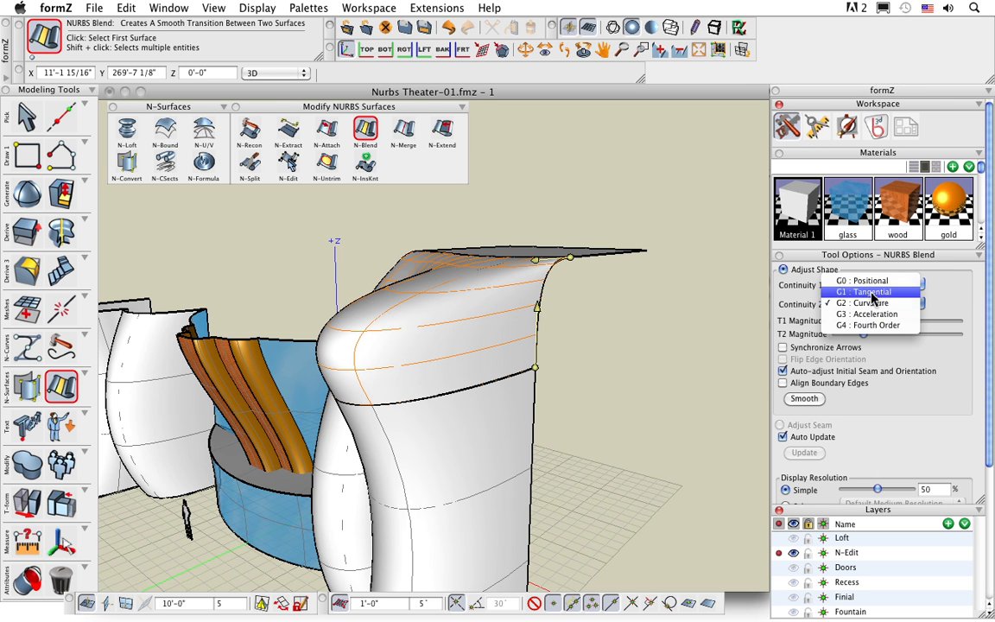
pyautogui.click(872, 293)
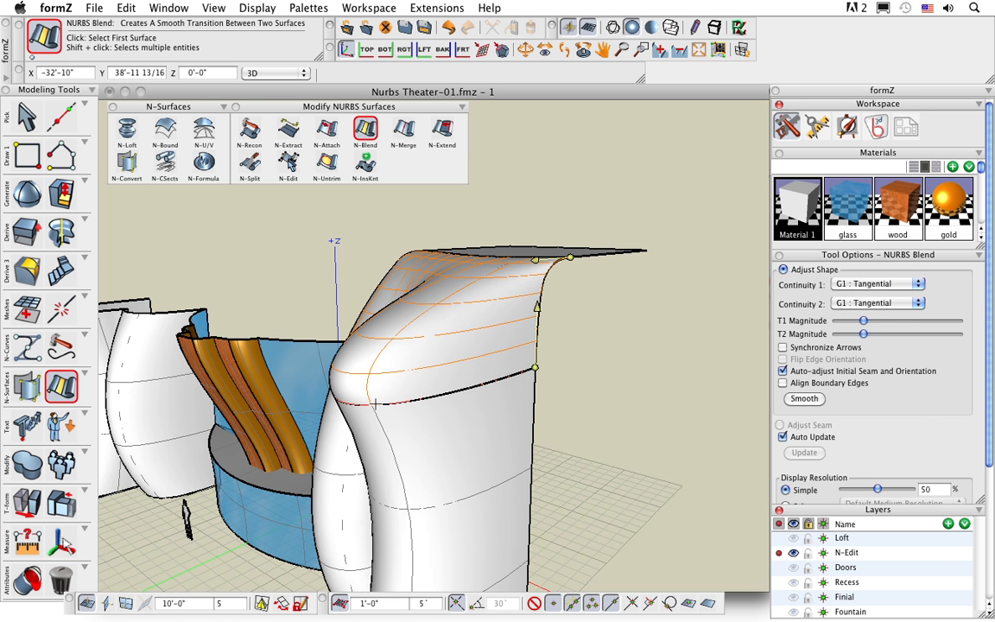
pyautogui.moveTo(290, 311); pyautogui.dragTo(482, 428)
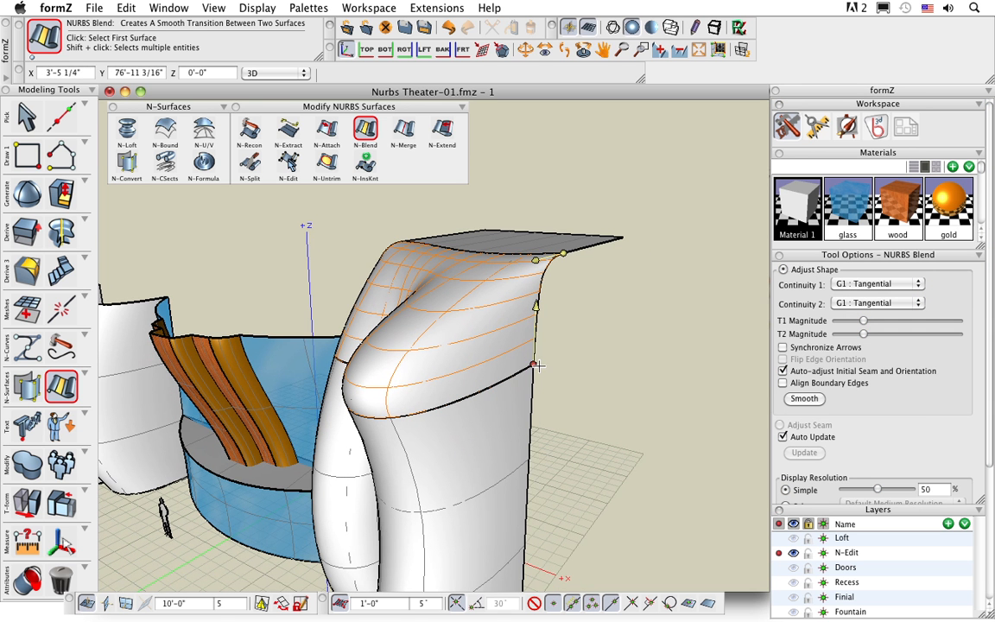
# - Slide the blend's lower control point along the right wall's top edge to the front bulge, and pick and release its tangent arrow
pyautogui.moveTo(499, 380); pyautogui.dragTo(347, 377)
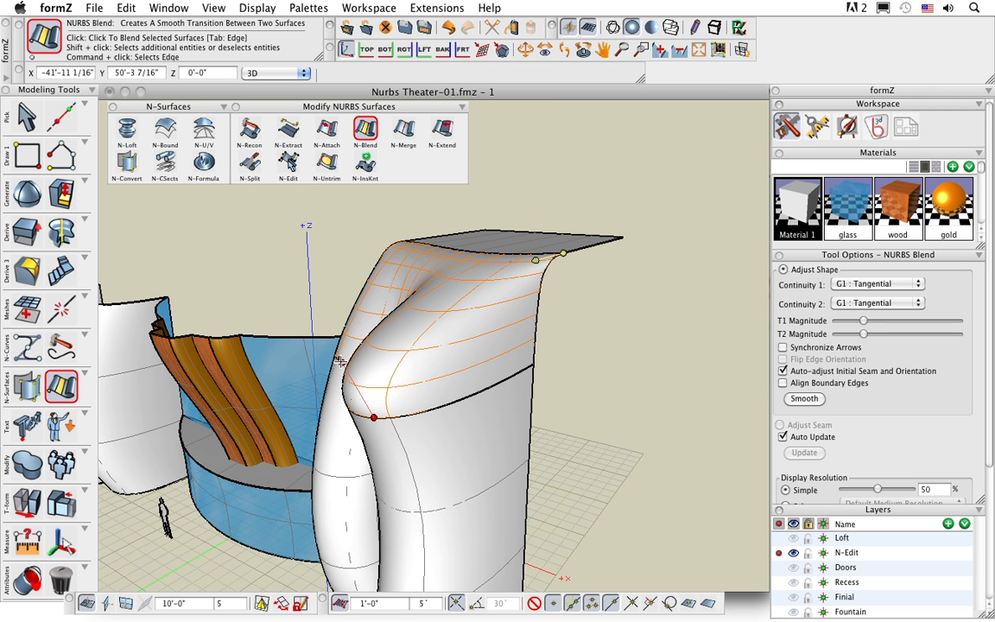
pyautogui.click(341, 361)
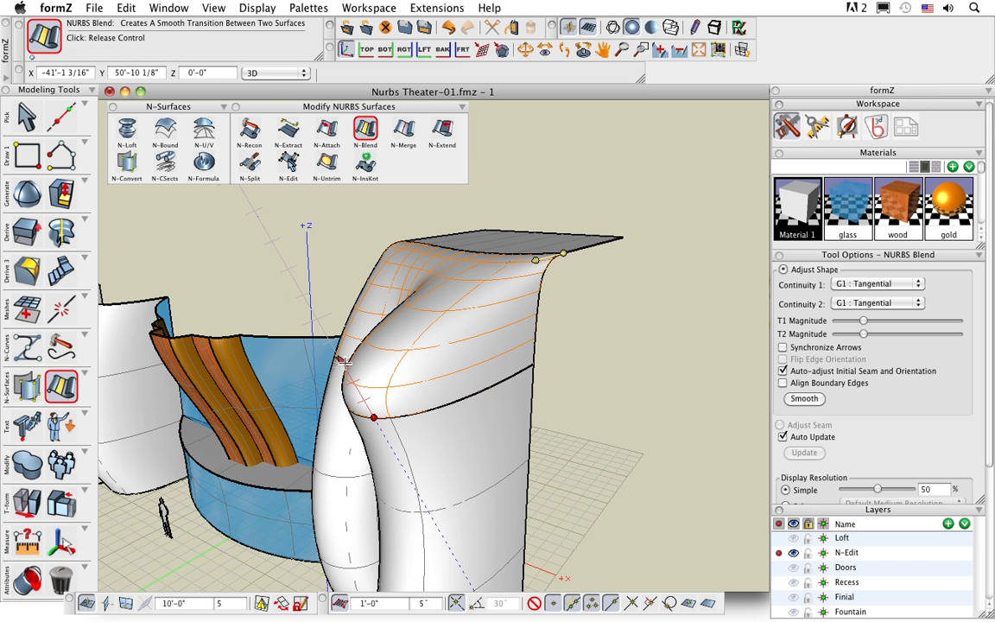
pyautogui.click(370, 375)
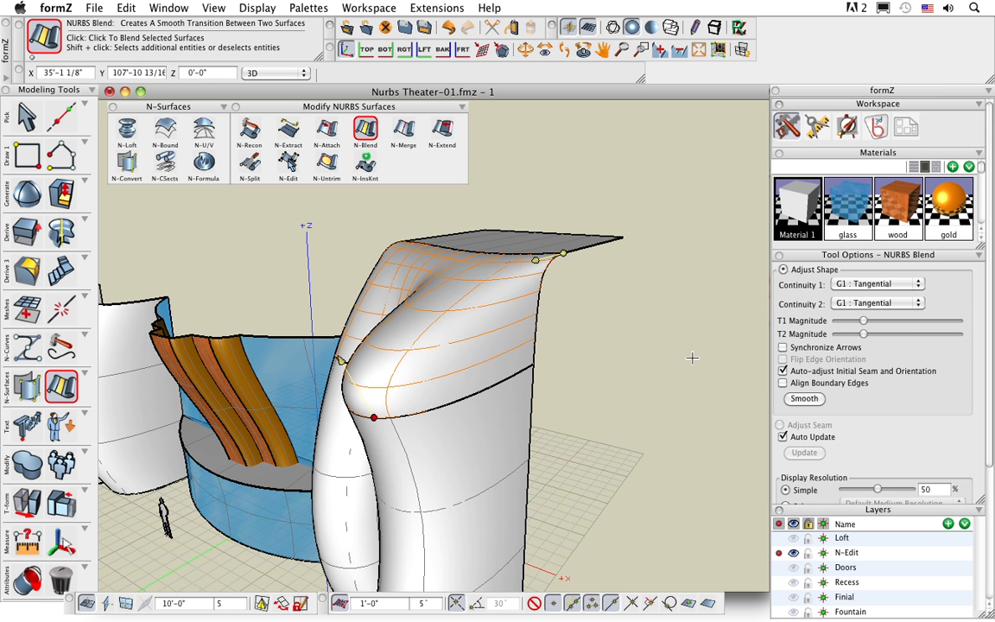
pyautogui.moveTo(626, 416); pyautogui.dragTo(649, 421, button='middle')
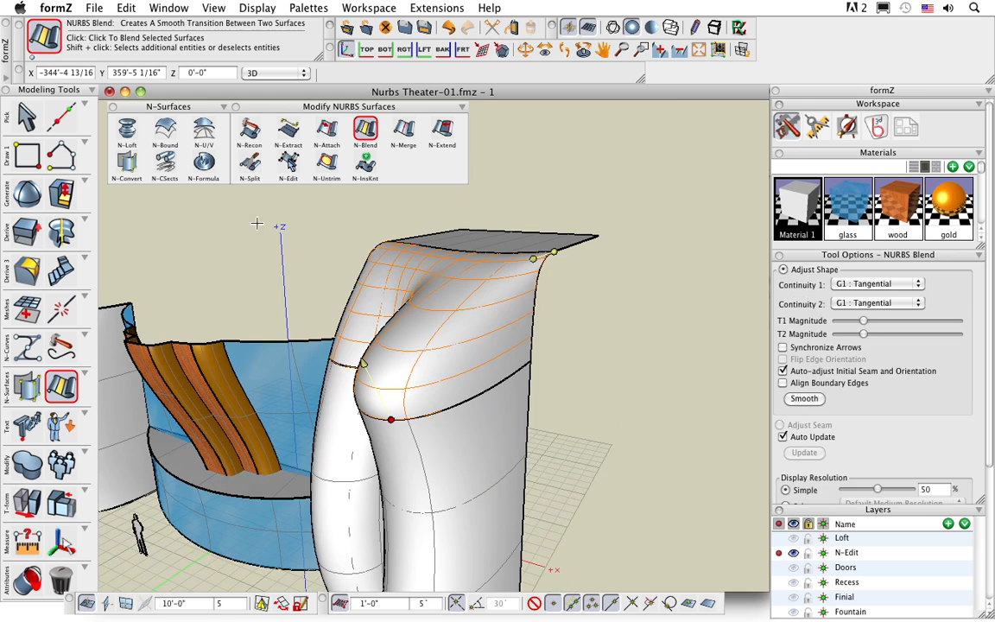
# - Mirror a copy of the raised surface and its blend about a line drawn along the Y axis onto the left walls, and deselect
pyautogui.click(26, 116)
pyautogui.scroll(-3, 581, 339)
pyautogui.moveTo(581, 339); pyautogui.dragTo(516, 398, button='middle')
pyautogui.moveTo(451, 408); pyautogui.dragTo(448, 437, button='middle')
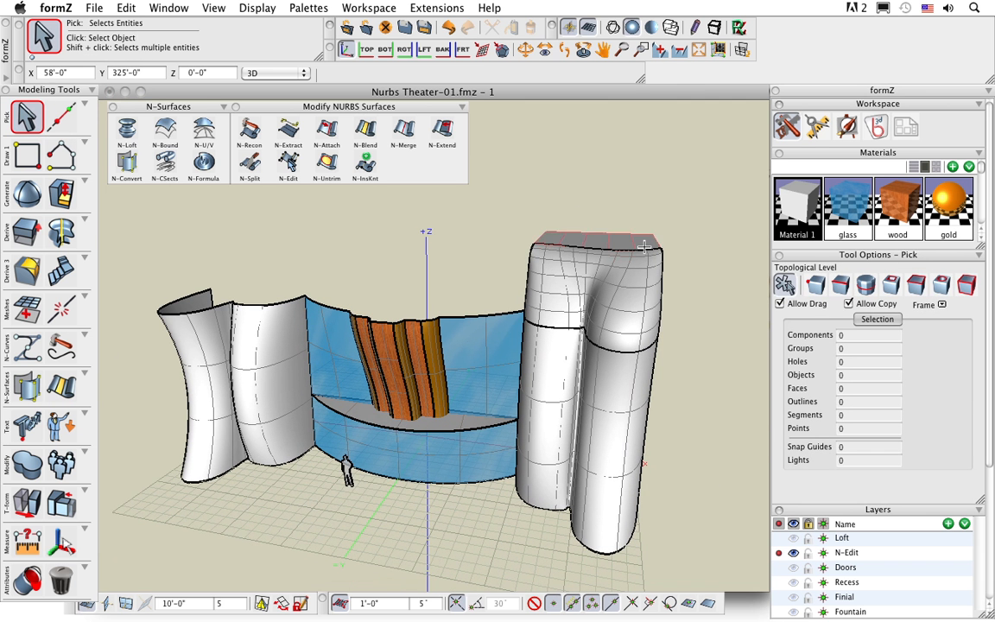
pyautogui.click(649, 278)
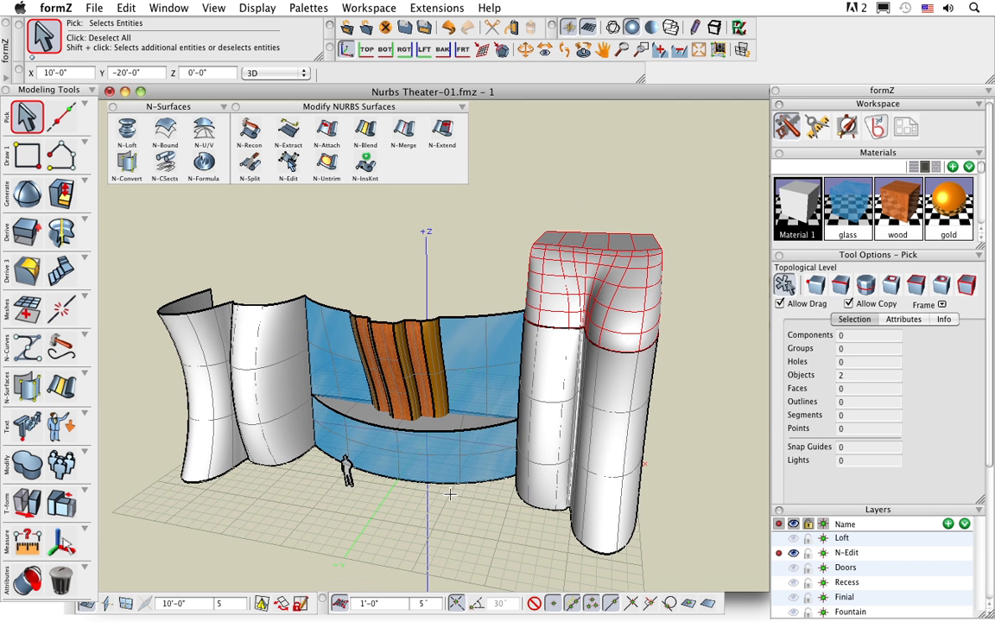
pyautogui.moveTo(448, 493); pyautogui.dragTo(405, 513, button='middle')
pyautogui.moveTo(49, 513)
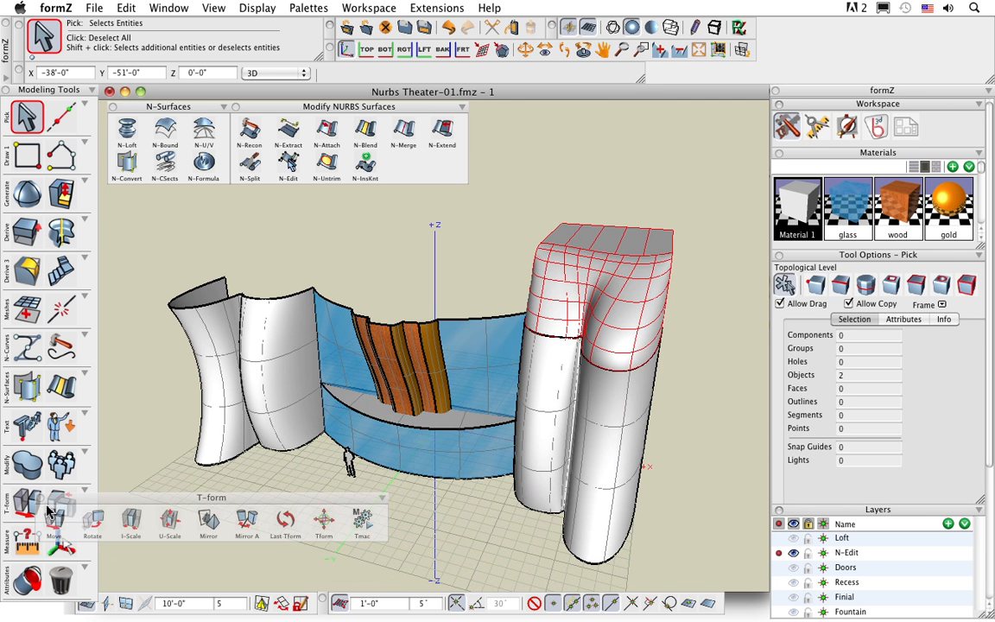
pyautogui.click(208, 519)
pyautogui.click(819, 276)
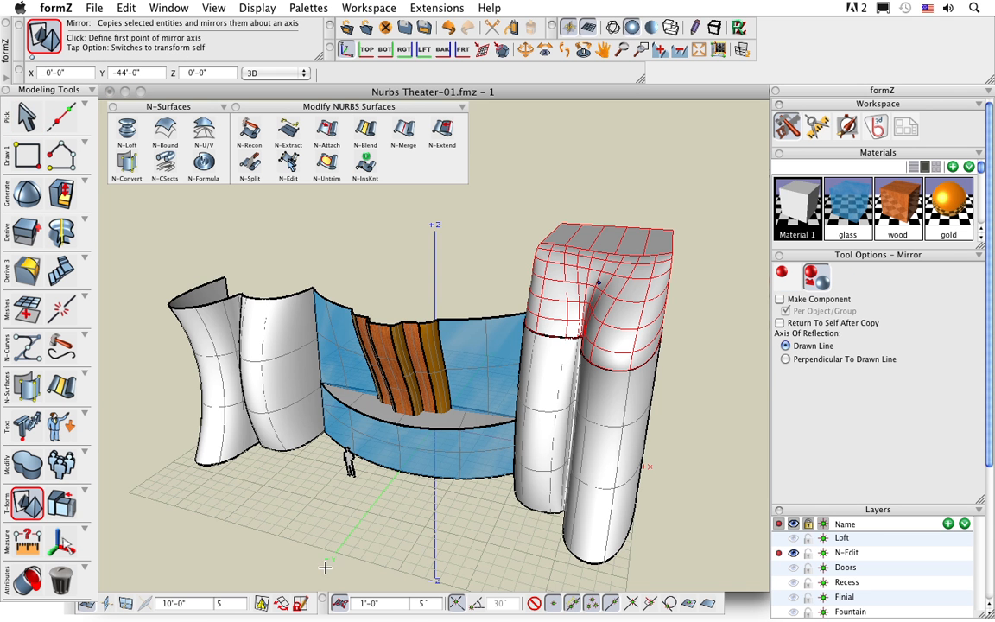
pyautogui.click(349, 533)
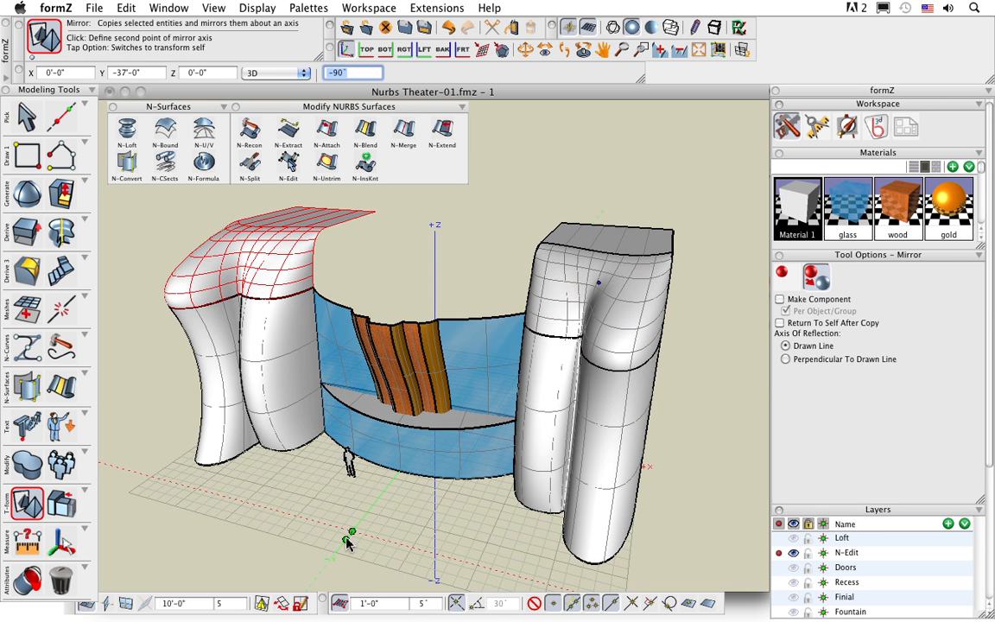
pyautogui.click(26, 116)
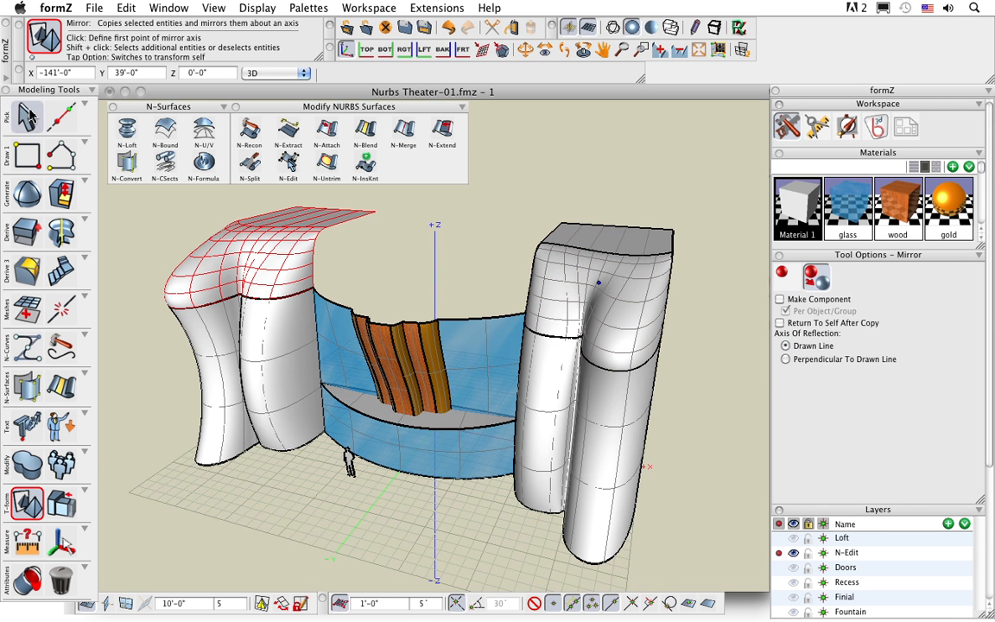
pyautogui.click(293, 515)
# - Draw a 40'-0" by 20'-0" rectangle spanning the gap between the inner corners of the two raised surfaces
pyautogui.moveTo(311, 538); pyautogui.dragTo(350, 527, button='middle')
pyautogui.moveTo(491, 522); pyautogui.dragTo(489, 544, button='middle')
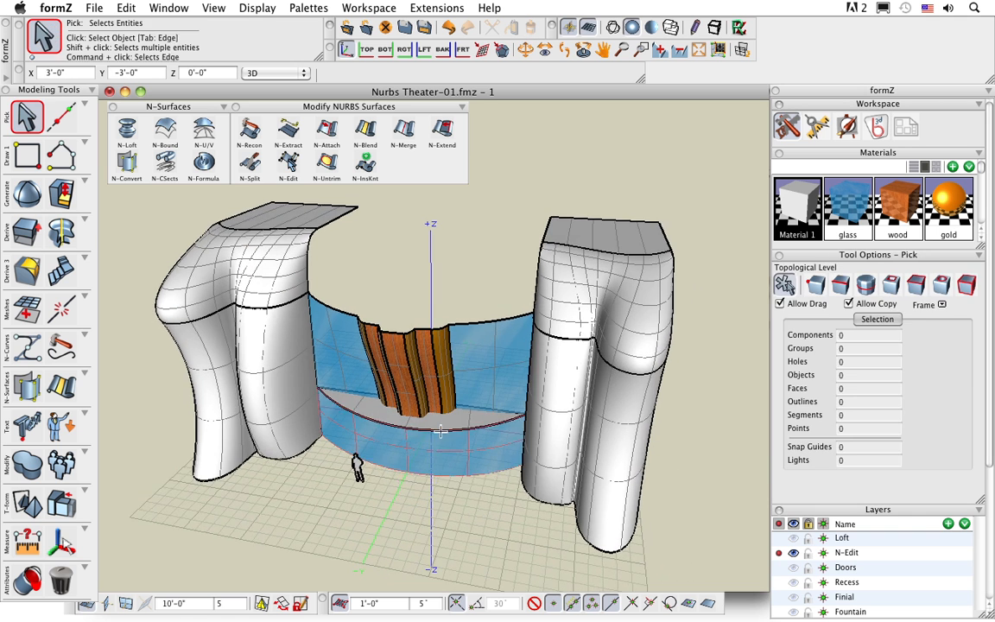
pyautogui.moveTo(476, 298); pyautogui.dragTo(406, 371, button='middle')
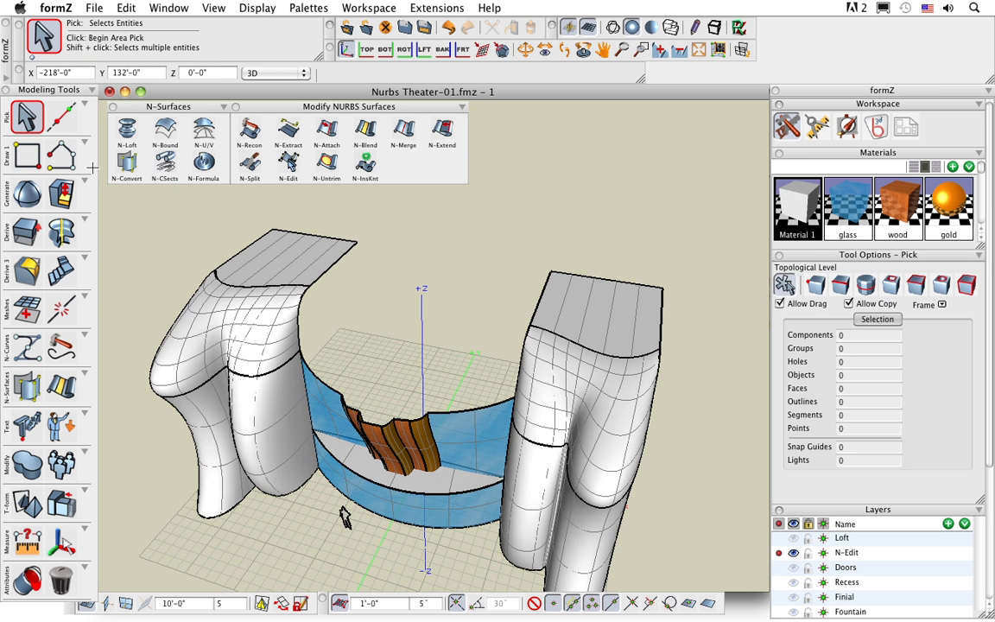
pyautogui.click(27, 155)
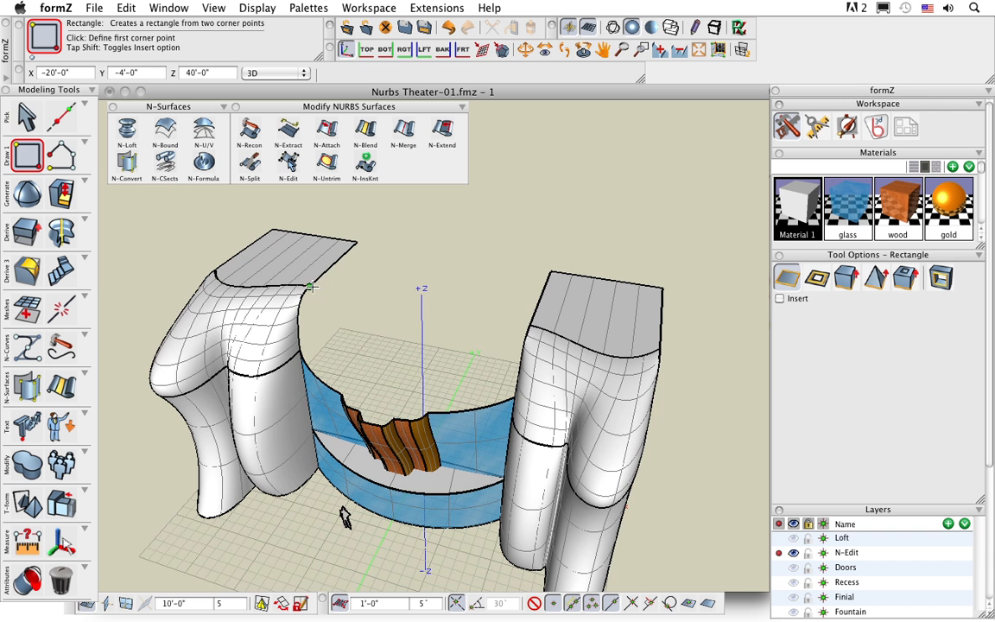
pyautogui.click(310, 286)
pyautogui.click(547, 270)
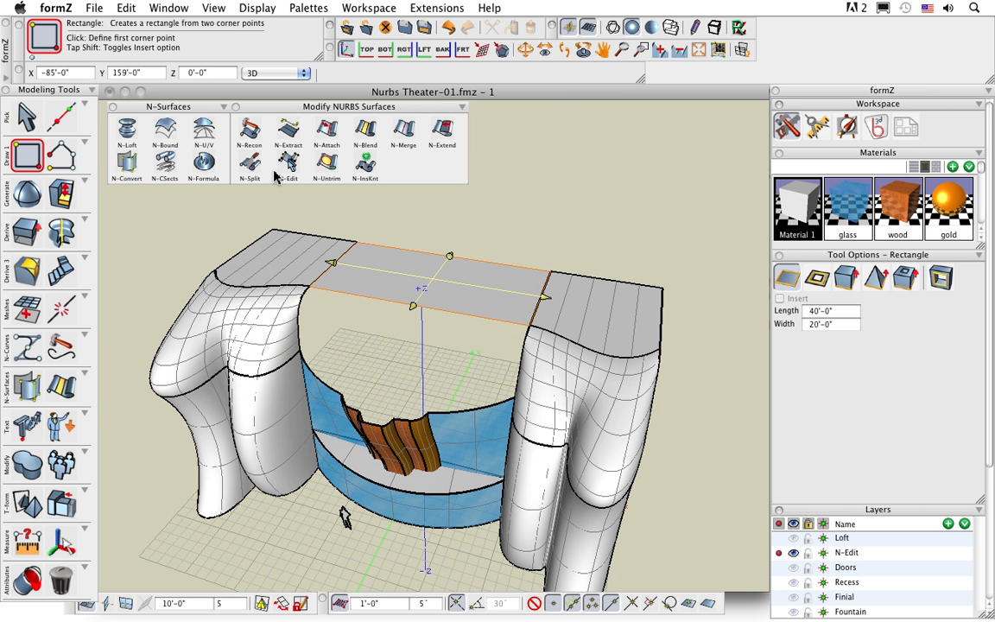
# - Convert the rectangle to a NURBS surface and reconstruct it with degree 3 in length and depth and 5 control points in length (U)
pyautogui.click(126, 162)
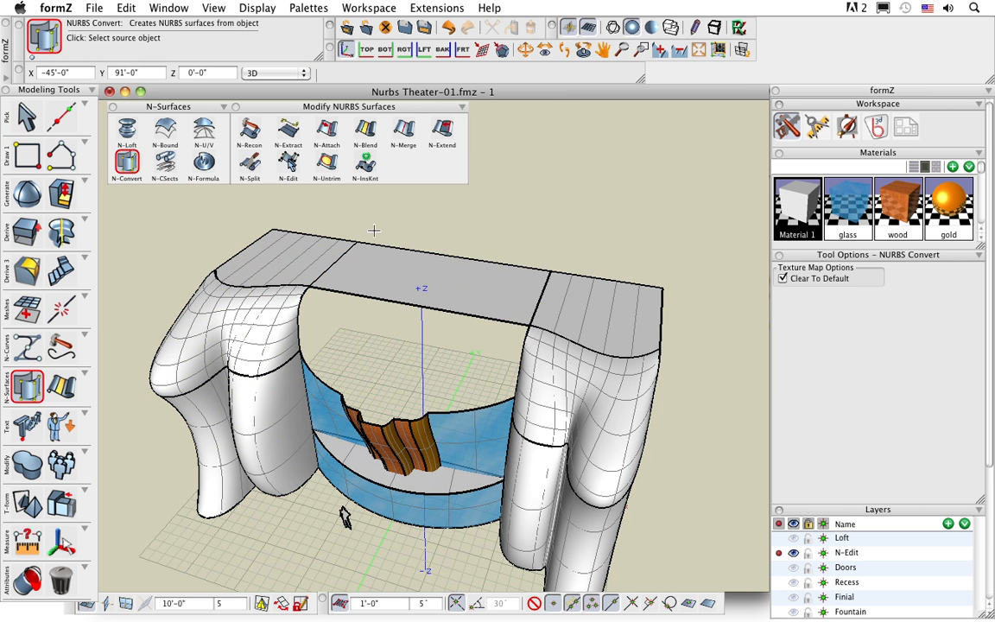
pyautogui.click(250, 131)
pyautogui.click(446, 277)
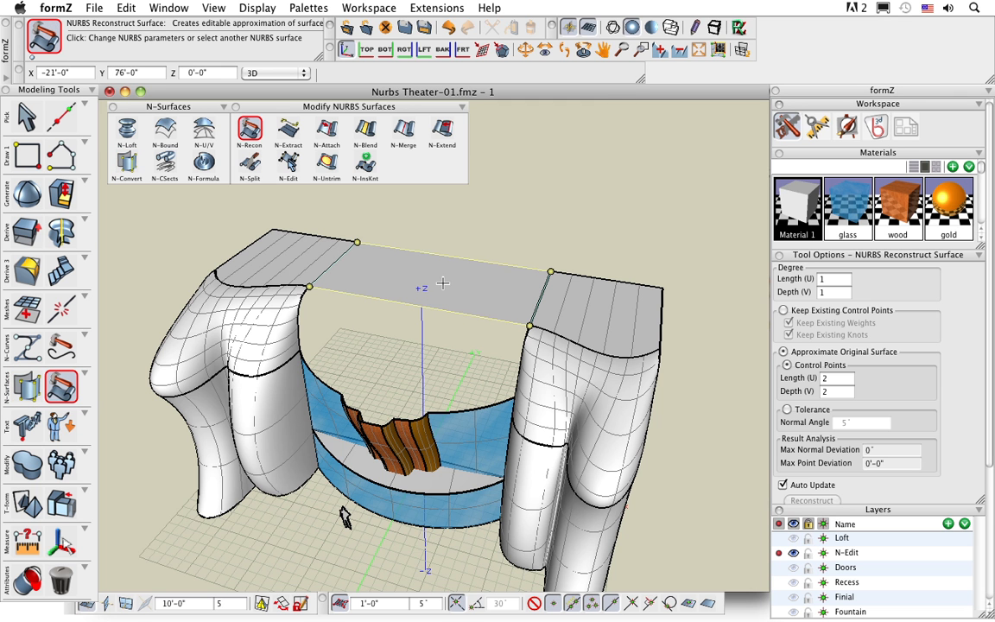
pyautogui.click(820, 284)
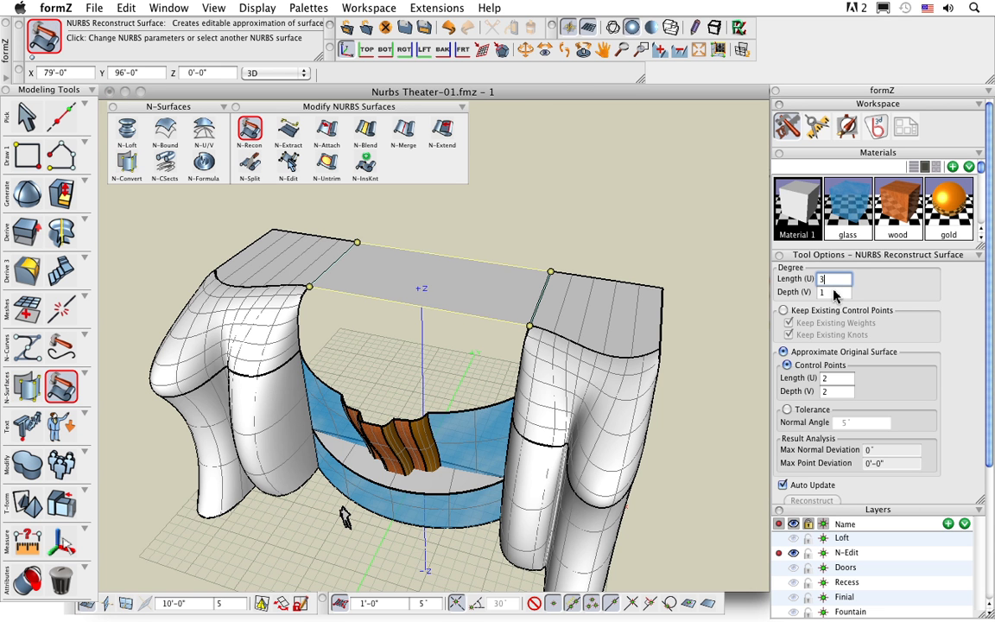
pyautogui.write('3')
pyautogui.press('Tab')
pyautogui.write('3')
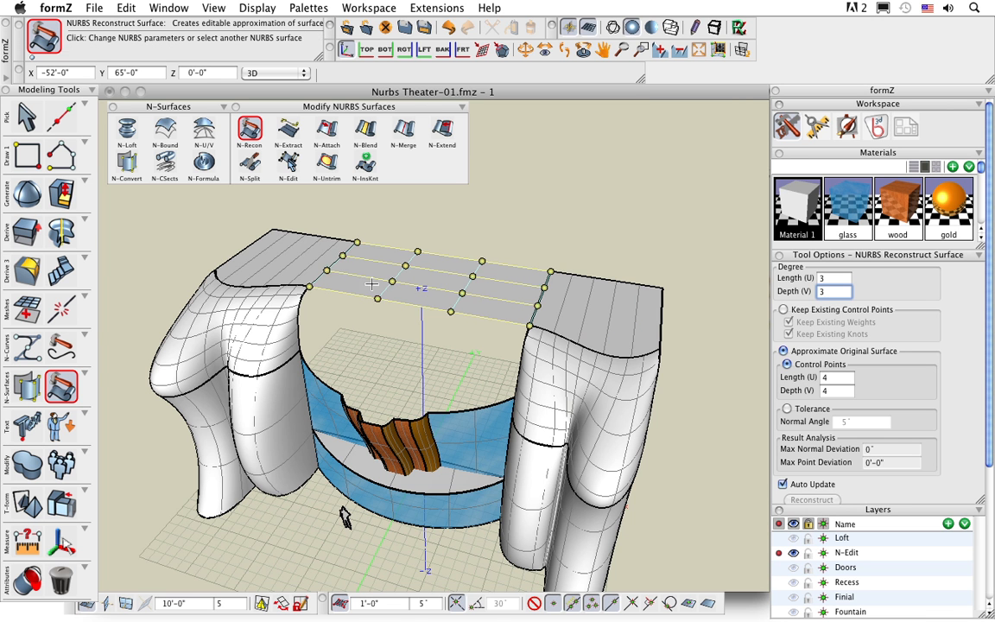
pyautogui.doubleClick(822, 378)
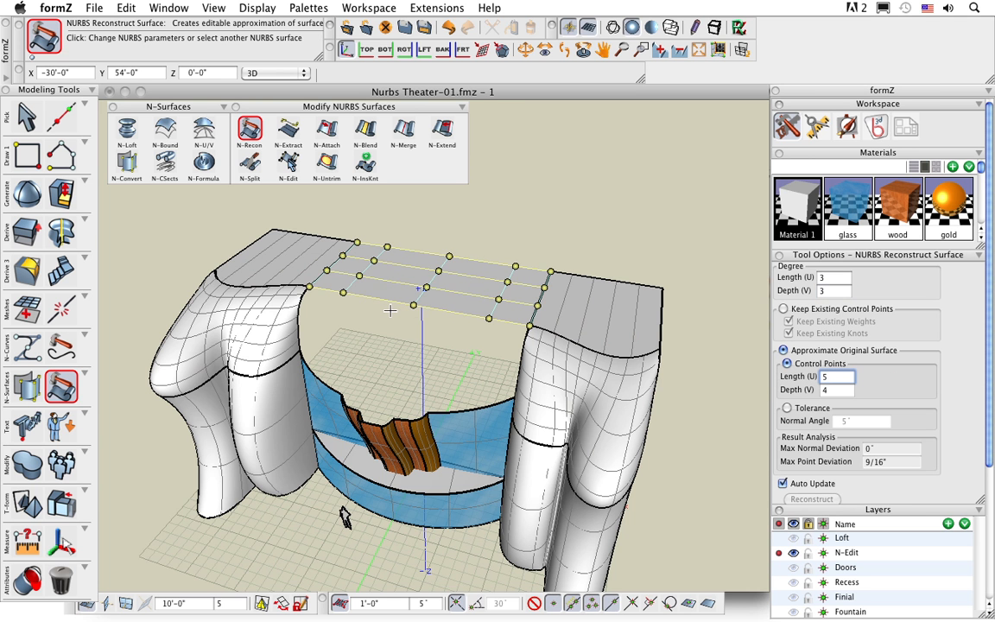
# - Show the center roof surface's controls and move its front edge's middle control point 10'-0" outward parallel to the reference plane
pyautogui.scroll(2, 417, 315)
pyautogui.moveTo(426, 339); pyautogui.dragTo(449, 374, button='middle')
pyautogui.press('m')
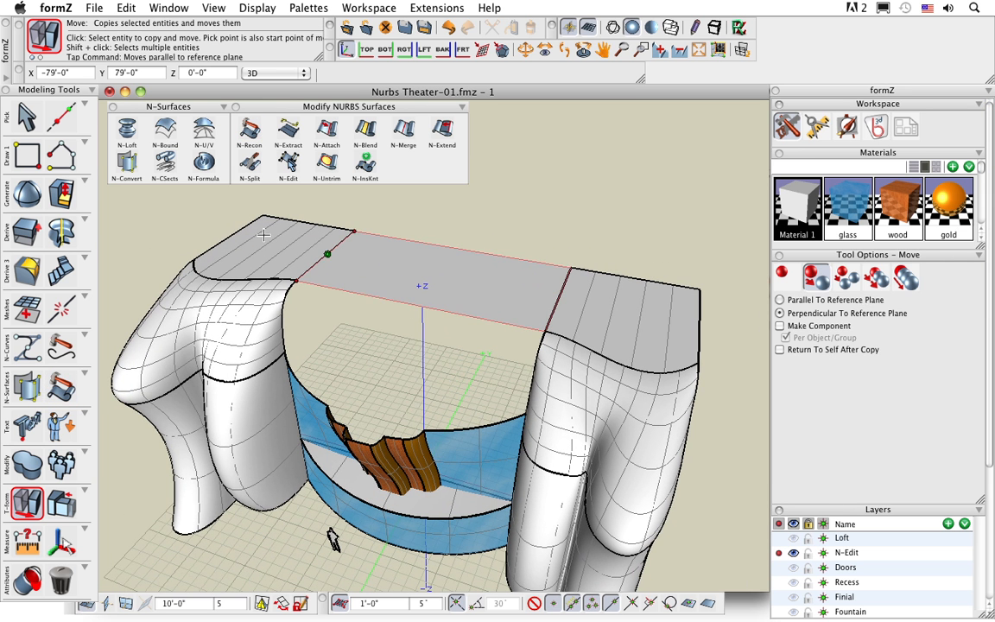
pyautogui.rightClick(368, 263)
pyautogui.click(403, 304)
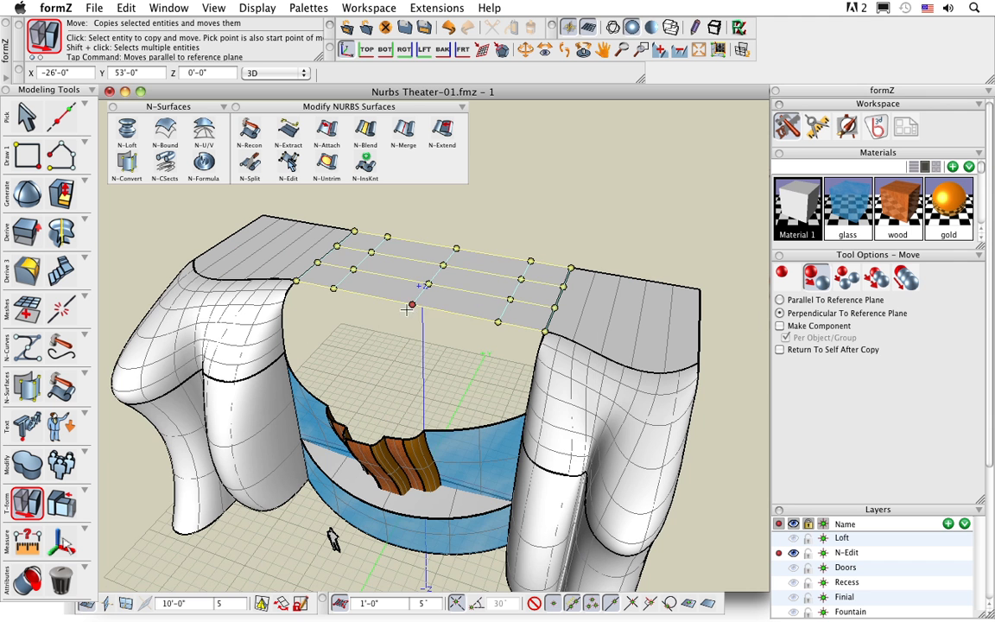
pyautogui.click(412, 306)
pyautogui.press('super')
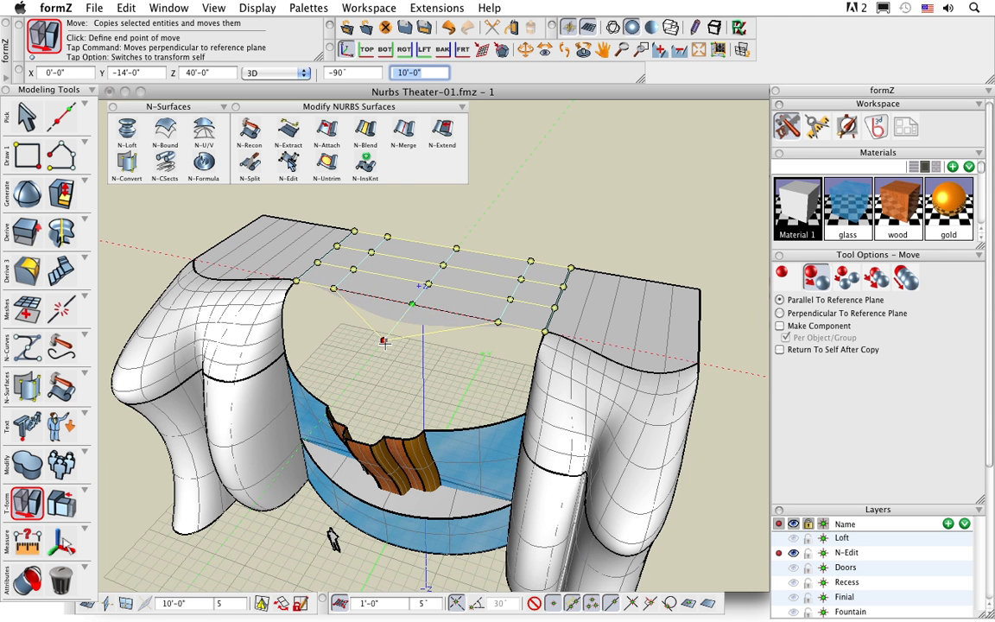
pyautogui.scroll(-1, 384, 343)
pyautogui.click(384, 343)
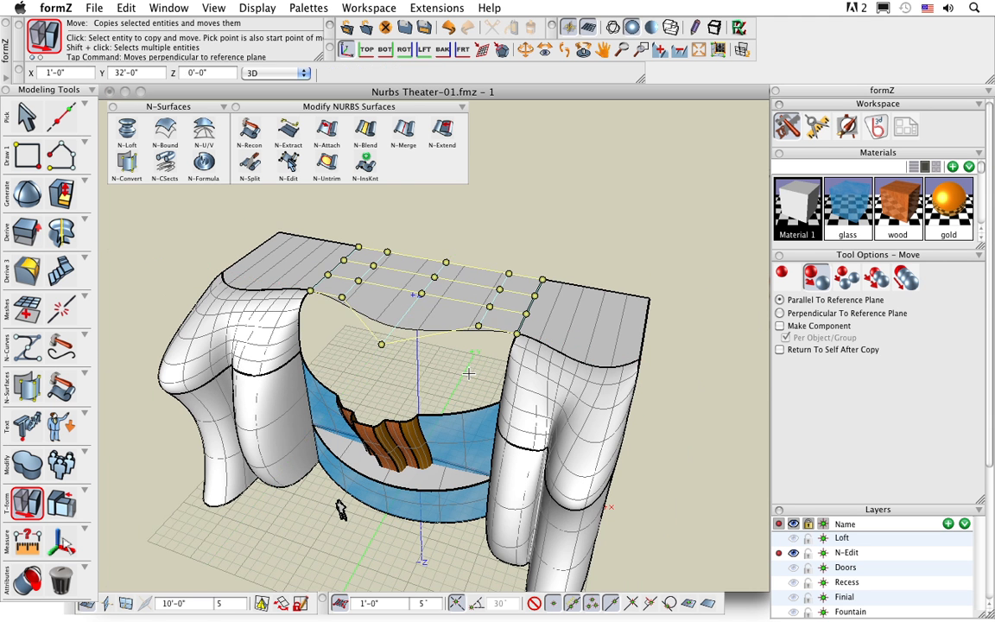
# - Hide the center roof surface's control points and view the curved front edge from a lower angle
pyautogui.moveTo(424, 337); pyautogui.dragTo(458, 360, button='middle')
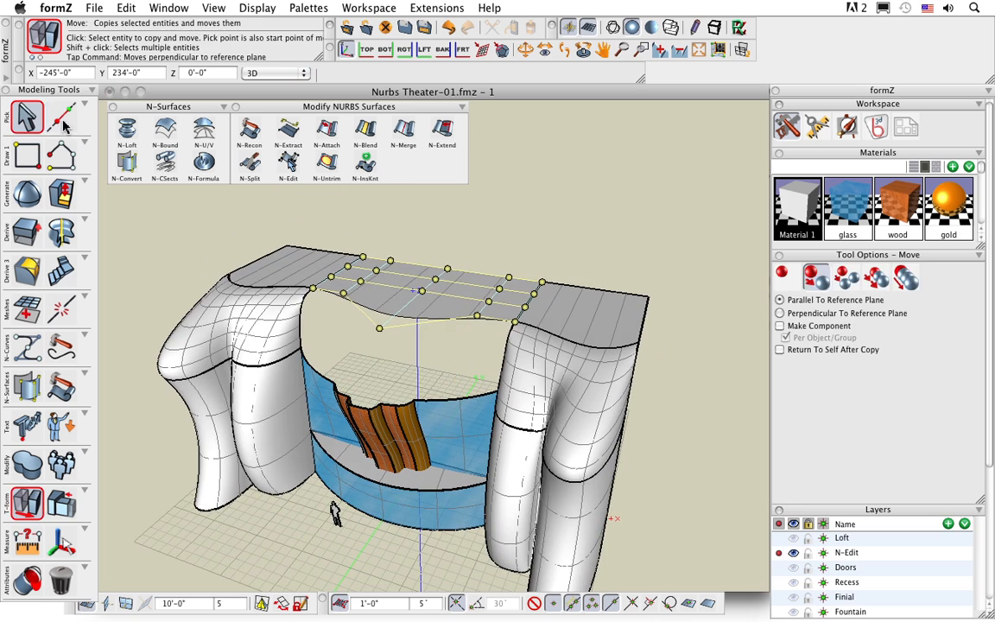
pyautogui.click(26, 115)
pyautogui.rightClick(422, 305)
pyautogui.click(477, 348)
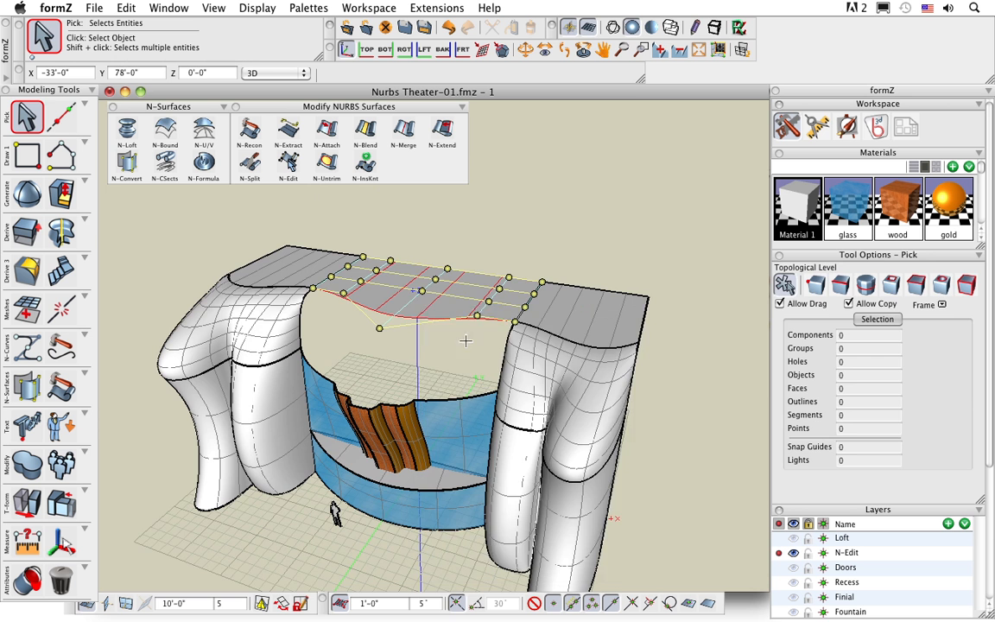
pyautogui.moveTo(462, 400); pyautogui.dragTo(393, 318, button='middle')
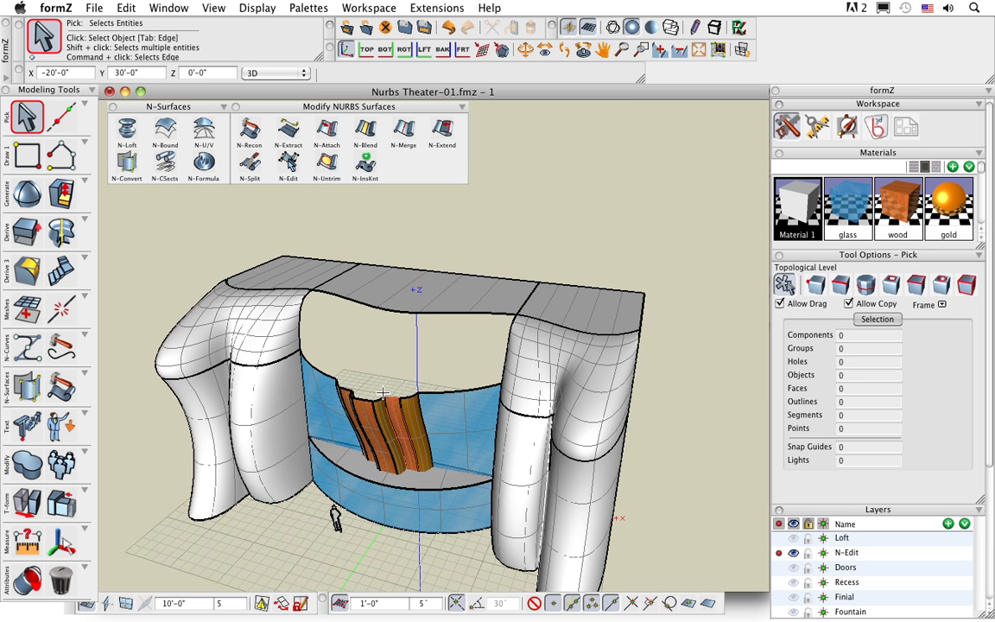
# - Try a NURBS blend between the front edge of the middle roof surface and all top edges of the glass and wood wall
pyautogui.moveTo(407, 316); pyautogui.dragTo(394, 245, button='middle')
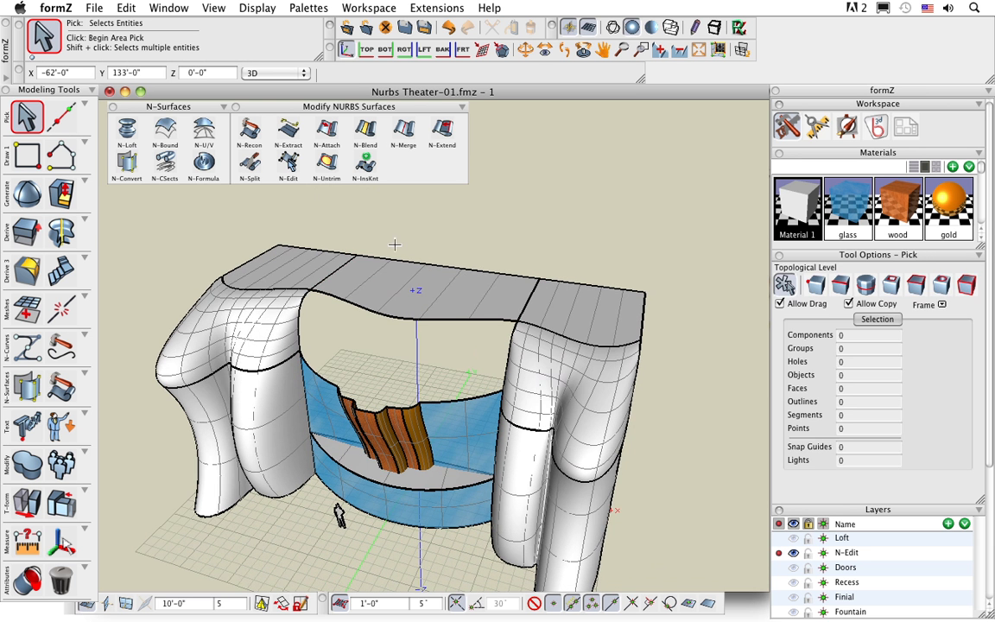
pyautogui.click(366, 128)
pyautogui.moveTo(391, 316)
pyautogui.mouseDown(button='middle')
pyautogui.moveTo(393, 348)
pyautogui.moveTo(400, 320)
pyautogui.mouseUp(button='middle')
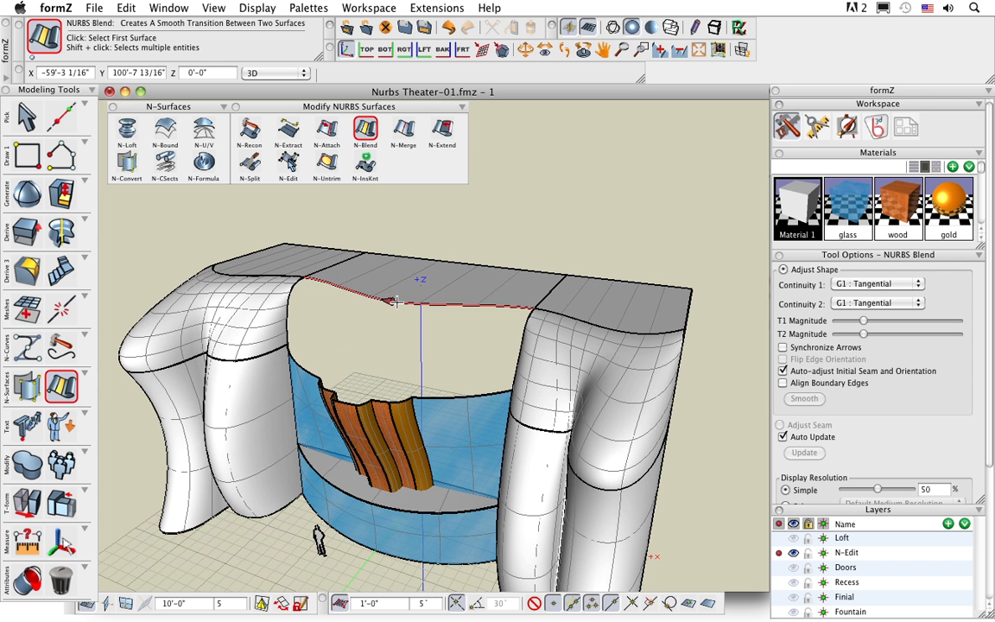
pyautogui.click(393, 301)
pyautogui.moveTo(384, 363); pyautogui.dragTo(458, 466, button='middle')
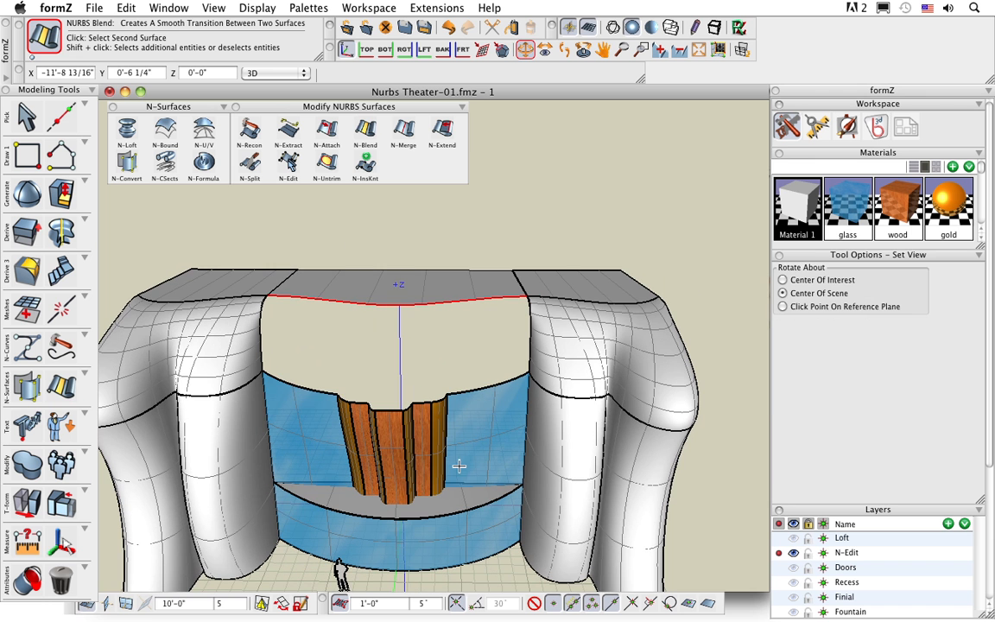
pyautogui.click(329, 388)
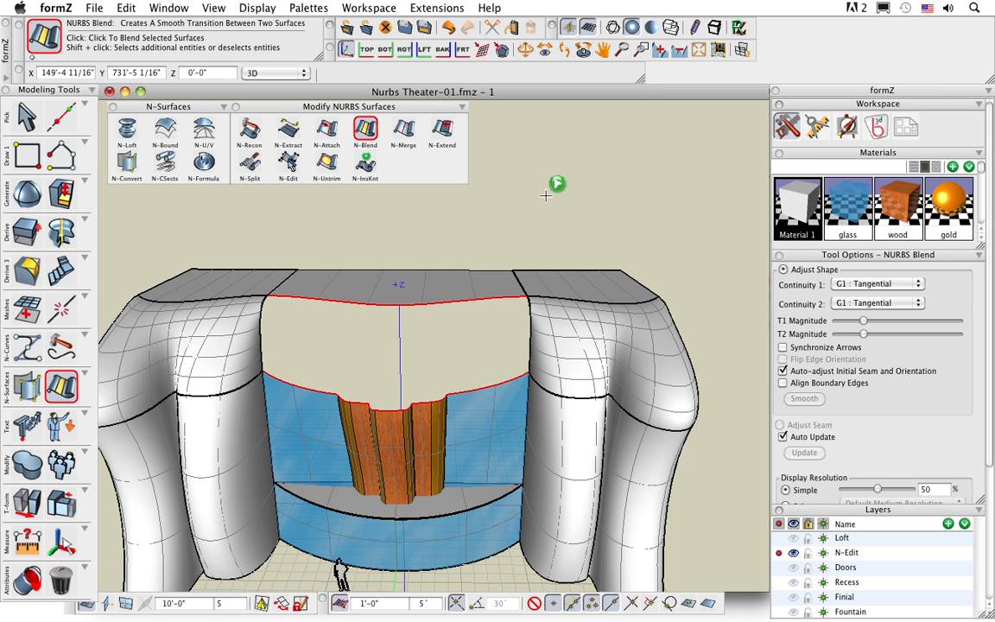
pyautogui.click(523, 423)
pyautogui.moveTo(523, 424); pyautogui.dragTo(444, 369, button='middle')
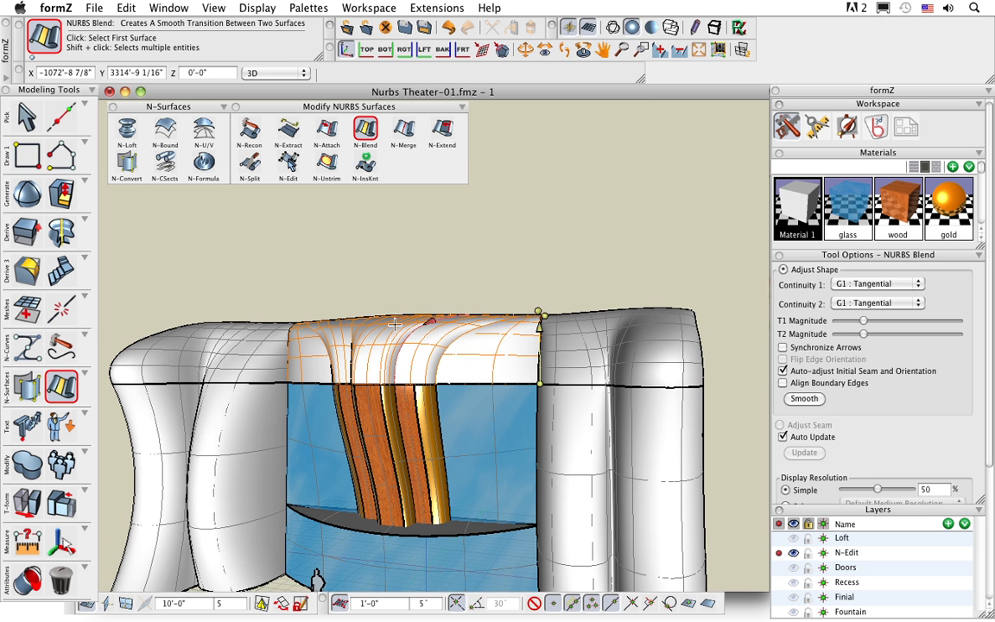
pyautogui.press('super+z')
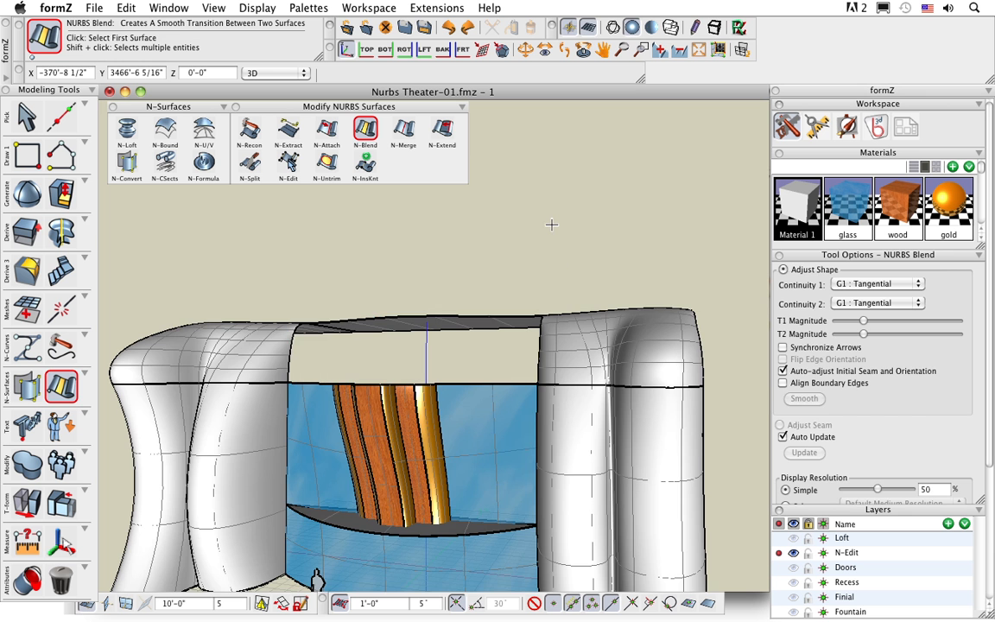
# - Split the middle roof surface into pieces, using 3 pieces in length (U) and 1 in depth (V)
pyautogui.moveTo(548, 274); pyautogui.dragTo(467, 311, button='middle')
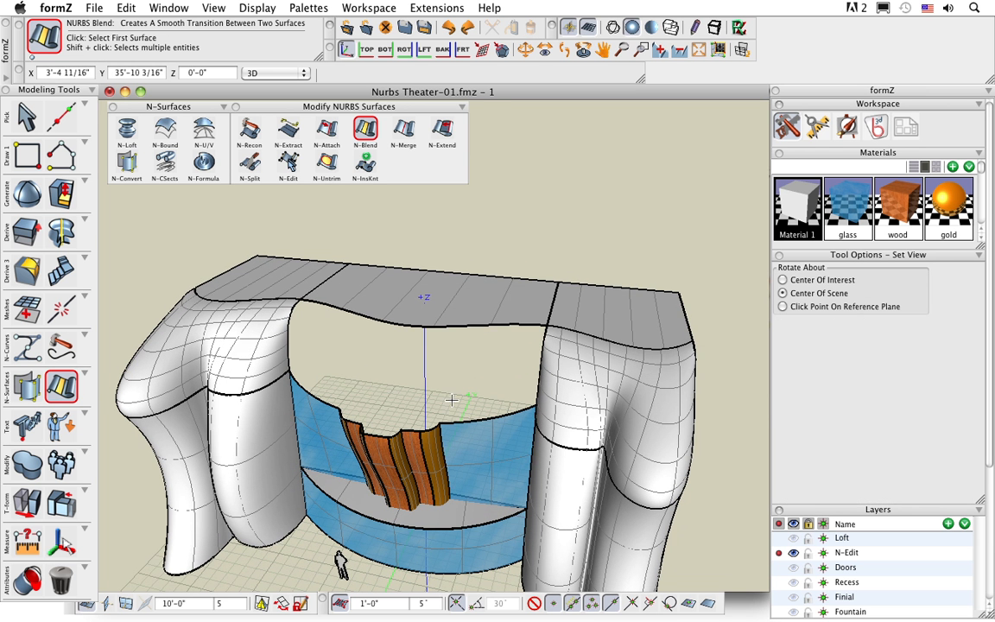
pyautogui.click(250, 163)
pyautogui.click(427, 297)
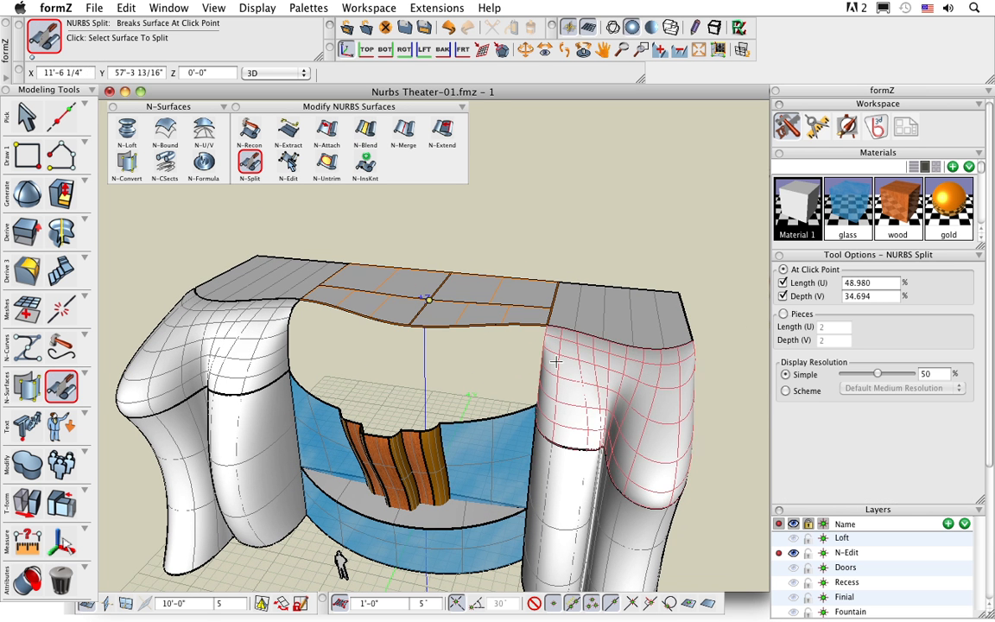
pyautogui.click(784, 314)
pyautogui.click(824, 329)
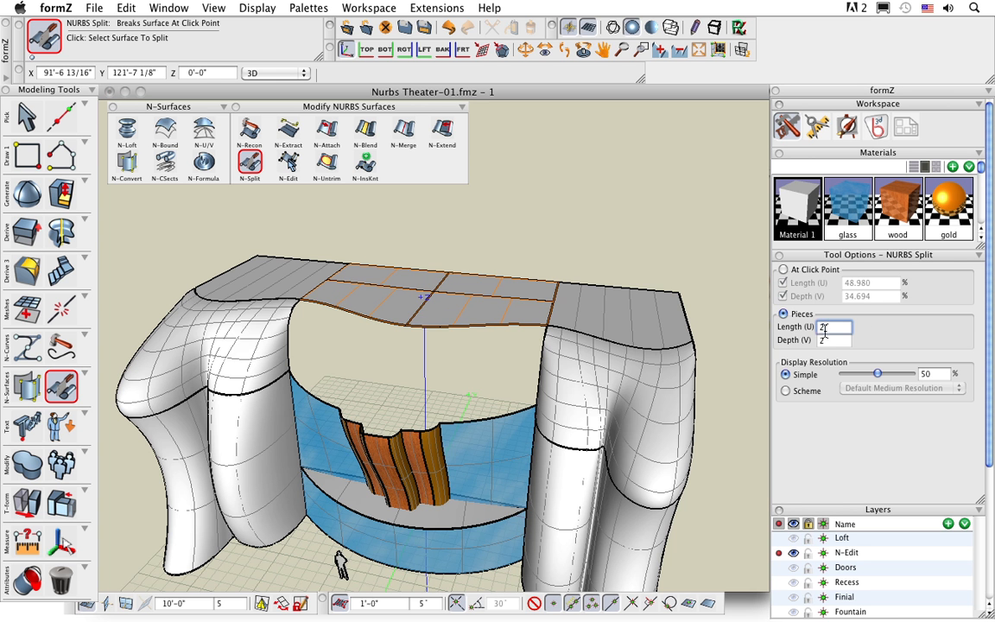
pyautogui.doubleClick(831, 340)
pyautogui.write('1')
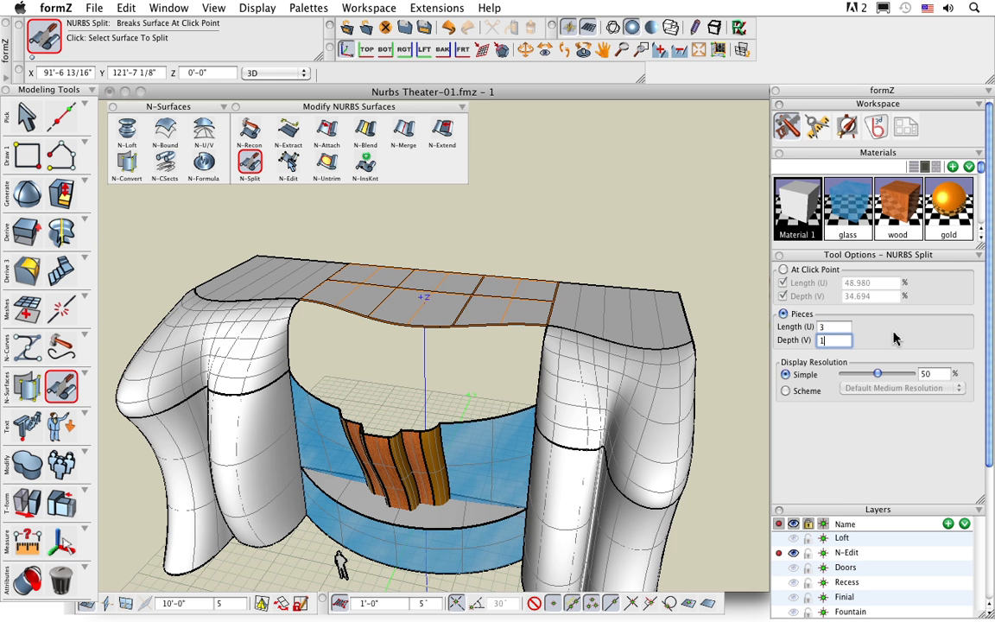
pyautogui.moveTo(447, 353)
pyautogui.mouseDown(button='middle')
pyautogui.moveTo(437, 373)
pyautogui.moveTo(432, 363)
pyautogui.mouseUp(button='middle')
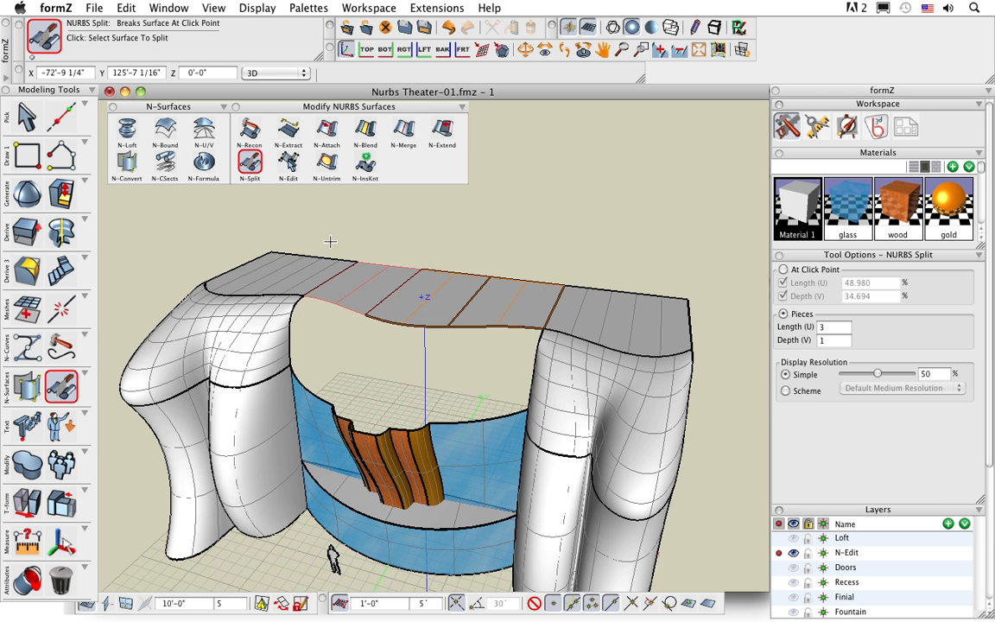
# - Blend the front edges of the two outer split roof pieces with the top edges of the glass walls below them
pyautogui.click(366, 131)
pyautogui.click(490, 326)
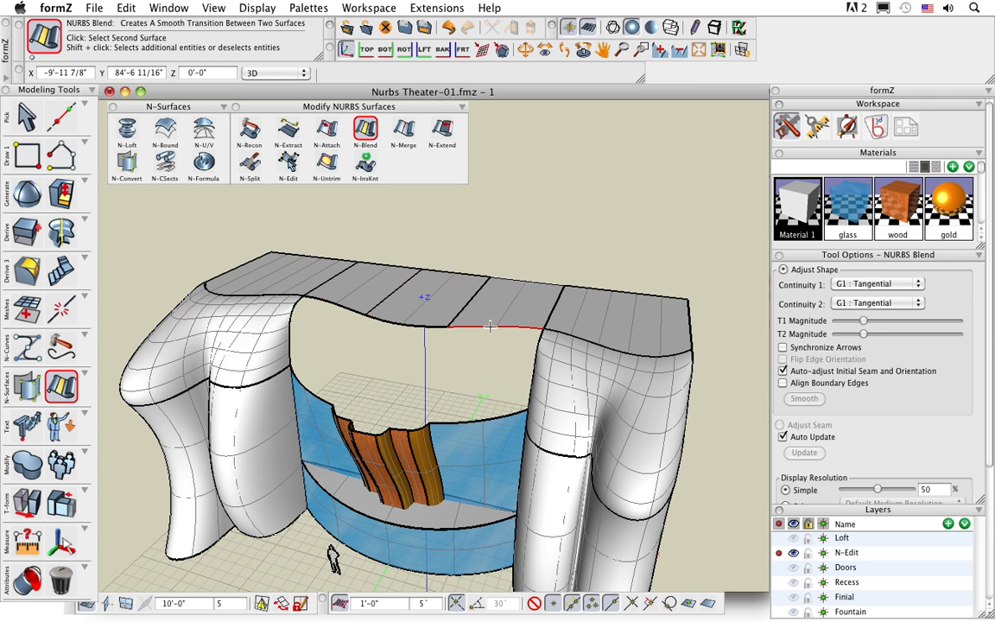
pyautogui.click(484, 419)
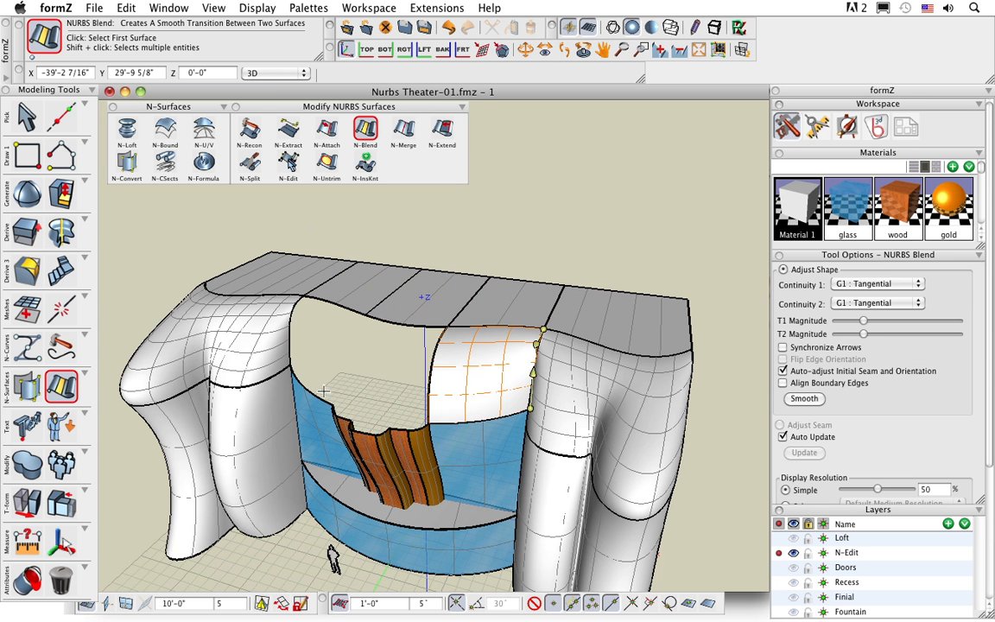
pyautogui.moveTo(483, 420); pyautogui.dragTo(363, 363, button='middle')
pyautogui.click(279, 336)
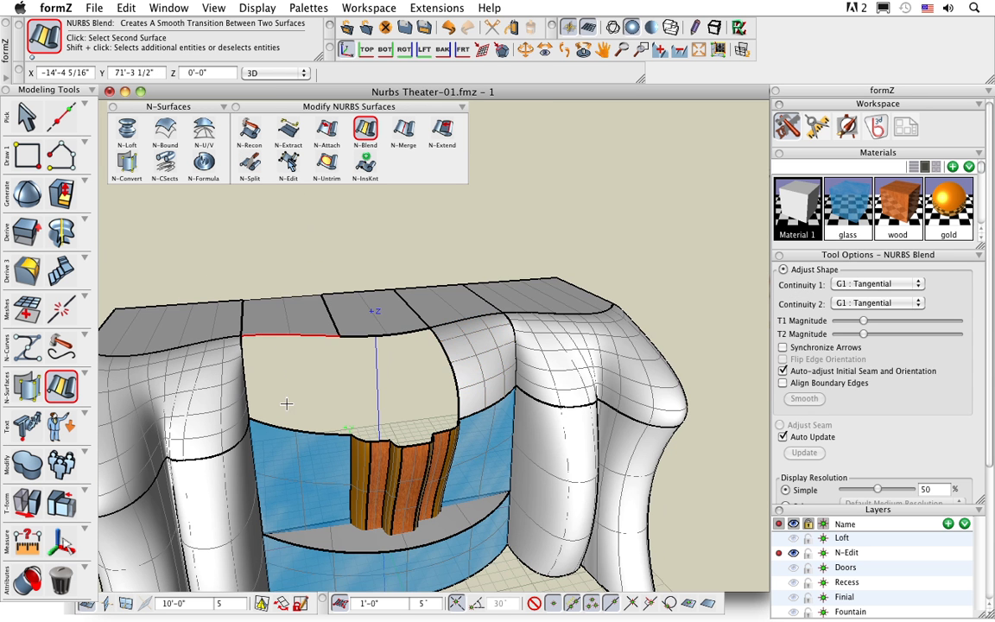
pyautogui.click(288, 428)
# - Split the remaining center roof piece into 3 pieces in length (U) and 1 in depth (V)
pyautogui.moveTo(444, 425); pyautogui.dragTo(403, 369, button='middle')
pyautogui.scroll(2, 403, 369)
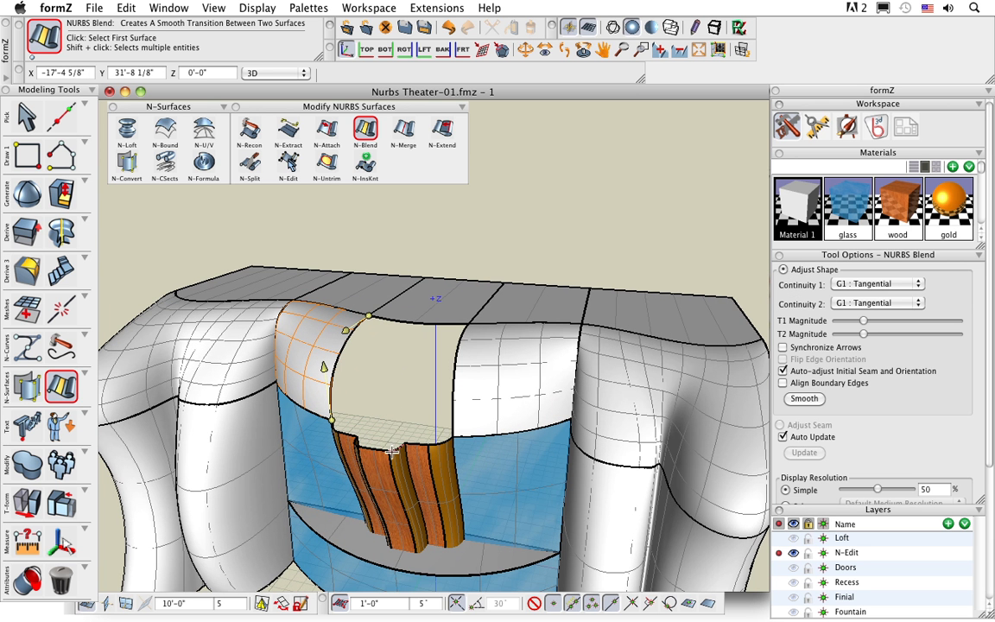
pyautogui.moveTo(342, 322); pyautogui.dragTo(388, 366, button='middle')
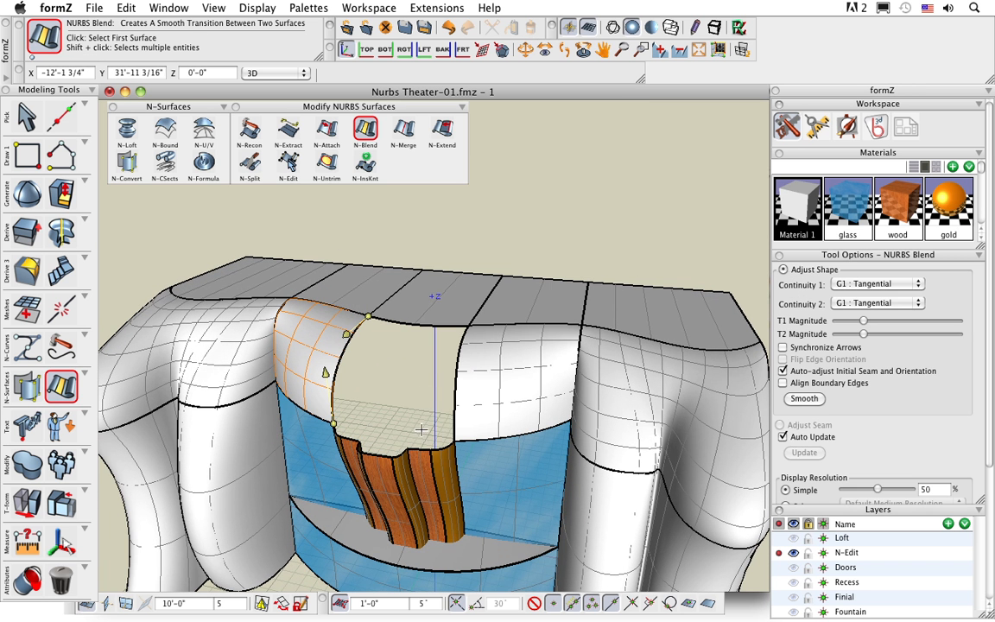
pyautogui.moveTo(421, 430); pyautogui.dragTo(400, 467, button='middle')
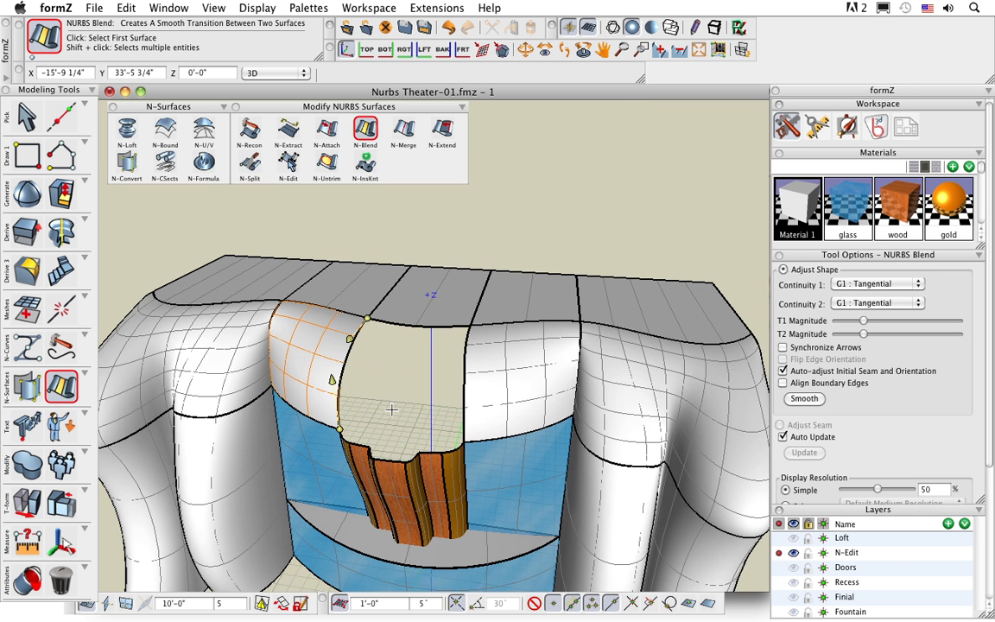
pyautogui.click(249, 163)
pyautogui.click(431, 303)
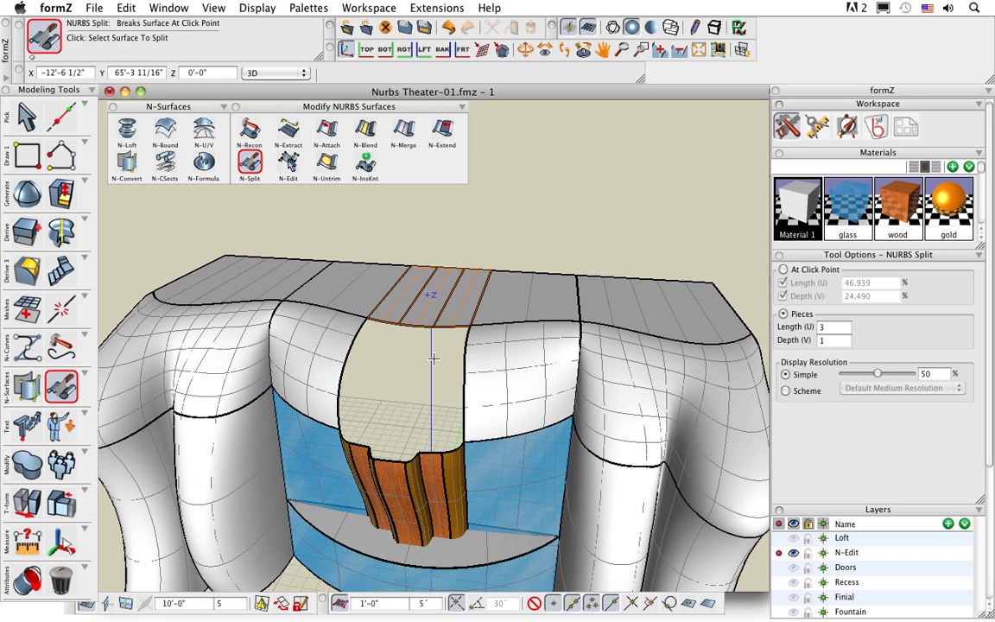
pyautogui.moveTo(433, 358); pyautogui.dragTo(429, 370, button='middle')
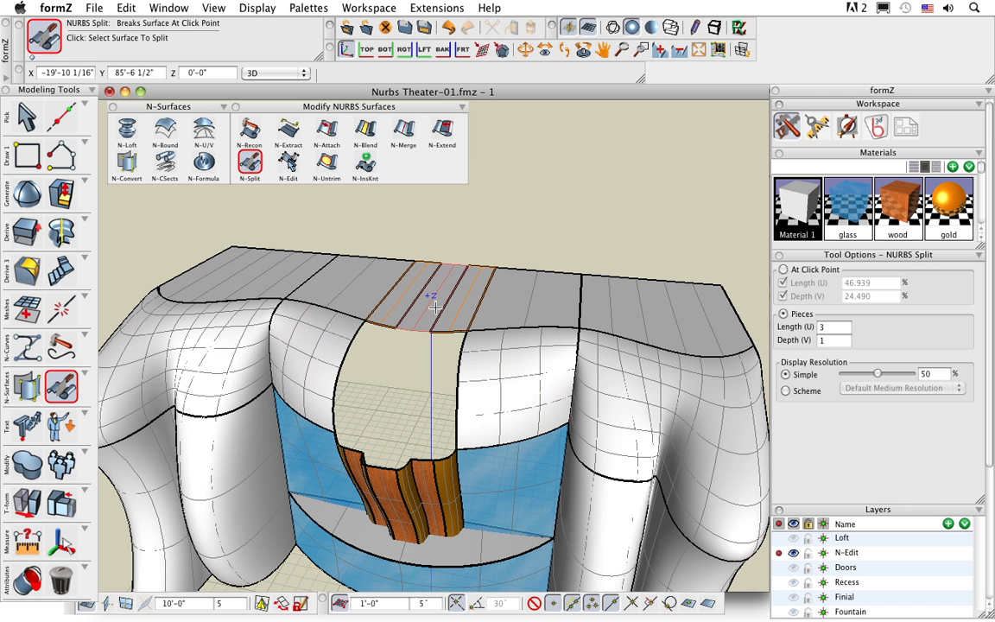
# - Blend the top edges of the three wood panels with the front edges of the three narrow roof pieces above them
pyautogui.click(365, 130)
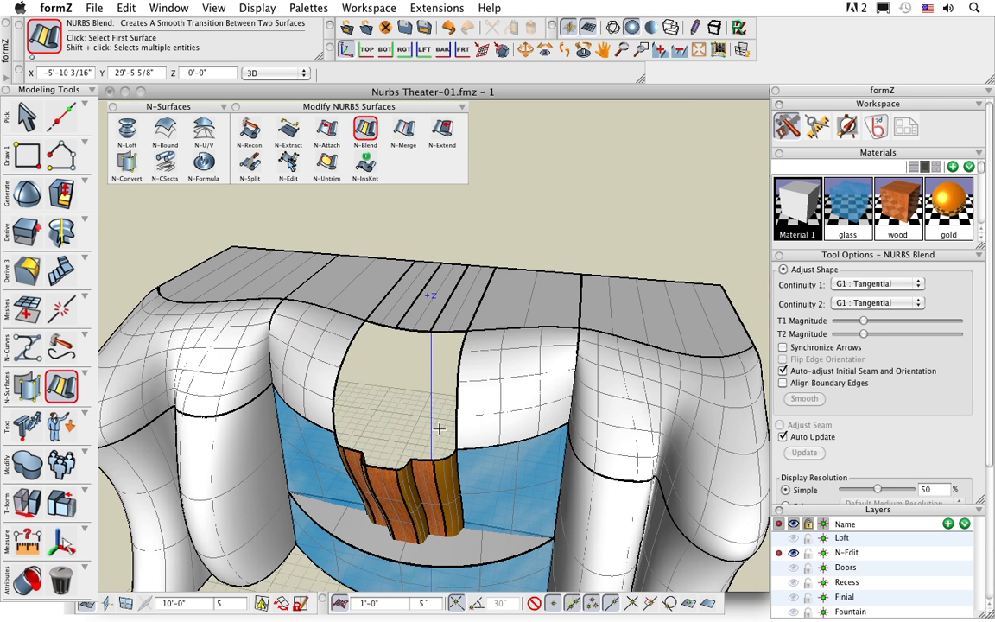
pyautogui.click(424, 460)
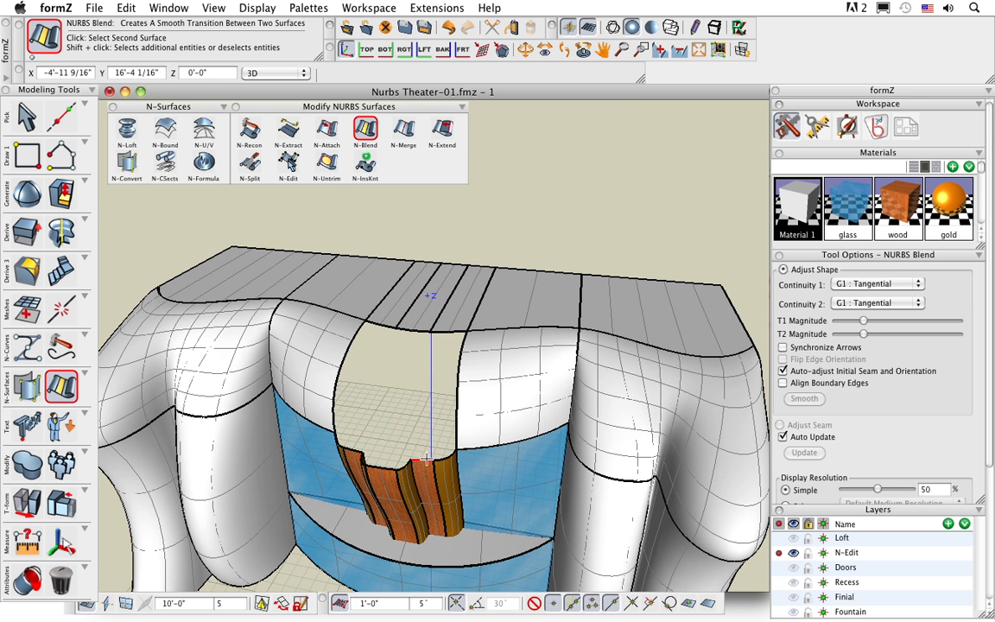
pyautogui.click(444, 330)
pyautogui.moveTo(444, 330); pyautogui.dragTo(425, 449, button='middle')
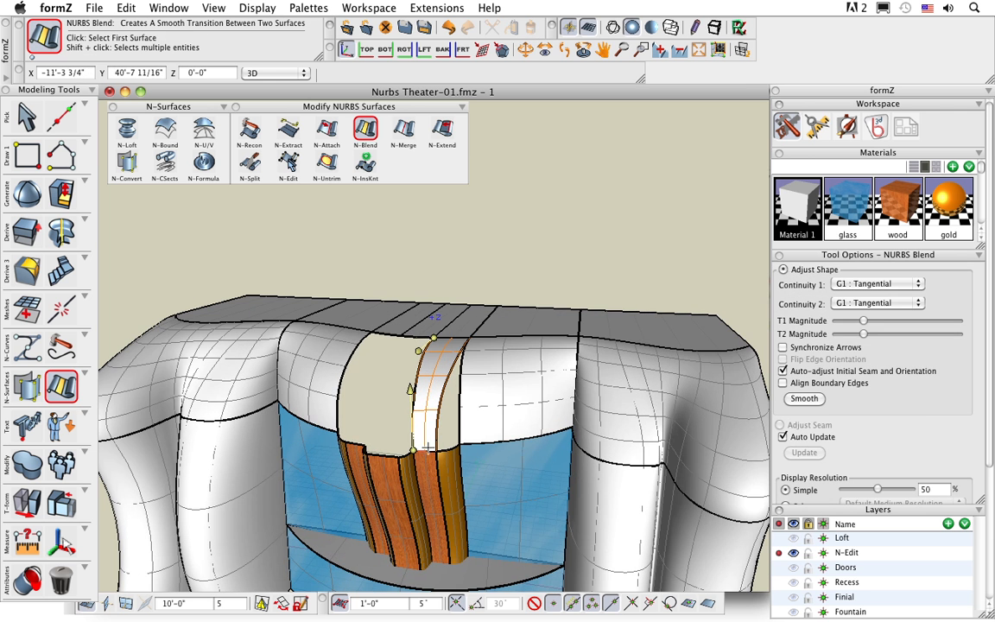
pyautogui.moveTo(493, 418)
pyautogui.mouseDown(button='middle')
pyautogui.moveTo(497, 437)
pyautogui.moveTo(490, 433)
pyautogui.mouseUp(button='middle')
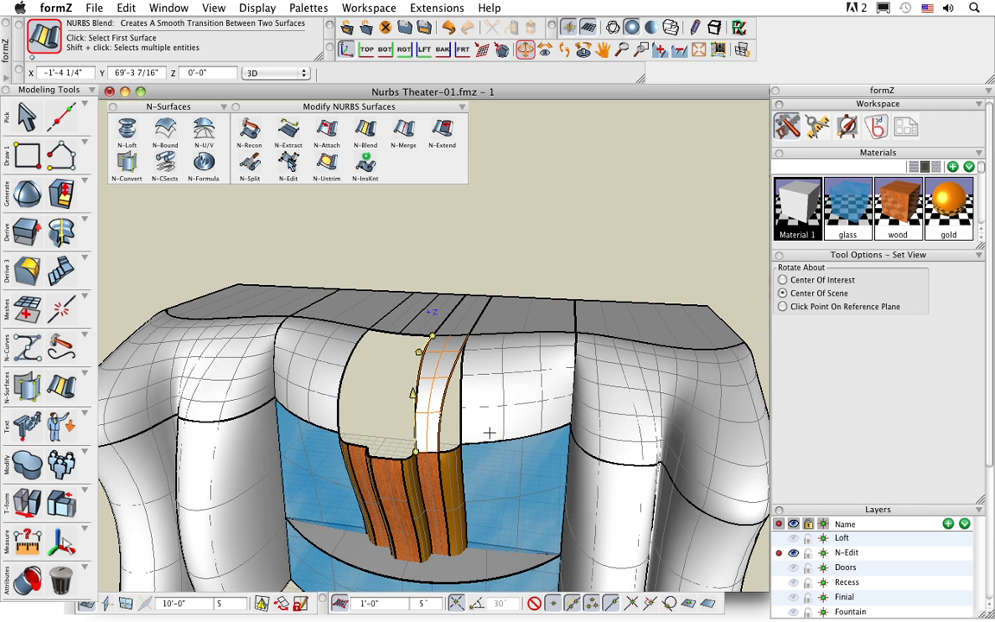
pyautogui.click(383, 456)
pyautogui.click(414, 337)
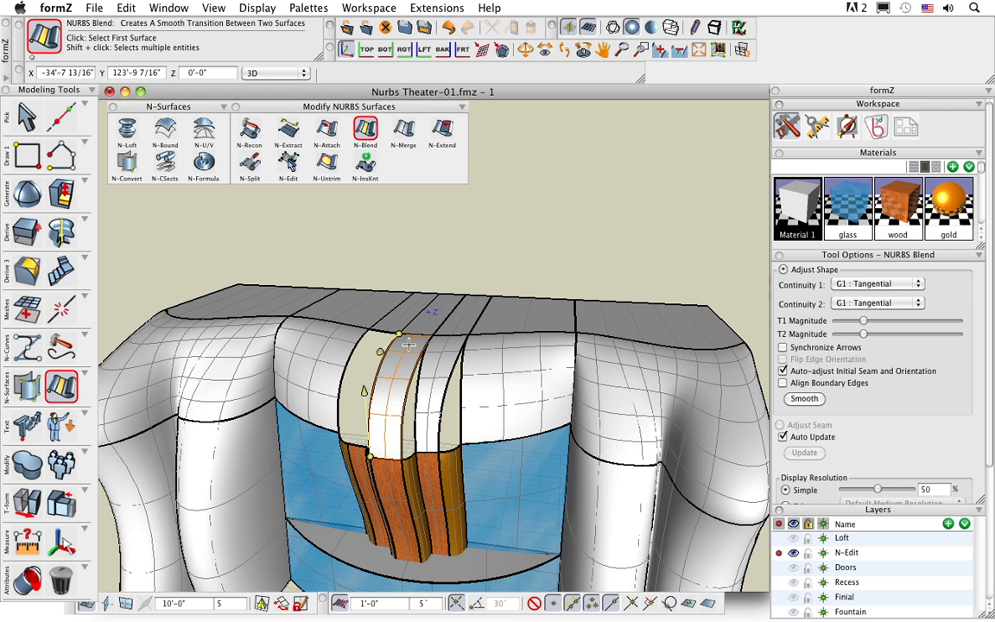
pyautogui.click(354, 443)
pyautogui.click(384, 334)
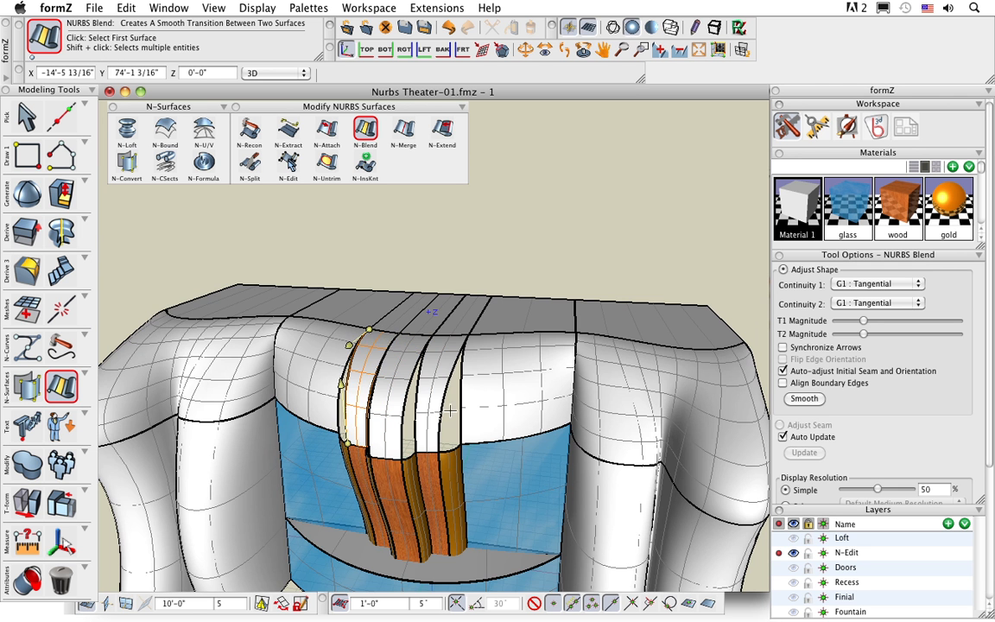
# - Apply the wood material to the three new blend strips above the wood panels
pyautogui.moveTo(460, 465)
pyautogui.mouseDown(button='middle')
pyautogui.moveTo(582, 432)
pyautogui.moveTo(453, 452)
pyautogui.mouseUp(button='middle')
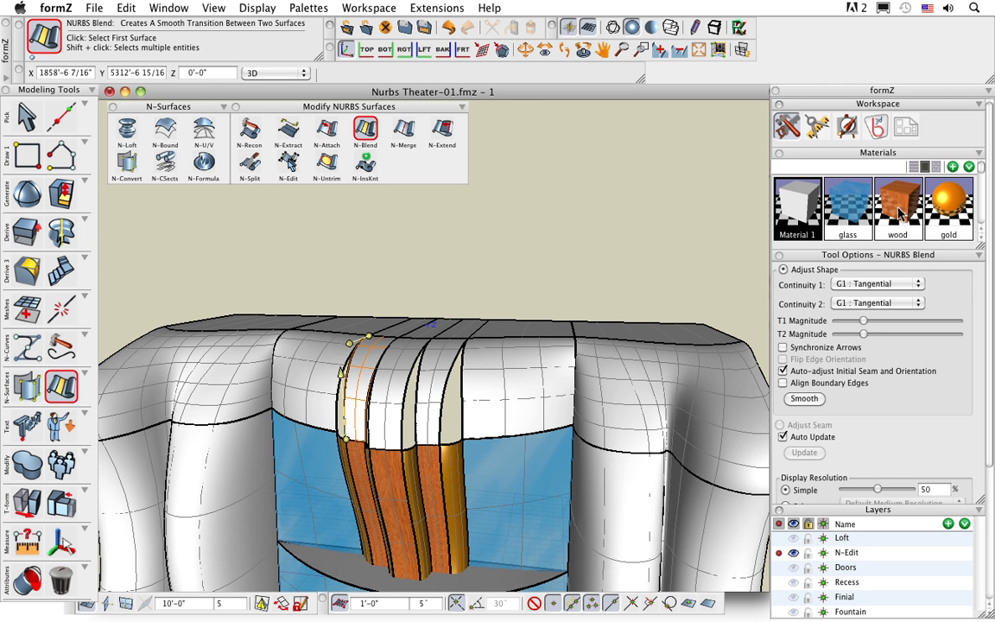
pyautogui.moveTo(898, 209); pyautogui.dragTo(374, 344)
pyautogui.moveTo(899, 207); pyautogui.dragTo(357, 352)
pyautogui.moveTo(358, 352); pyautogui.dragTo(469, 455, button='middle')
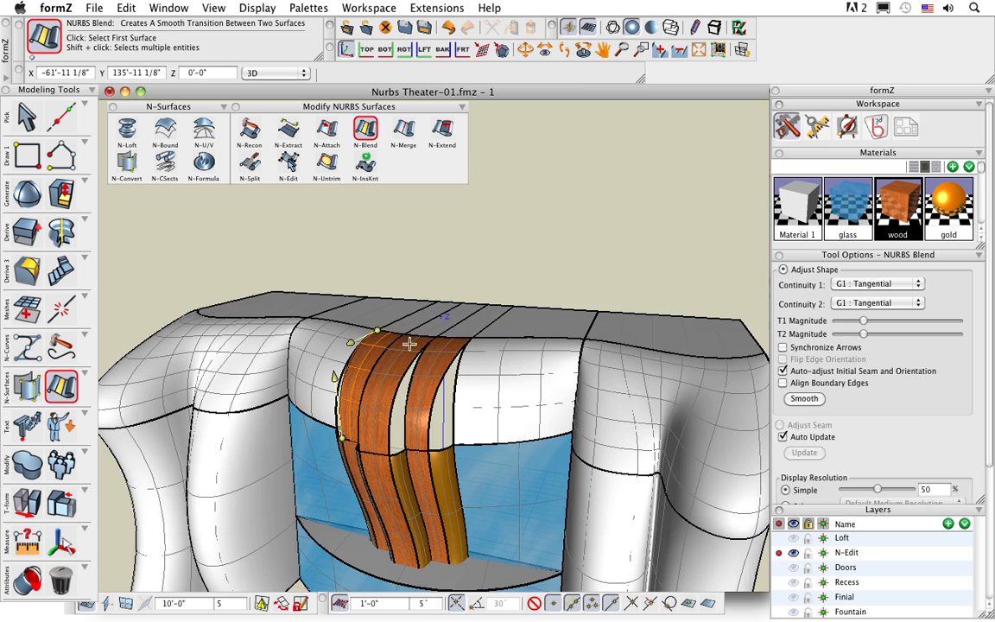
# - Delete the gold side surfaces between and beside the wood panels, leaving only the wood strips
pyautogui.moveTo(514, 426)
pyautogui.mouseDown(button='middle')
pyautogui.moveTo(493, 344)
pyautogui.moveTo(516, 413)
pyautogui.mouseUp(button='middle')
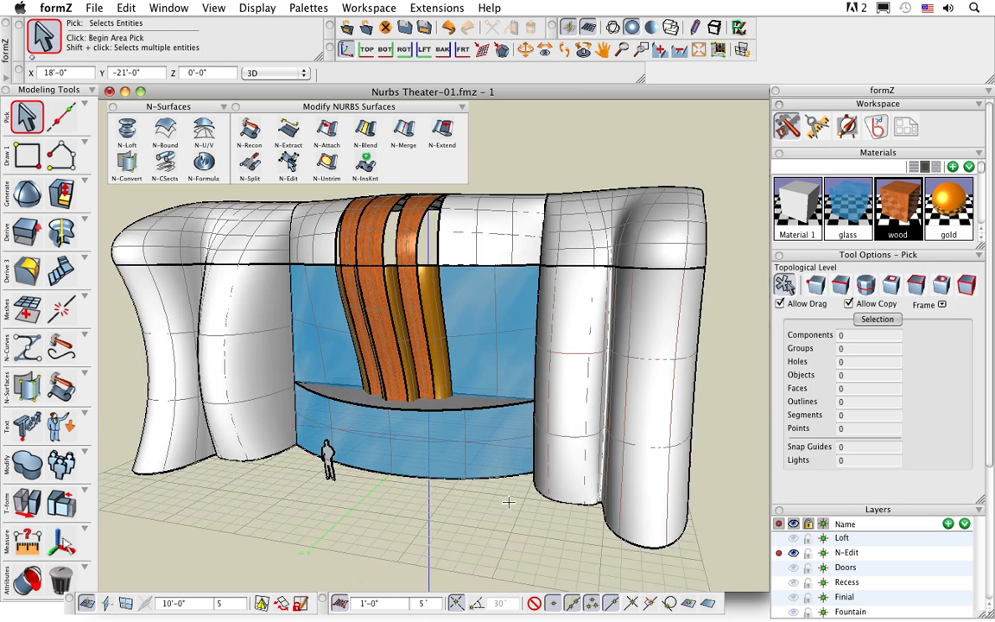
pyautogui.moveTo(492, 517); pyautogui.dragTo(488, 529, button='middle')
pyautogui.scroll(5, 400, 260)
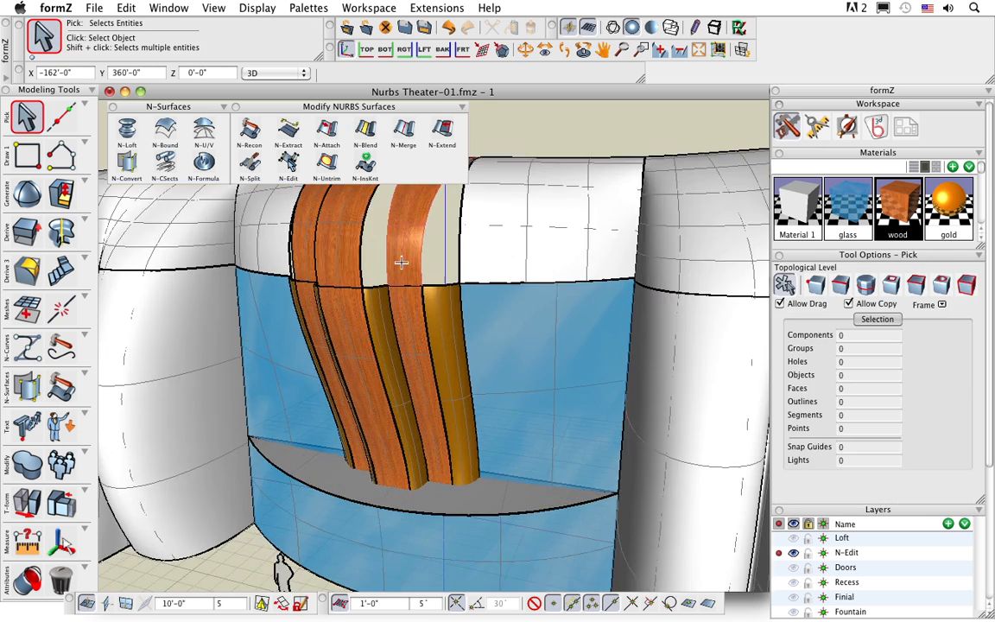
pyautogui.moveTo(399, 298); pyautogui.dragTo(427, 359, button='middle')
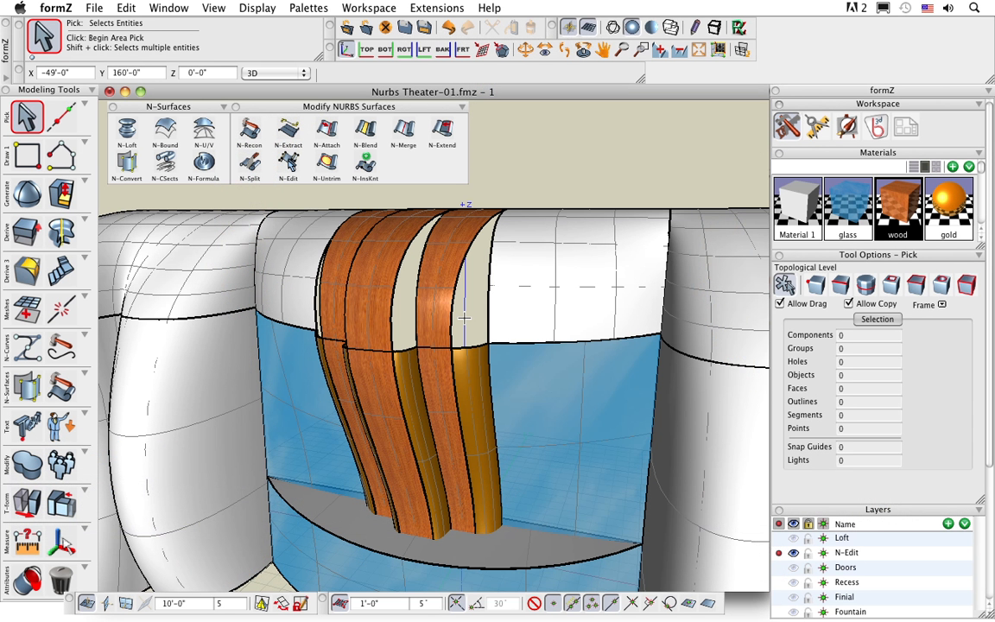
pyautogui.scroll(-2, 463, 318)
pyautogui.moveTo(478, 404)
pyautogui.mouseDown(button='middle')
pyautogui.moveTo(491, 404)
pyautogui.moveTo(486, 389)
pyautogui.mouseUp(button='middle')
pyautogui.scroll(2, 437, 358)
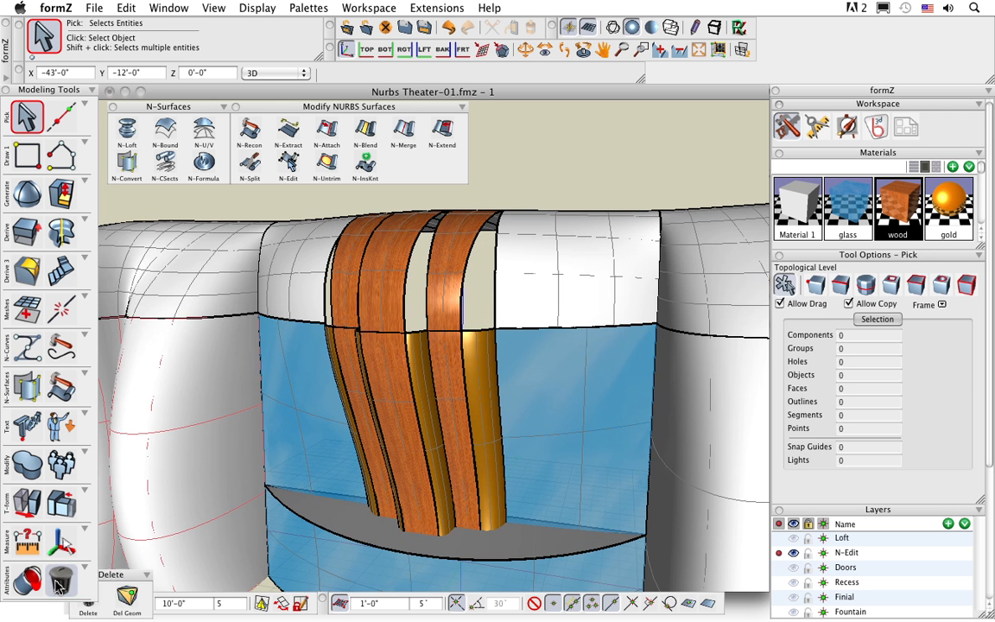
pyautogui.click(61, 579)
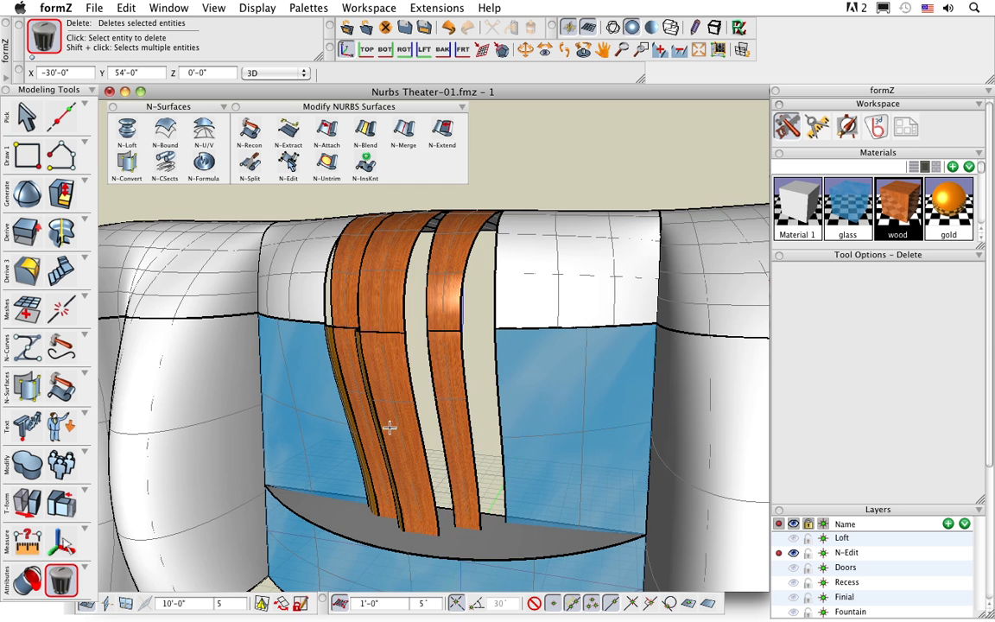
pyautogui.moveTo(388, 423); pyautogui.dragTo(513, 394, button='middle')
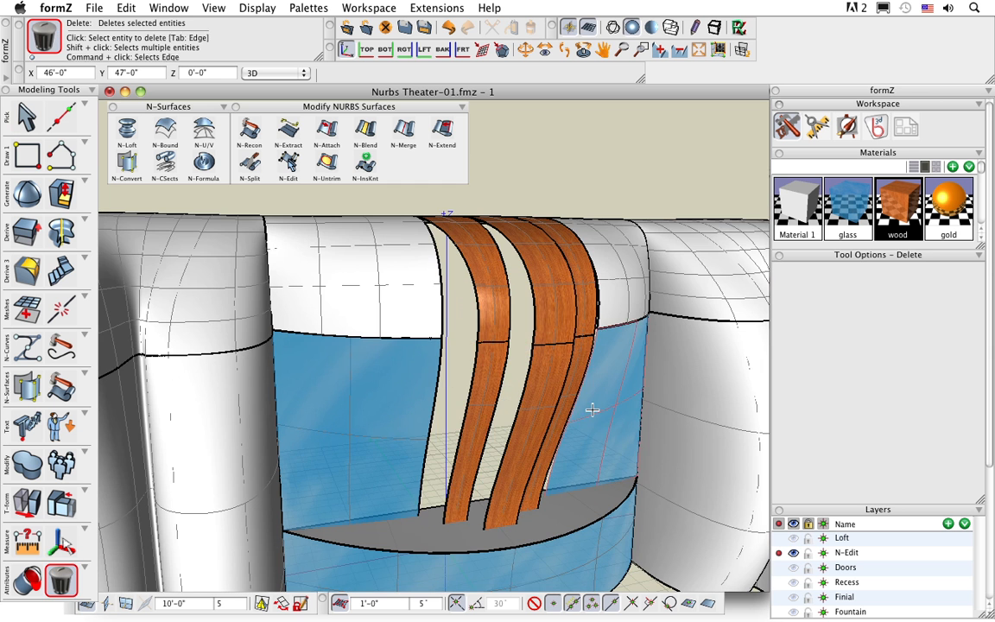
pyautogui.moveTo(591, 406); pyautogui.dragTo(445, 416, button='middle')
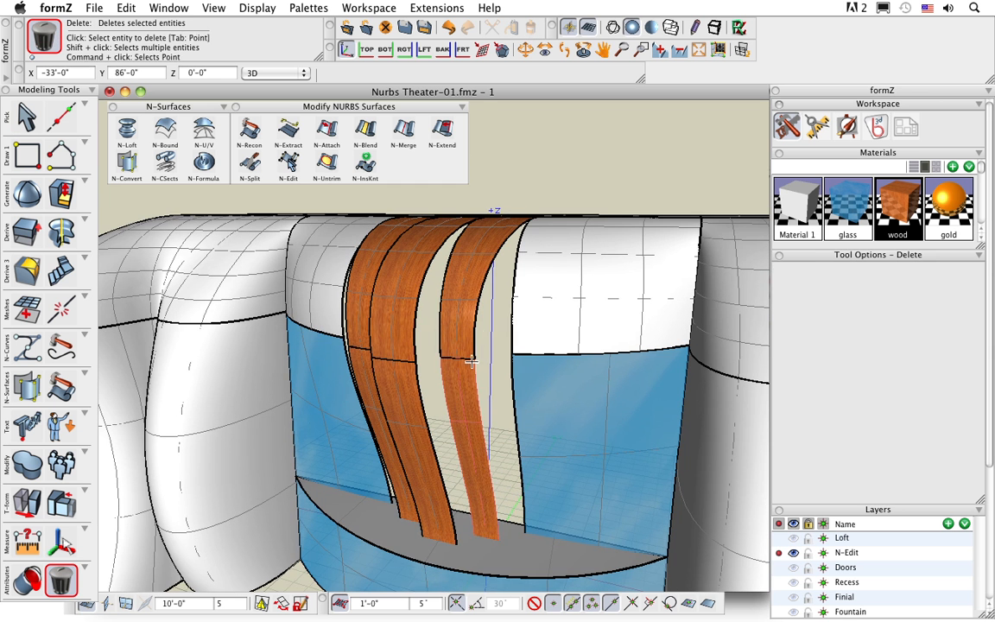
pyautogui.scroll(2, 472, 358)
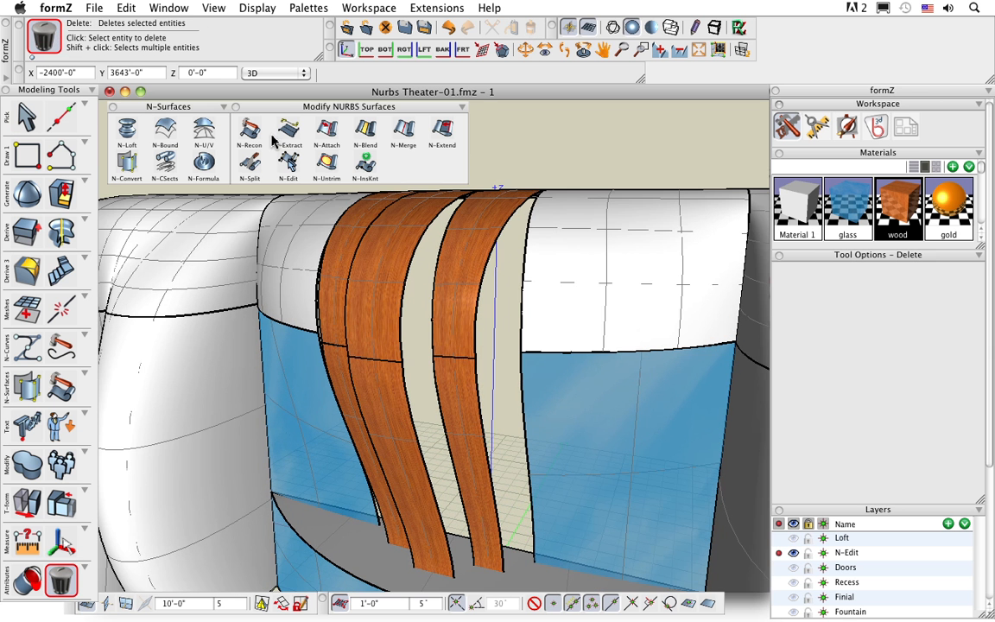
# - Merge the right wood strip's roof blend with its wall panel using NURBS Merge, trimming them about 10 7/16" and 7 11/16" at the seam
pyautogui.click(403, 127)
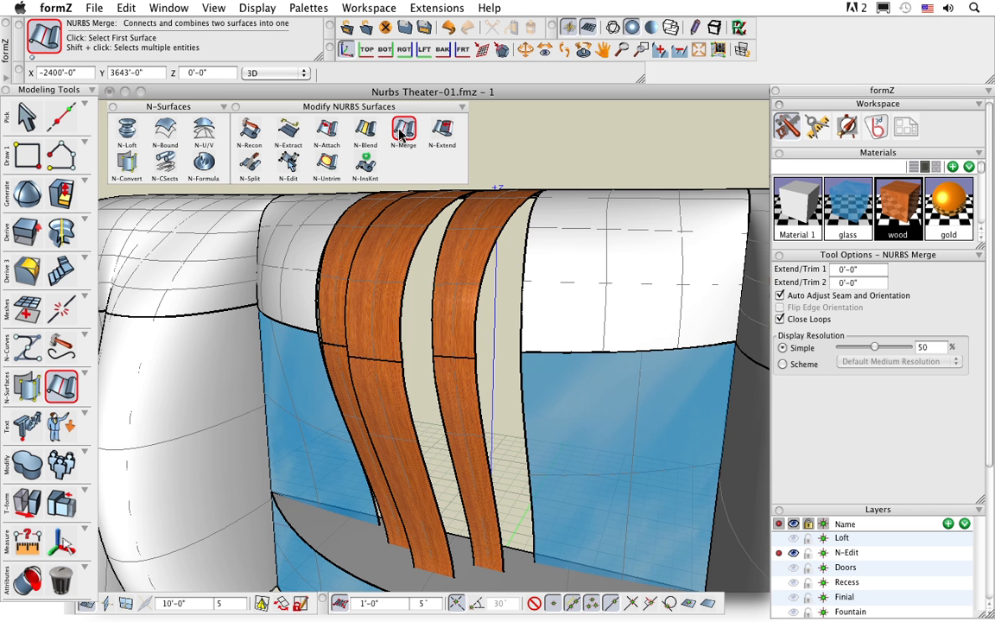
pyautogui.click(451, 374)
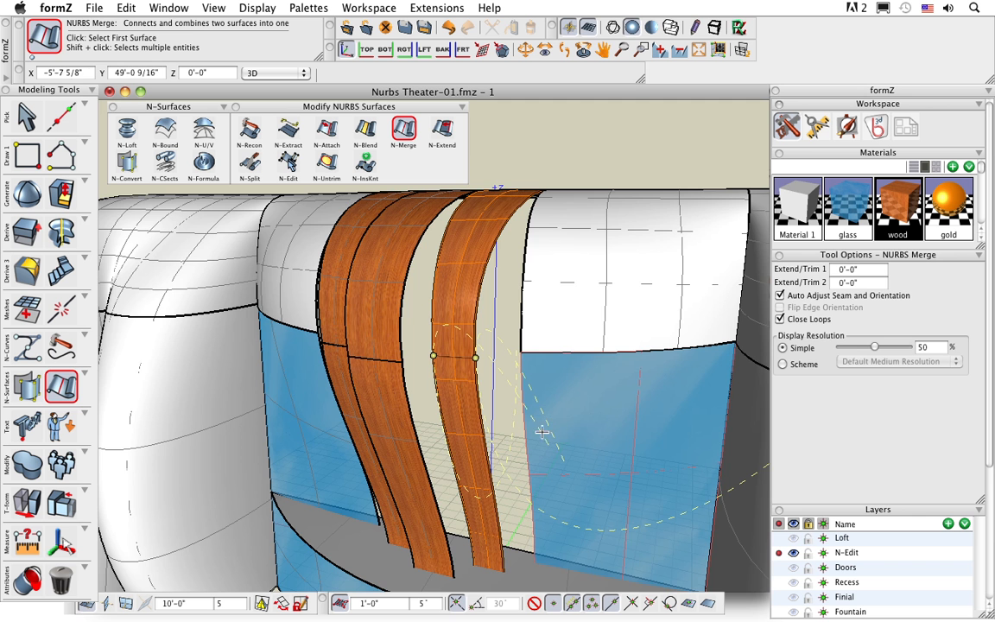
pyautogui.moveTo(528, 448); pyautogui.dragTo(537, 437, button='middle')
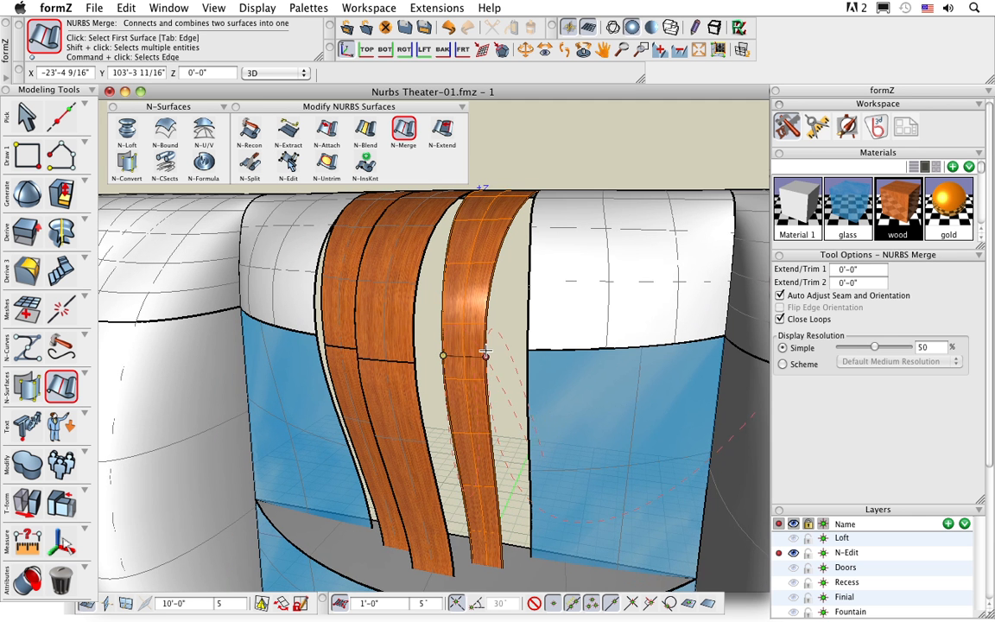
pyautogui.scroll(2, 484, 354)
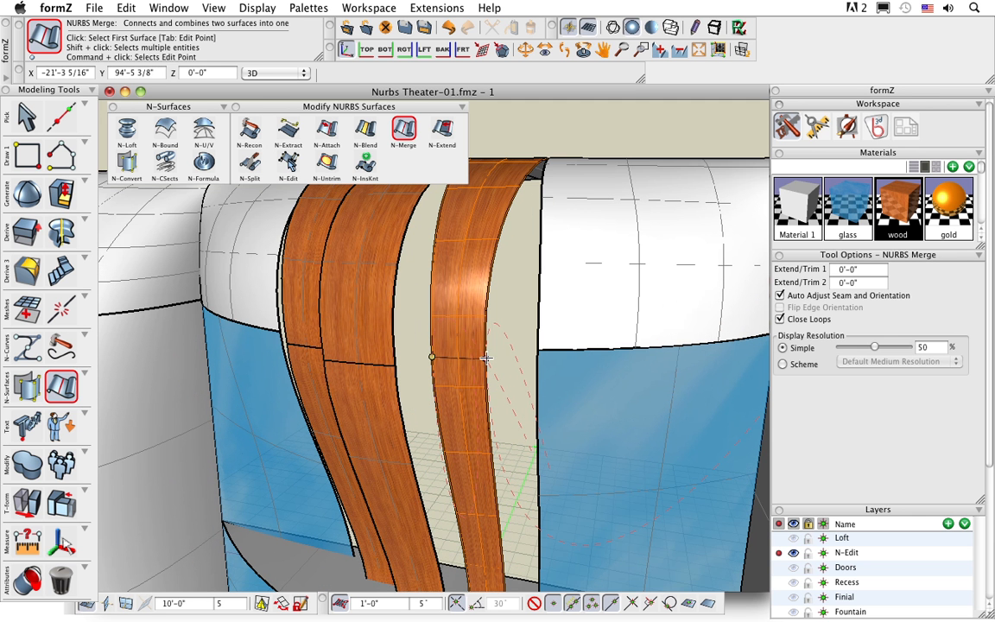
pyautogui.click(486, 357)
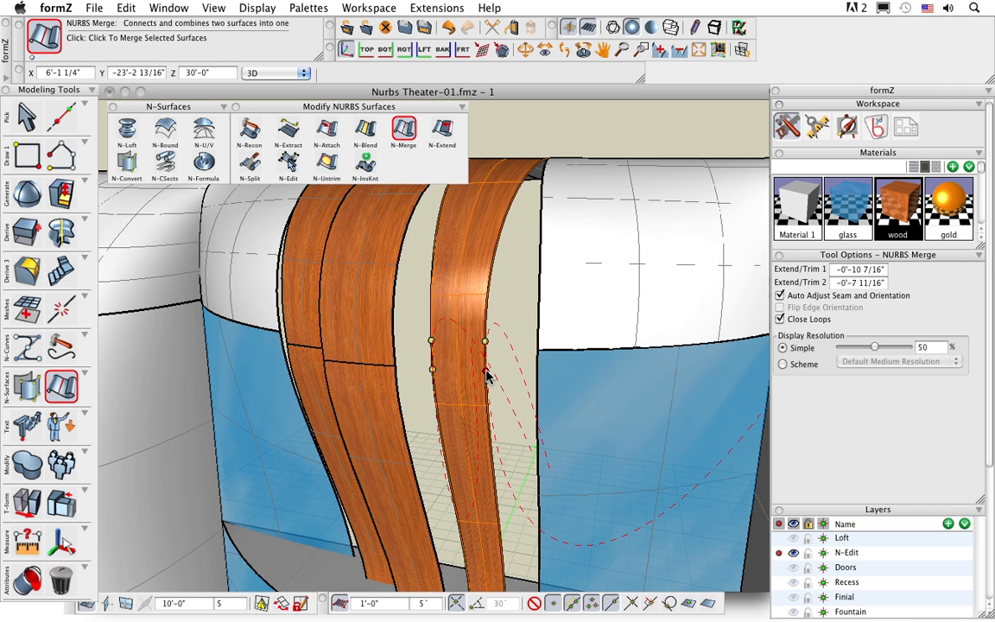
pyautogui.click(486, 371)
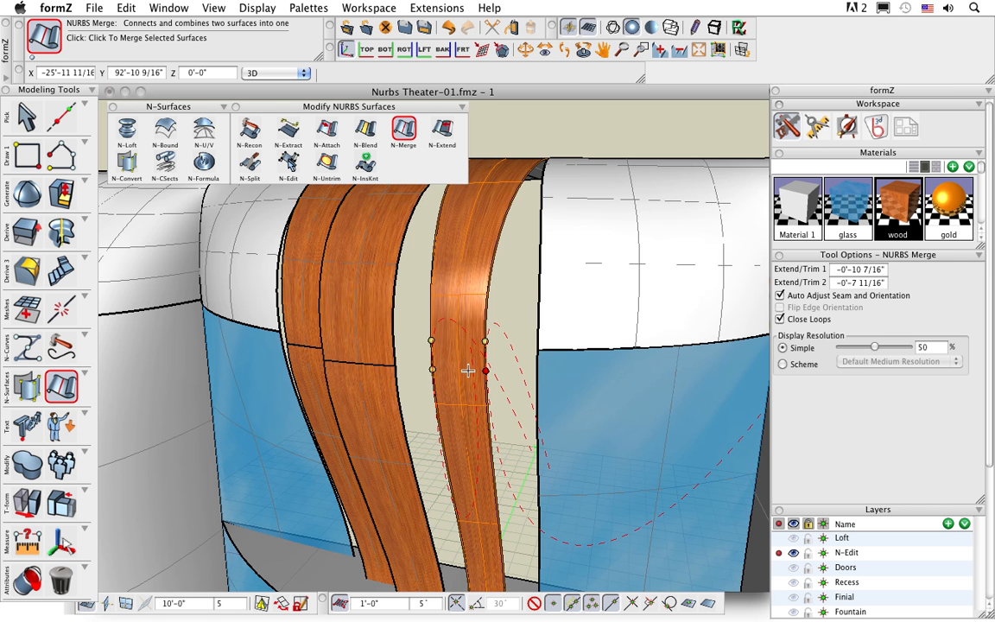
pyautogui.click(497, 268)
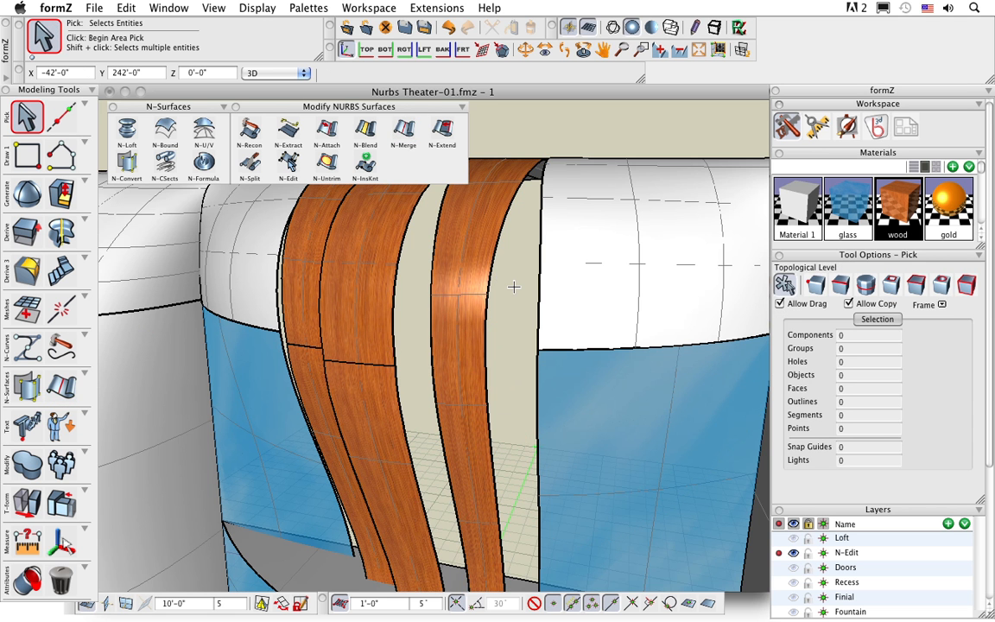
# - Merge the upper and lower surfaces of the middle wood strip, trimming them about 7 5/16" and 4 7/16" at the seam
pyautogui.moveTo(419, 372); pyautogui.dragTo(453, 373, button='middle')
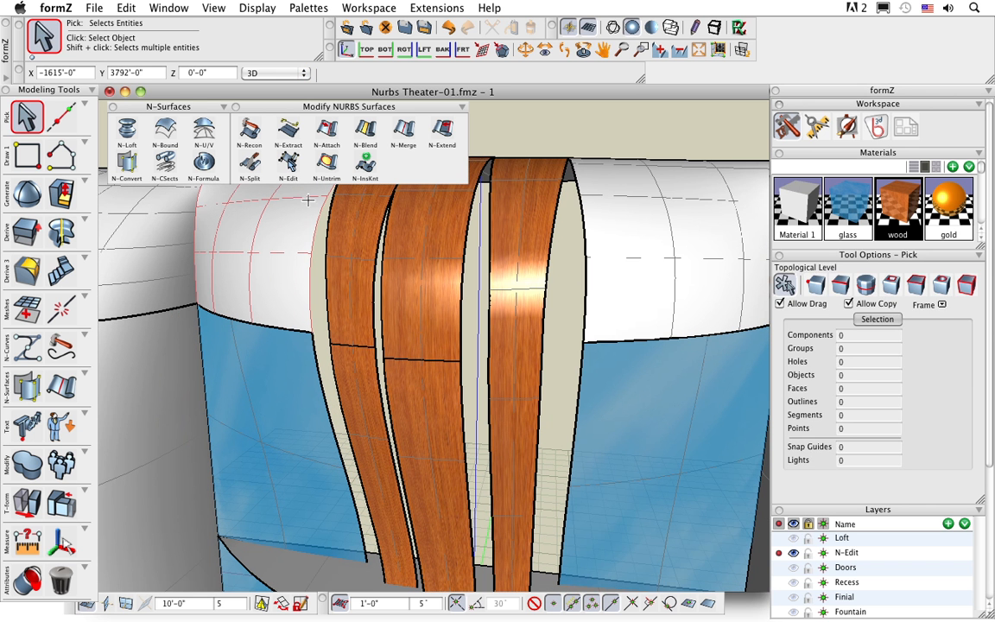
pyautogui.click(404, 129)
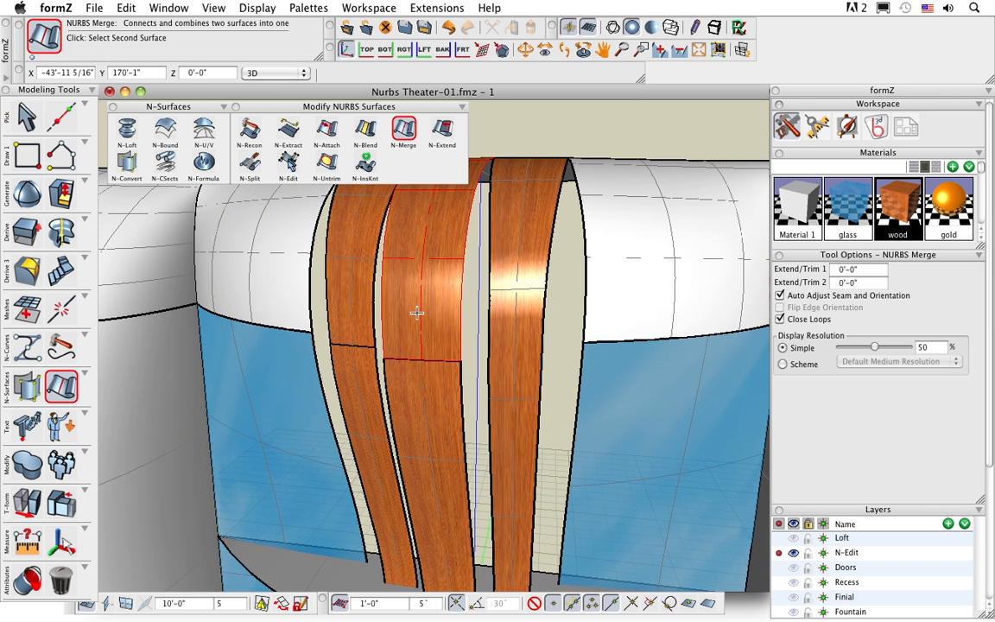
pyautogui.click(461, 356)
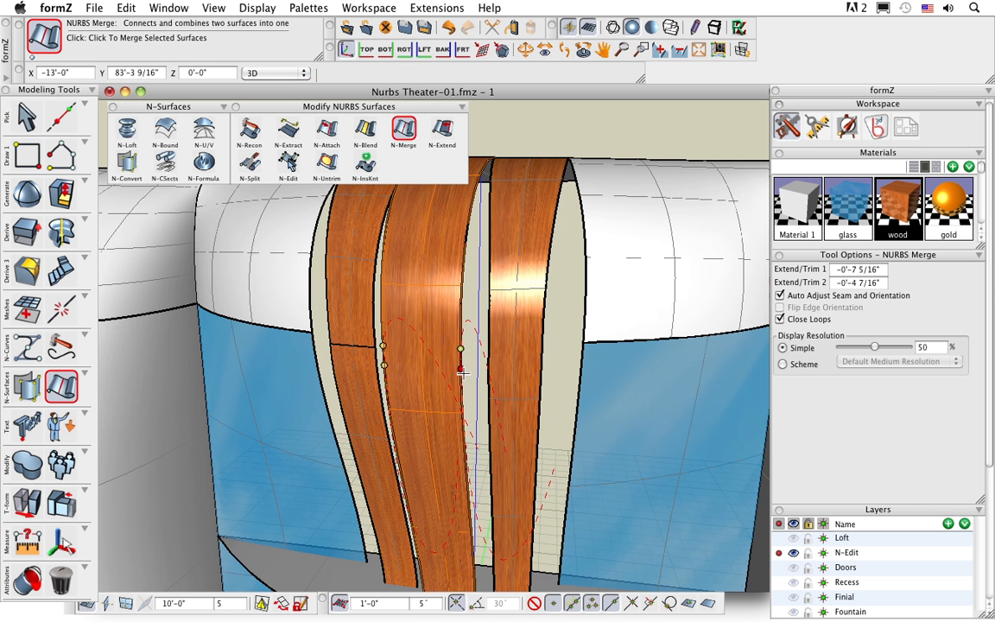
pyautogui.click(463, 367)
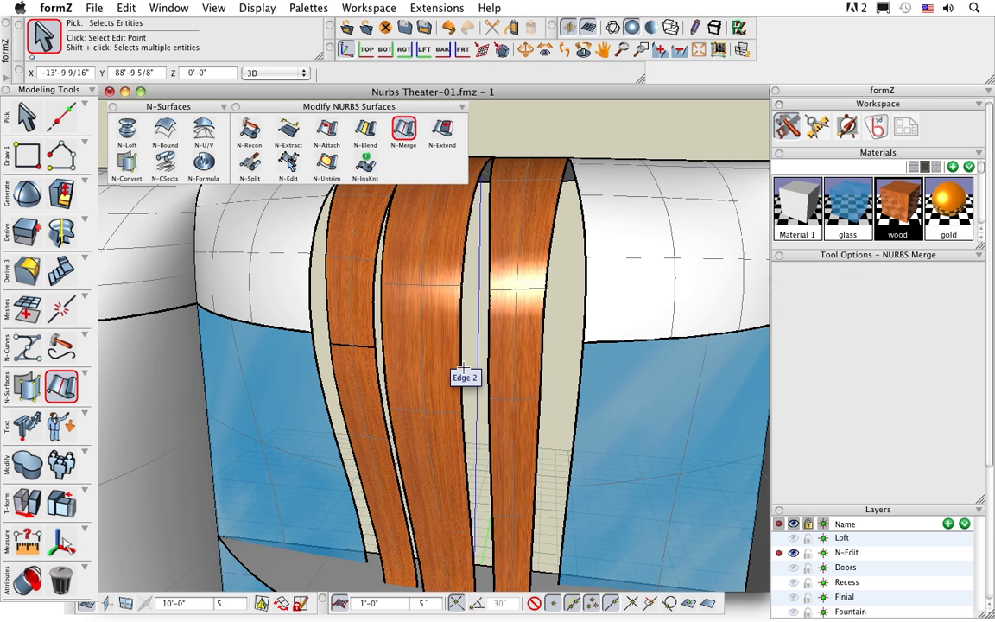
# - Merge the upper and lower surfaces of the left wood strip, trimming them about 5 3/8" and 4 7/8" at the seam
pyautogui.moveTo(372, 415); pyautogui.dragTo(393, 413, button='middle')
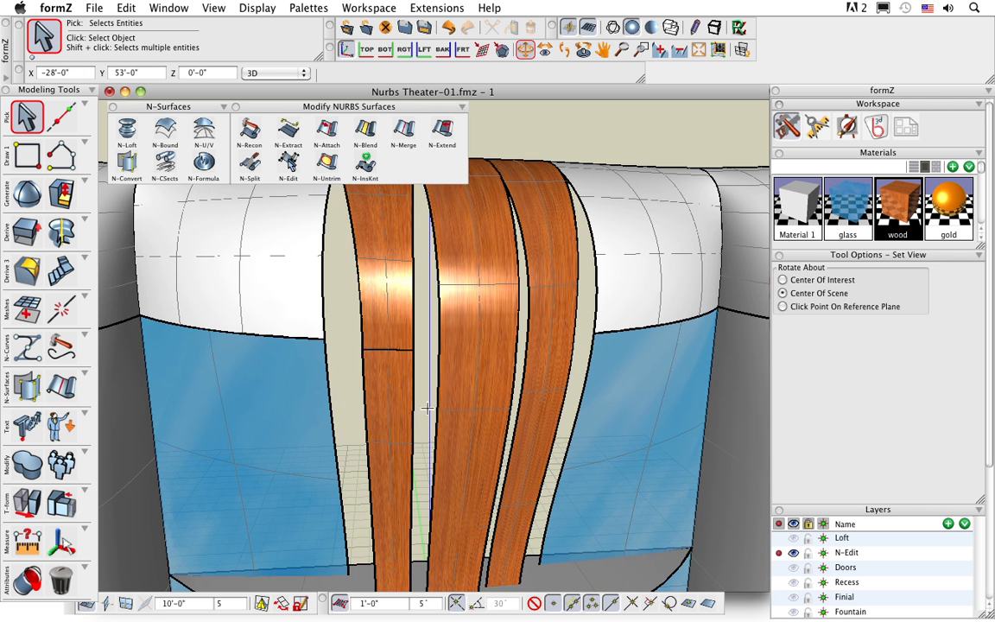
pyautogui.click(404, 128)
pyautogui.click(391, 288)
pyautogui.click(389, 377)
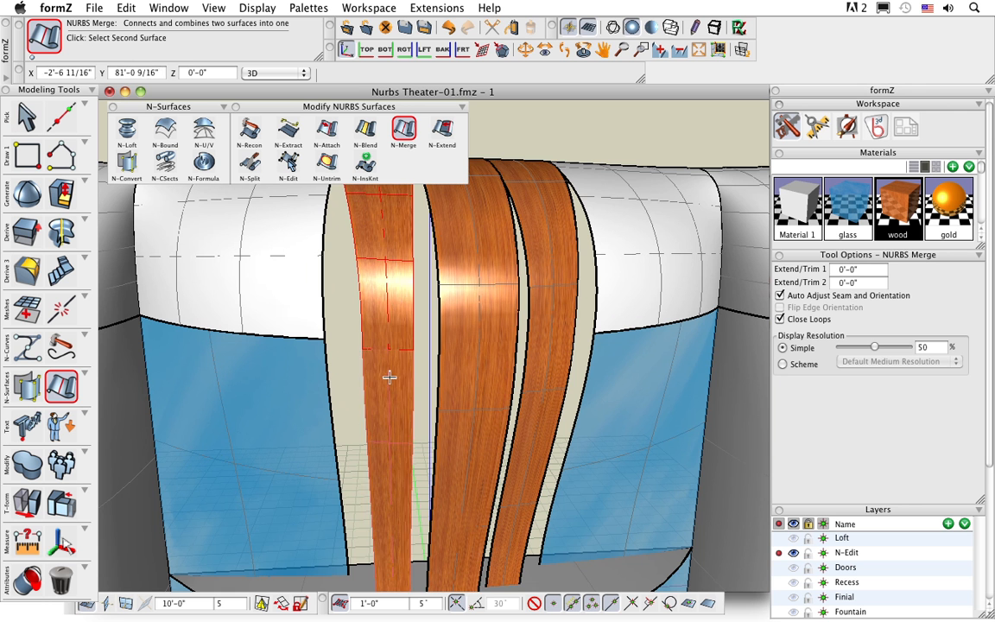
pyautogui.click(414, 348)
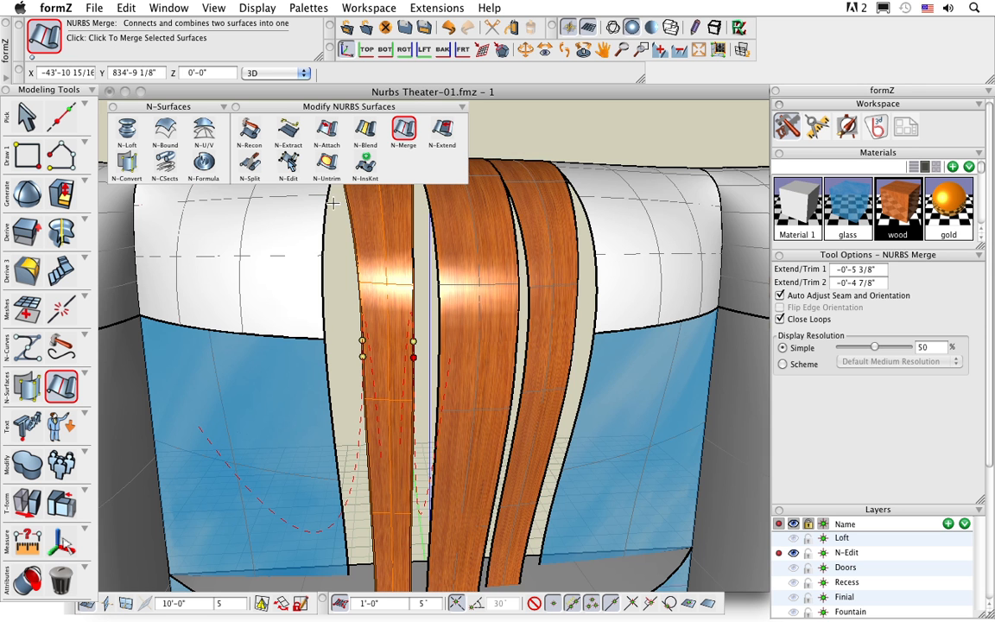
pyautogui.press('q')
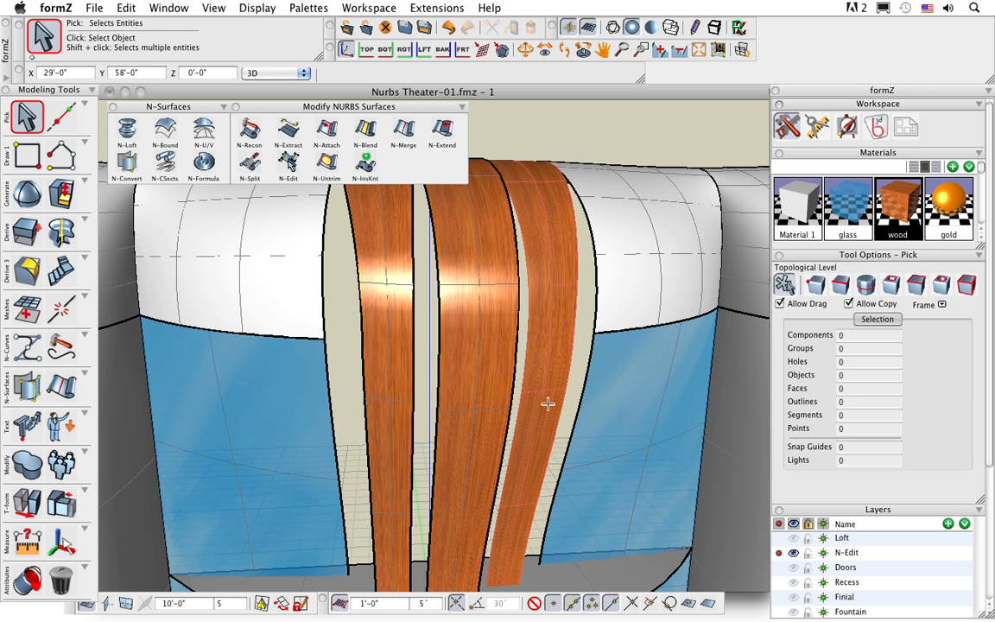
# - Make gold the active material and set Continuity 2 of the NURBS Blend to G0 : Positional
pyautogui.moveTo(547, 404); pyautogui.dragTo(337, 334, button='middle')
pyautogui.scroll(-5, 338, 333)
pyautogui.moveTo(387, 383); pyautogui.dragTo(412, 319, button='middle')
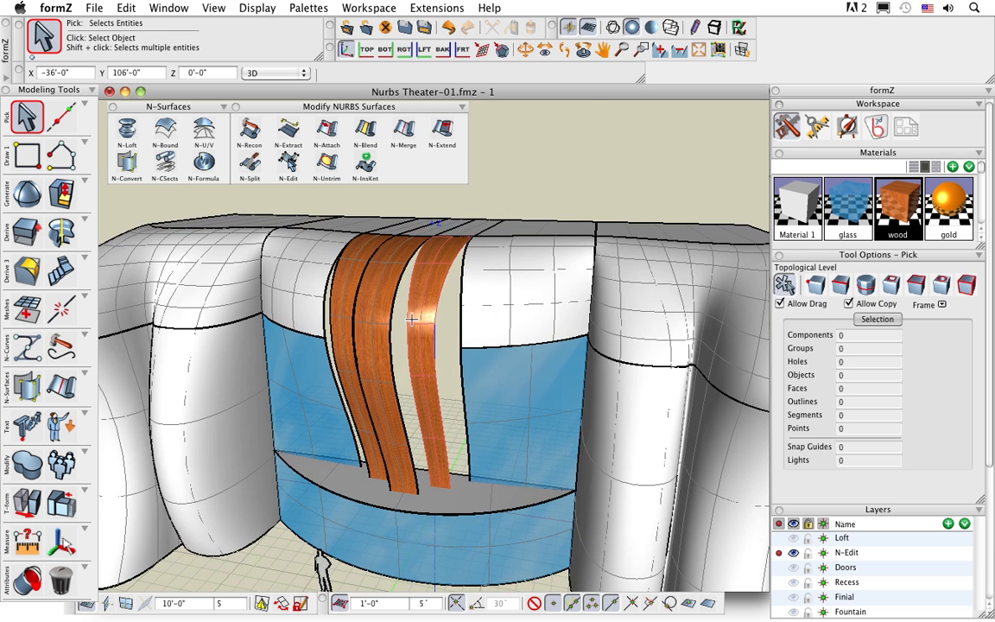
pyautogui.scroll(3, 395, 329)
pyautogui.moveTo(410, 359); pyautogui.dragTo(416, 337, button='middle')
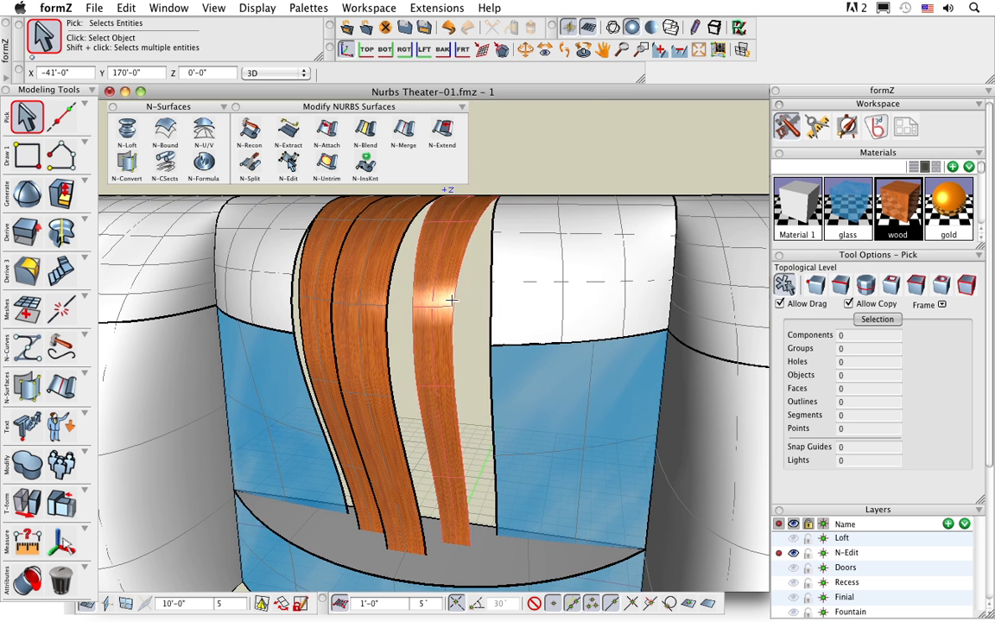
pyautogui.click(952, 214)
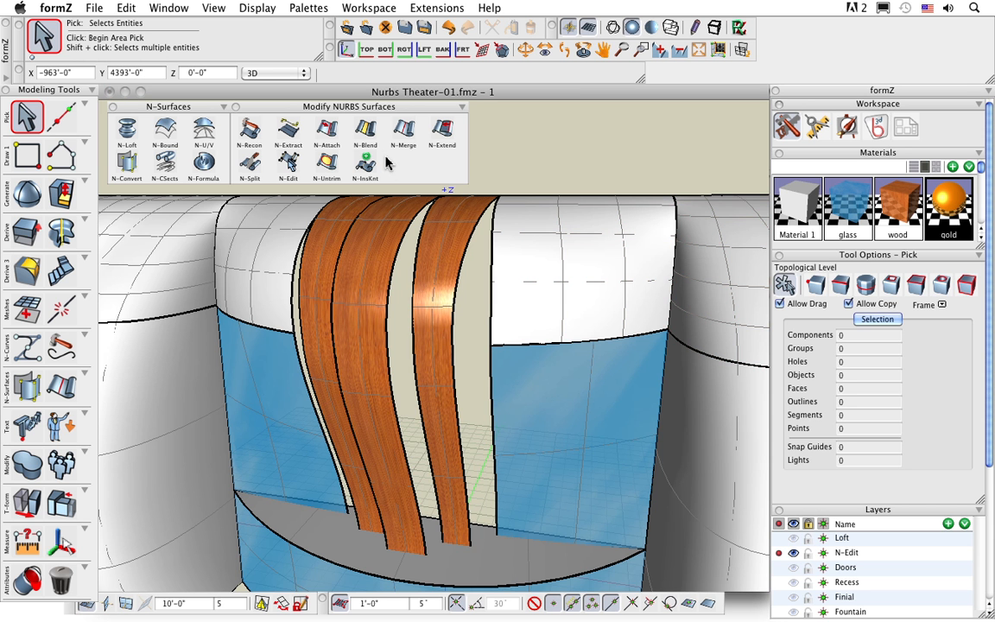
pyautogui.click(370, 134)
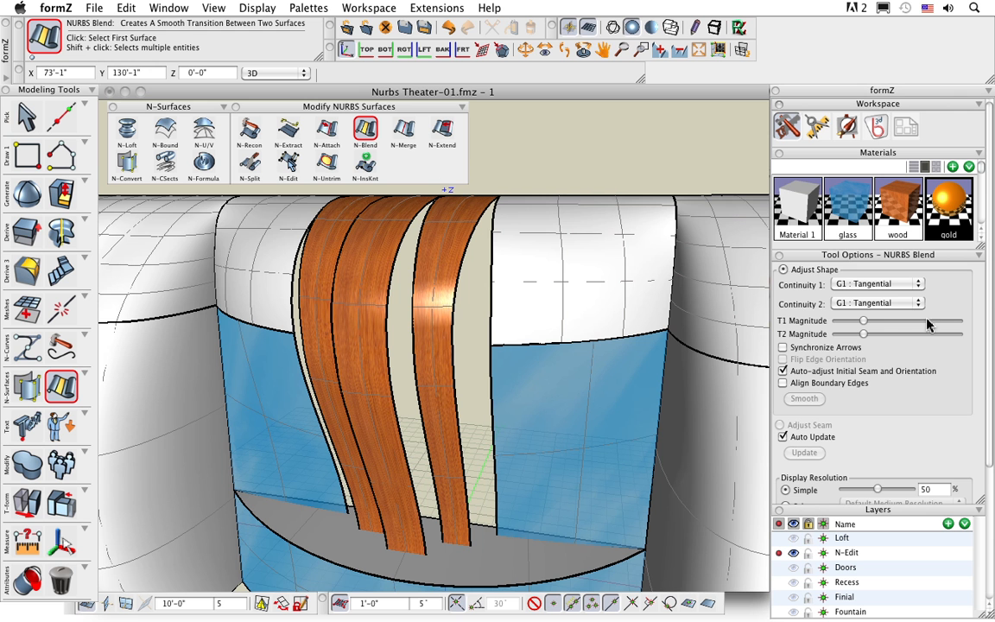
pyautogui.click(870, 304)
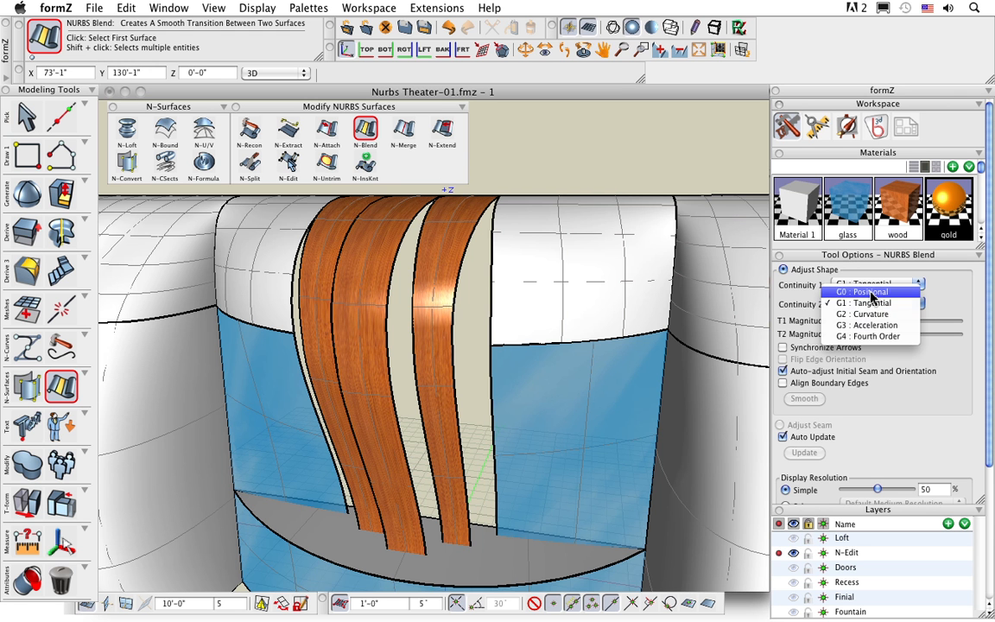
pyautogui.click(872, 289)
# - Blend the facing edges of the middle and right wood strips, and those of the left and middle strips, in gold
pyautogui.scroll(2, 397, 340)
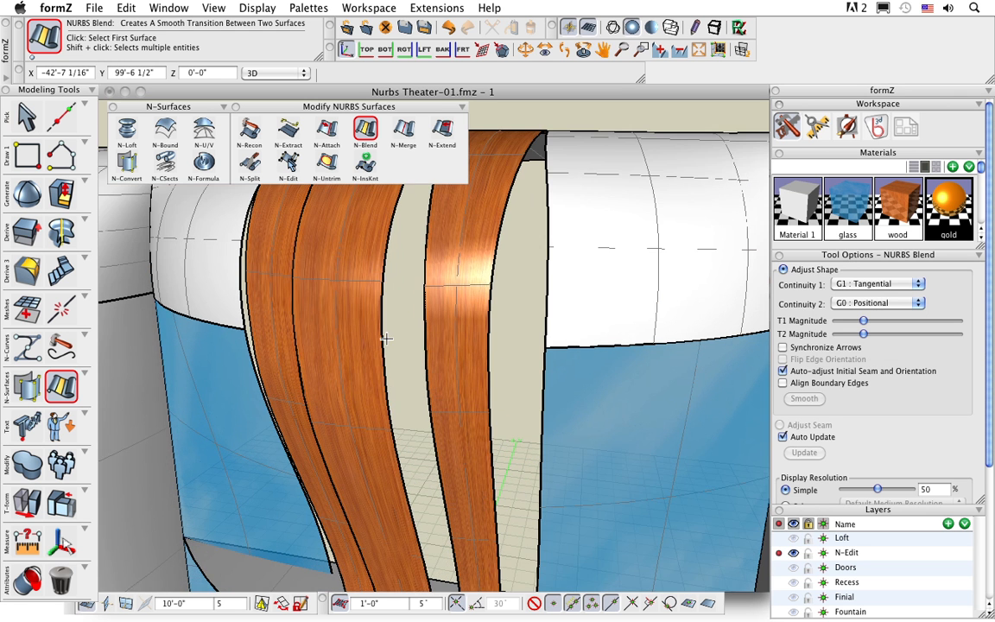
pyautogui.click(384, 337)
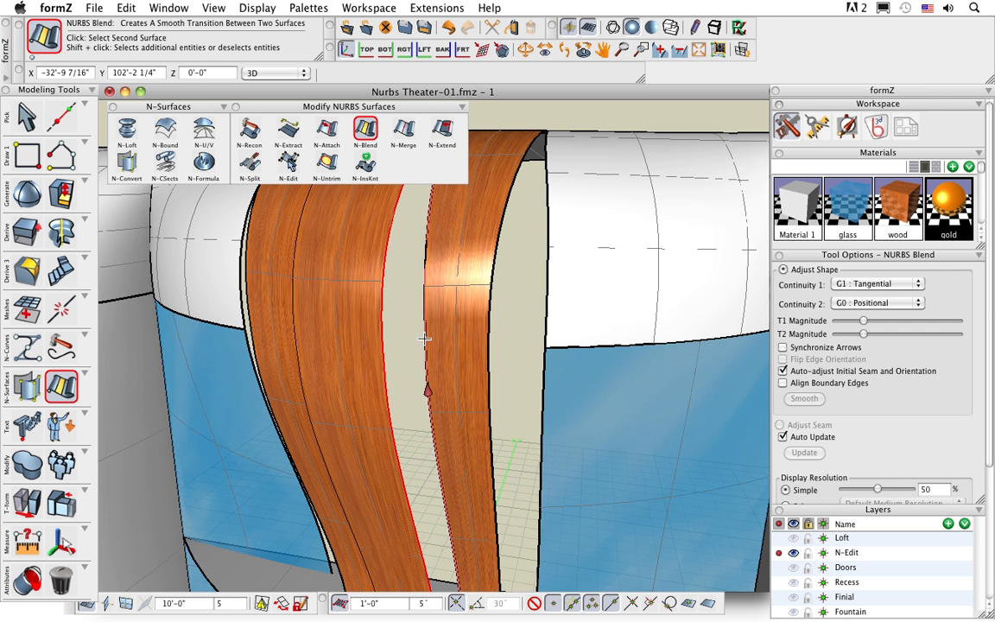
pyautogui.click(424, 339)
pyautogui.scroll(-3, 436, 366)
pyautogui.moveTo(340, 401); pyautogui.dragTo(447, 372, button='middle')
pyautogui.click(436, 365)
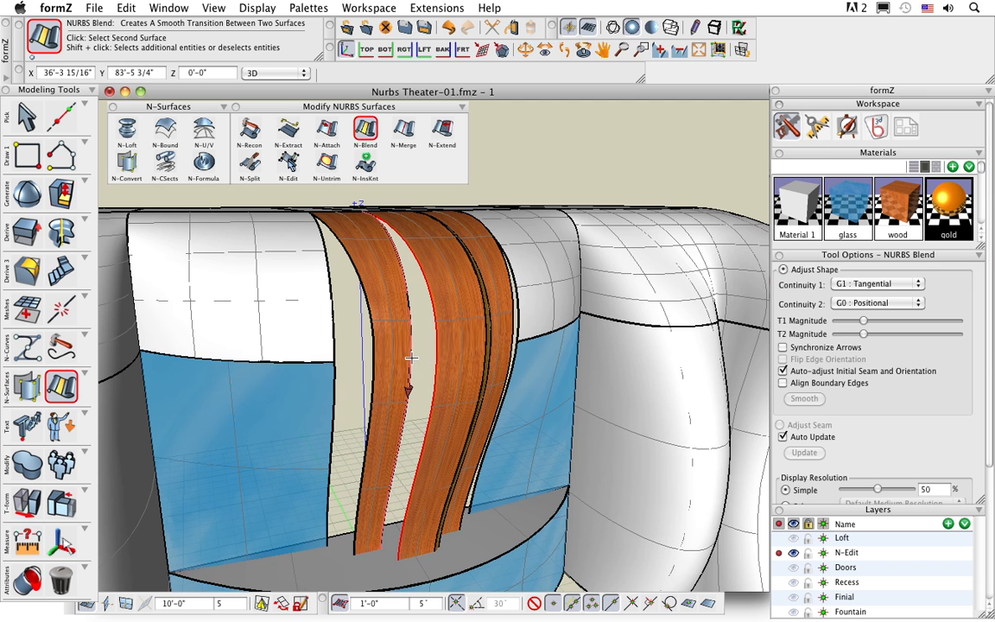
pyautogui.click(413, 360)
# - Blend the right wood strip's outer edge with the adjoining roof and glass edges in gold
pyautogui.moveTo(540, 405); pyautogui.dragTo(471, 401, button='middle')
pyautogui.click(413, 354)
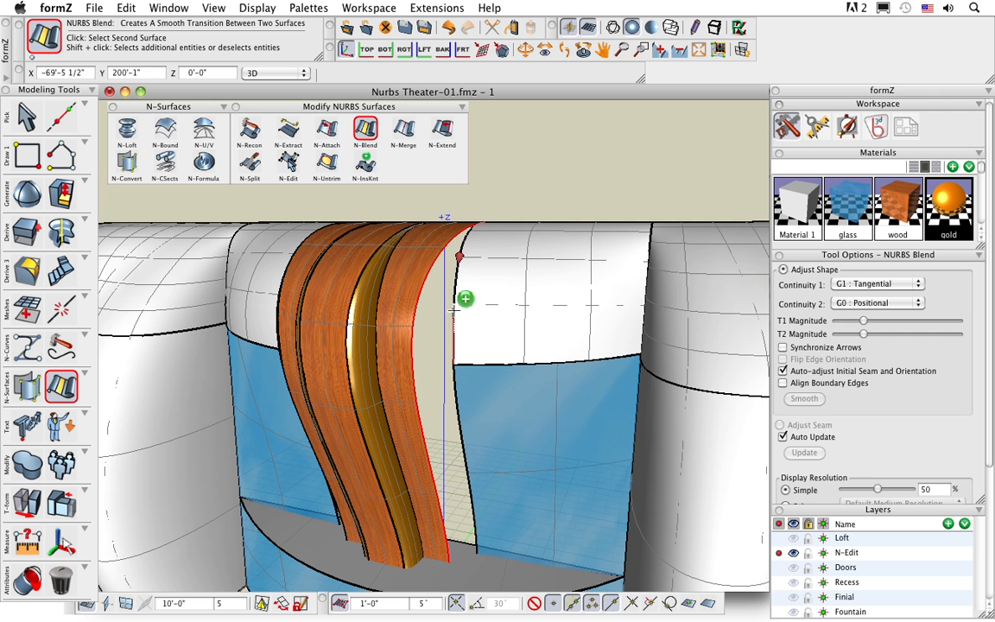
pyautogui.click(453, 309)
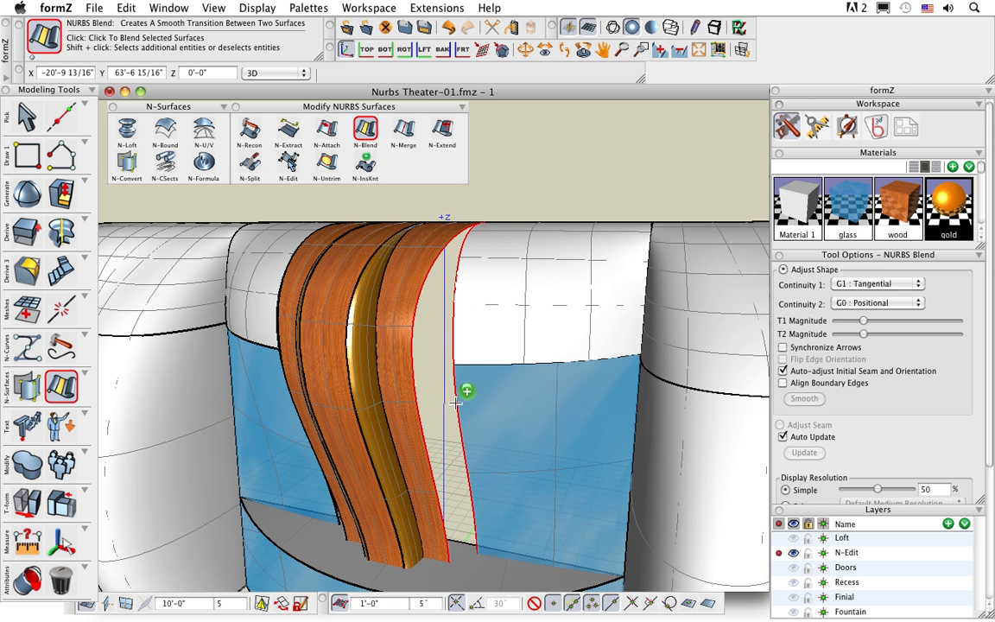
pyautogui.click(537, 169)
pyautogui.scroll(2, 446, 389)
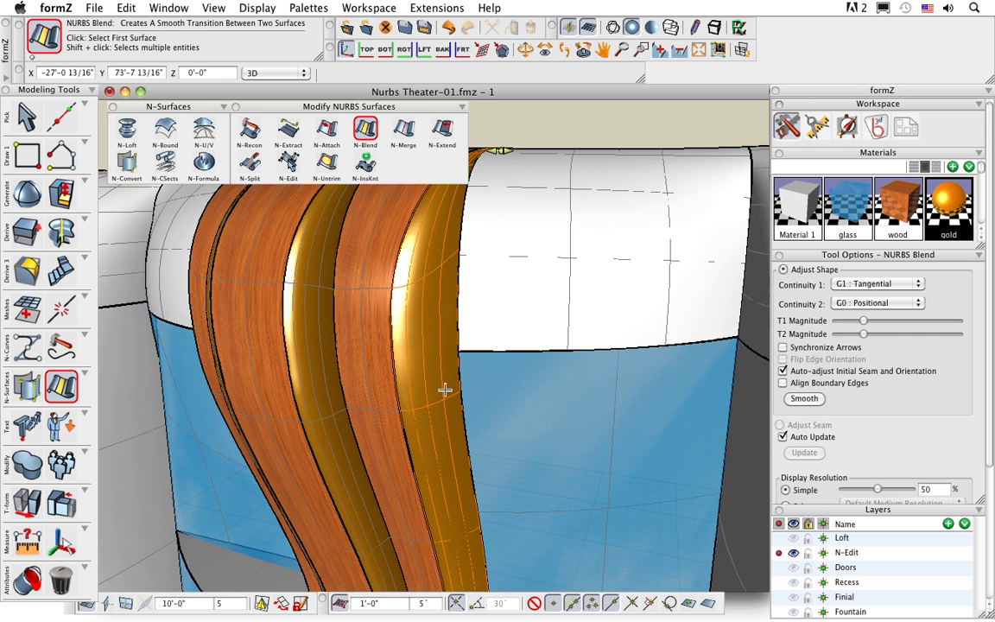
pyautogui.scroll(-2, 464, 346)
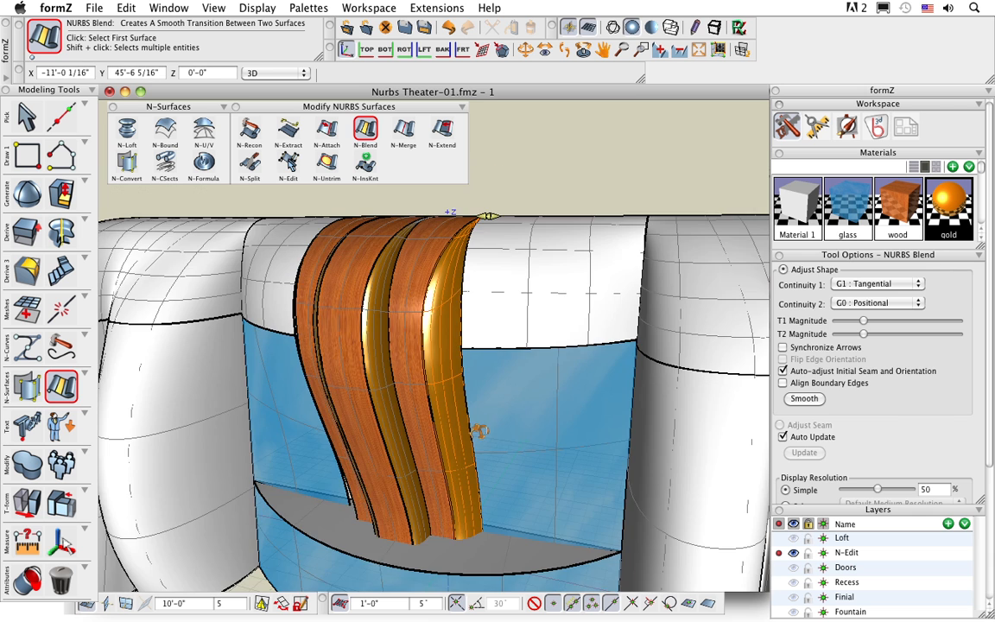
# - Blend the left wood strip's outer edge with the roof and glass edges beside it in gold
pyautogui.moveTo(430, 388)
pyautogui.mouseDown(button='middle')
pyautogui.moveTo(454, 417)
pyautogui.moveTo(430, 388)
pyautogui.mouseUp(button='middle')
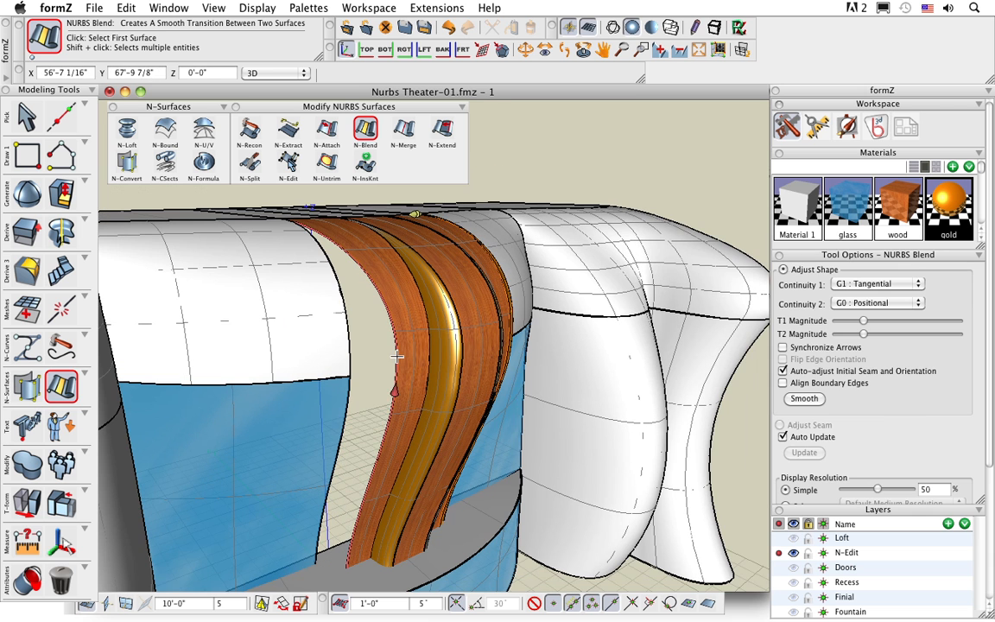
pyautogui.click(361, 332)
pyautogui.click(349, 349)
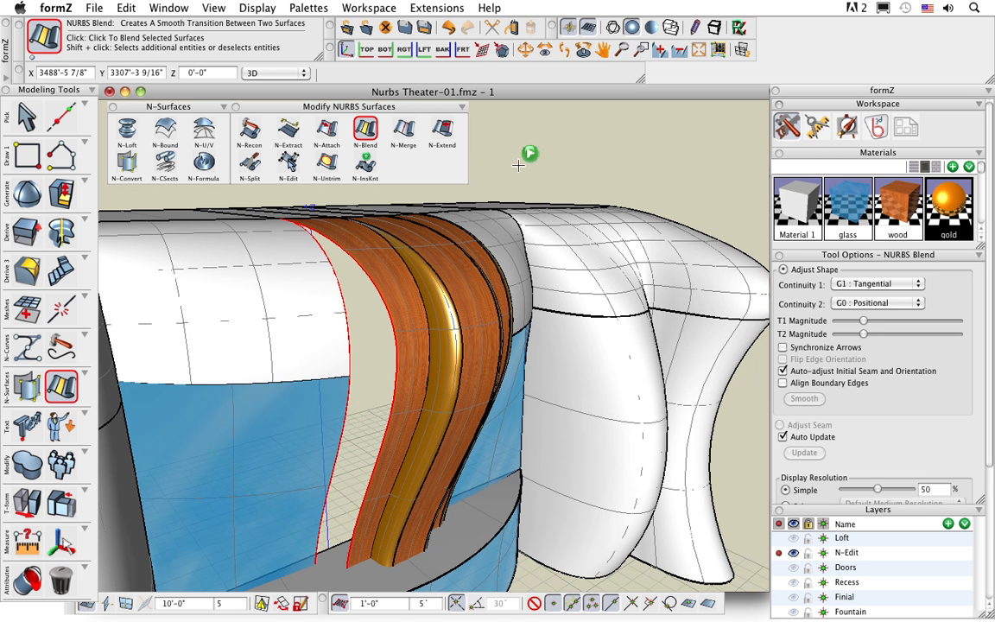
pyautogui.click(470, 147)
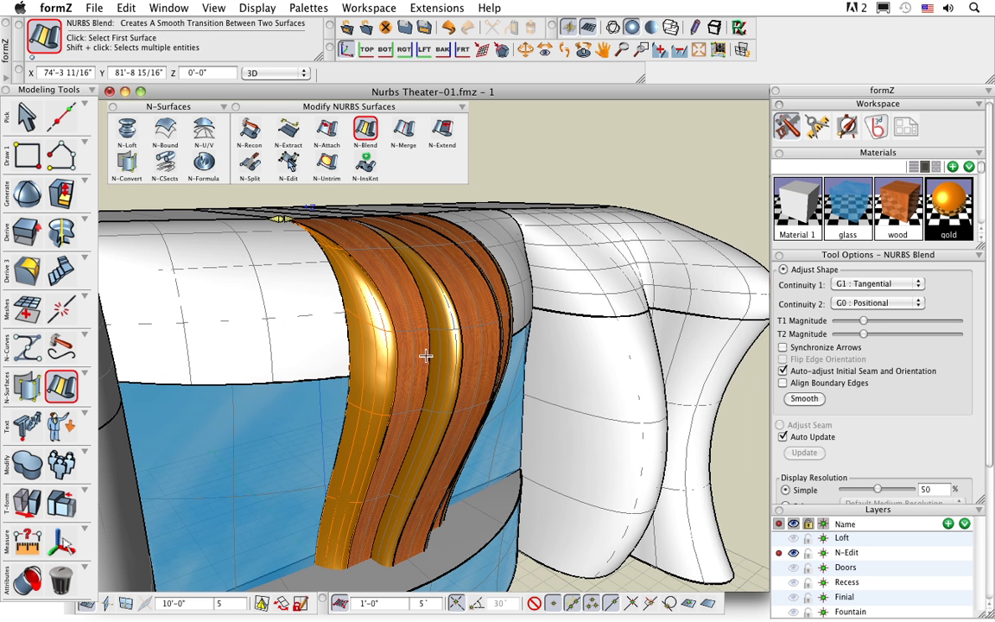
# - Display the control points of the right-hand white side wall's lower NURBS surface
pyautogui.moveTo(501, 464); pyautogui.dragTo(462, 455, button='middle')
pyautogui.moveTo(412, 404); pyautogui.dragTo(484, 442, button='middle')
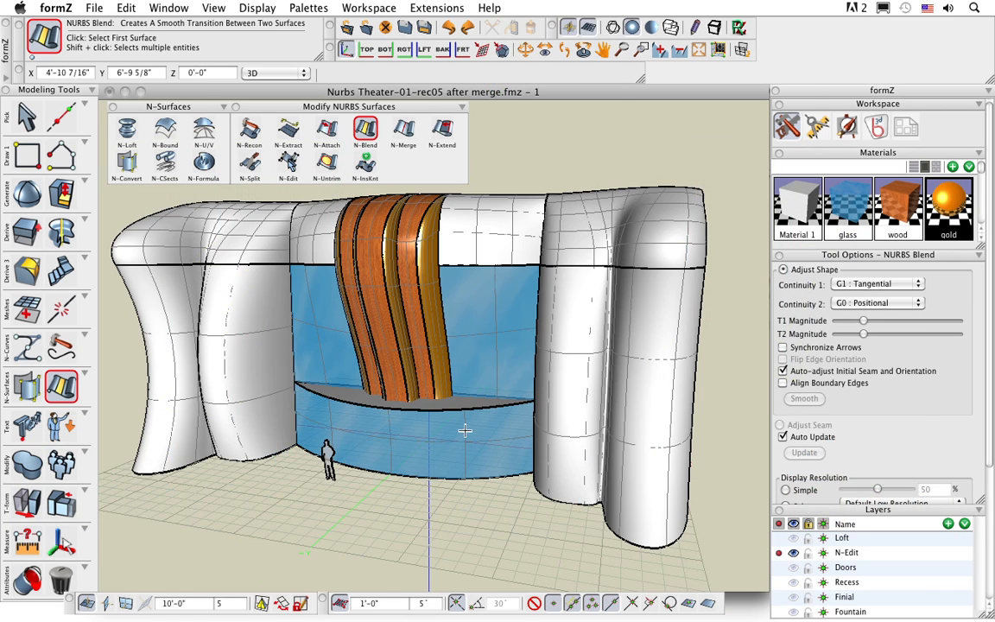
pyautogui.scroll(2, 451, 436)
pyautogui.moveTo(452, 436); pyautogui.dragTo(492, 456, button='middle')
pyautogui.moveTo(570, 438); pyautogui.dragTo(495, 447, button='middle')
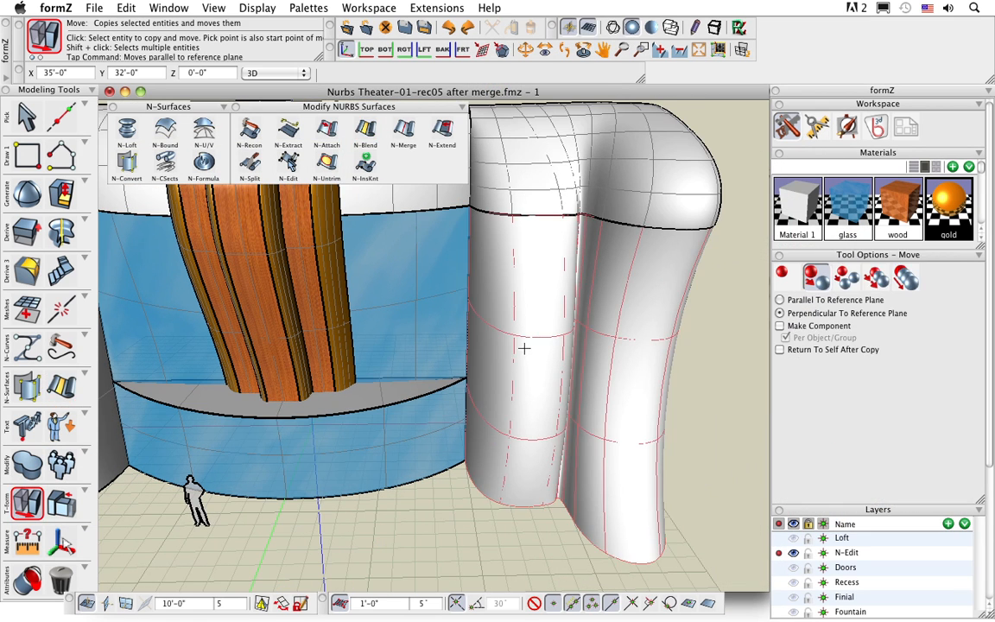
pyautogui.rightClick(524, 348)
pyautogui.click(553, 387)
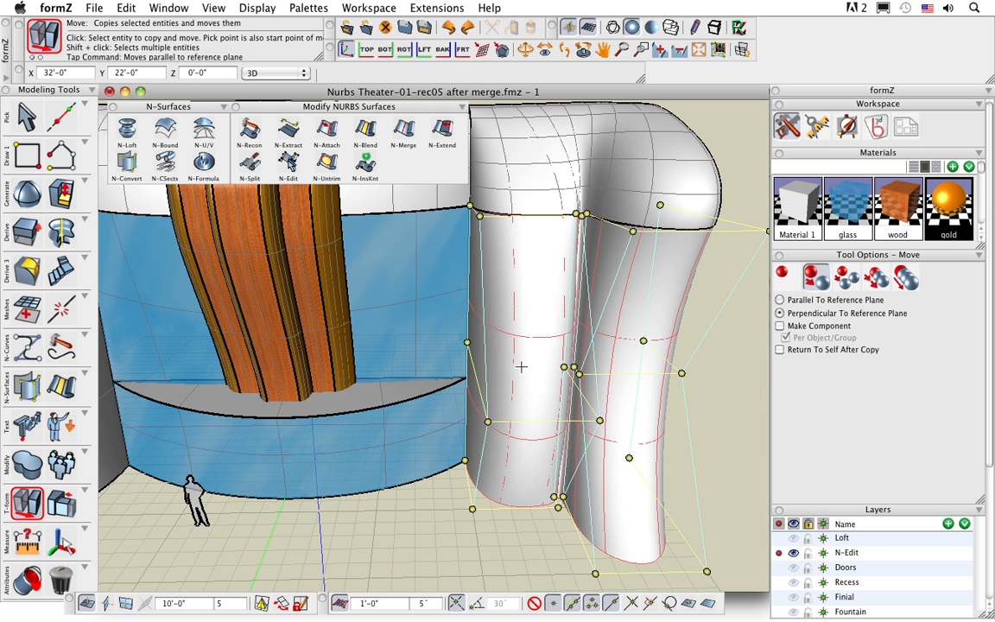
# - Try to move the middle control point on the right side wall's inner edge parallel to the reference plane towards the wood strips, and undo it
pyautogui.click(466, 342)
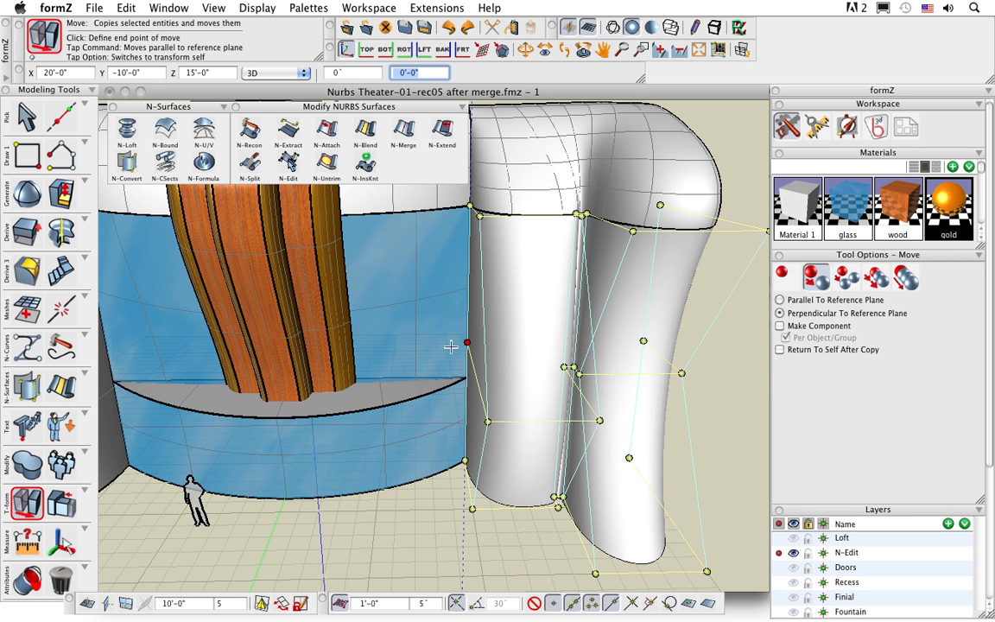
pyautogui.press('super')
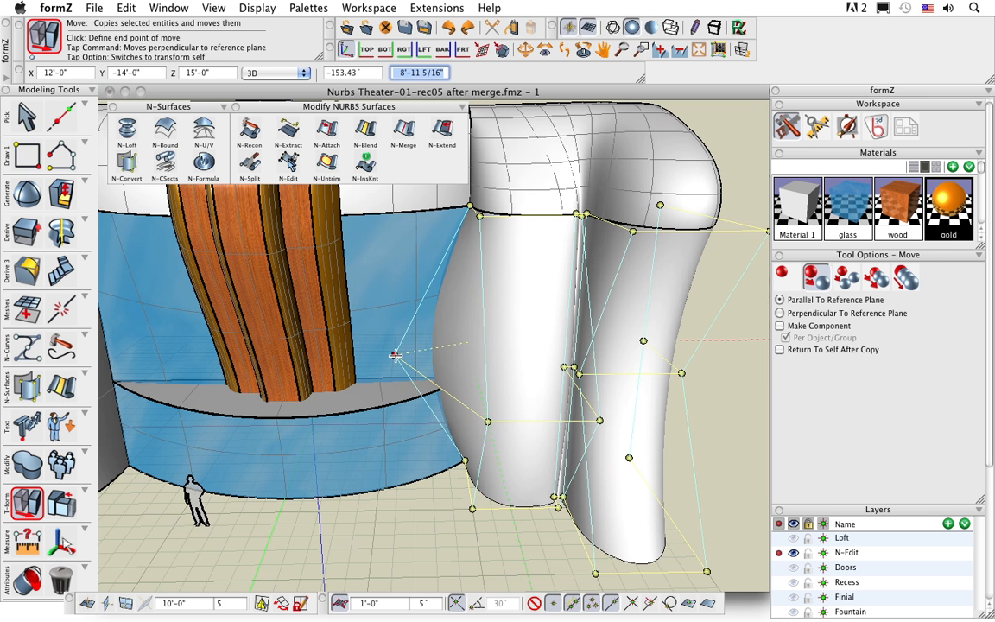
pyautogui.click(395, 355)
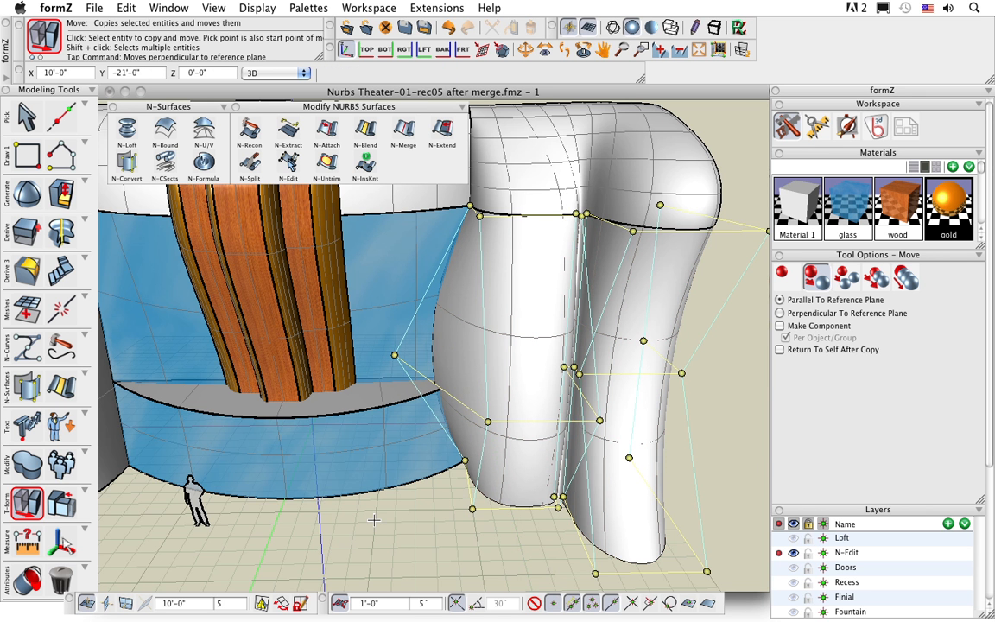
pyautogui.press('super+z')
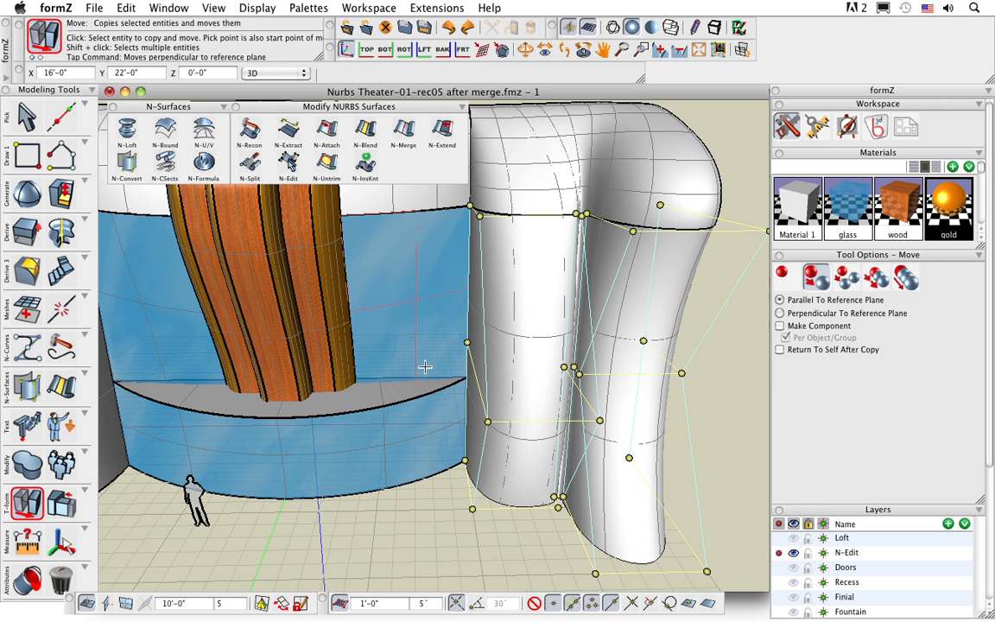
# - Insert a knot of type Kink in the right side wall along depth (V) at knot value 0.664
pyautogui.click(365, 164)
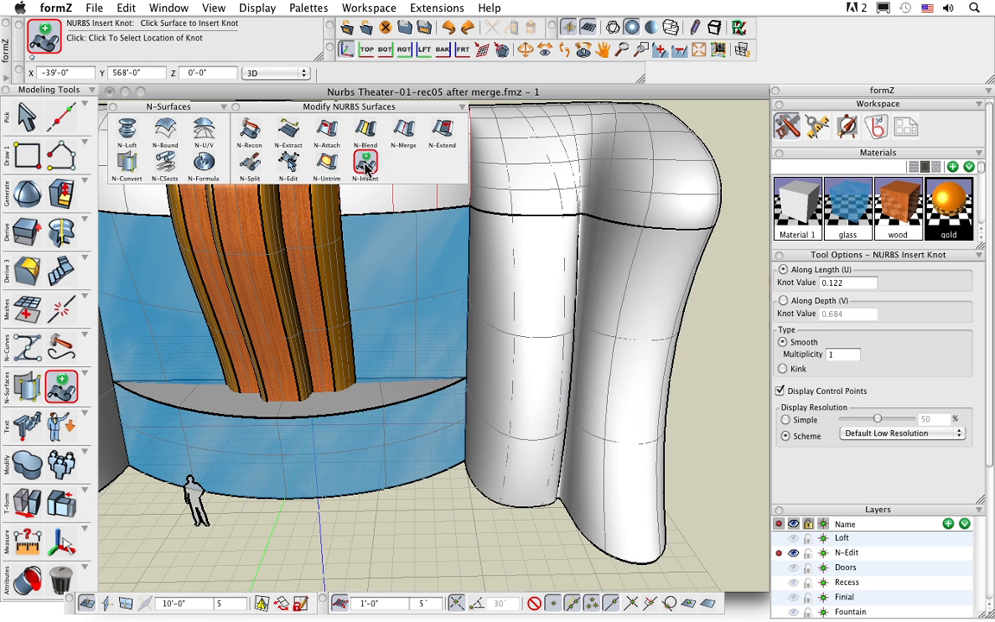
pyautogui.click(501, 309)
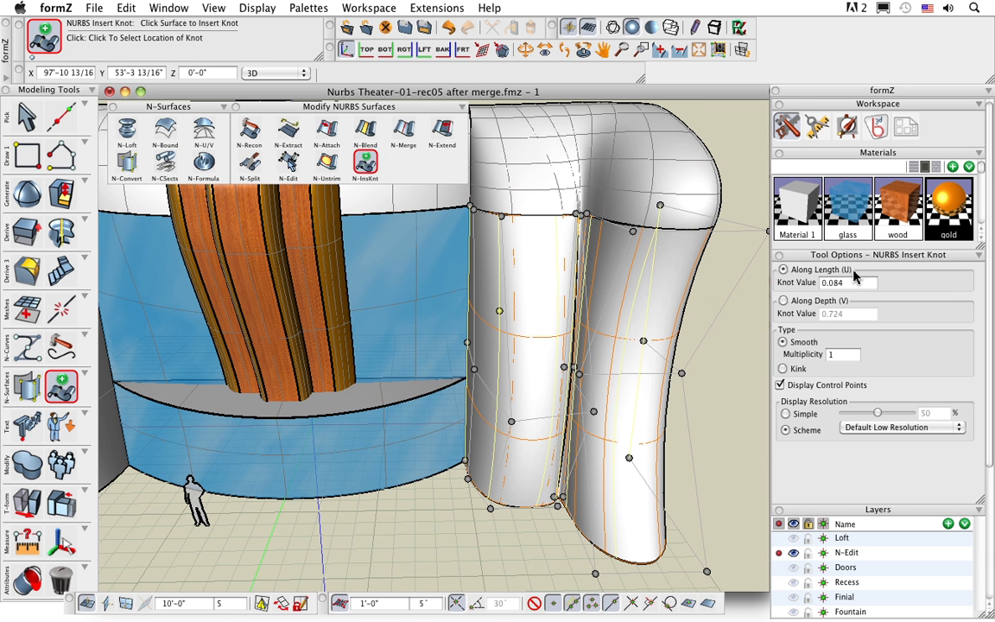
pyautogui.click(783, 302)
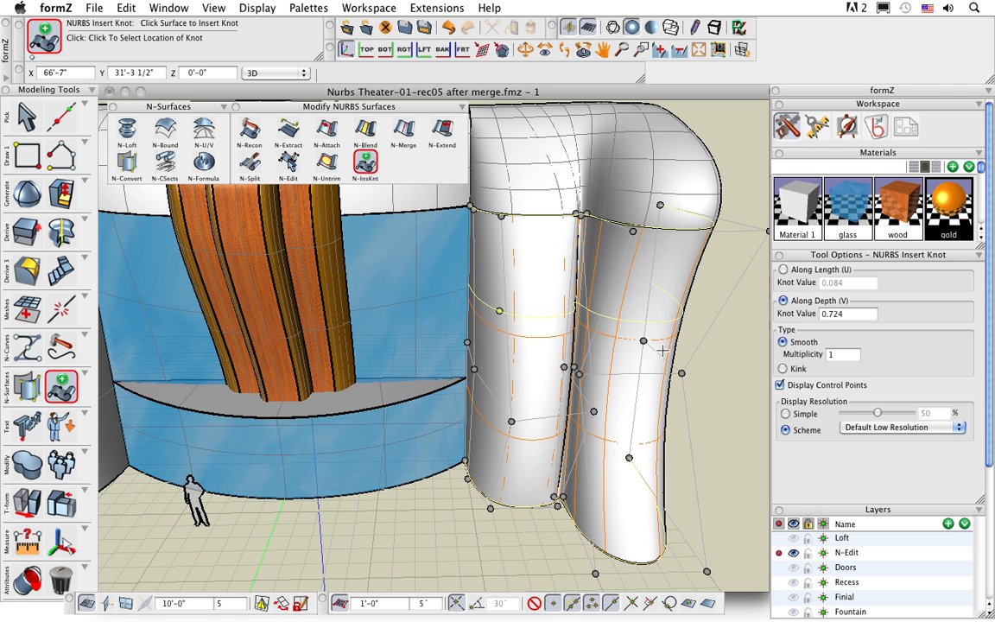
pyautogui.click(499, 304)
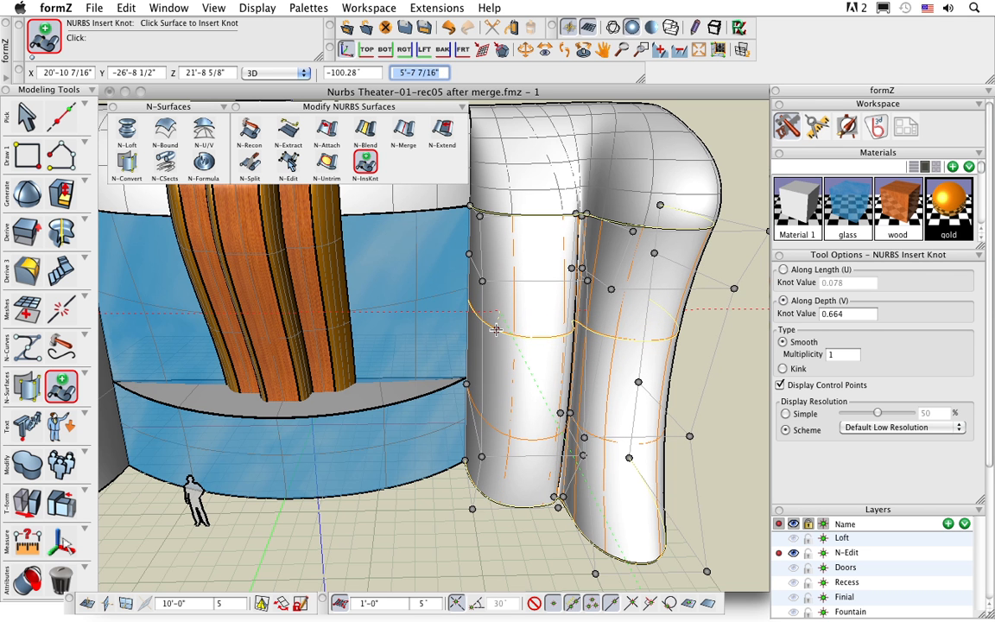
pyautogui.click(496, 329)
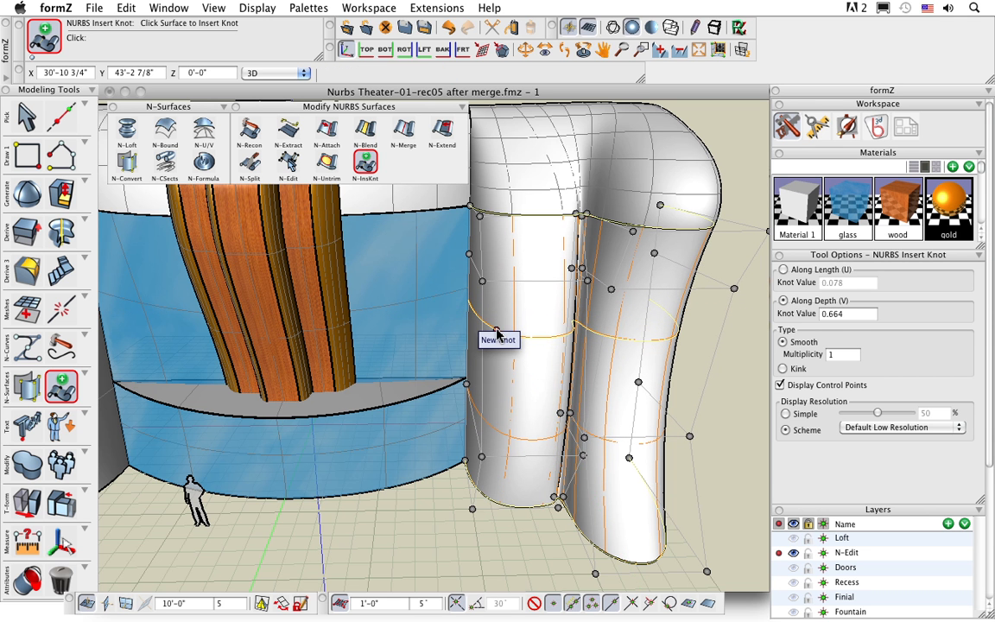
pyautogui.click(784, 369)
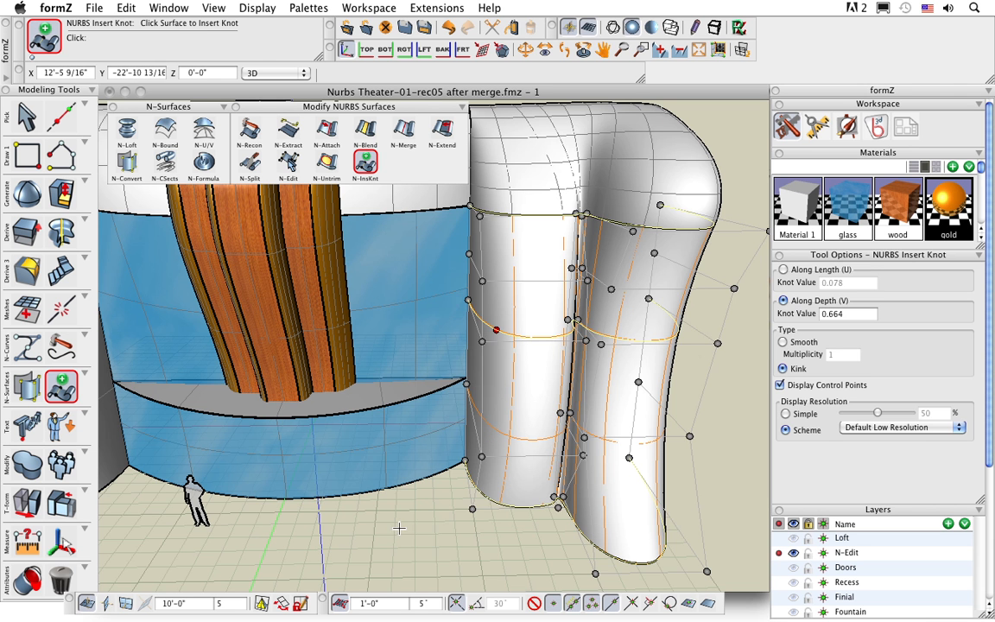
# - Move the kink row's inner-edge control point about 17' towards the wood strips to form a sharp point across the glass
pyautogui.press('m')
pyautogui.click(482, 342)
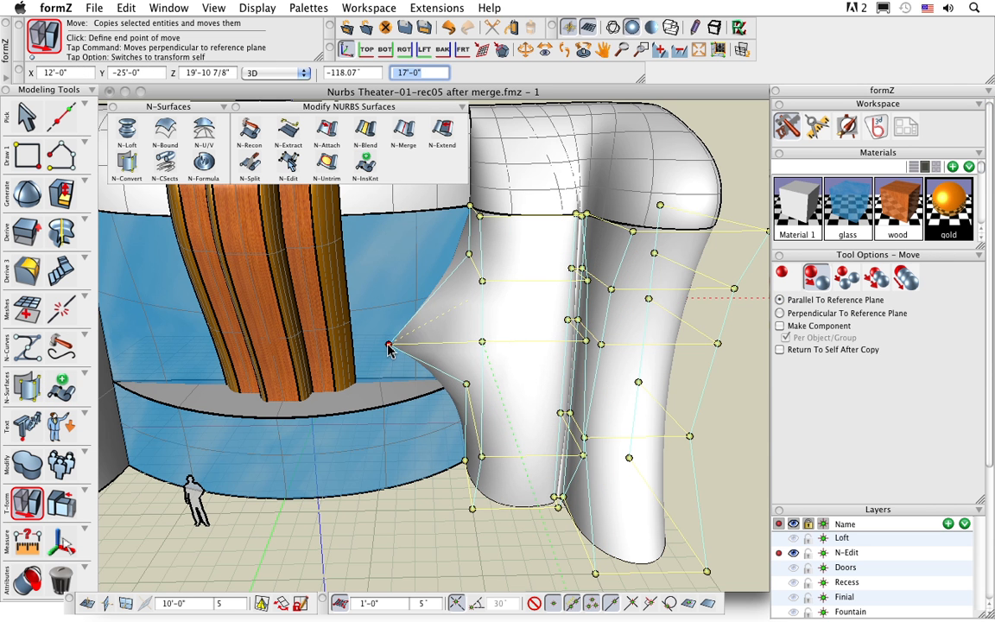
pyautogui.click(389, 343)
# - Examine the pointed side wall and where it meets the glass and the balcony ledge from several angles
pyautogui.moveTo(442, 482); pyautogui.dragTo(380, 517, button='middle')
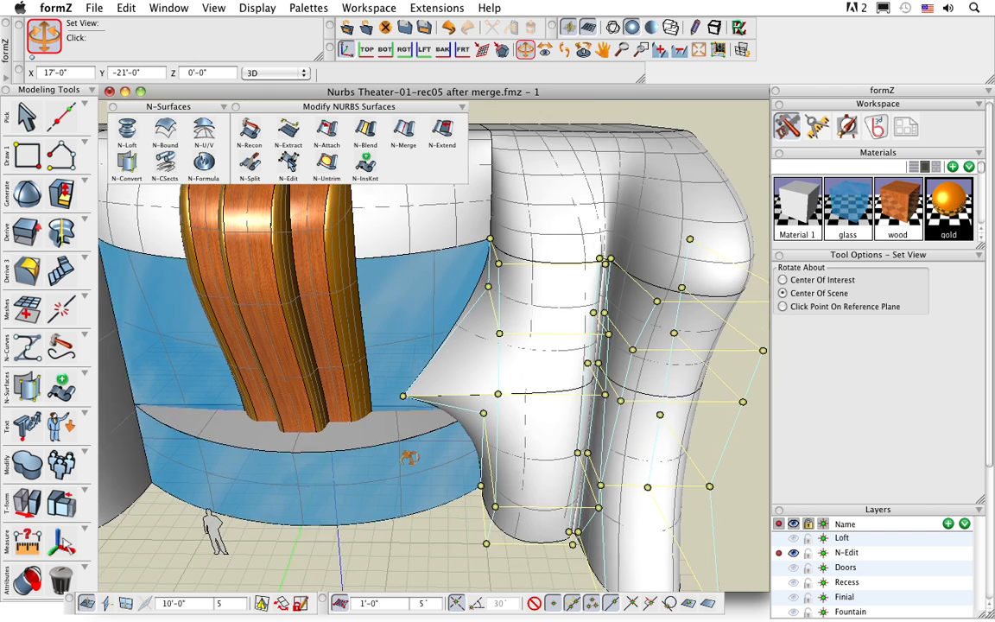
pyautogui.moveTo(439, 507); pyautogui.dragTo(422, 338, button='middle')
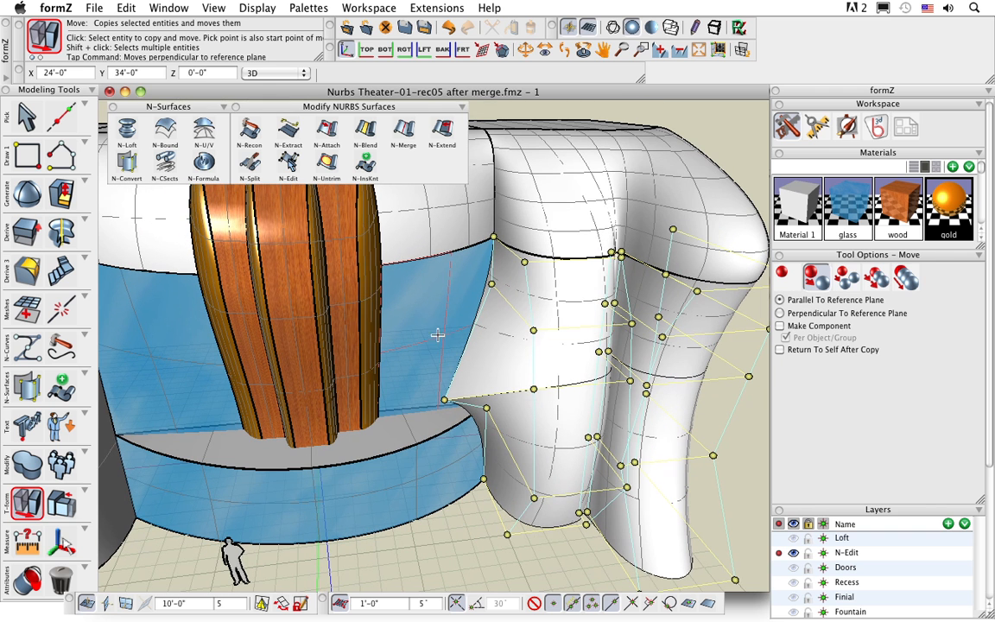
pyautogui.scroll(1, 441, 330)
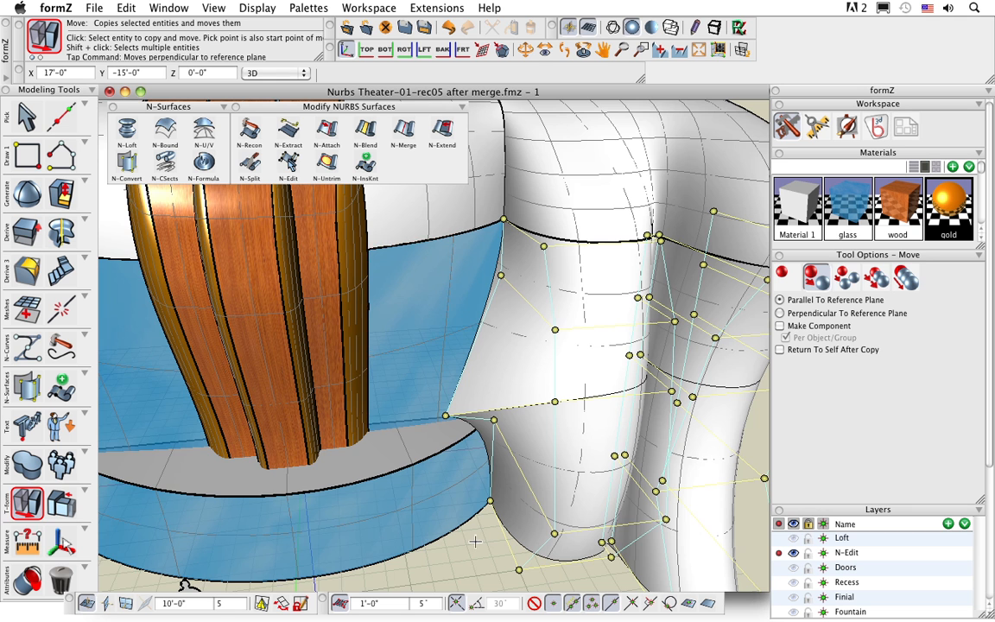
pyautogui.moveTo(459, 386); pyautogui.dragTo(365, 286, button='middle')
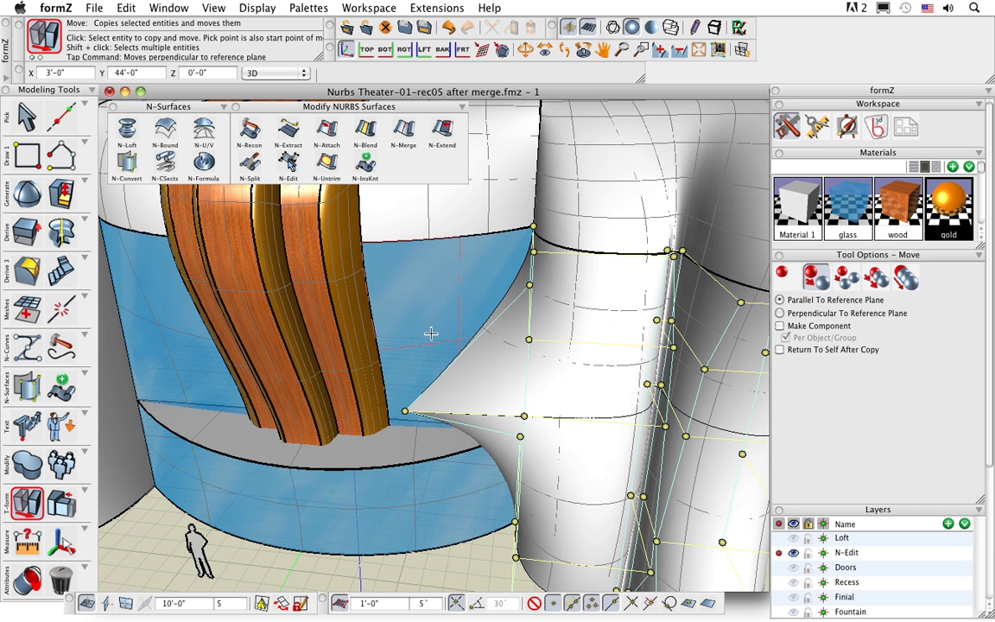
pyautogui.scroll(-1, 407, 306)
pyautogui.moveTo(463, 539); pyautogui.dragTo(498, 556, button='middle')
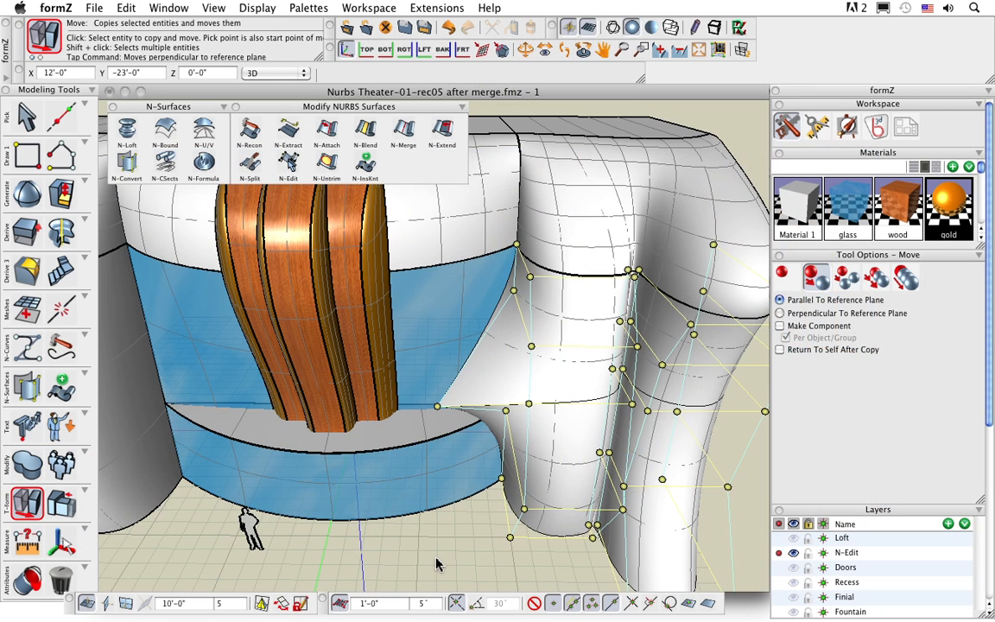
pyautogui.moveTo(484, 544); pyautogui.dragTo(521, 532, button='middle')
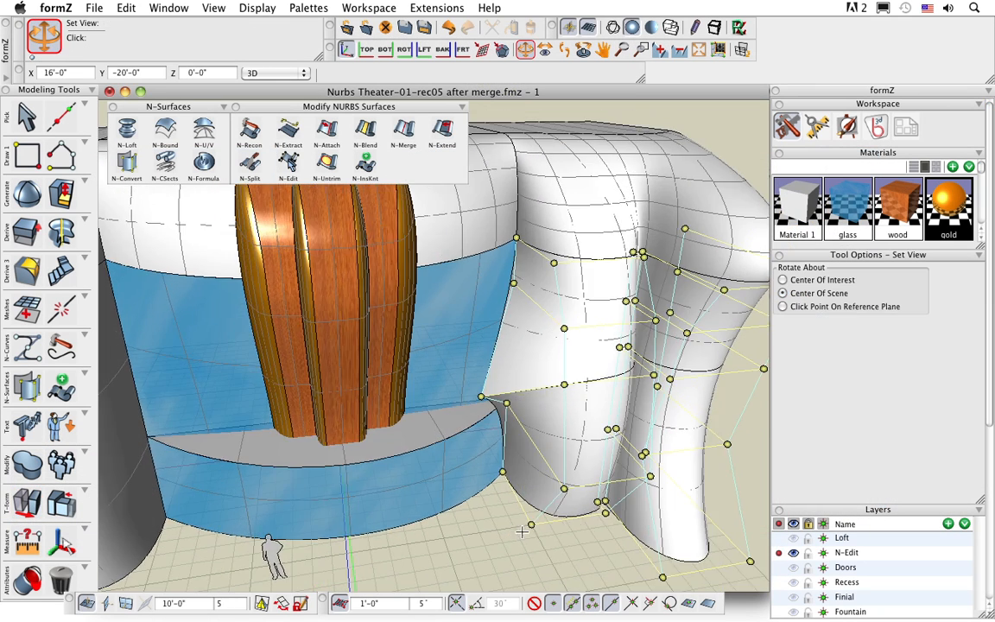
pyautogui.scroll(3, 453, 303)
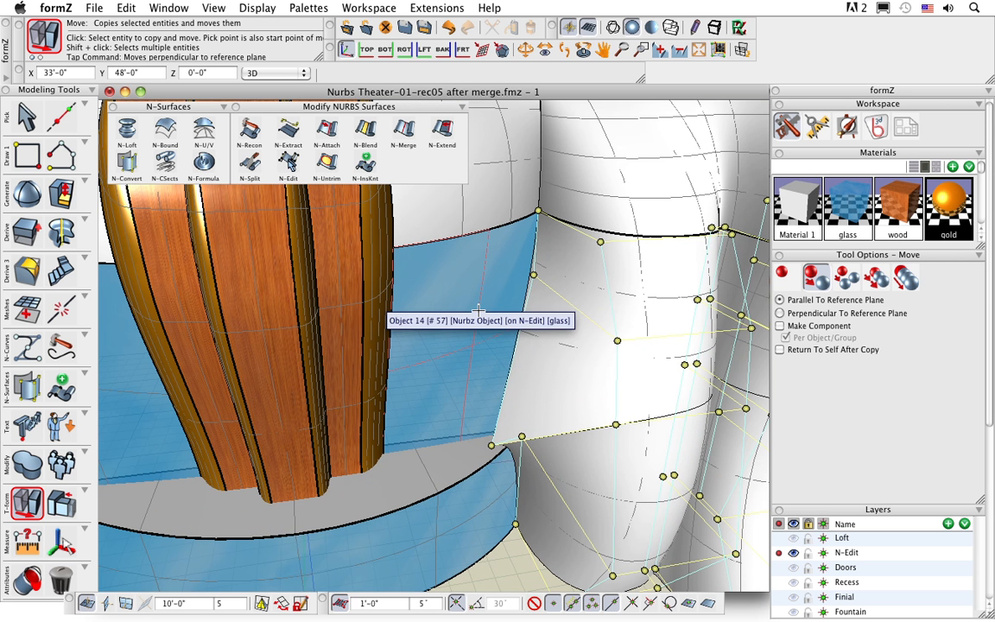
# - Extract NURBS curves from the glass panel between the wood strips and the right side wall, and reposition where they cross
pyautogui.click(290, 129)
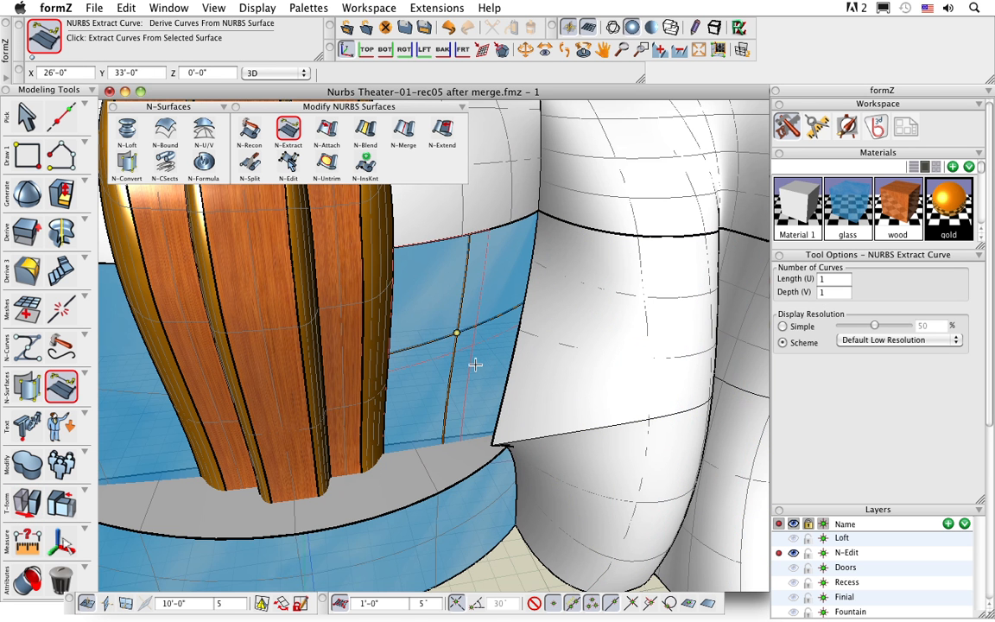
pyautogui.click(482, 312)
pyautogui.click(481, 311)
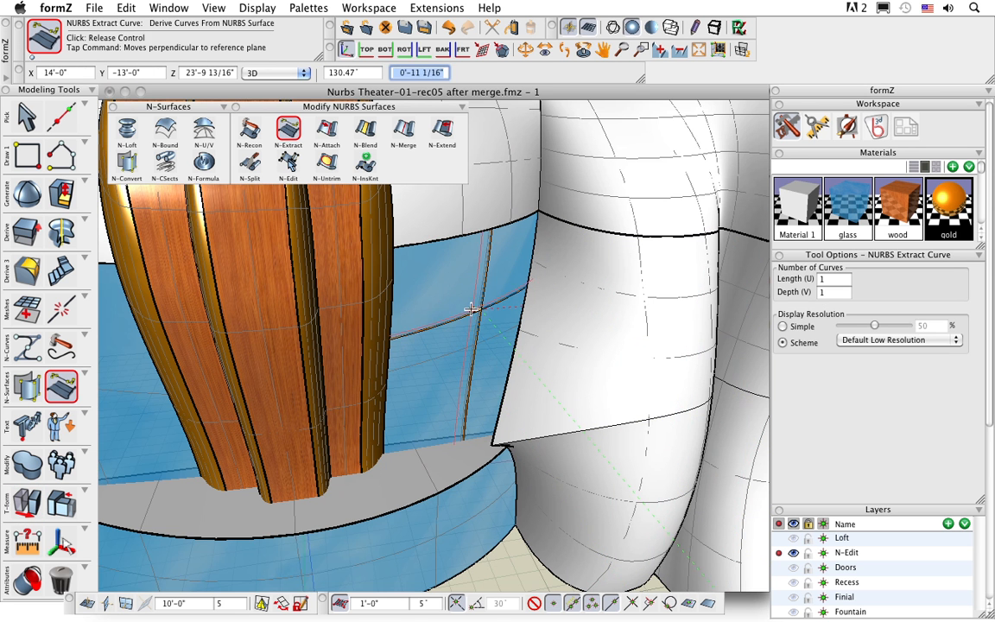
pyautogui.click(448, 307)
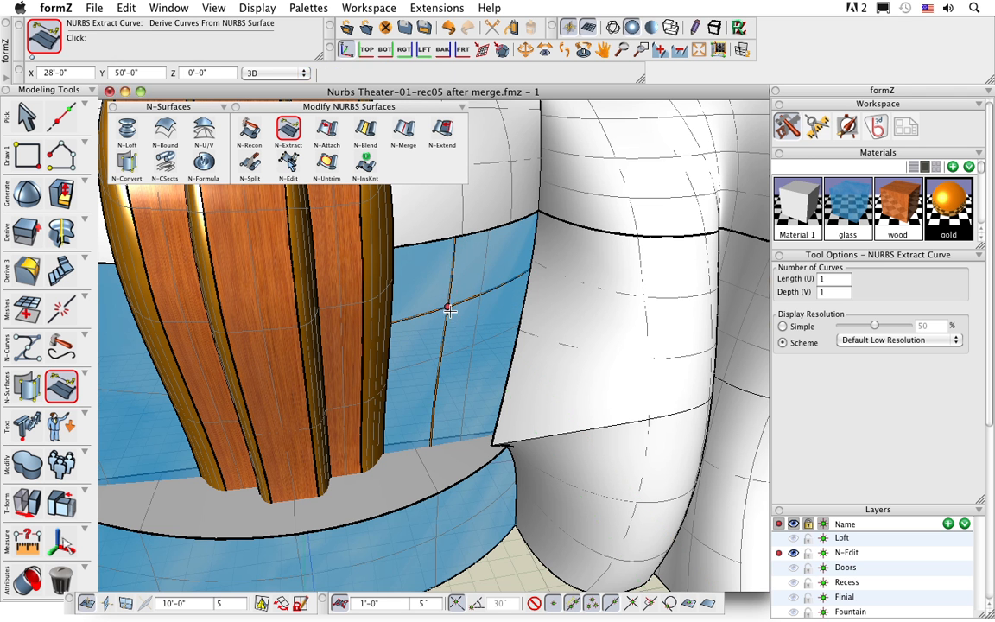
pyautogui.click(450, 309)
pyautogui.click(456, 334)
pyautogui.click(456, 335)
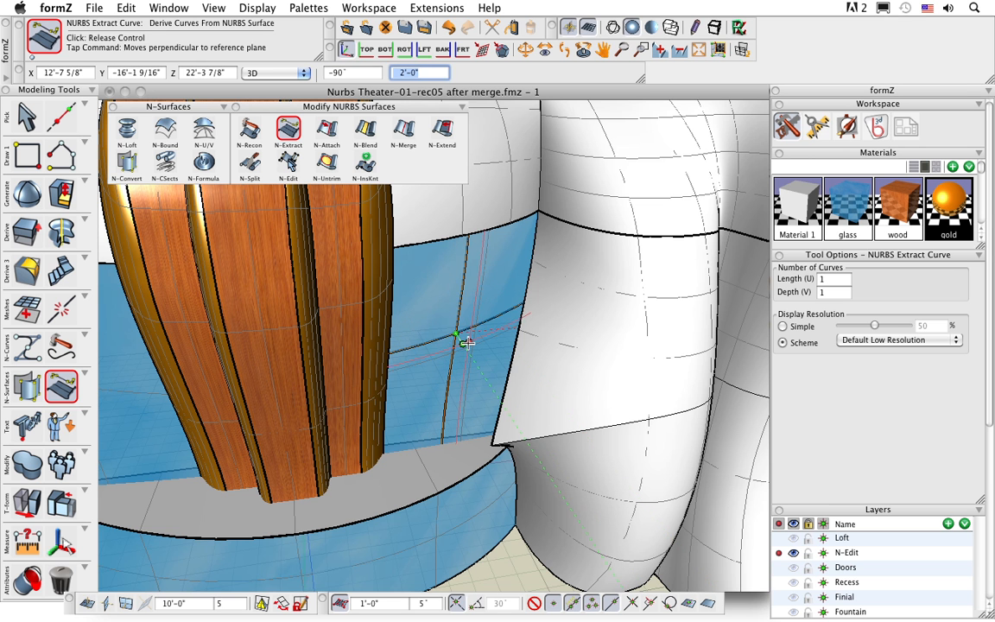
pyautogui.click(468, 344)
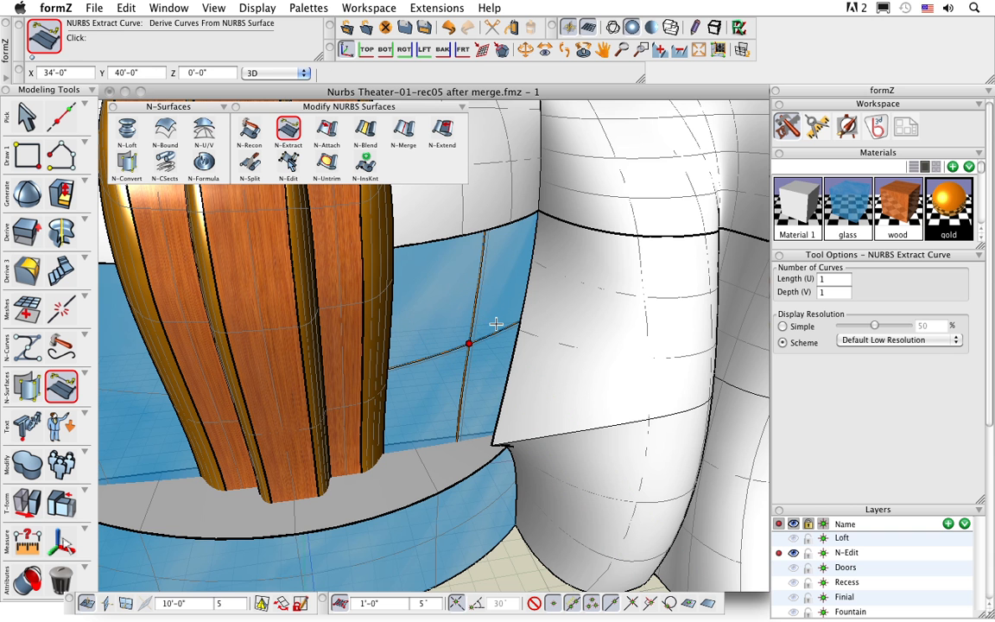
# - Try 5 extracted curves along the glass panel's length (U) and 5 along its depth (V)
pyautogui.click(837, 280)
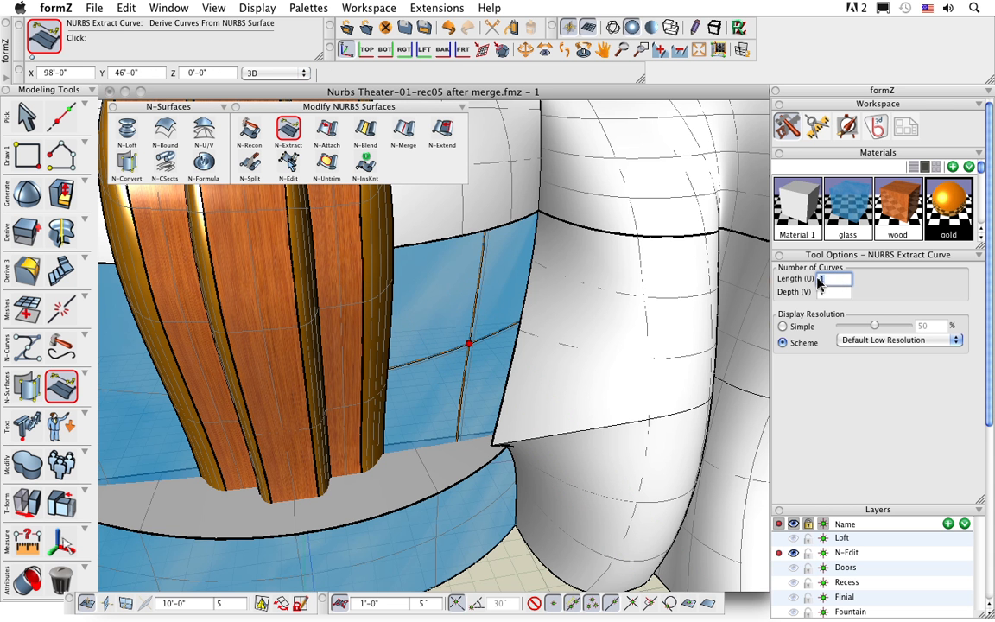
pyautogui.write('5')
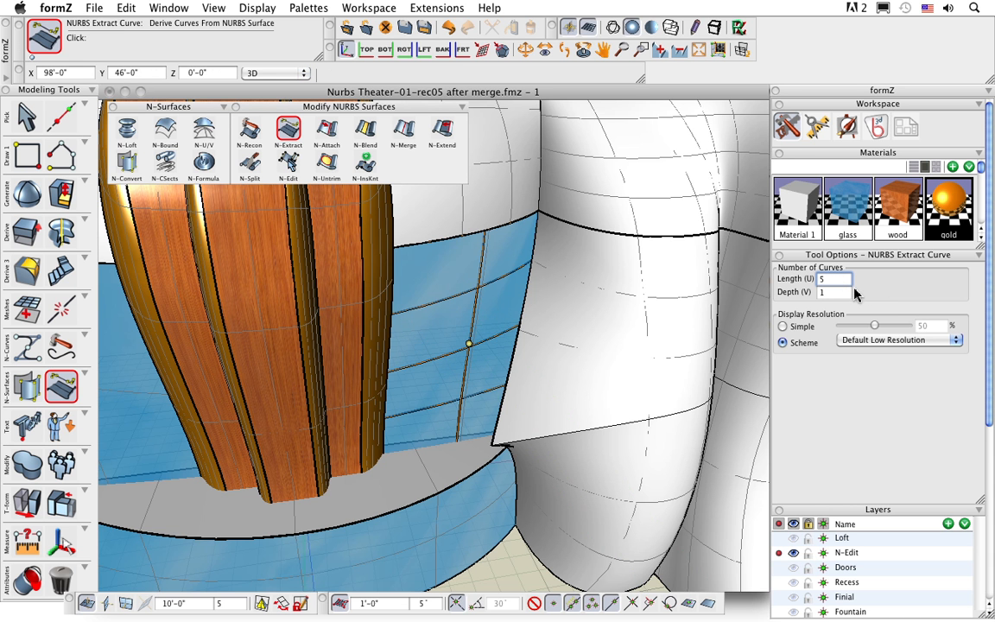
pyautogui.press('Tab')
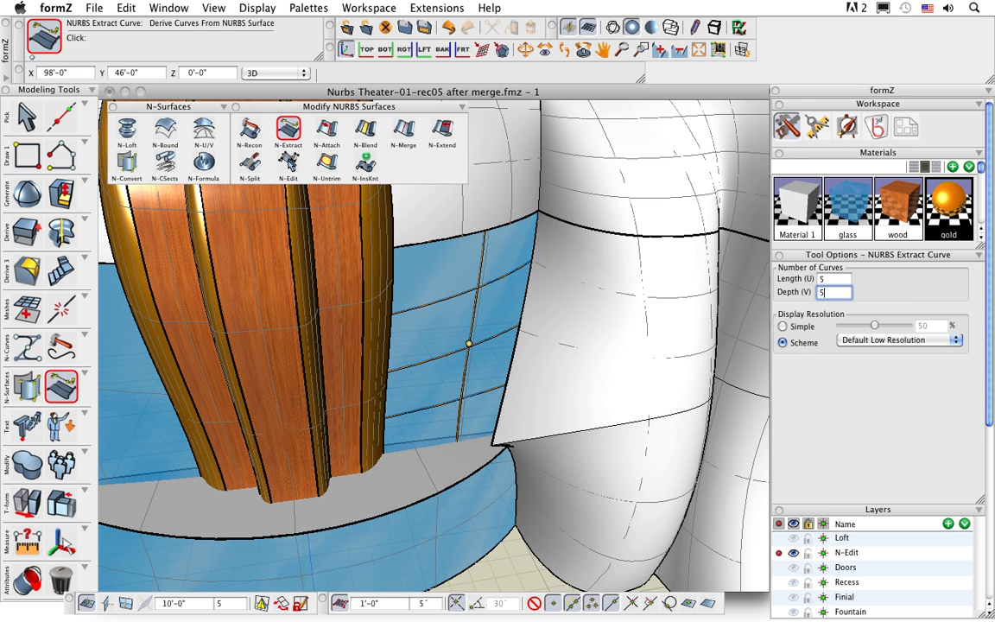
pyautogui.write('5')
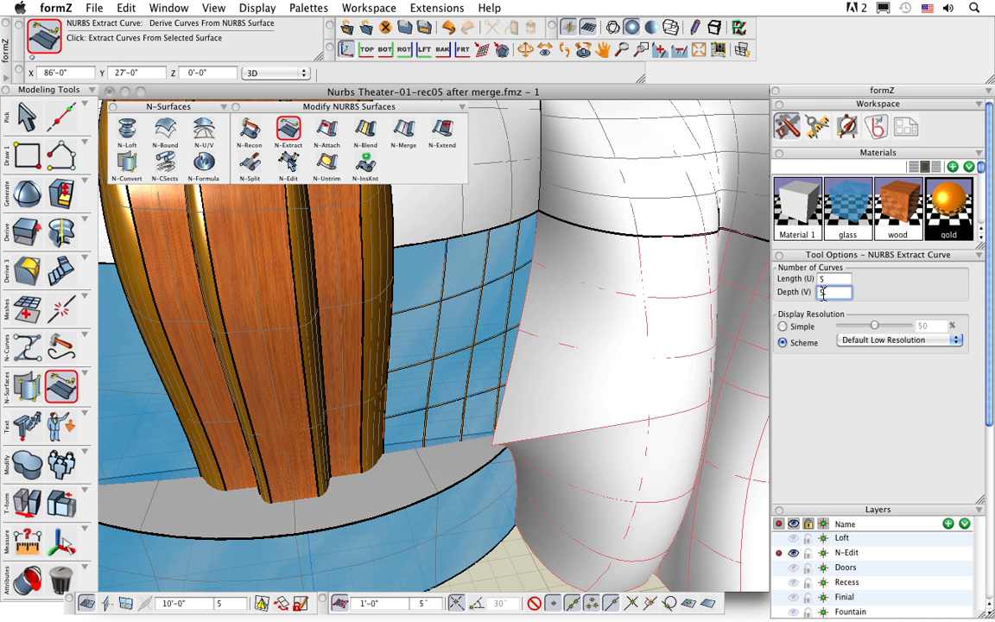
# - Set the extracted curves on the glass panel to 1 along length (U) and 0 along depth (V)
pyautogui.write('1')
pyautogui.doubleClick(831, 278)
pyautogui.write('1')
pyautogui.doubleClick(833, 292)
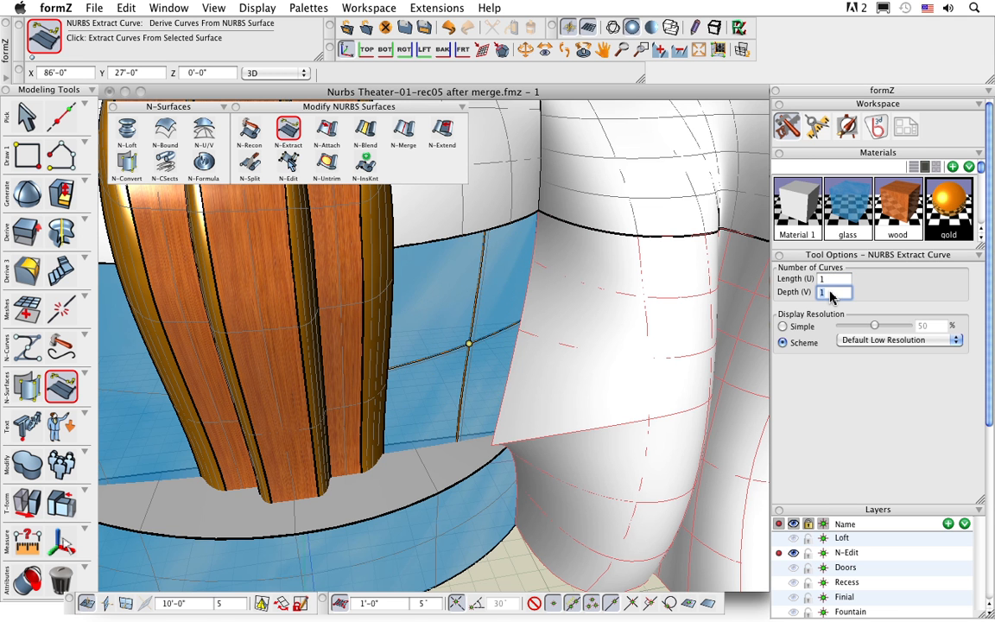
pyautogui.write('0')
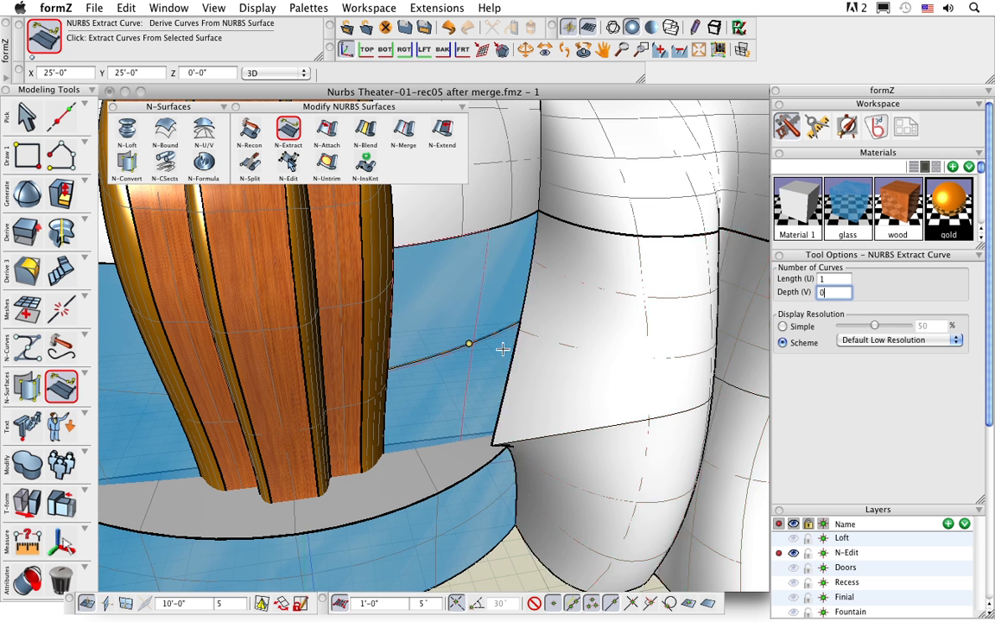
# - Delete the glass panel between the wood strips and the right side wall, leaving only the extracted curve
pyautogui.click(26, 116)
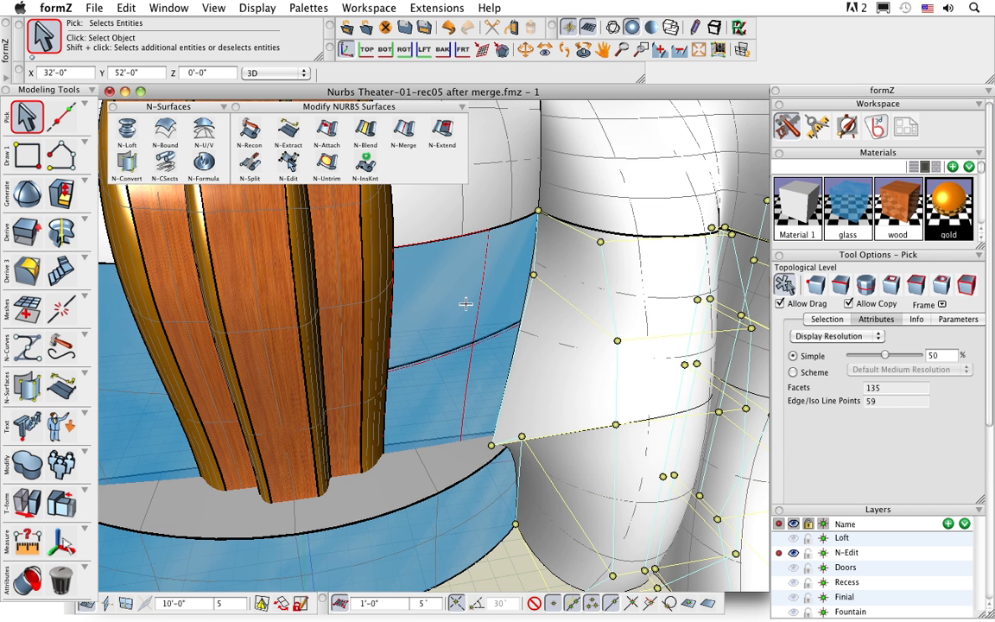
pyautogui.press('Delete')
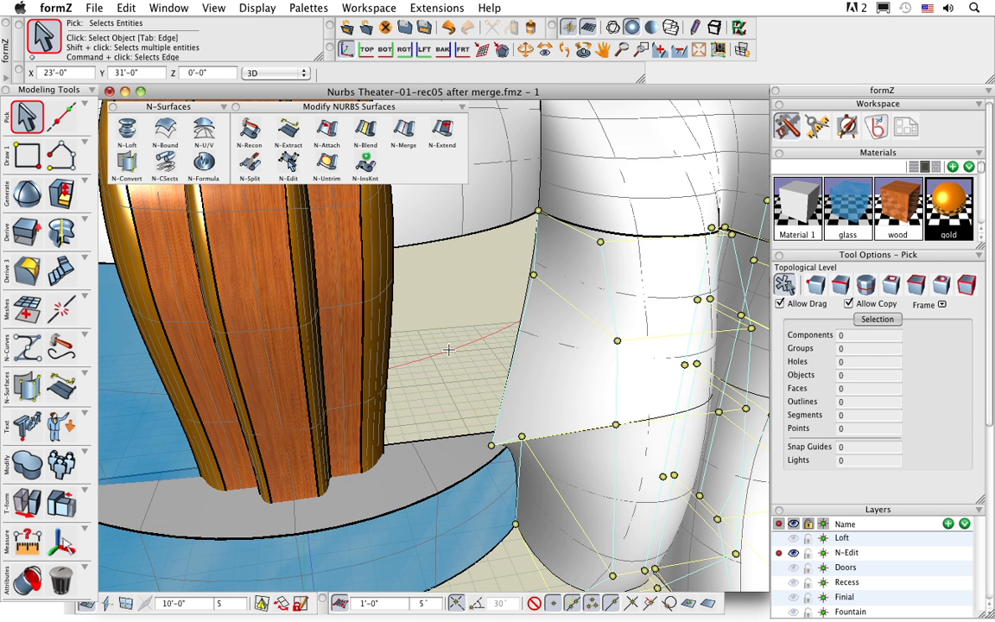
pyautogui.scroll(2, 448, 350)
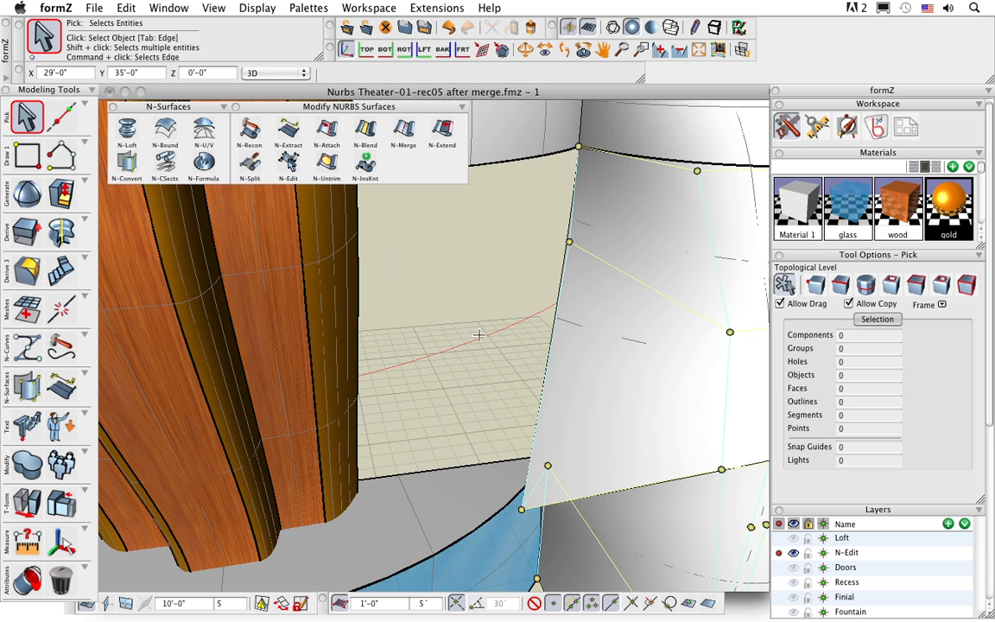
# - Show the extracted curve's NURBS controls, inspect its control points up close, and hide the controls again
pyautogui.rightClick(480, 335)
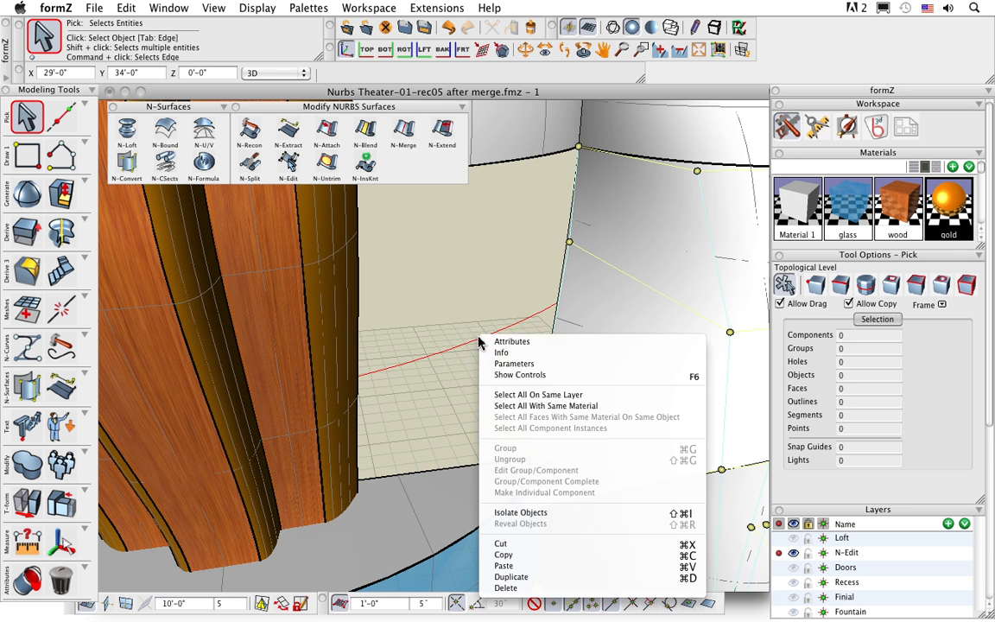
pyautogui.click(509, 376)
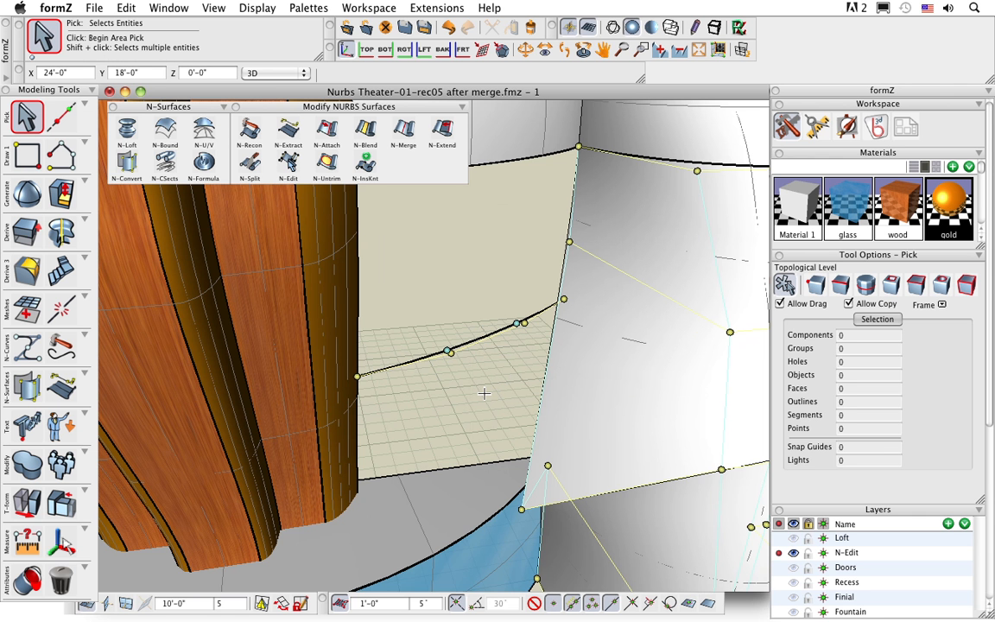
pyautogui.scroll(3, 473, 333)
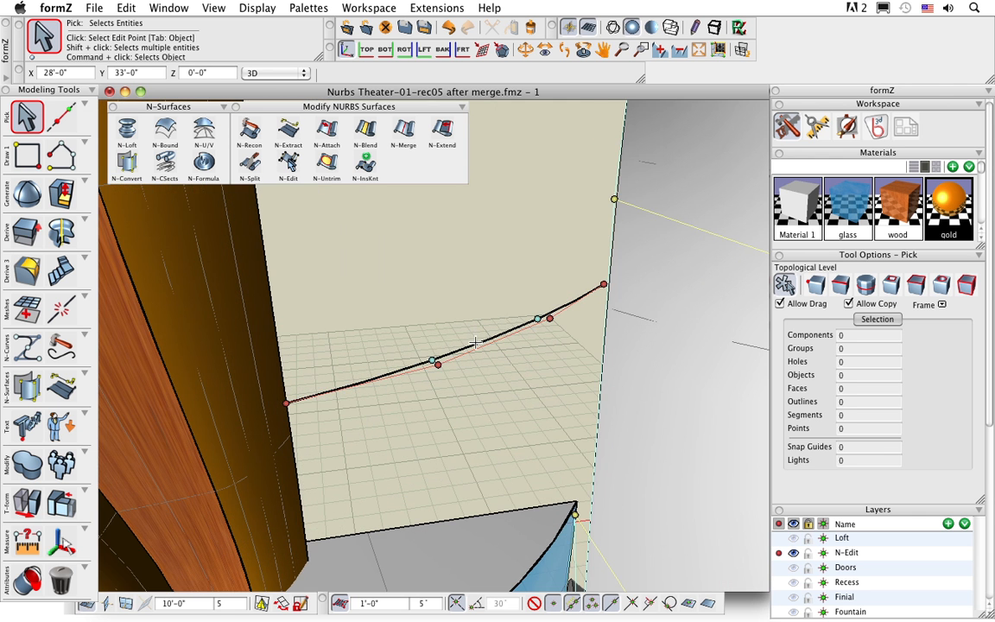
pyautogui.scroll(3, 473, 342)
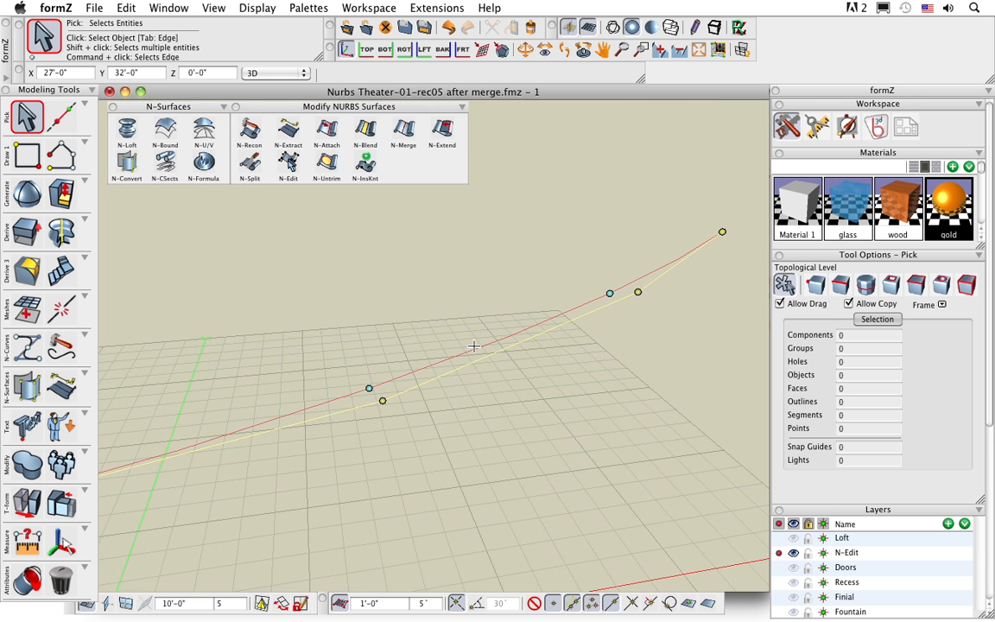
pyautogui.rightClick(474, 346)
pyautogui.click(499, 385)
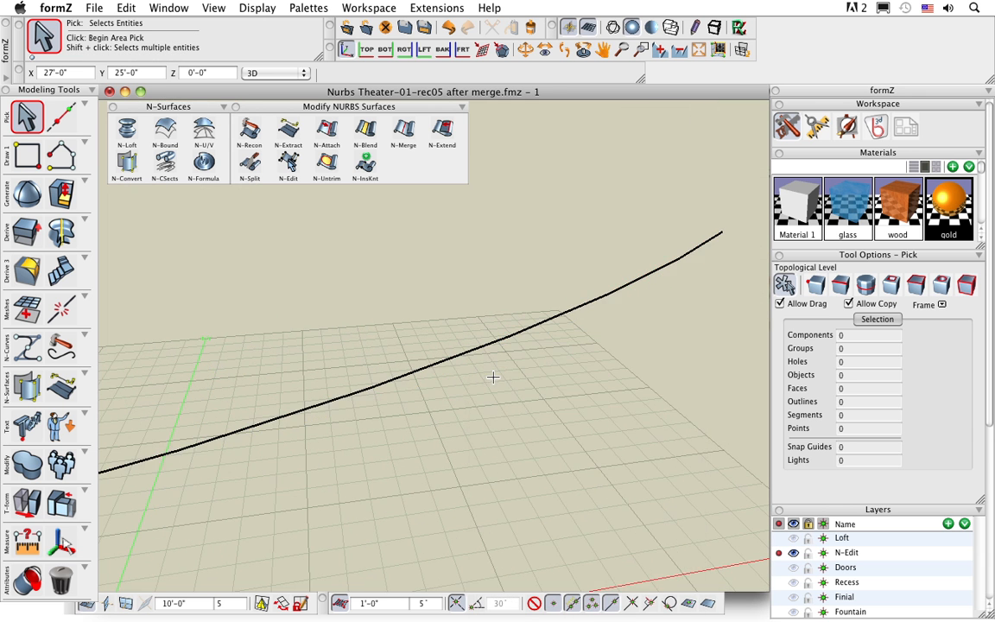
# - Move the right side wall's protruding edge control point perpendicular to the reference plane, up to the end of the extracted curve
pyautogui.scroll(-5, 493, 377)
pyautogui.scroll(-2, 490, 376)
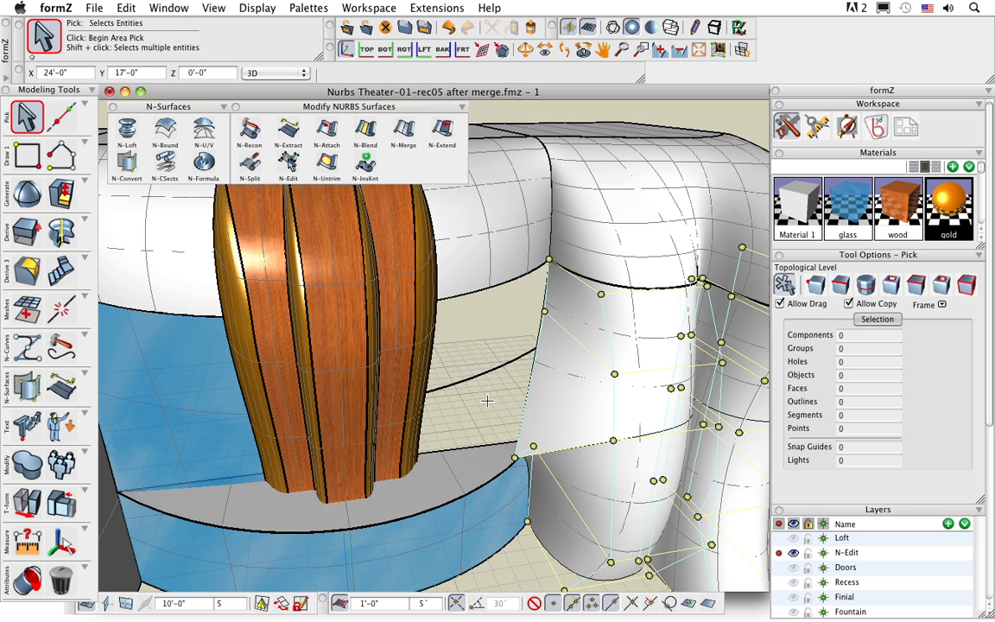
pyautogui.moveTo(488, 400); pyautogui.dragTo(474, 376, button='middle')
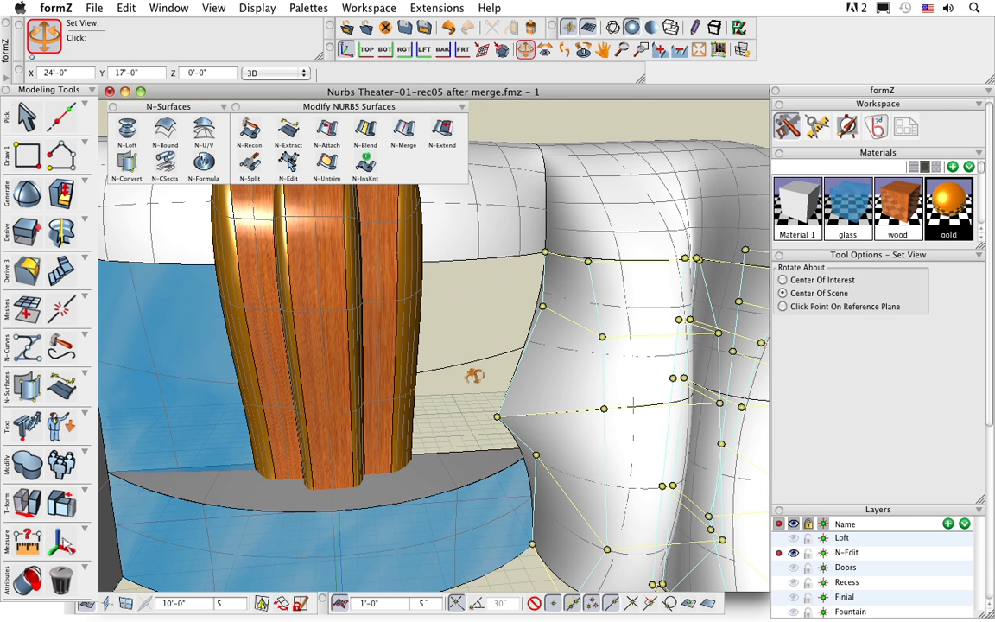
pyautogui.press('m')
pyautogui.click(497, 415)
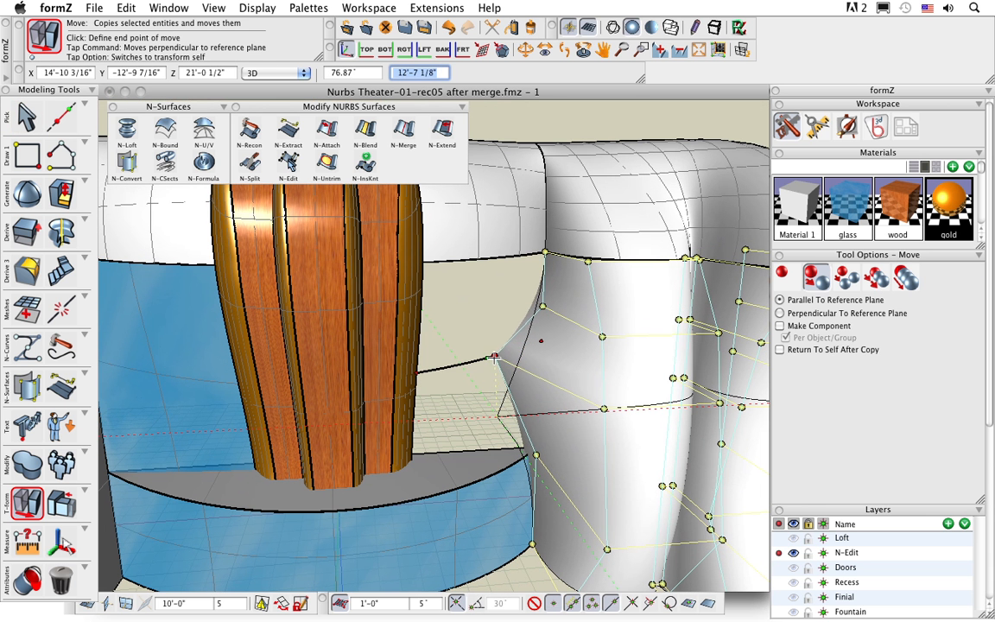
pyautogui.click(490, 357)
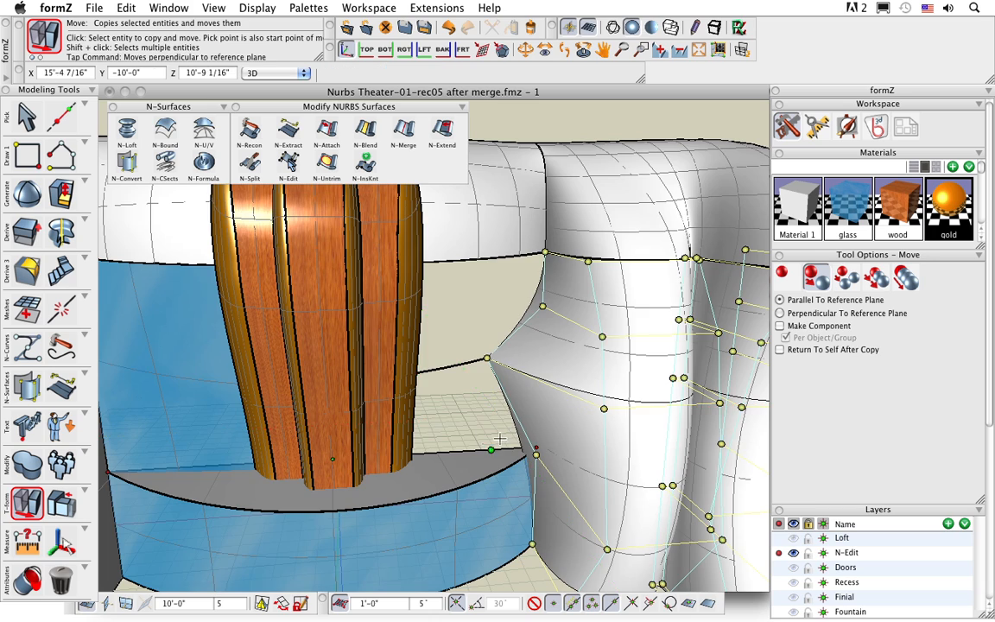
pyautogui.moveTo(462, 399); pyautogui.dragTo(638, 424, button='middle')
pyautogui.moveTo(460, 413); pyautogui.dragTo(431, 330, button='middle')
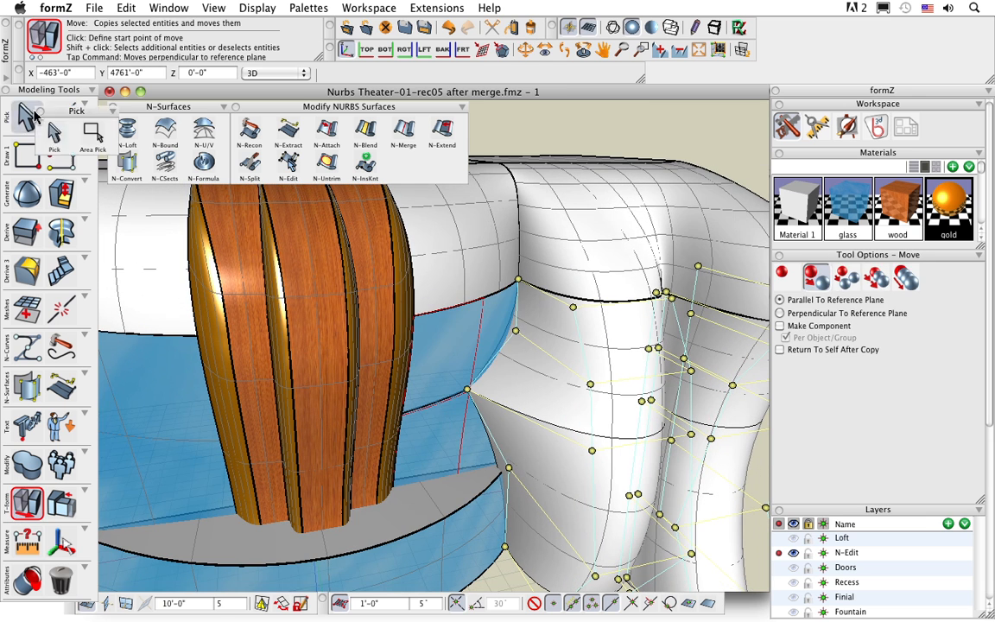
pyautogui.click(25, 109)
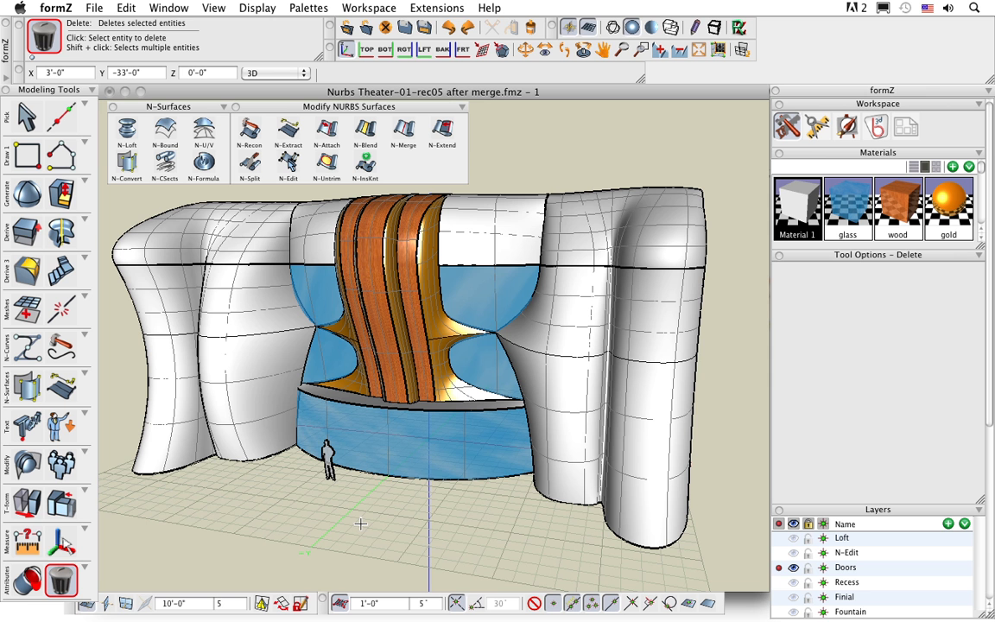
# - Paste the five door panels and split the lower glass wall with them using a one-way Surface Split
pyautogui.press('super+v')
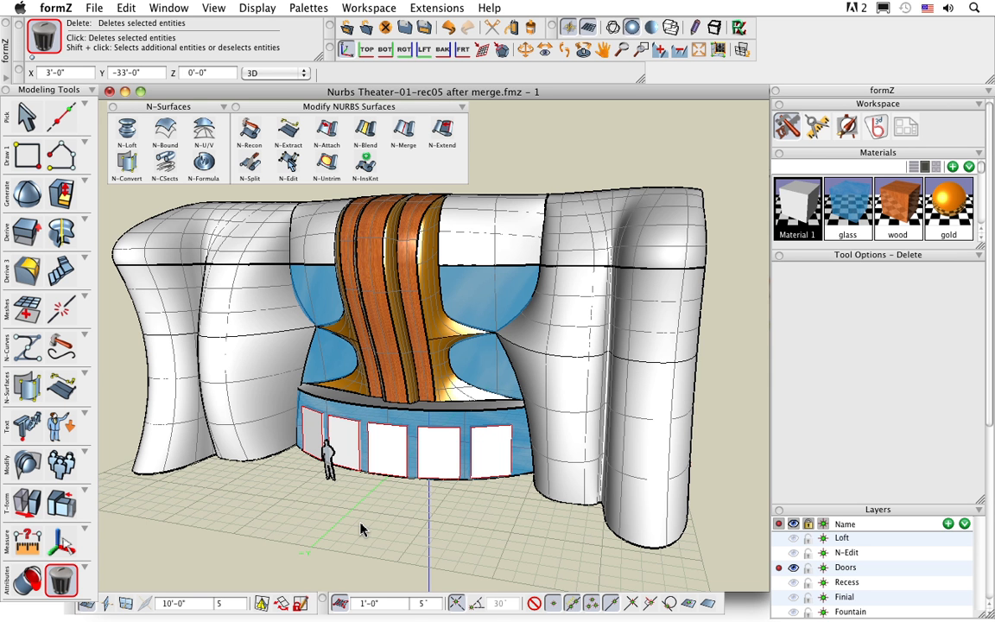
pyautogui.moveTo(27, 464); pyautogui.dragTo(54, 516)
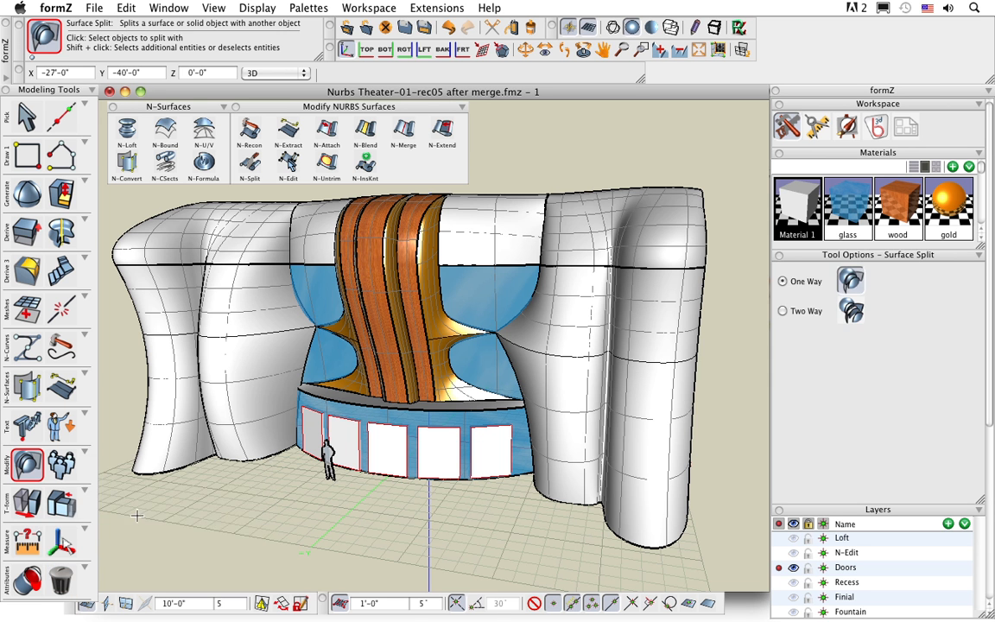
pyautogui.click(418, 427)
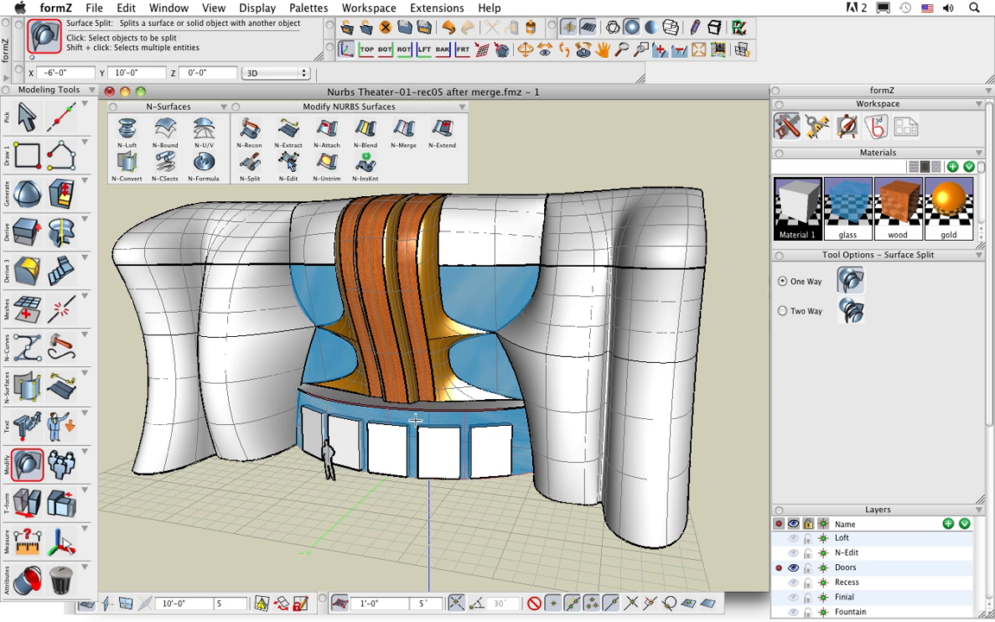
pyautogui.click(328, 422)
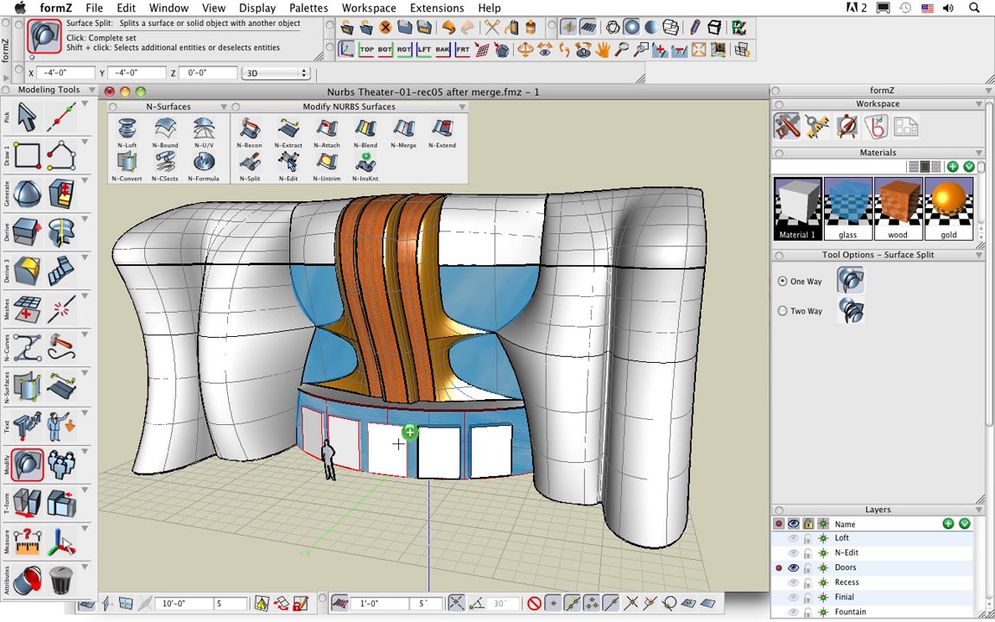
pyautogui.keyDown('shift'); pyautogui.click(435, 450); pyautogui.keyUp('shift')
pyautogui.keyDown('shift'); pyautogui.click(497, 455); pyautogui.keyUp('shift')
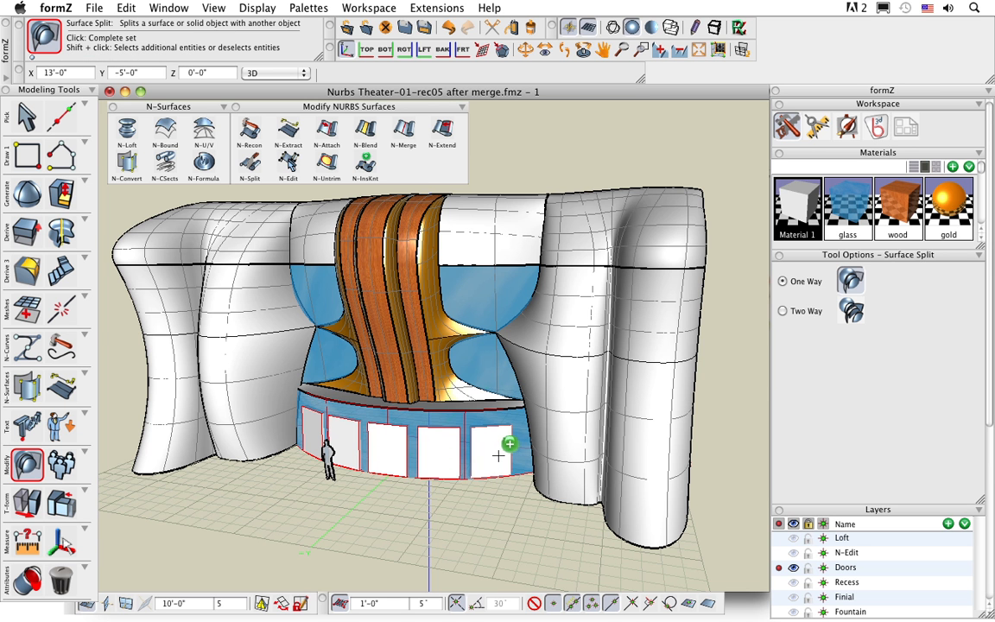
pyautogui.click(458, 521)
pyautogui.click(507, 325)
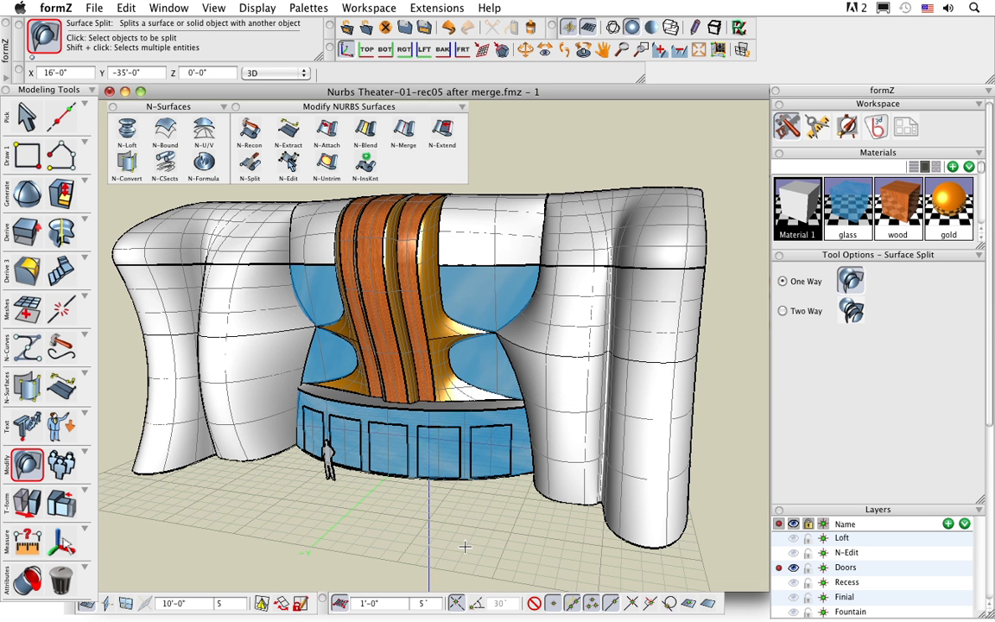
# - Delete the five split-off door pieces from the lower glass wall to leave open doorways
pyautogui.click(61, 576)
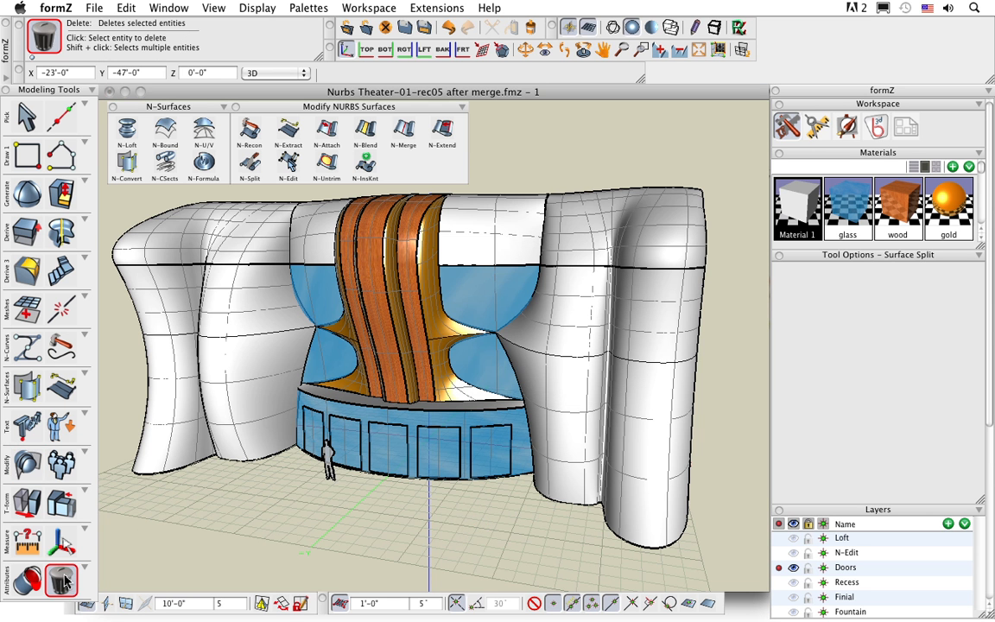
pyautogui.click(317, 428)
pyautogui.click(349, 438)
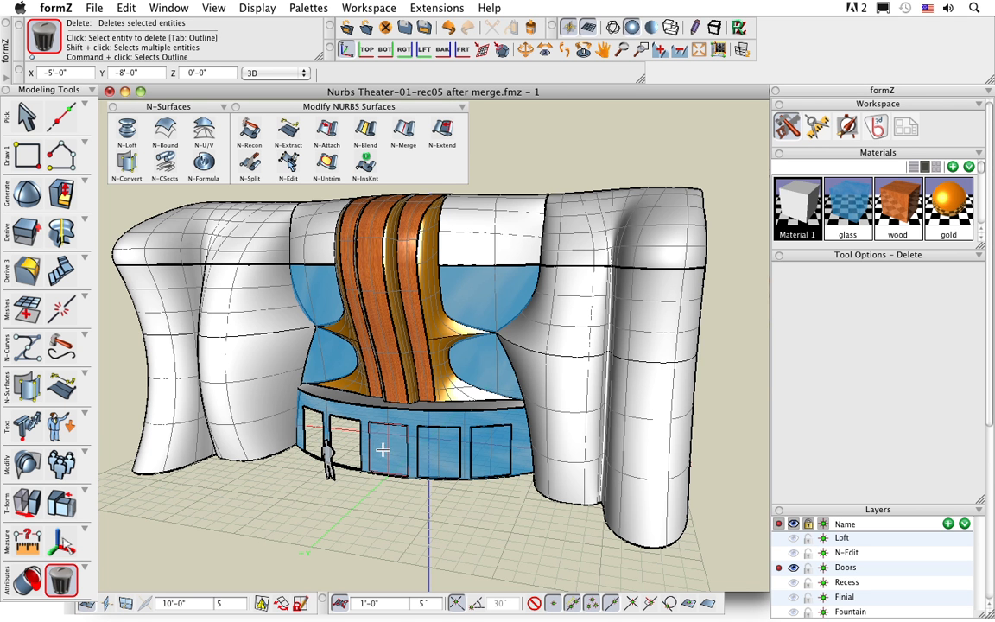
pyautogui.click(401, 410)
pyautogui.click(443, 410)
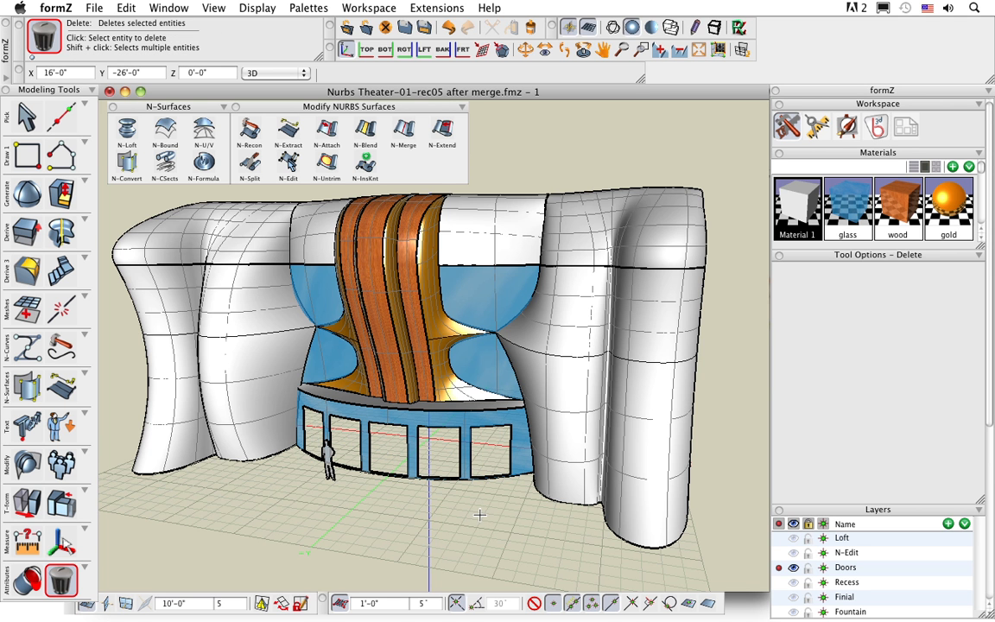
# - Show the NURBS controls of the lower glass wall with the five door openings
pyautogui.click(26, 115)
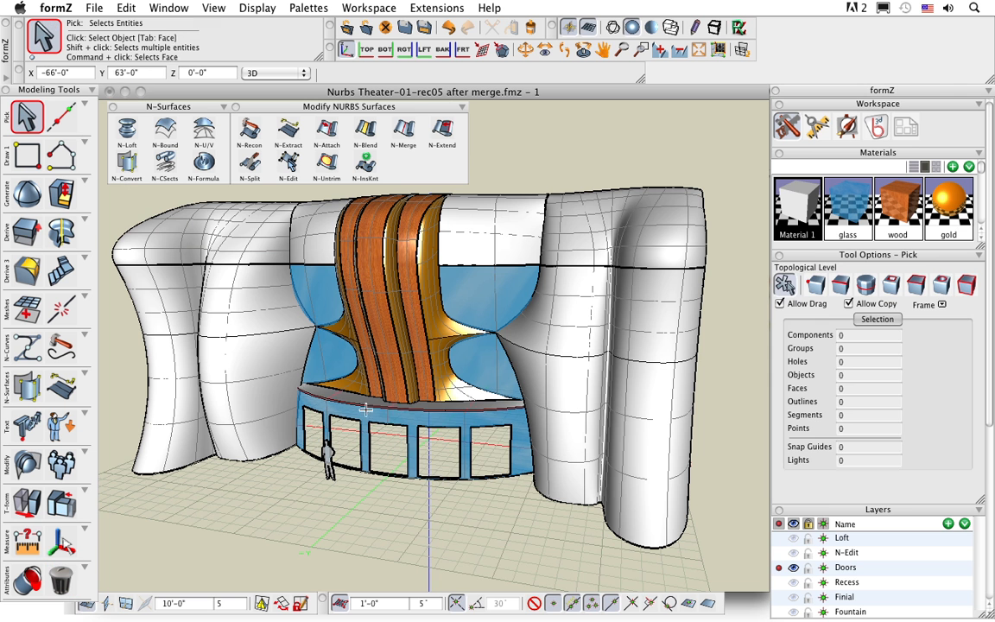
pyautogui.rightClick(430, 421)
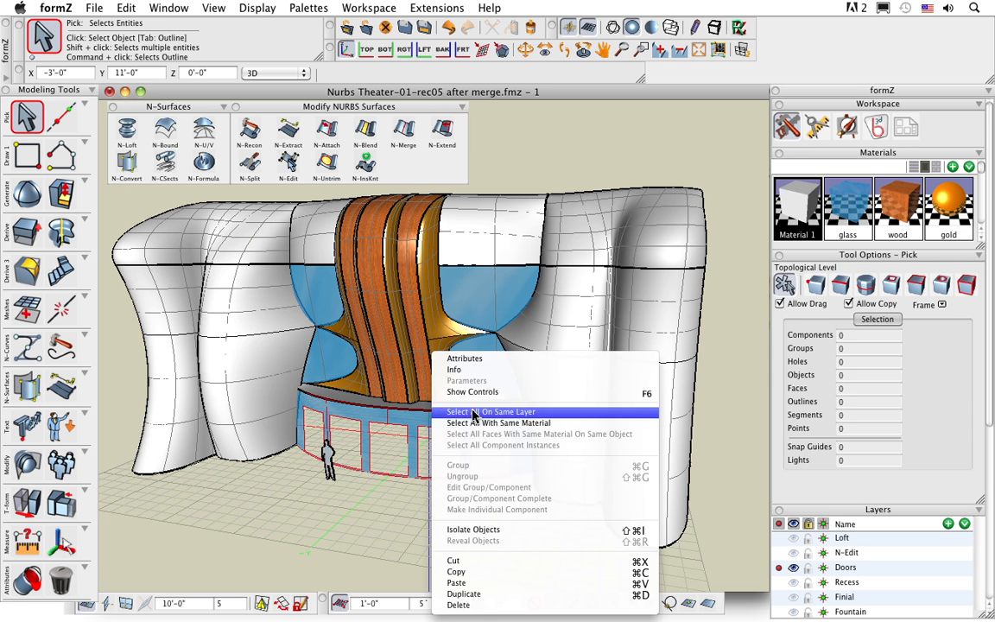
pyautogui.click(428, 387)
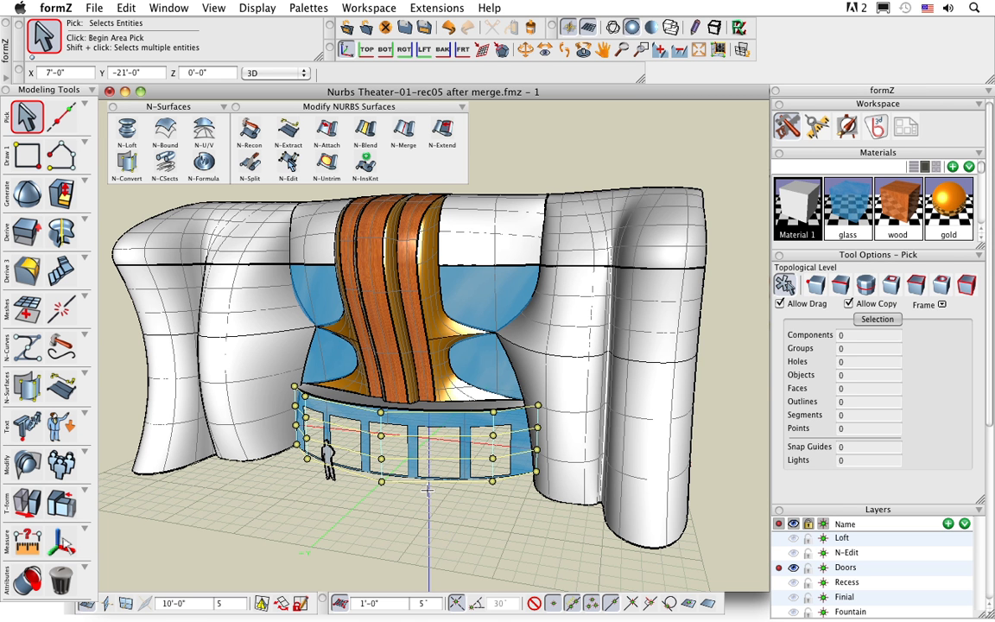
# - Untrim all five door openings to restore the full surface of the lower glass wall
pyautogui.click(328, 164)
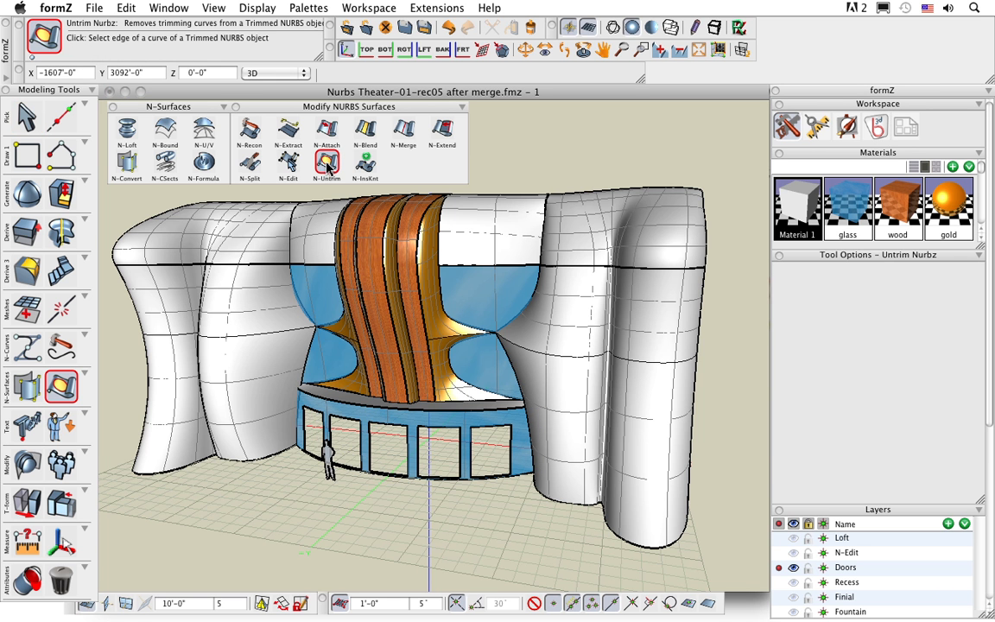
pyautogui.click(315, 423)
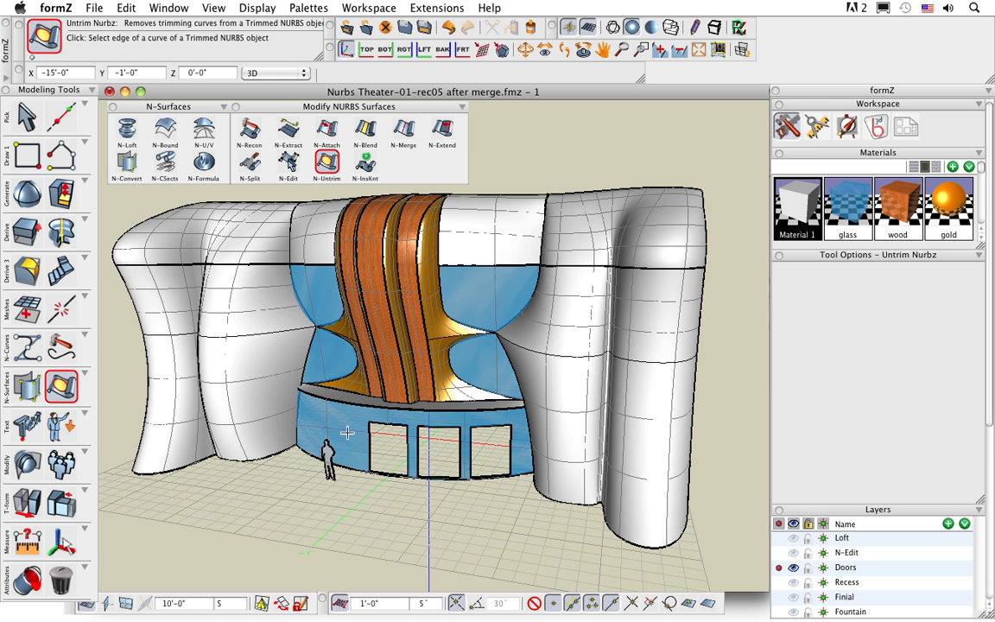
pyautogui.click(347, 431)
pyautogui.click(489, 456)
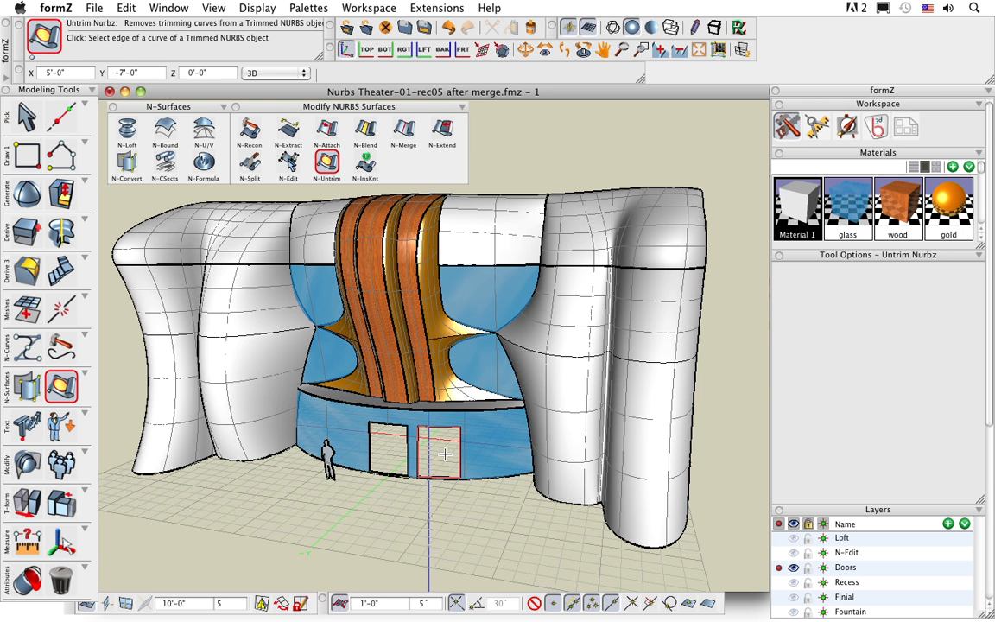
pyautogui.click(438, 446)
pyautogui.click(393, 451)
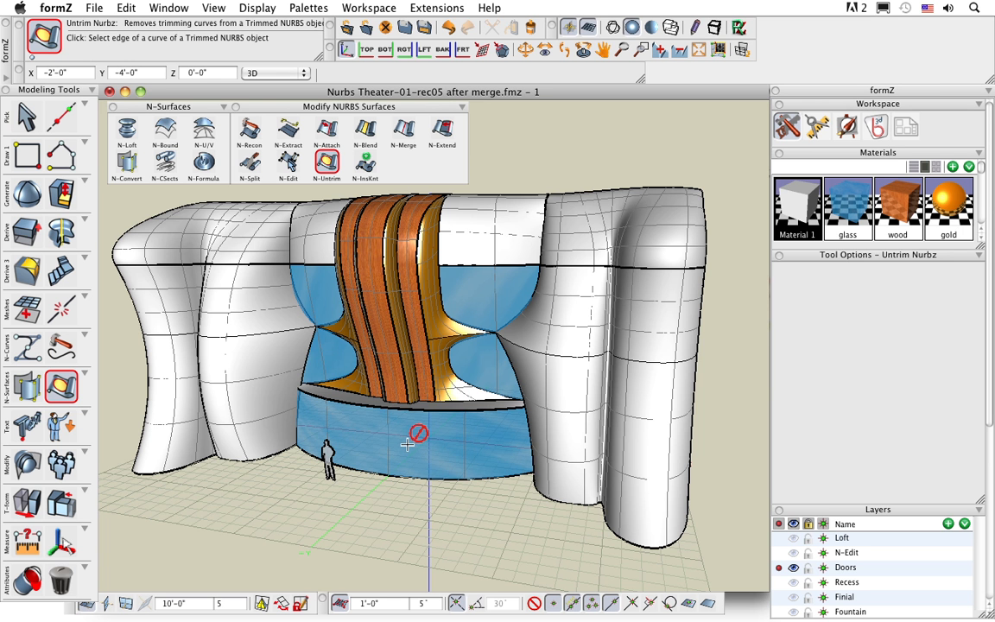
# - Show the NURBS controls of the untrimmed lower glass wall
pyautogui.click(27, 117)
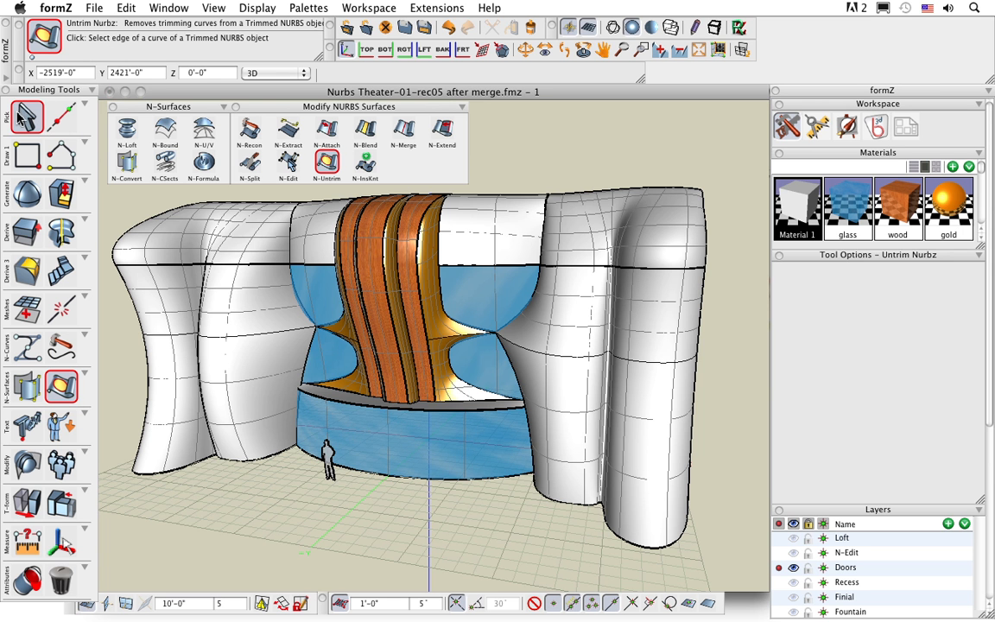
pyautogui.rightClick(430, 453)
pyautogui.click(454, 393)
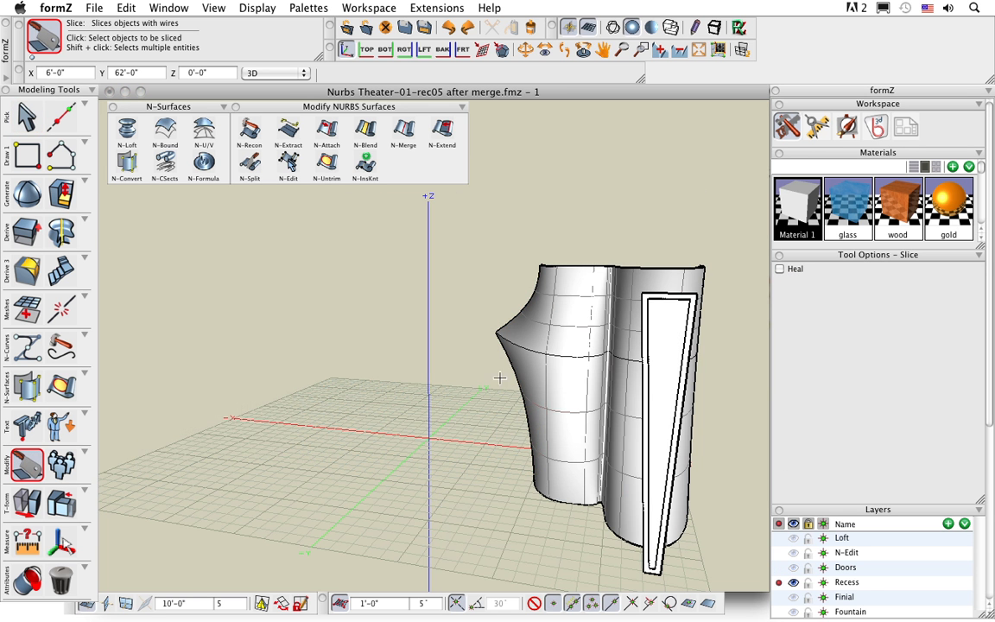
# - Set the reference plane to the vertical XZ plane, parallel to the tapered recess outlines in front of the side wall
pyautogui.moveTo(467, 385); pyautogui.dragTo(379, 335, button='middle')
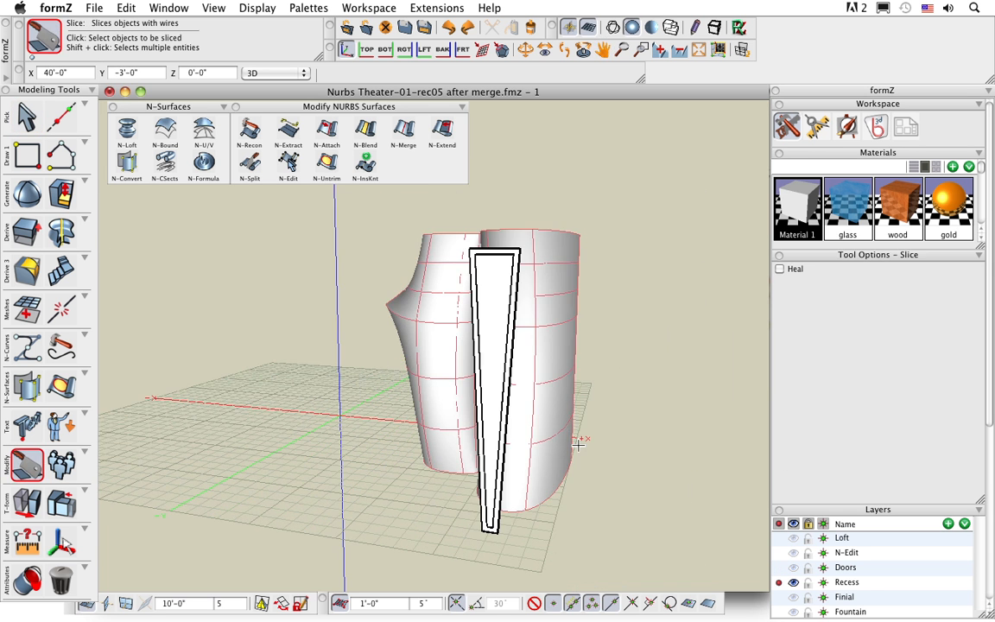
pyautogui.moveTo(604, 454); pyautogui.dragTo(537, 470, button='middle')
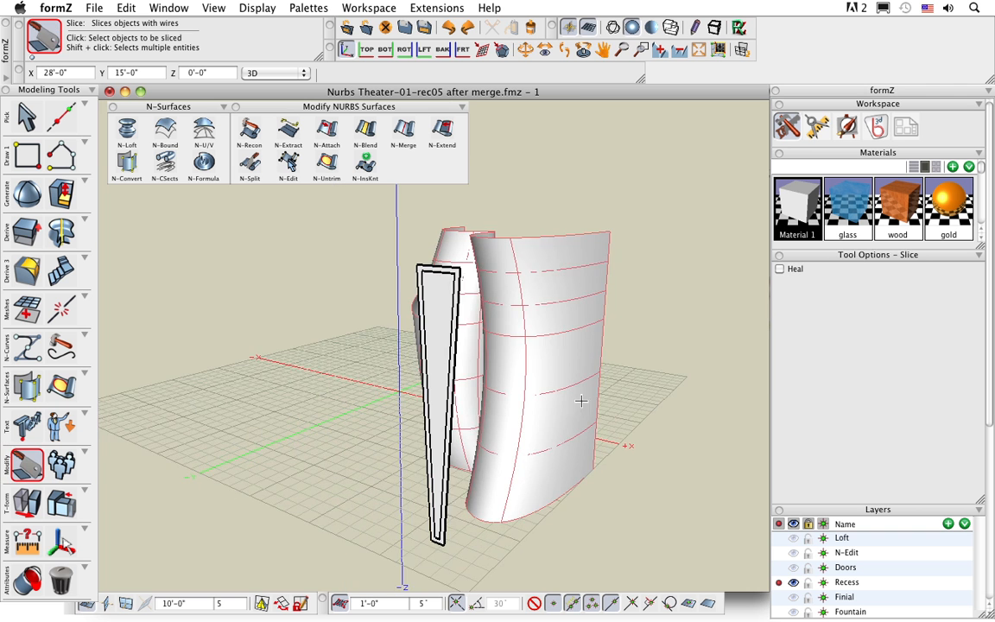
pyautogui.moveTo(583, 401); pyautogui.dragTo(604, 433, button='middle')
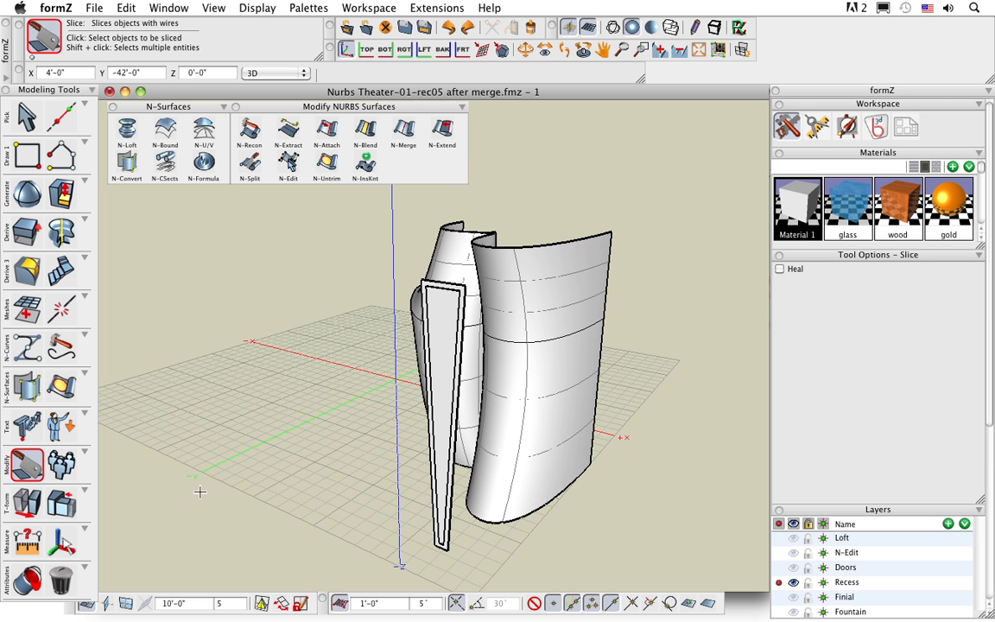
pyautogui.click(127, 606)
pyautogui.moveTo(560, 458); pyautogui.dragTo(610, 578, button='middle')
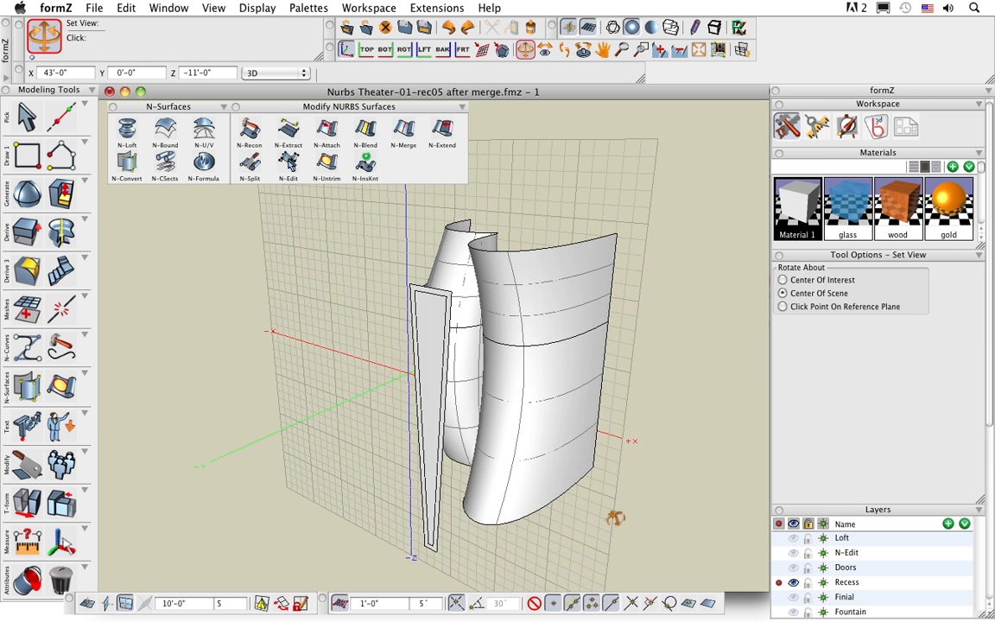
pyautogui.click(441, 299)
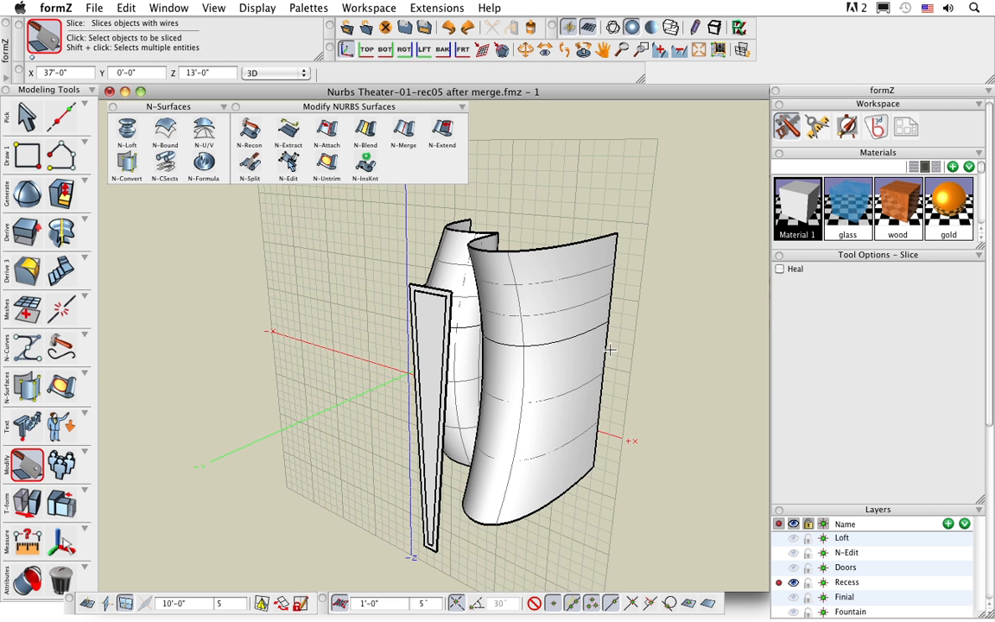
pyautogui.moveTo(611, 349); pyautogui.dragTo(644, 351, button='middle')
# - Slice the side wall with the outer tapered outline
pyautogui.click(32, 466)
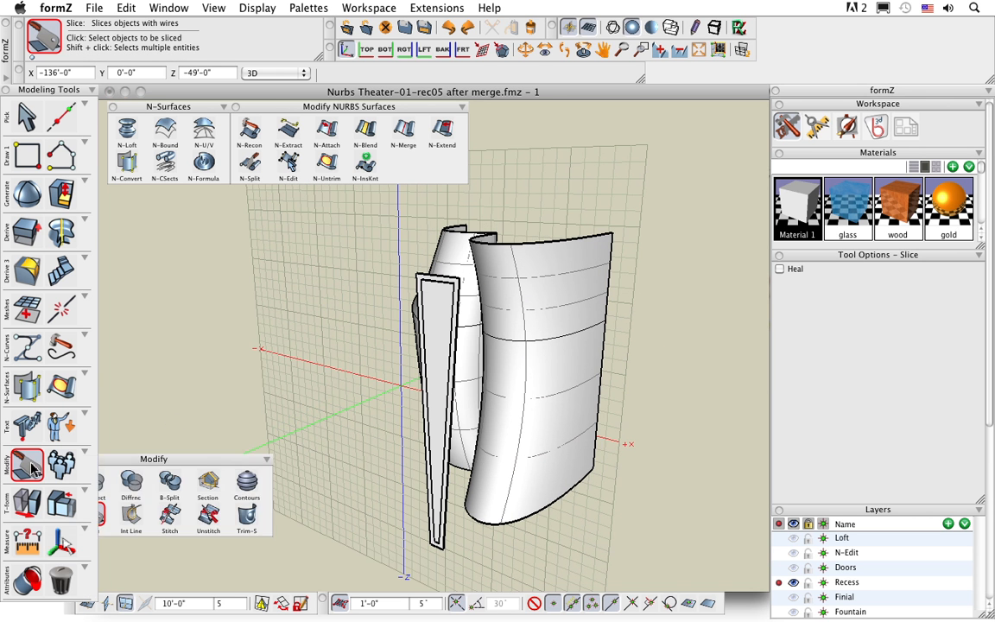
pyautogui.click(551, 282)
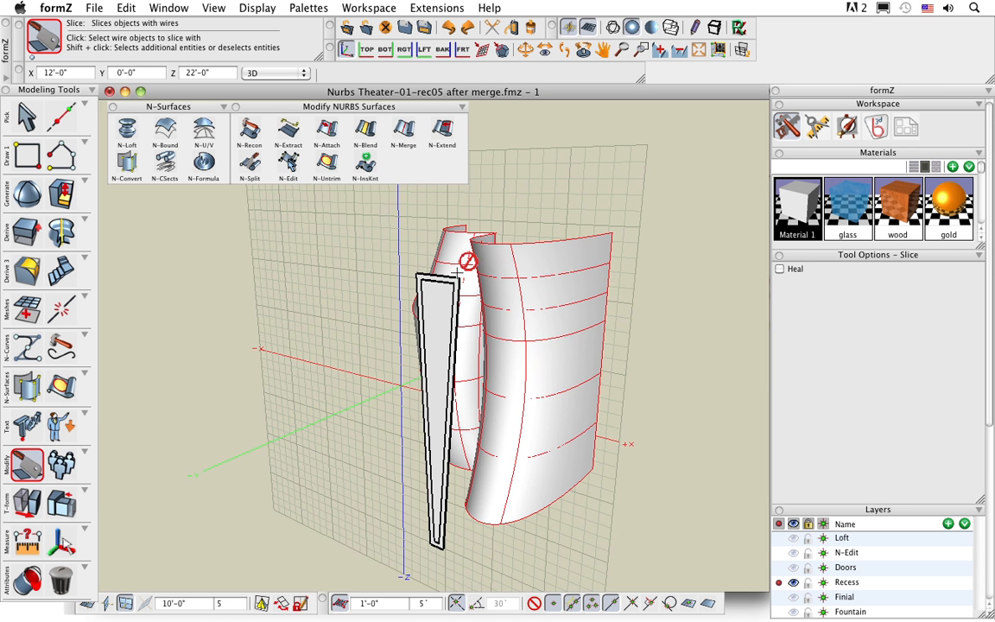
pyautogui.click(422, 274)
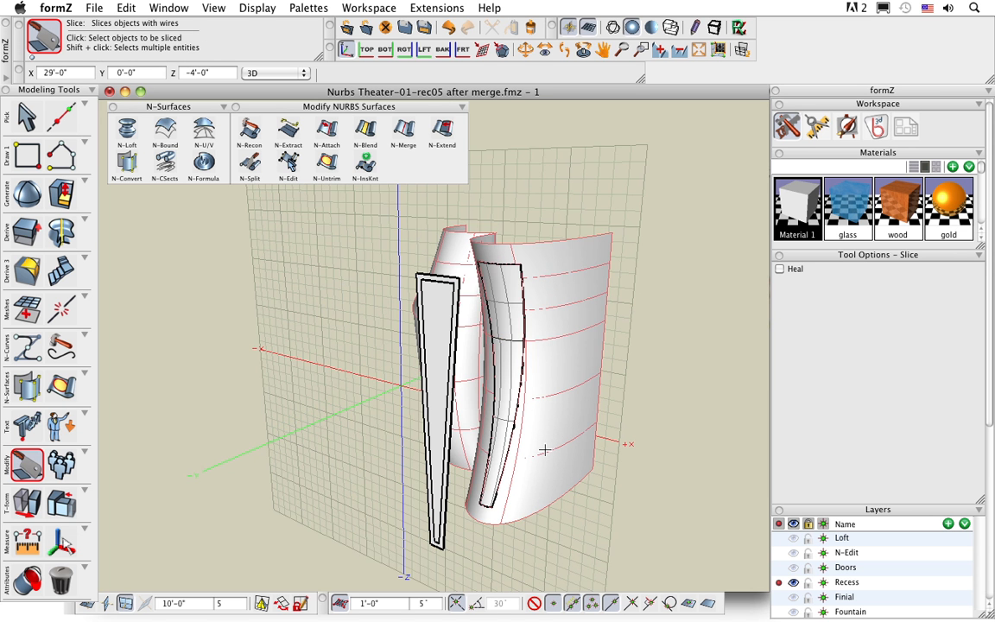
# - Slice the tapered piece cut from the side wall with the inner outline
pyautogui.moveTo(545, 449)
pyautogui.mouseDown(button='middle')
pyautogui.moveTo(604, 416)
pyautogui.moveTo(553, 428)
pyautogui.moveTo(550, 452)
pyautogui.moveTo(536, 436)
pyautogui.mouseUp(button='middle')
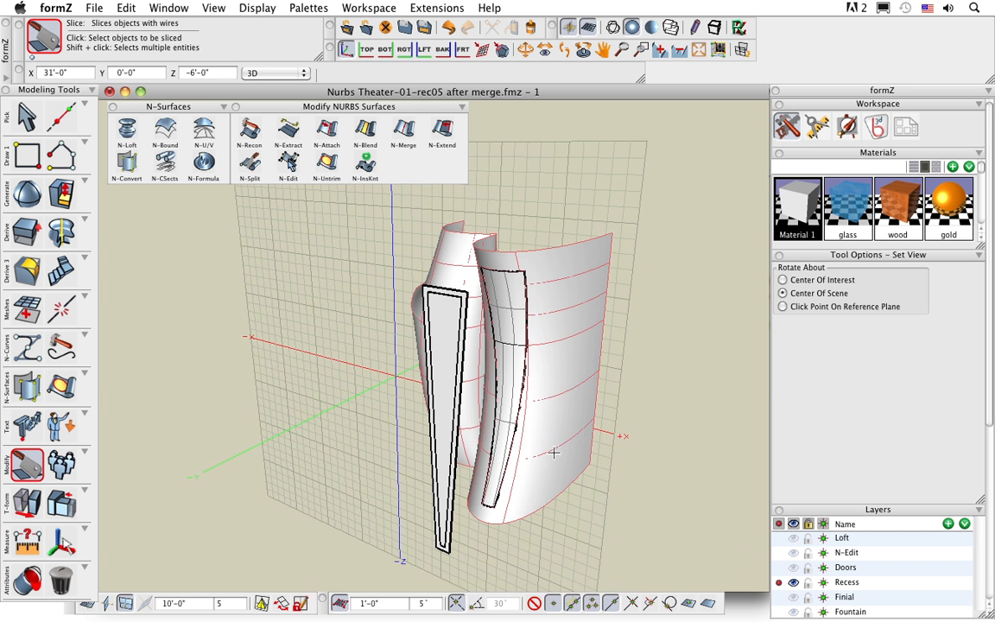
pyautogui.click(504, 295)
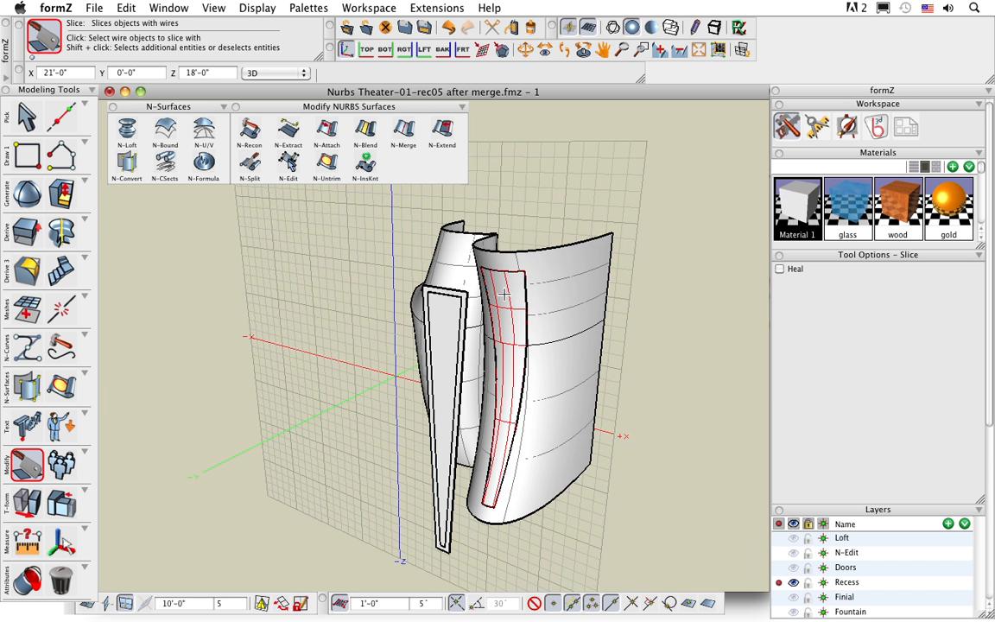
pyautogui.click(449, 296)
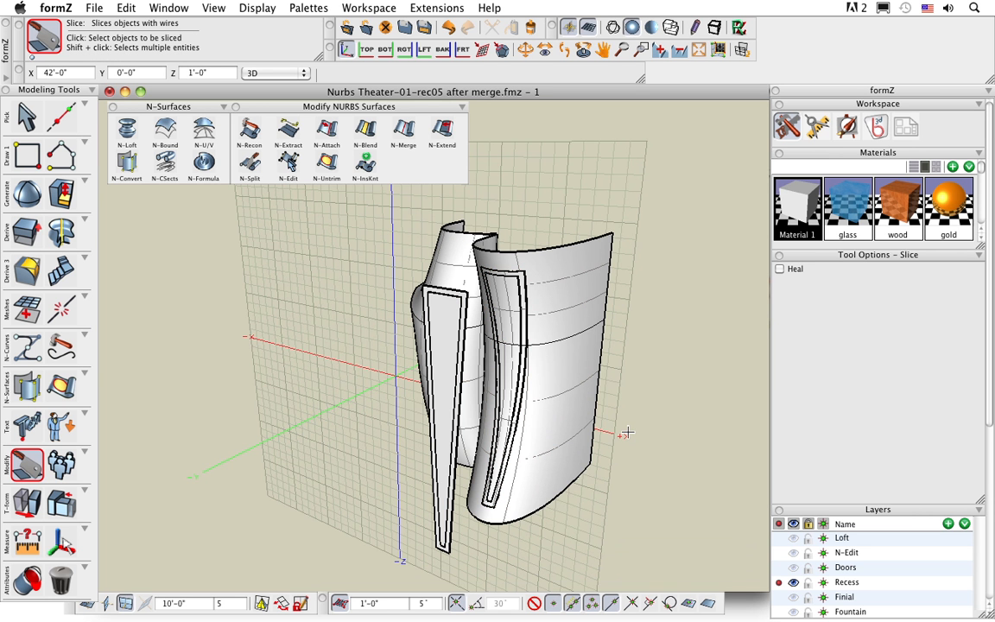
# - Delete both source outlines and the narrow strip between the two cuts, leaving a gap around the inner panel
pyautogui.click(60, 580)
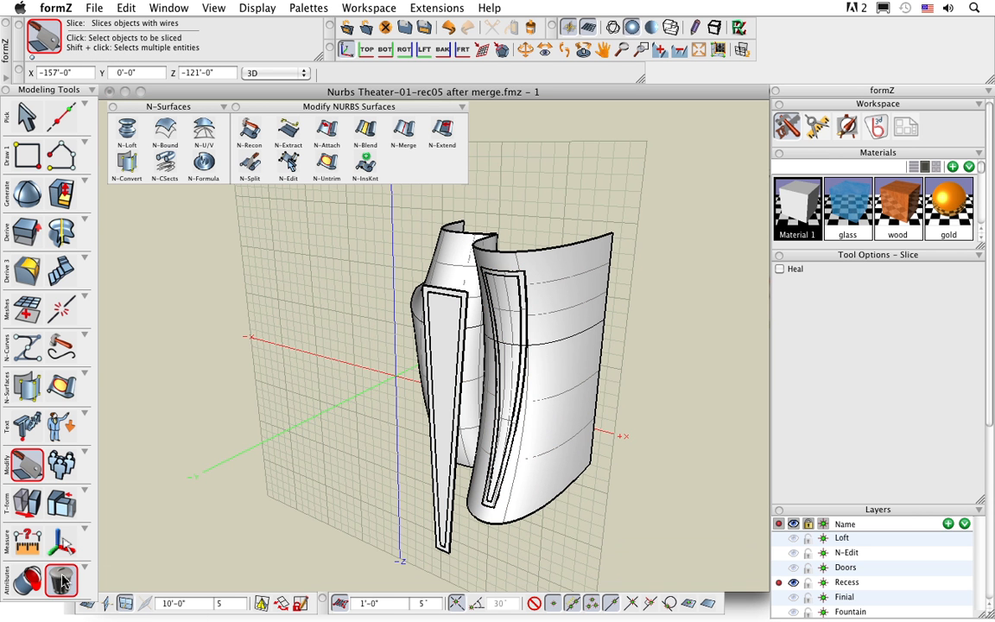
pyautogui.click(449, 544)
pyautogui.click(443, 530)
pyautogui.scroll(3, 506, 460)
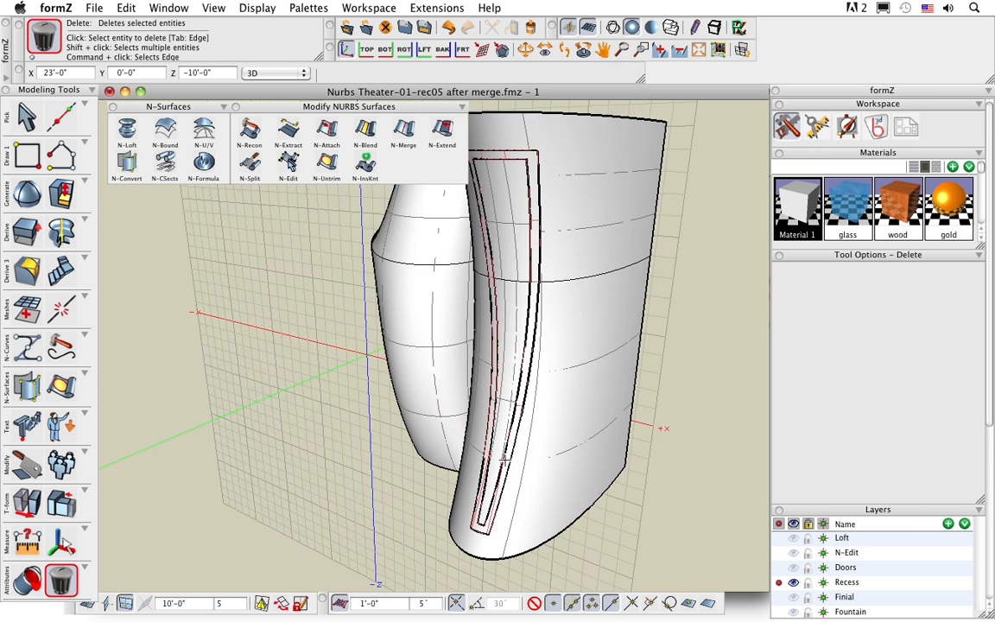
pyautogui.scroll(2, 506, 461)
pyautogui.click(521, 404)
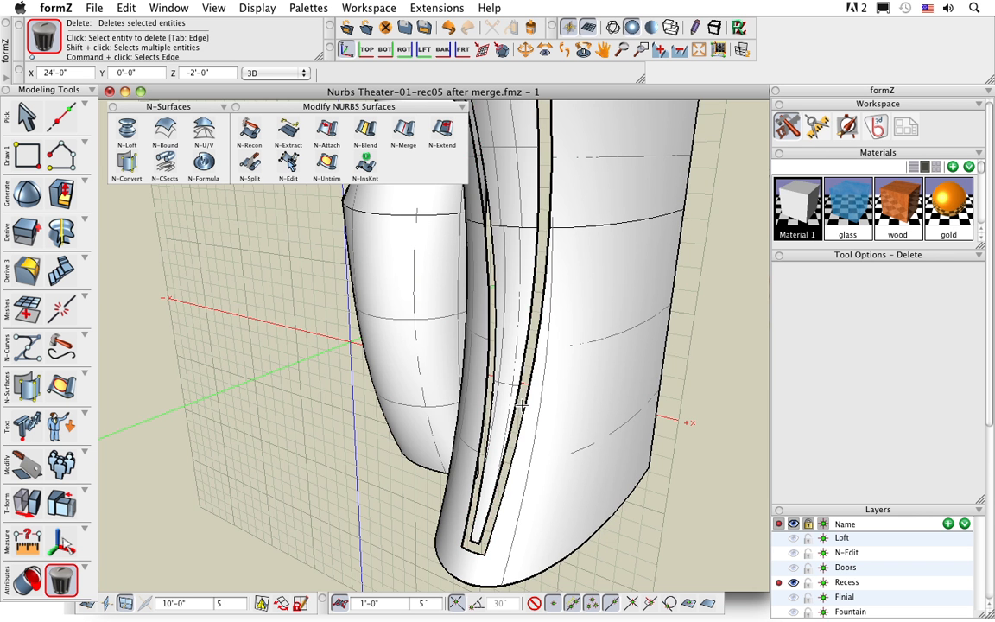
# - Move the inner tapered panel itself 1'-0" back from the wall surface along the green Y axis, without copying
pyautogui.scroll(-5, 551, 481)
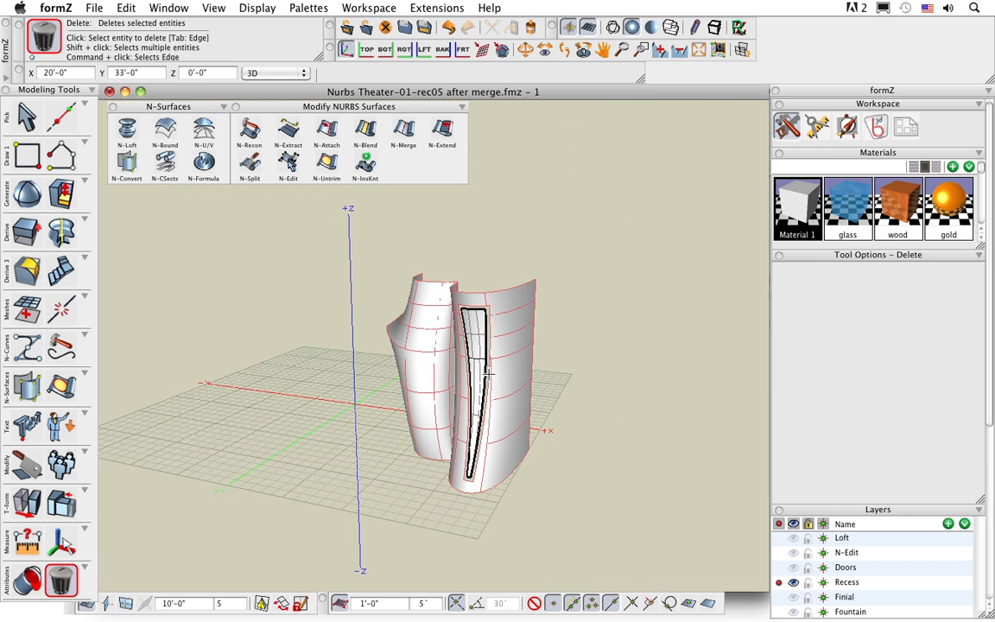
pyautogui.scroll(6, 487, 372)
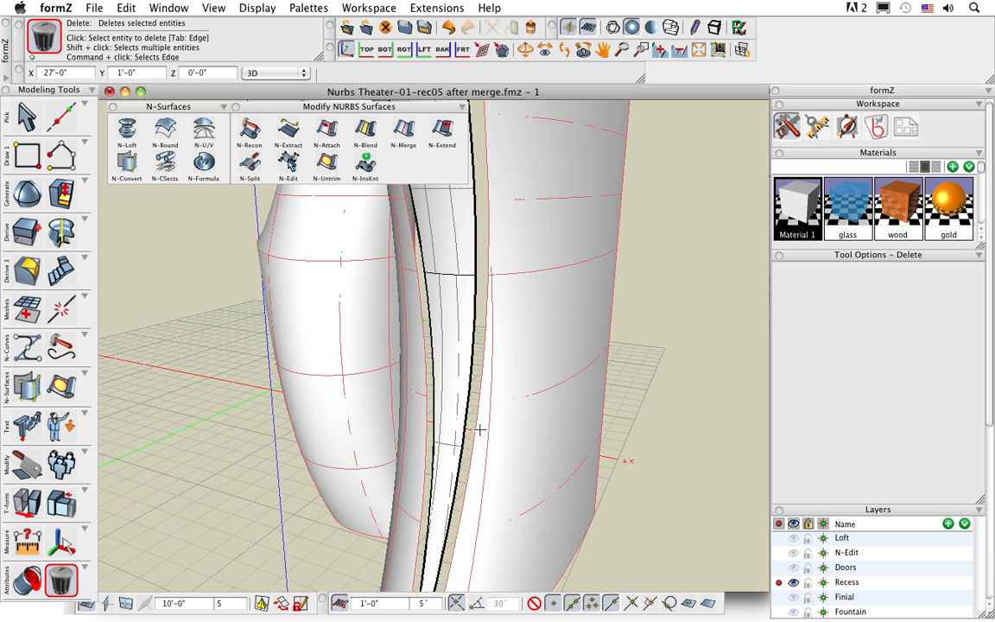
pyautogui.press('m')
pyautogui.click(450, 426)
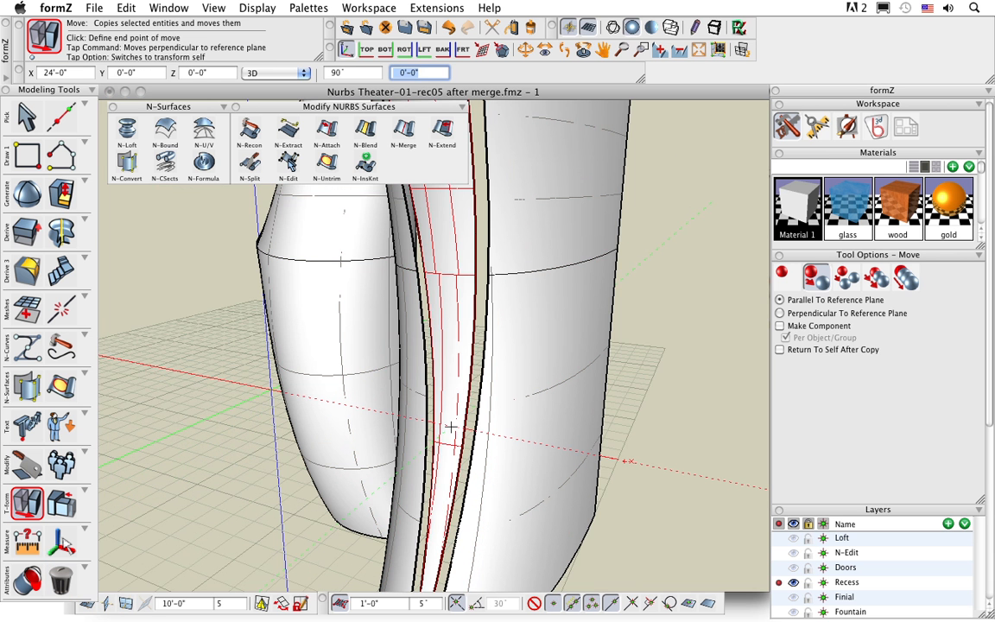
pyautogui.press('alt')
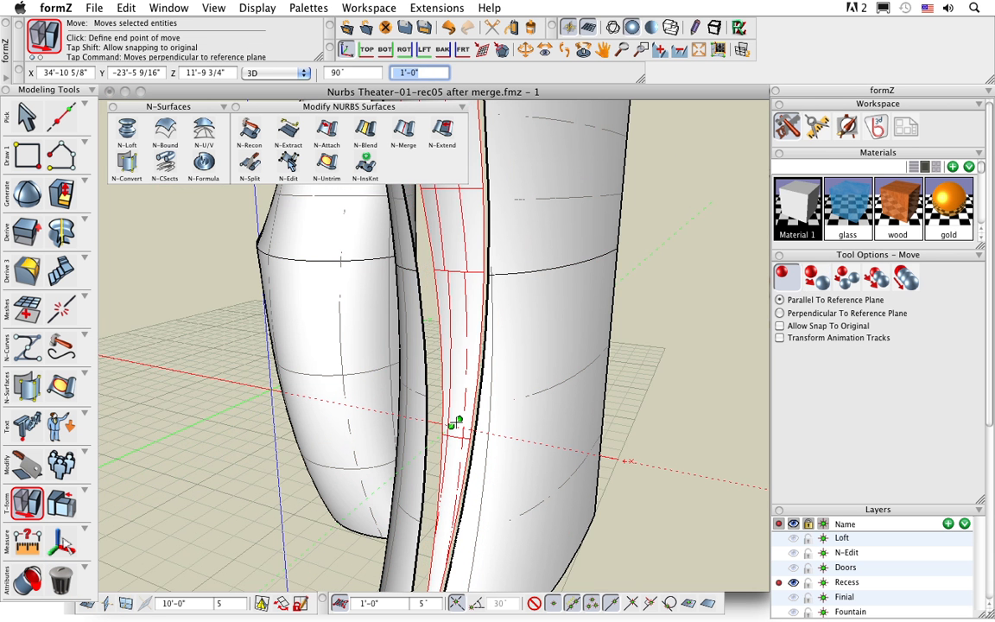
pyautogui.click(456, 422)
# - Blend the wall opening to the inset panel along the upper left, top and upper right edges, using G1 Tangential and G0 Positional continuity
pyautogui.scroll(-6, 460, 423)
pyautogui.moveTo(484, 442); pyautogui.dragTo(504, 401, button='middle')
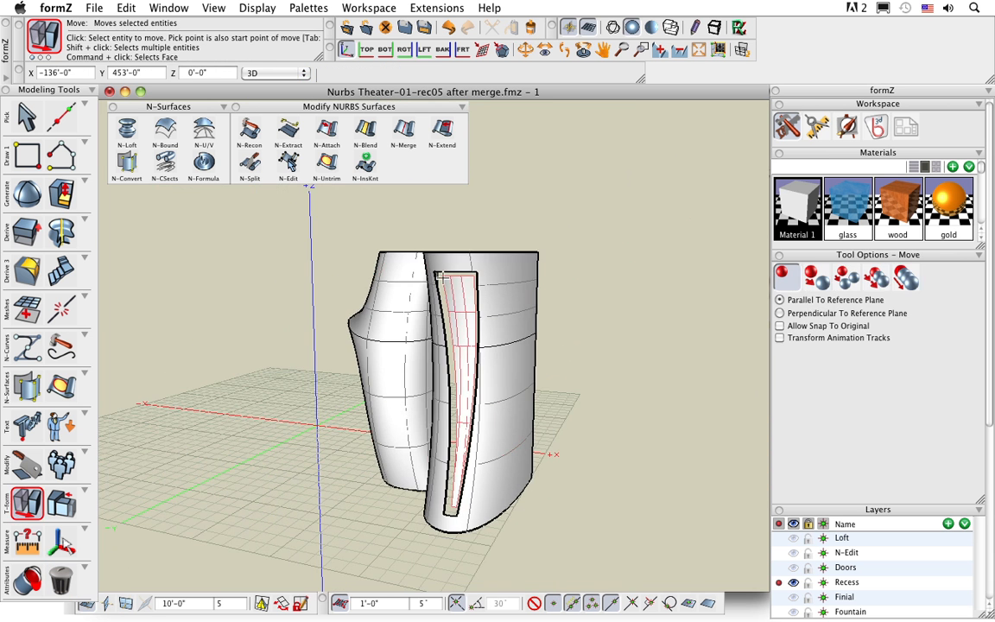
pyautogui.scroll(4, 441, 276)
pyautogui.click(367, 130)
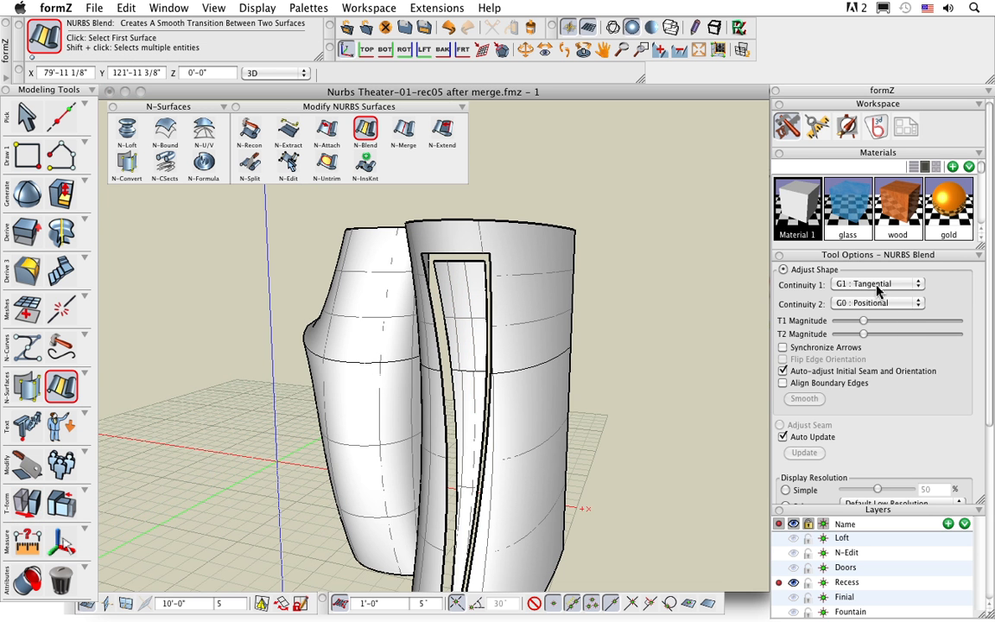
pyautogui.scroll(2, 442, 324)
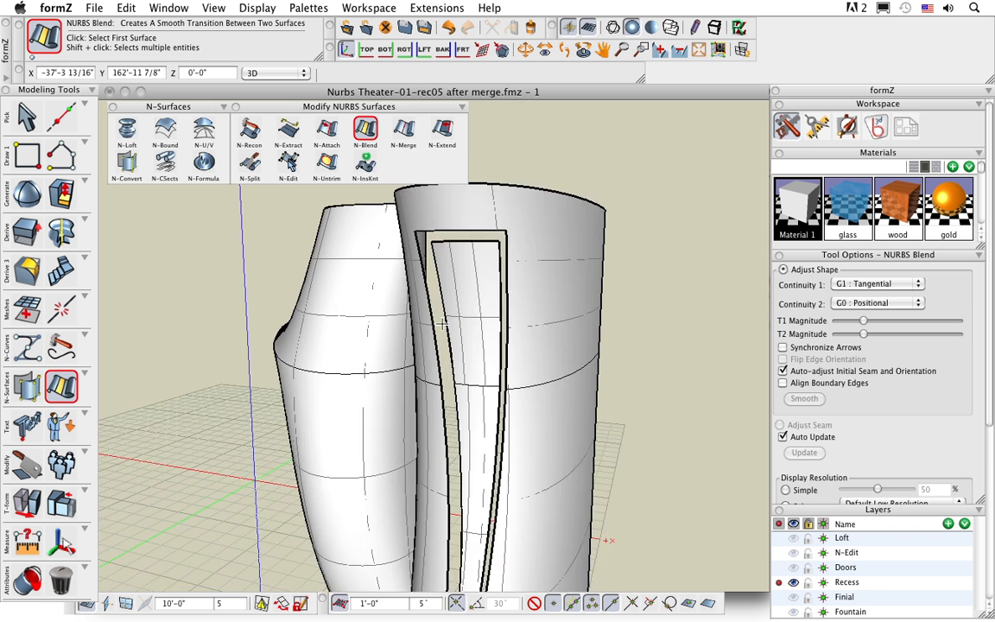
pyautogui.scroll(2, 442, 323)
pyautogui.click(443, 317)
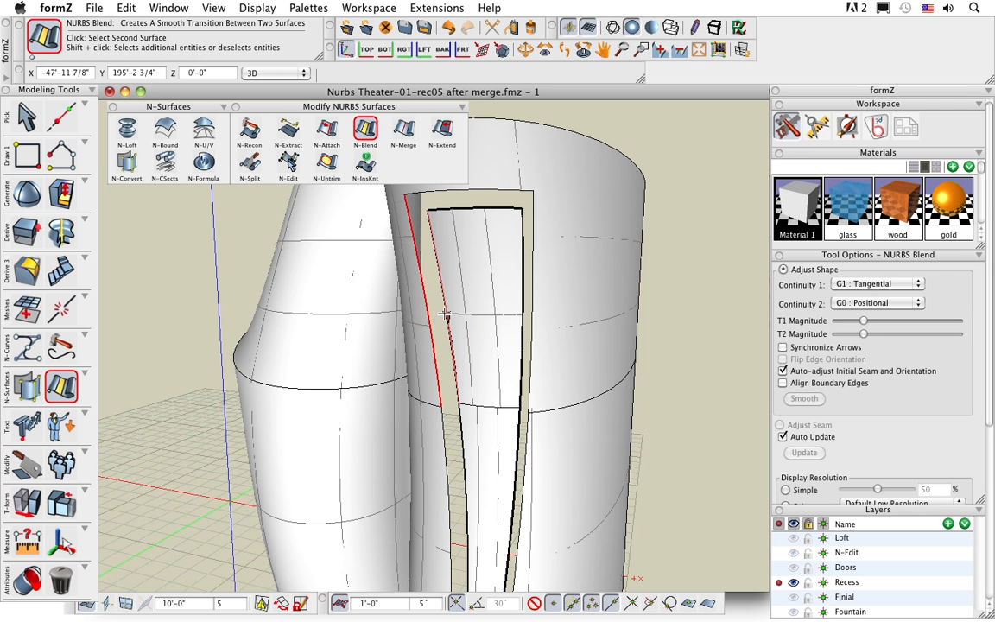
pyautogui.click(480, 208)
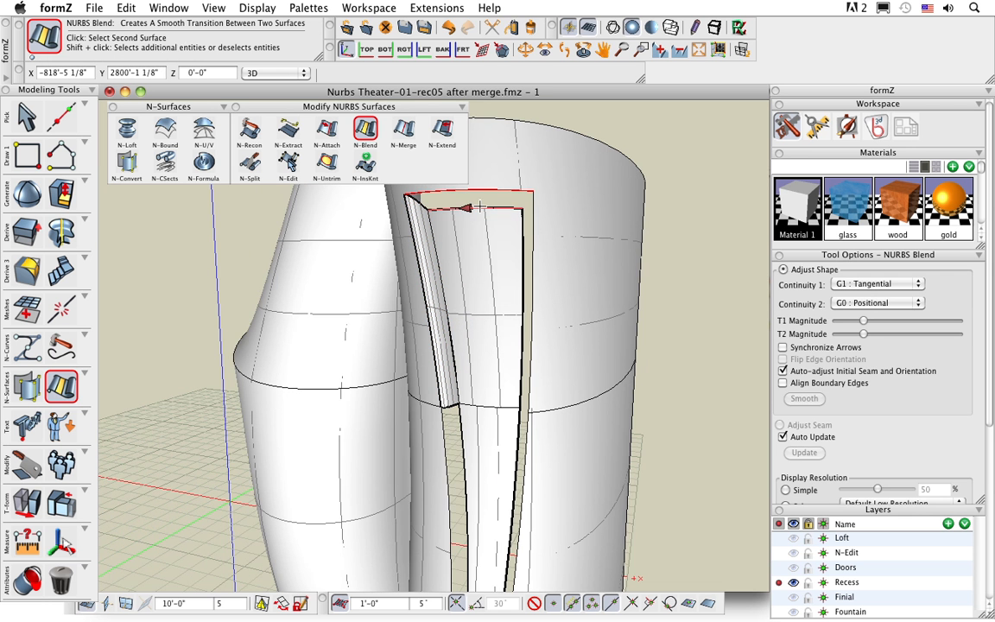
pyautogui.click(479, 208)
pyautogui.click(532, 256)
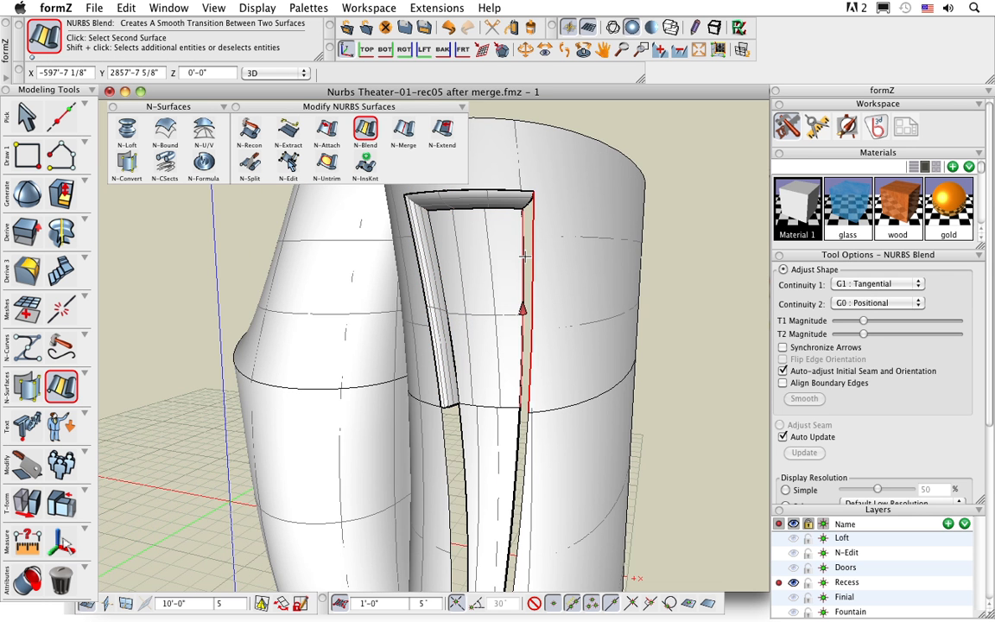
pyautogui.click(525, 257)
# - Blend the lower left and lower right edges of the wall opening to the matching edges of the inset panel
pyautogui.moveTo(535, 501); pyautogui.dragTo(508, 352, button='middle')
pyautogui.click(433, 382)
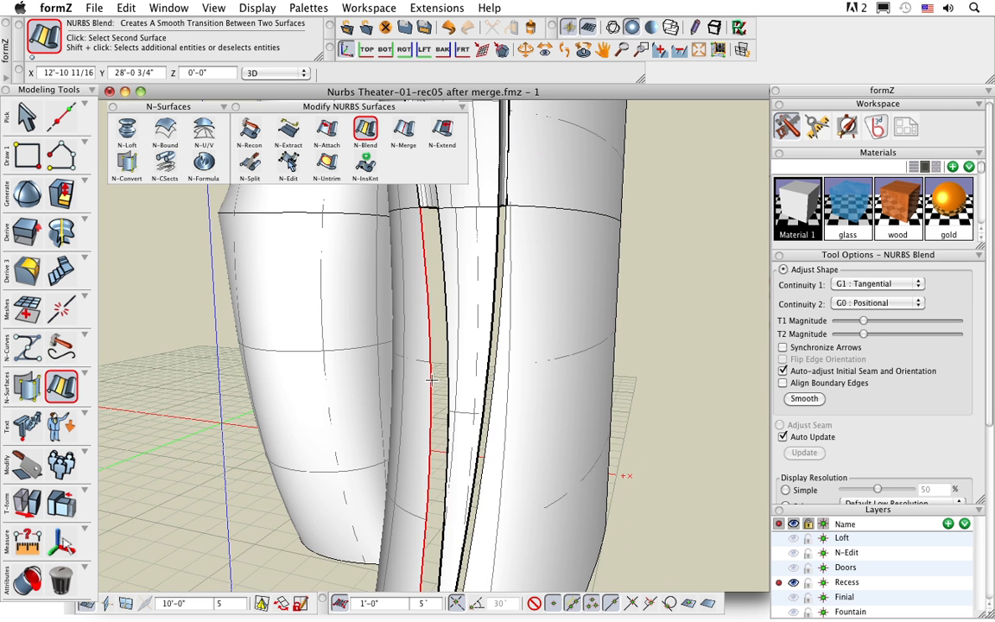
pyautogui.click(444, 411)
pyautogui.click(491, 386)
pyautogui.click(482, 411)
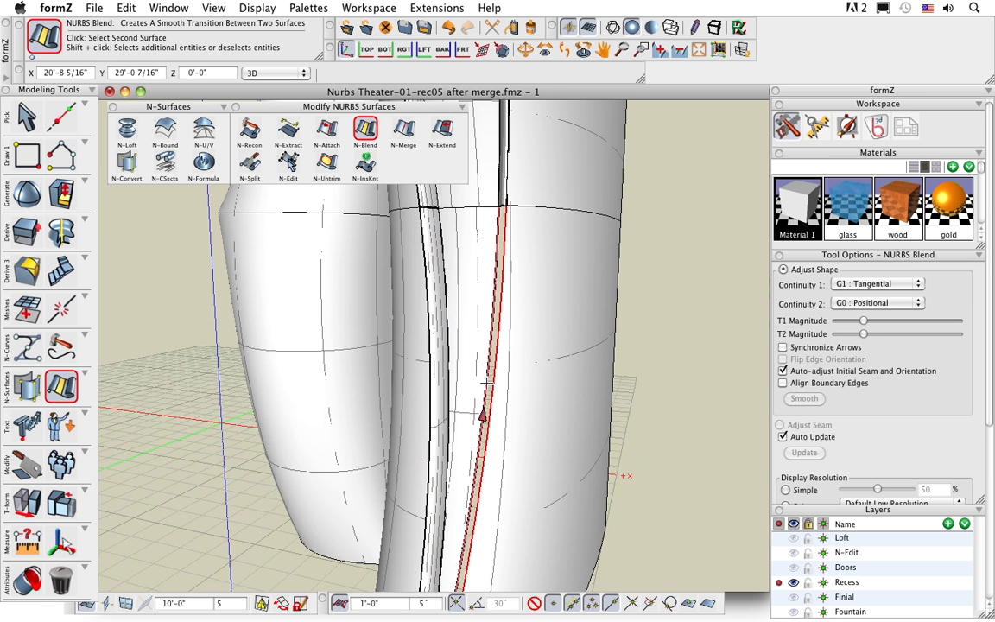
# - Close the recess by blending the short bottom edge of the wall opening to the panel's bottom edge
pyautogui.scroll(-5, 490, 416)
pyautogui.moveTo(492, 519); pyautogui.dragTo(495, 464, button='middle')
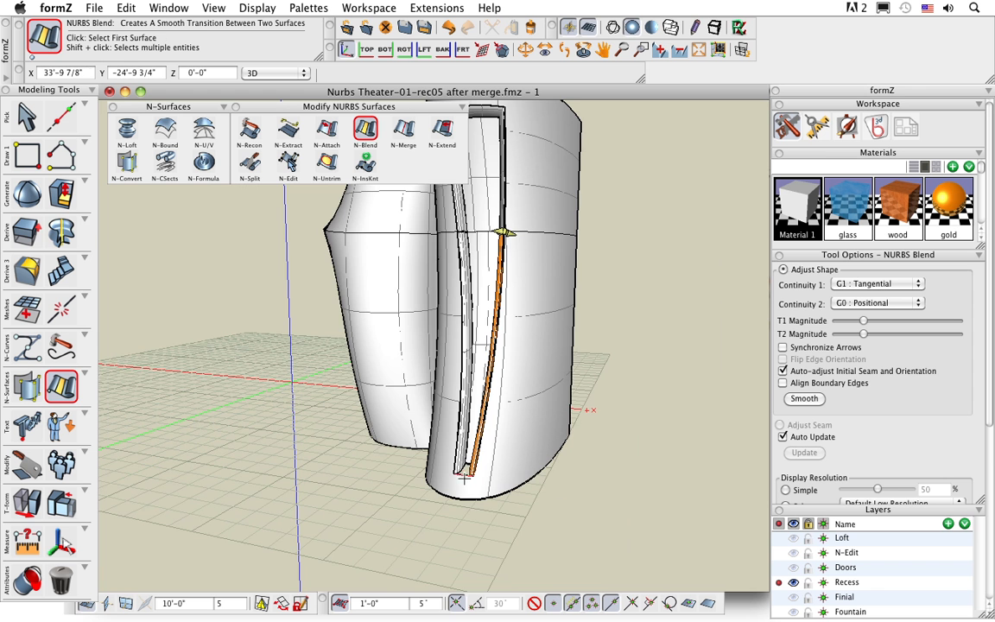
pyautogui.click(465, 471)
pyautogui.scroll(4, 468, 467)
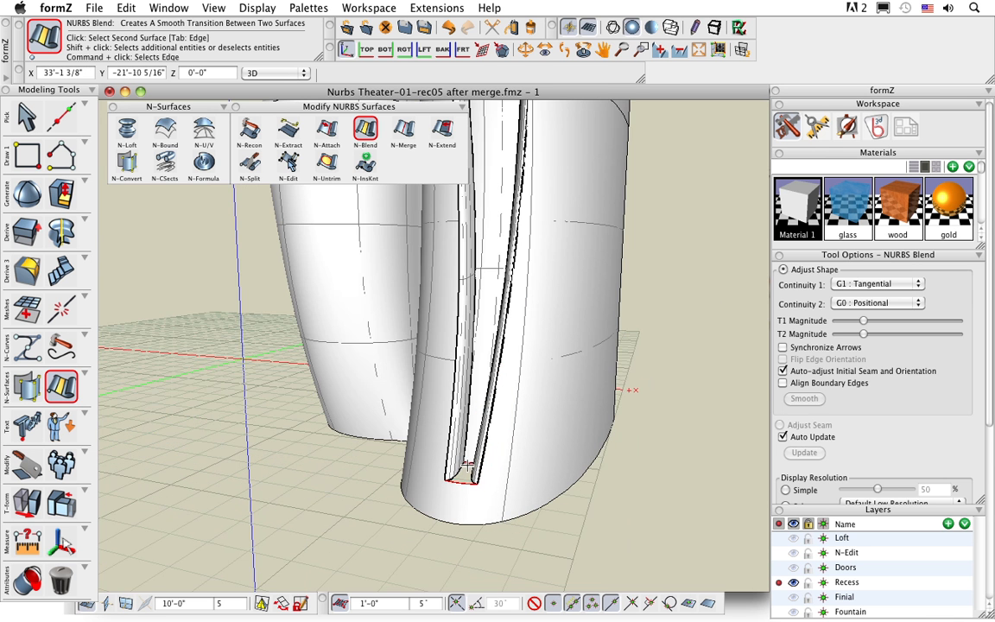
pyautogui.click(468, 469)
# - Apply the wood material to the recess's inset panel and leave the NURBS Blend command
pyautogui.scroll(-4, 472, 468)
pyautogui.moveTo(529, 404); pyautogui.dragTo(511, 478, button='middle')
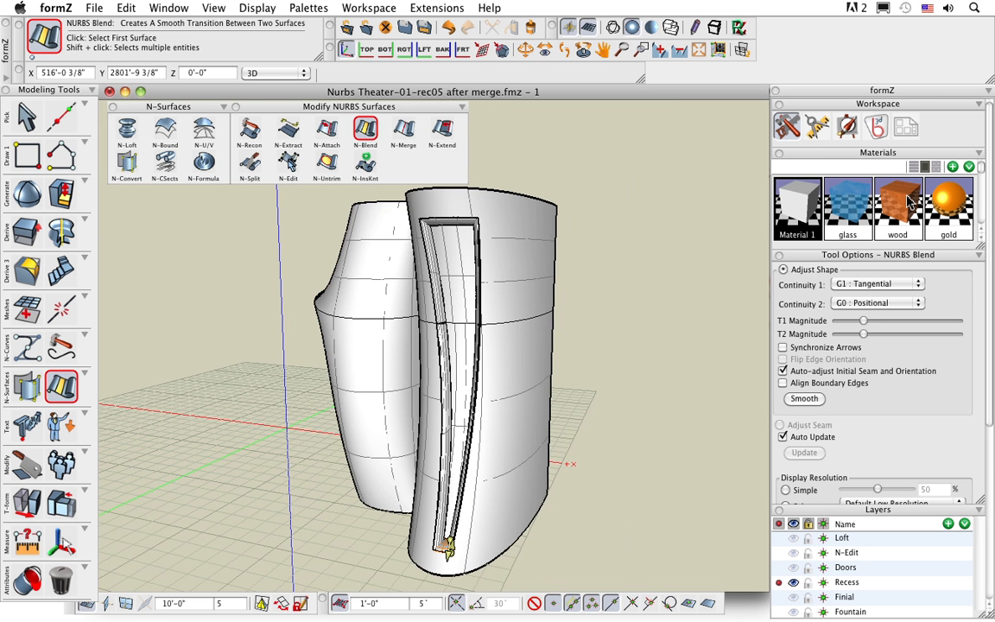
pyautogui.moveTo(909, 200); pyautogui.dragTo(457, 273)
pyautogui.scroll(-2, 510, 403)
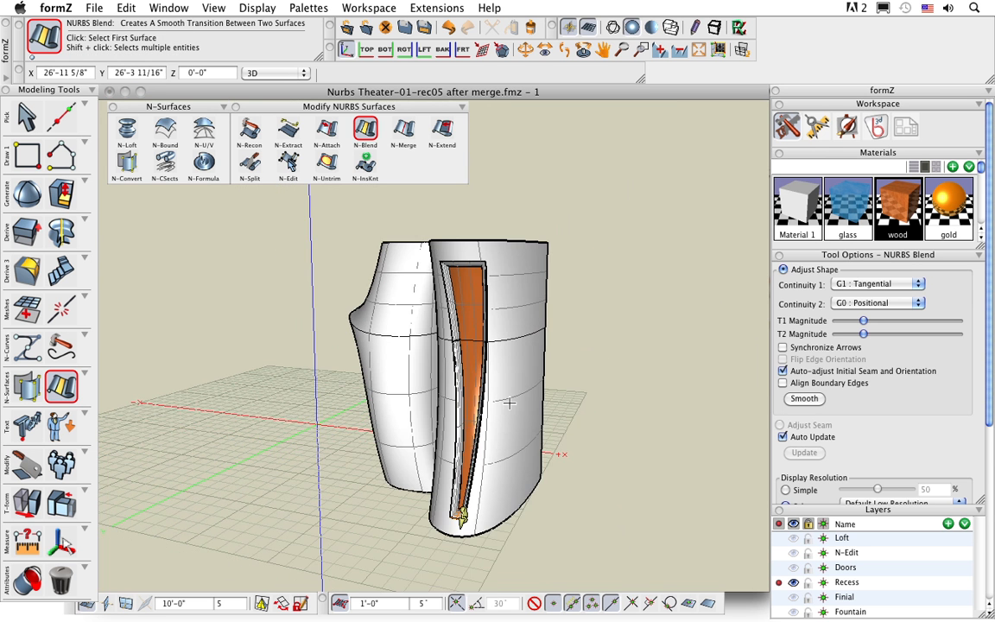
pyautogui.moveTo(490, 441); pyautogui.dragTo(479, 464, button='middle')
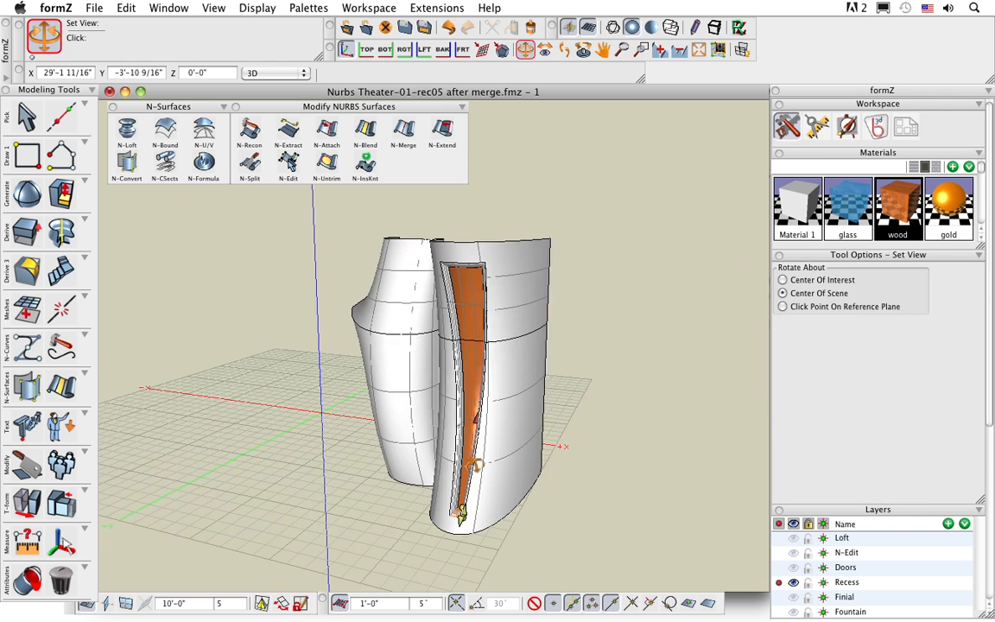
pyautogui.click(15, 117)
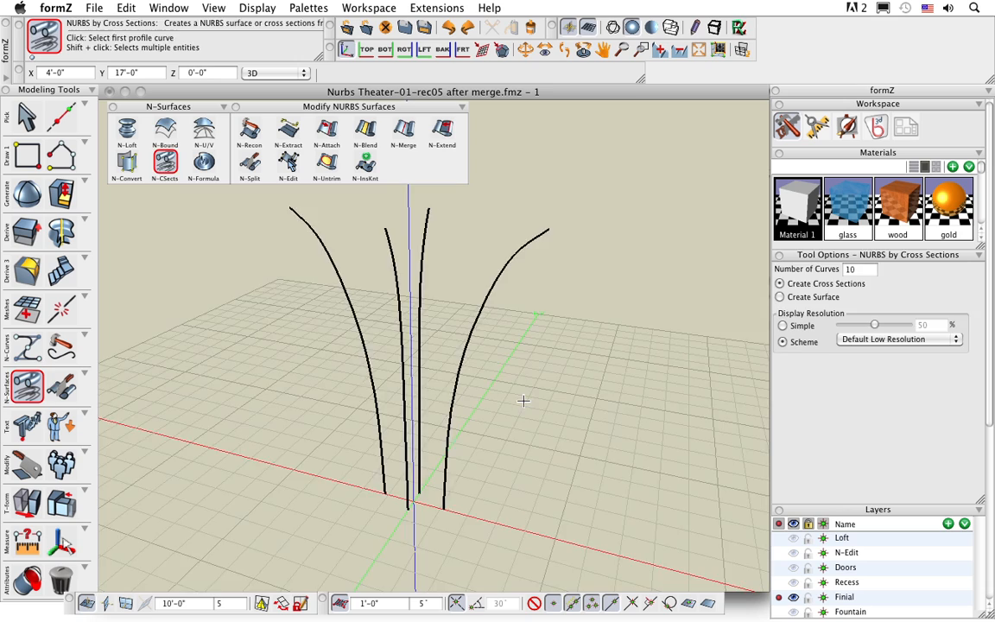
# - Generate 10 NURBS cross sections from the four finial profile curves, using the vertical axis as the reference axis
pyautogui.moveTo(524, 400)
pyautogui.mouseDown()
pyautogui.moveTo(459, 406)
pyautogui.moveTo(322, 389)
pyautogui.moveTo(313, 350)
pyautogui.moveTo(444, 318)
pyautogui.moveTo(505, 323)
pyautogui.moveTo(553, 355)
pyautogui.moveTo(521, 413)
pyautogui.moveTo(407, 402)
pyautogui.moveTo(412, 447)
pyautogui.moveTo(489, 473)
pyautogui.moveTo(608, 440)
pyautogui.moveTo(485, 353)
pyautogui.moveTo(516, 395)
pyautogui.moveTo(529, 390)
pyautogui.mouseUp()
pyautogui.press('c')
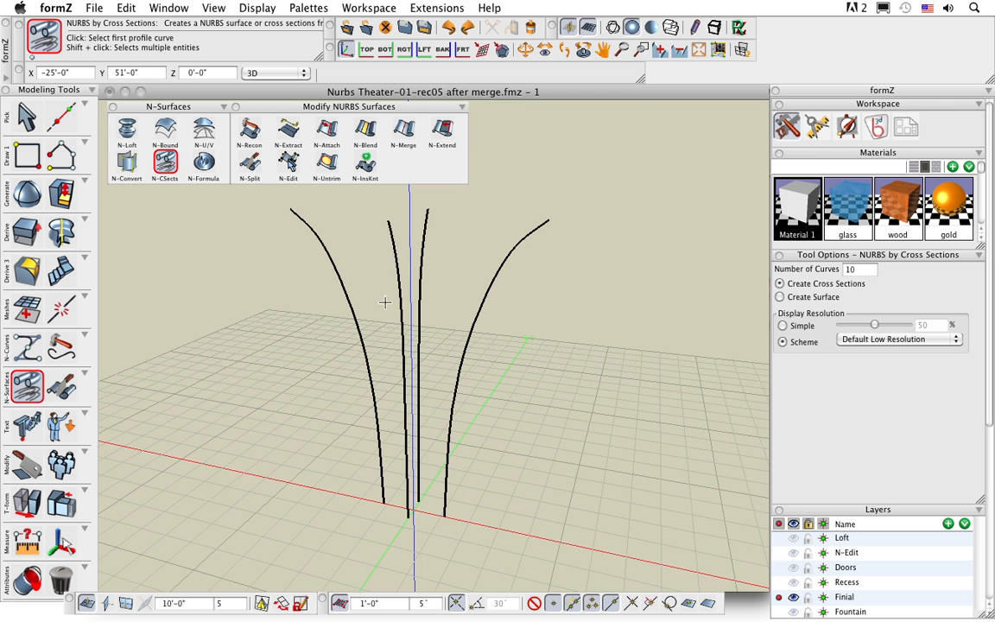
pyautogui.click(420, 256)
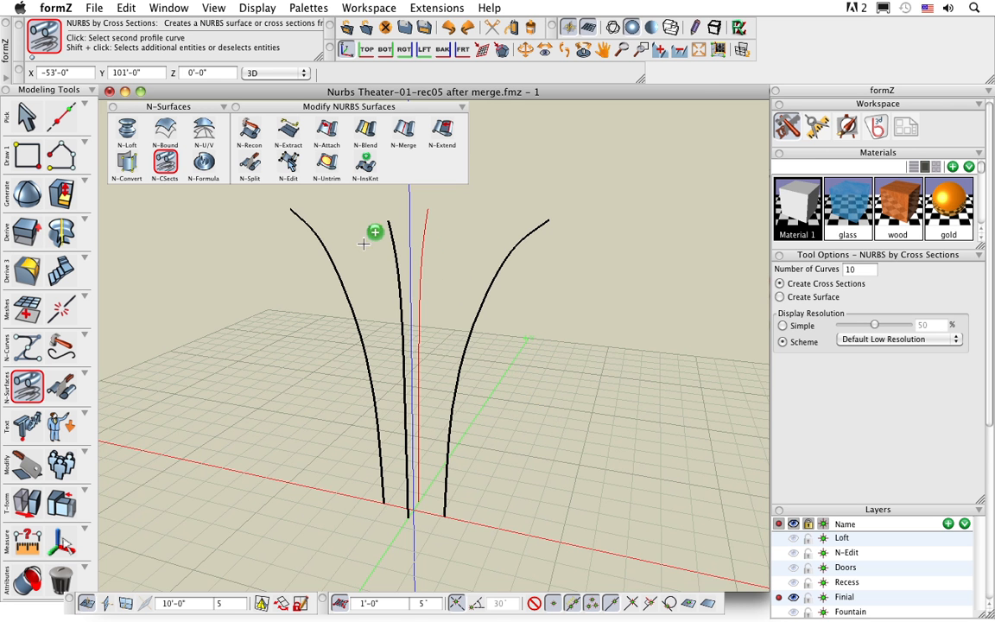
pyautogui.click(329, 249)
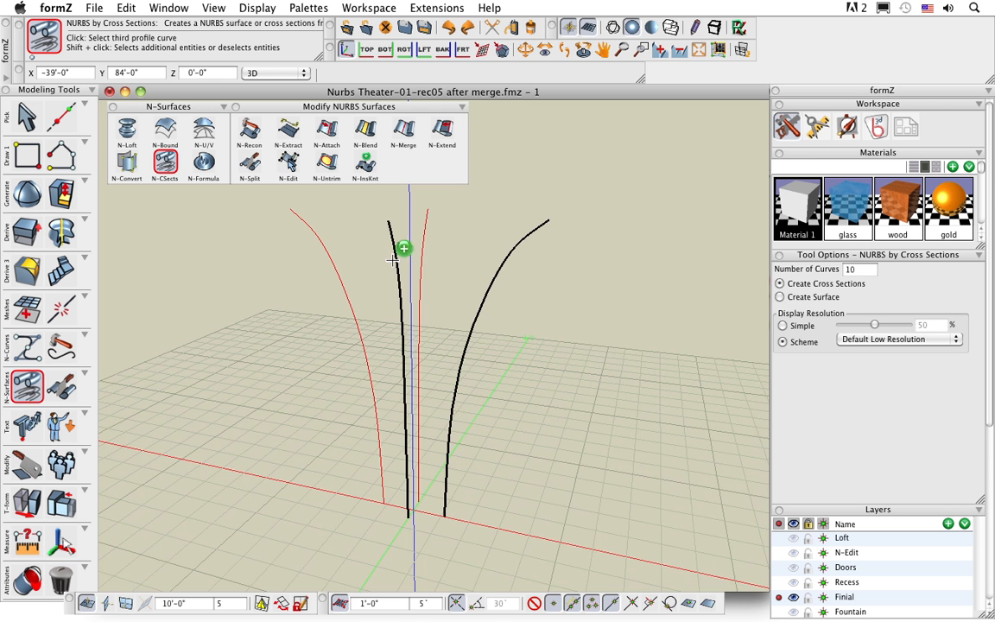
pyautogui.click(402, 251)
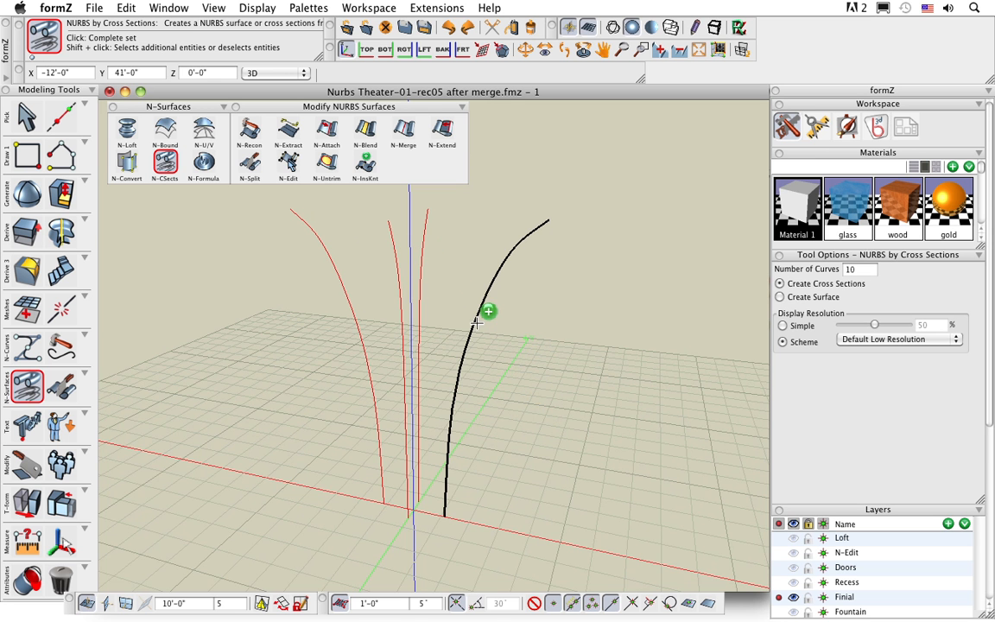
pyautogui.click(499, 269)
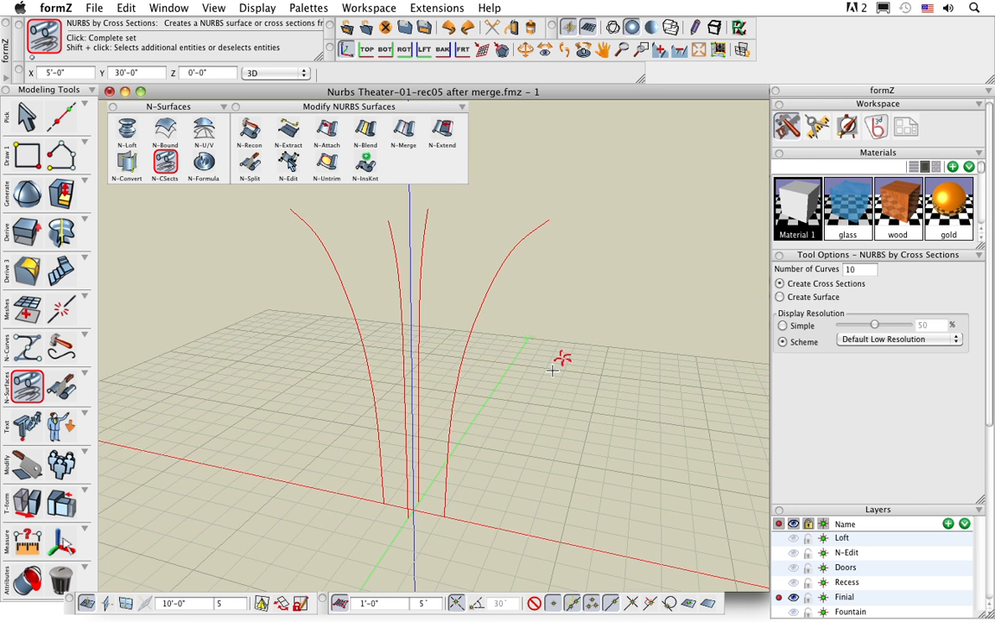
pyautogui.click(533, 329)
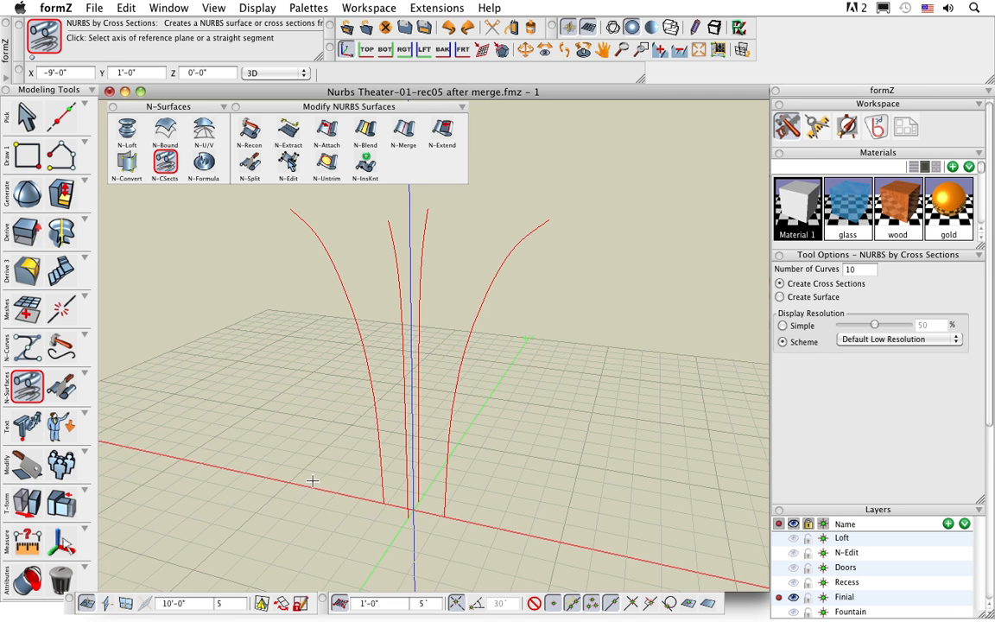
pyautogui.click(412, 219)
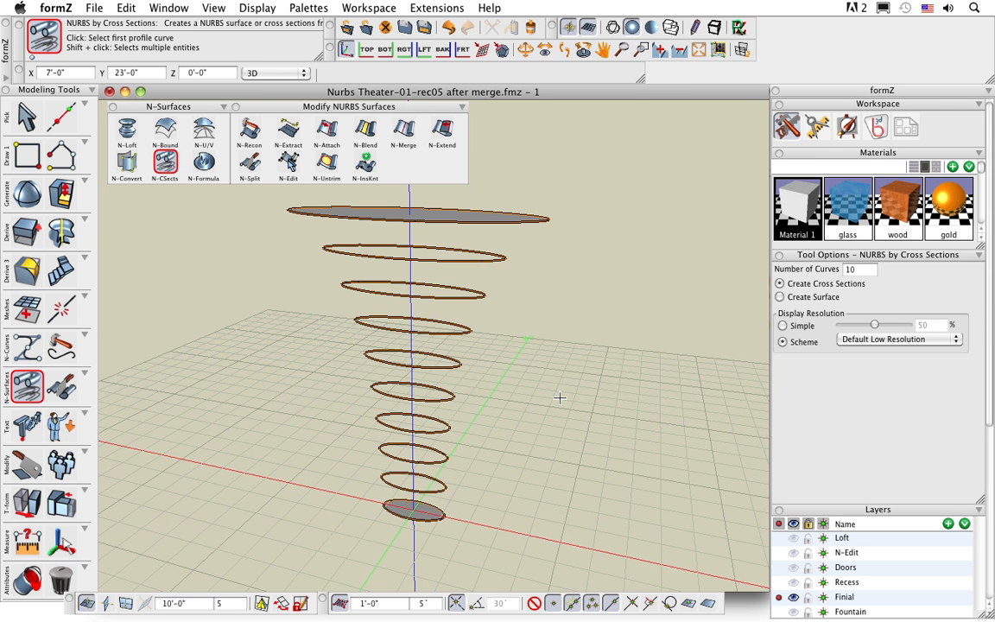
# - Try 5 cross-section curves for the finial and restore the number of curves to 10
pyautogui.moveTo(524, 424); pyautogui.dragTo(528, 431, button='middle')
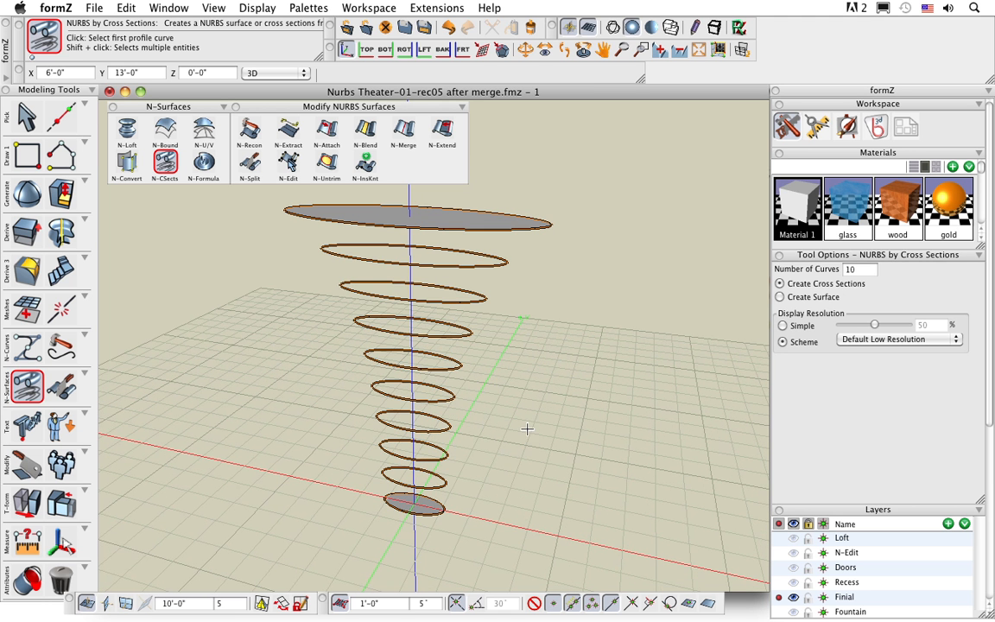
pyautogui.click(851, 270)
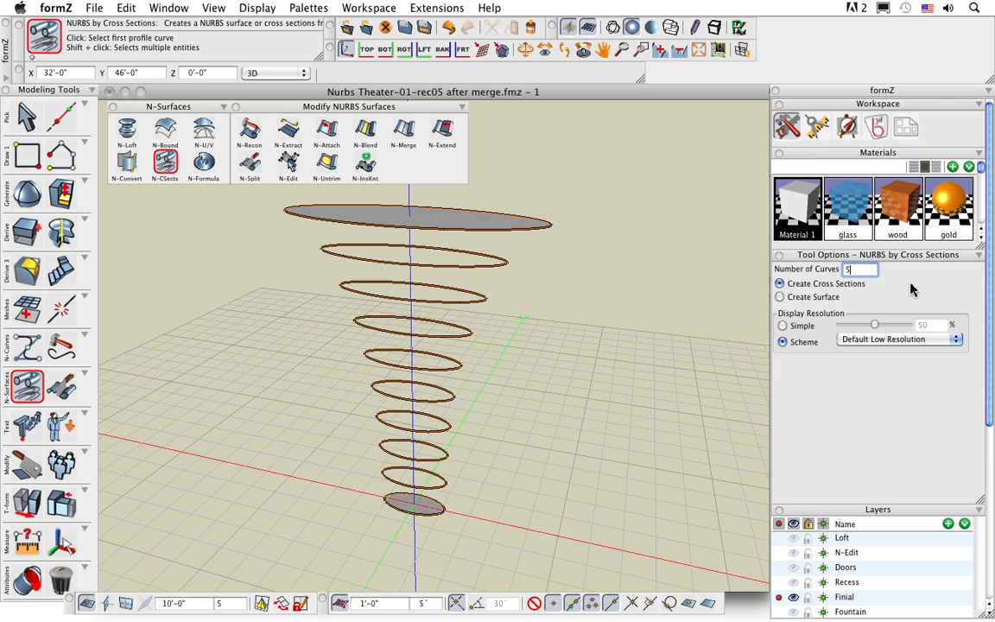
pyautogui.press('Return')
pyautogui.click(853, 270)
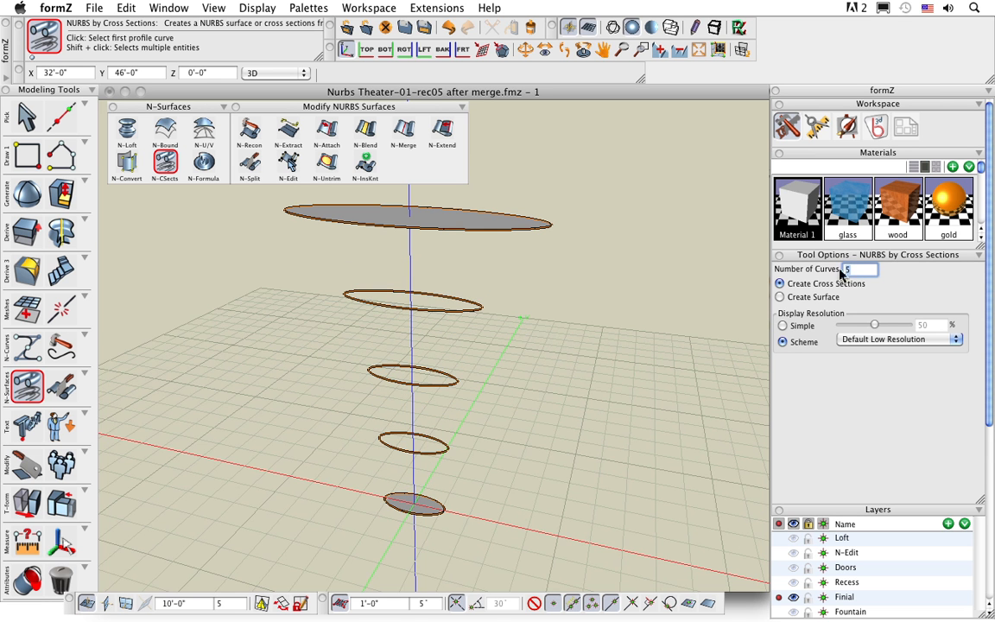
pyautogui.press('Return')
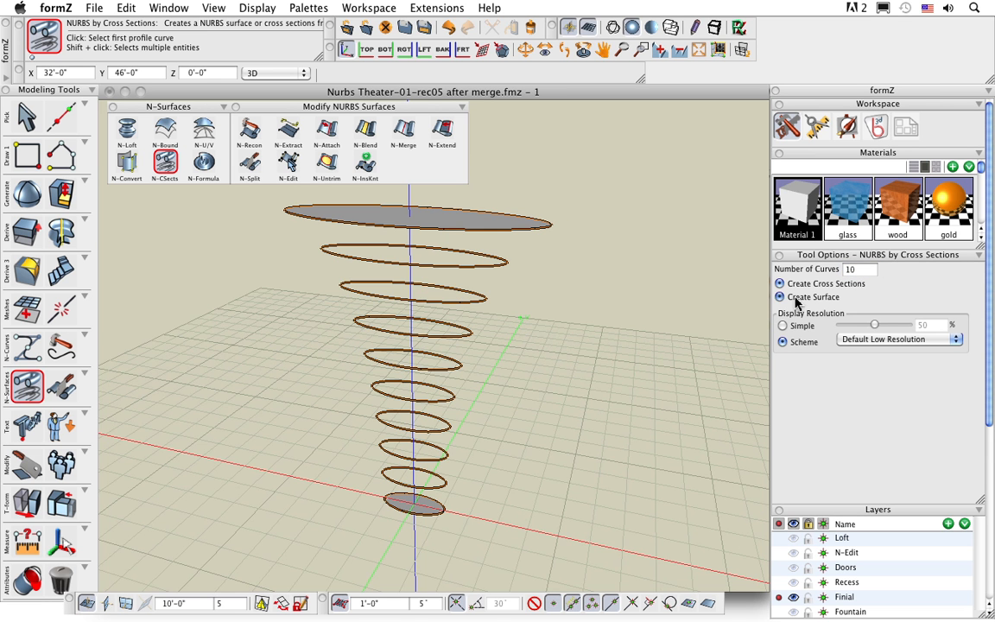
# - Switch the finial's NURBS by Cross Sections output from cross sections to a surface
pyautogui.click(795, 299)
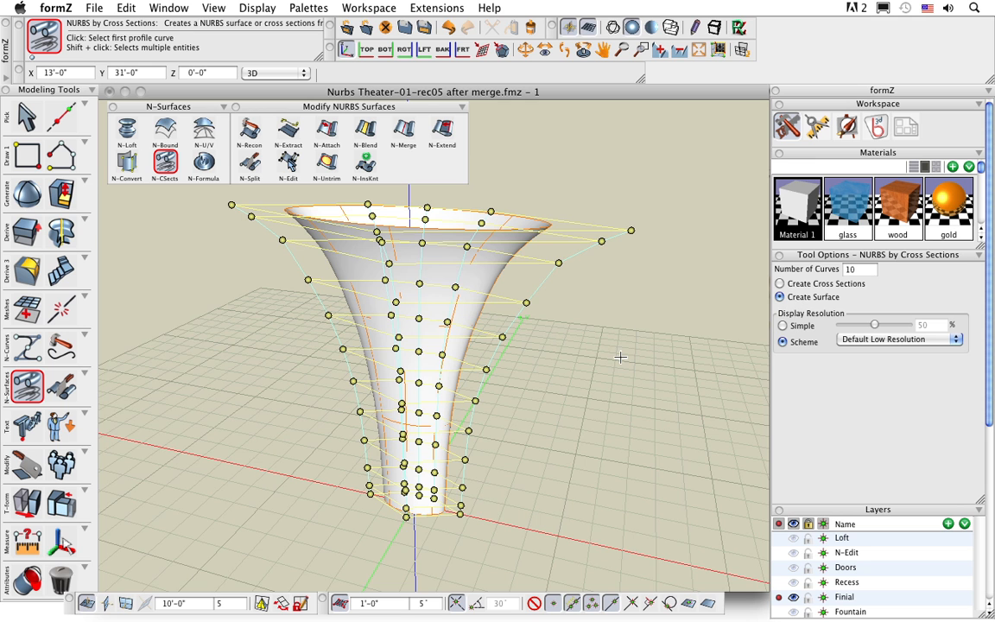
pyautogui.moveTo(579, 403); pyautogui.dragTo(345, 535, button='middle')
pyautogui.moveTo(321, 477); pyautogui.dragTo(611, 393, button='middle')
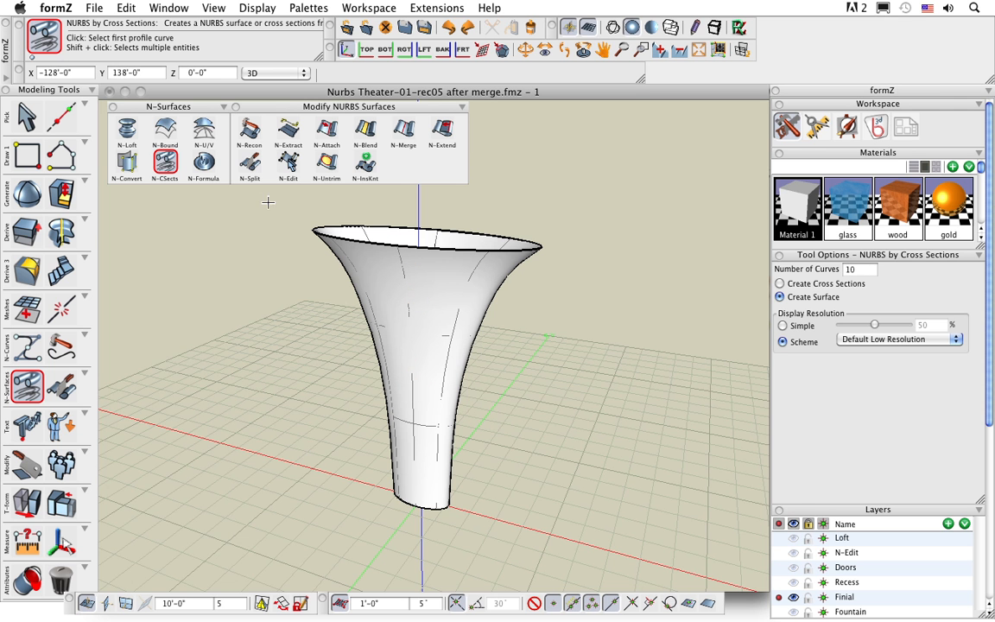
# - Split the finial surface with NURBS Split into 5 pieces along its length (U) and 1 along its depth (V)
pyautogui.click(250, 166)
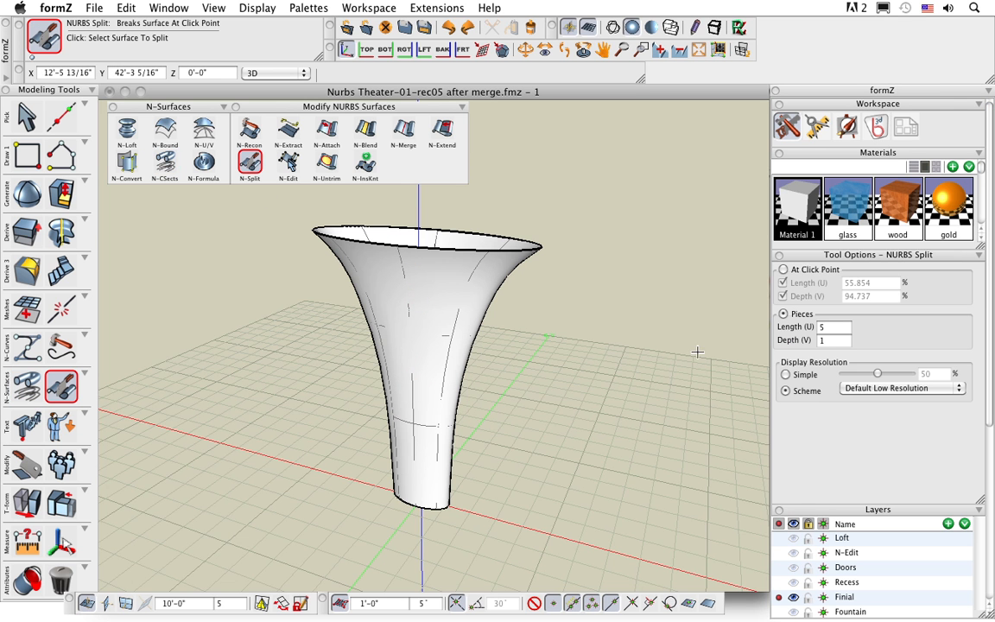
pyautogui.click(823, 328)
pyautogui.write('5')
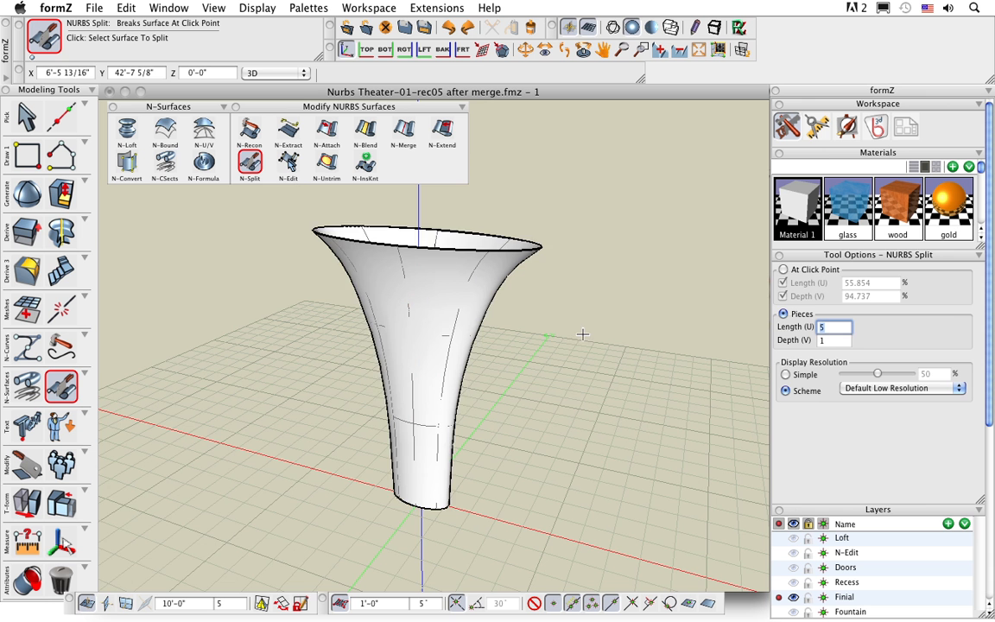
pyautogui.click(433, 325)
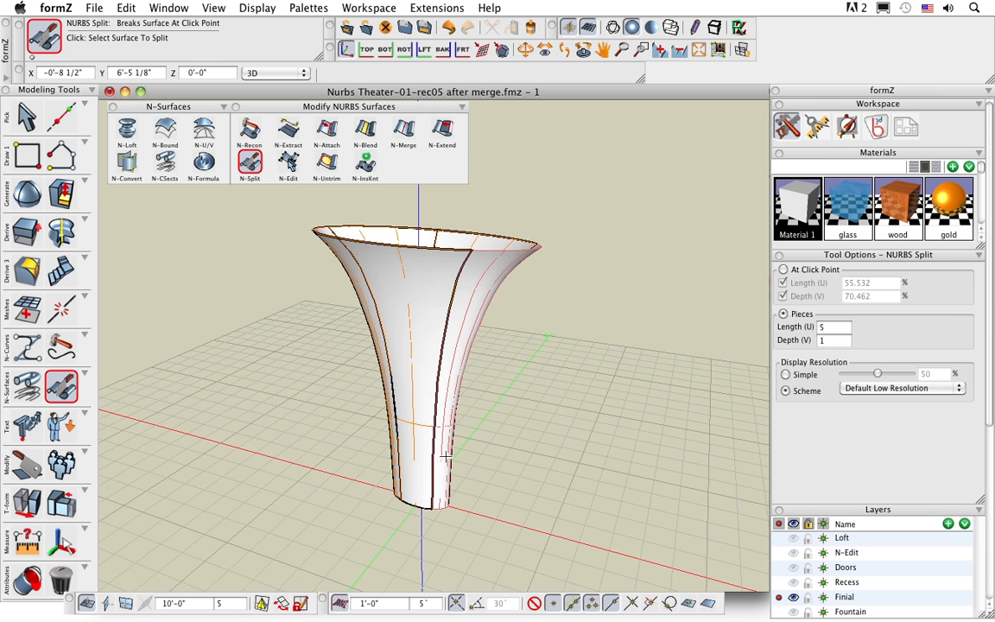
# - Move the front piece of the split finial 1'-0" outward, parallel to the reference plane
pyautogui.press('m')
pyautogui.click(415, 505)
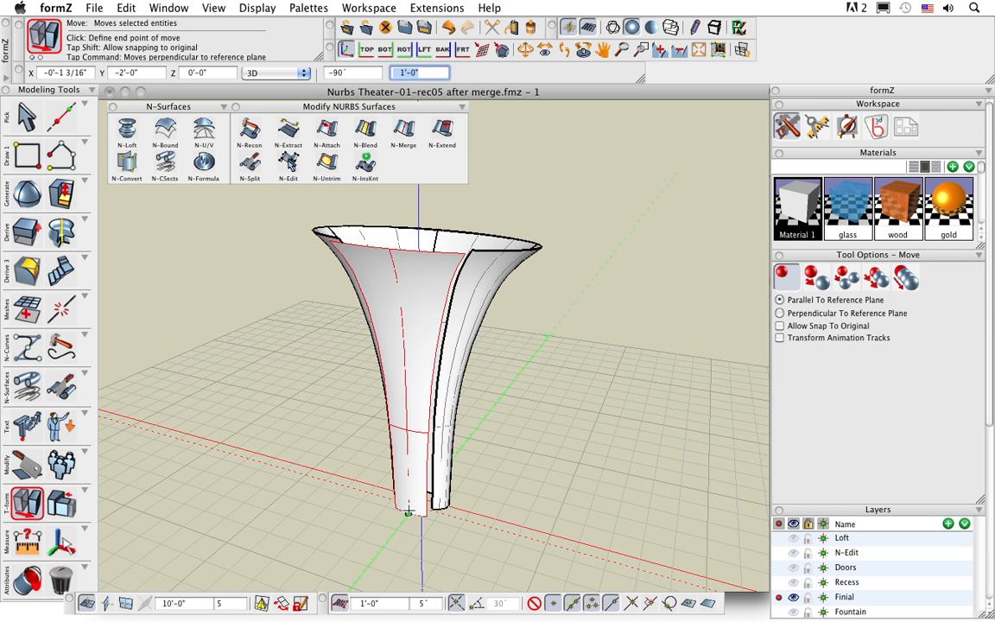
pyautogui.click(408, 513)
pyautogui.press('v')
pyautogui.moveTo(553, 524); pyautogui.dragTo(467, 535)
pyautogui.press('m')
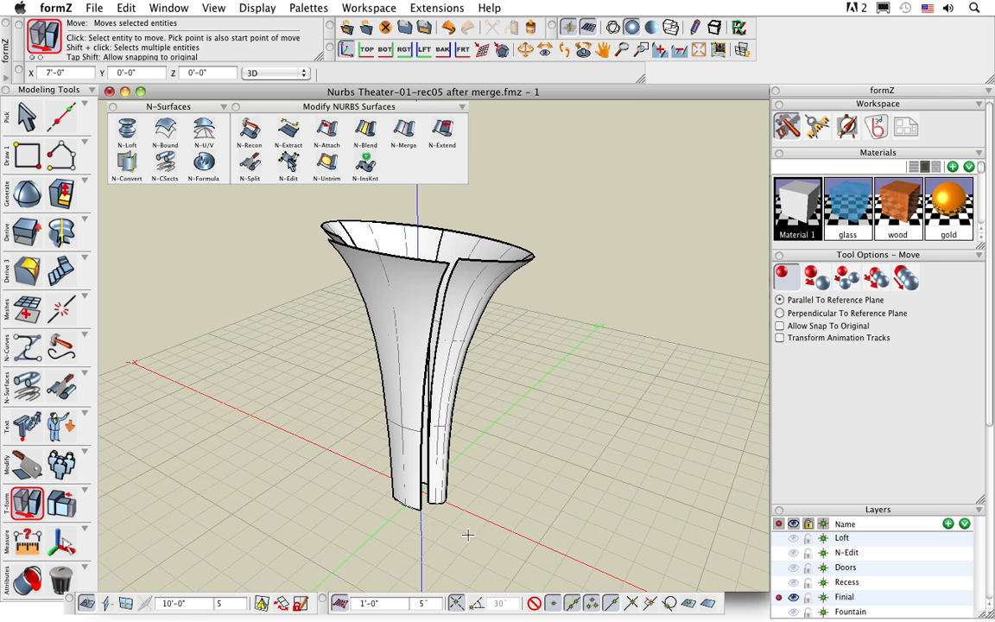
# - Apply a Radial Bend to the detached front piece with a bend angle of -50°
pyautogui.click(63, 225)
pyautogui.click(62, 192)
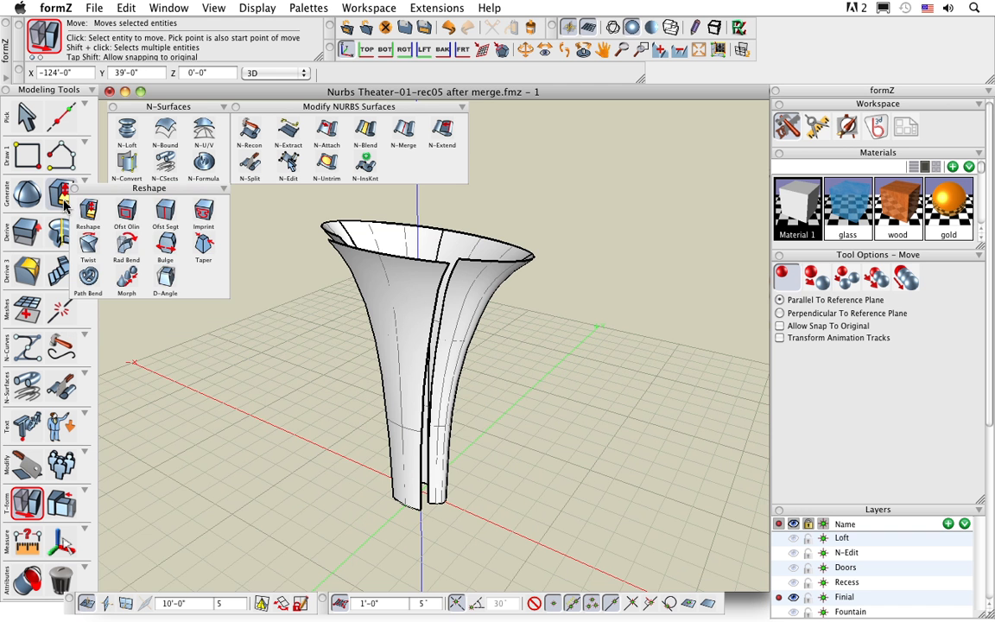
pyautogui.click(128, 249)
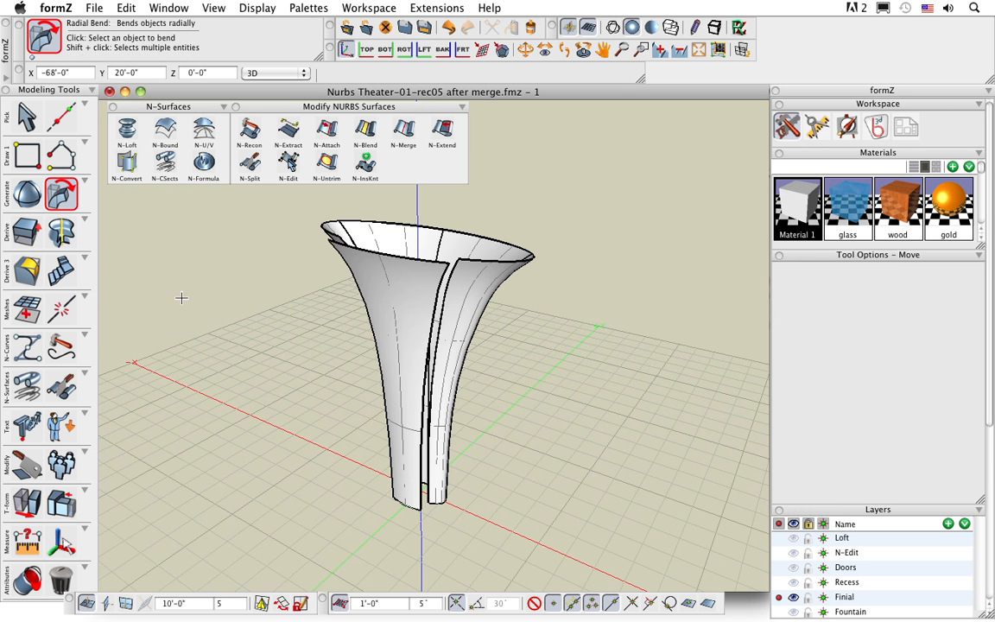
pyautogui.moveTo(494, 445); pyautogui.dragTo(473, 441, button='middle')
pyautogui.click(387, 294)
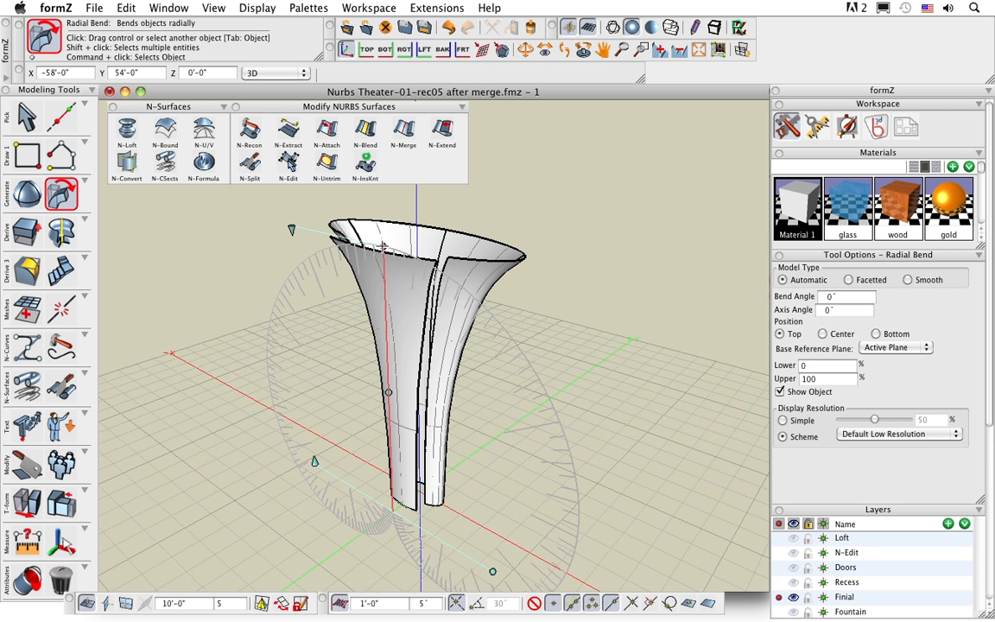
pyautogui.moveTo(366, 250); pyautogui.dragTo(303, 264)
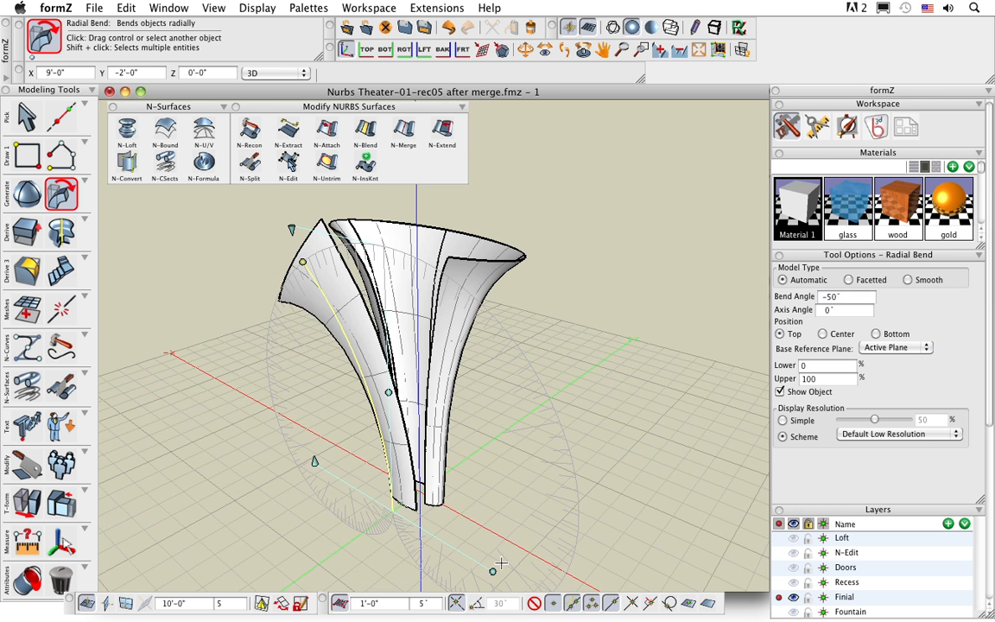
# - Set the front piece's bend axis angle to 90° and its bend angle to -15°
pyautogui.moveTo(492, 571); pyautogui.dragTo(502, 433)
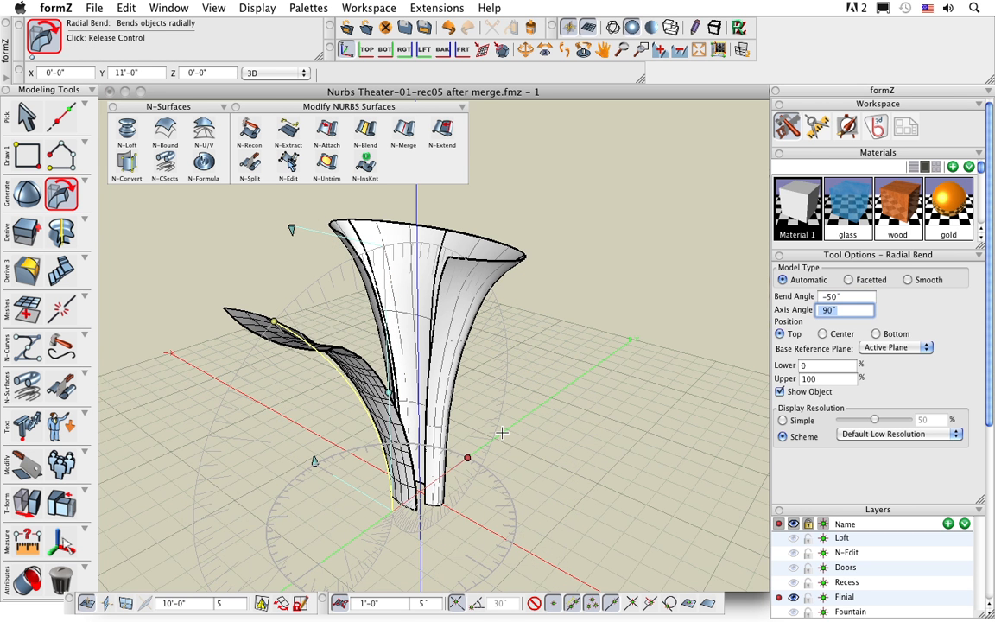
pyautogui.click(501, 432)
pyautogui.moveTo(444, 468); pyautogui.dragTo(423, 502, button='middle')
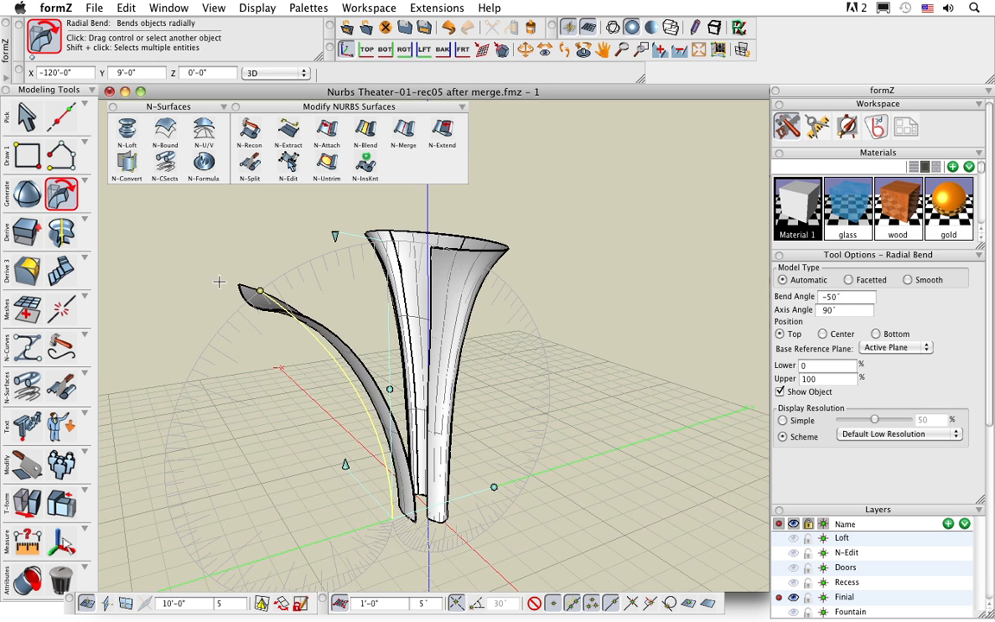
pyautogui.moveTo(259, 291); pyautogui.dragTo(344, 253)
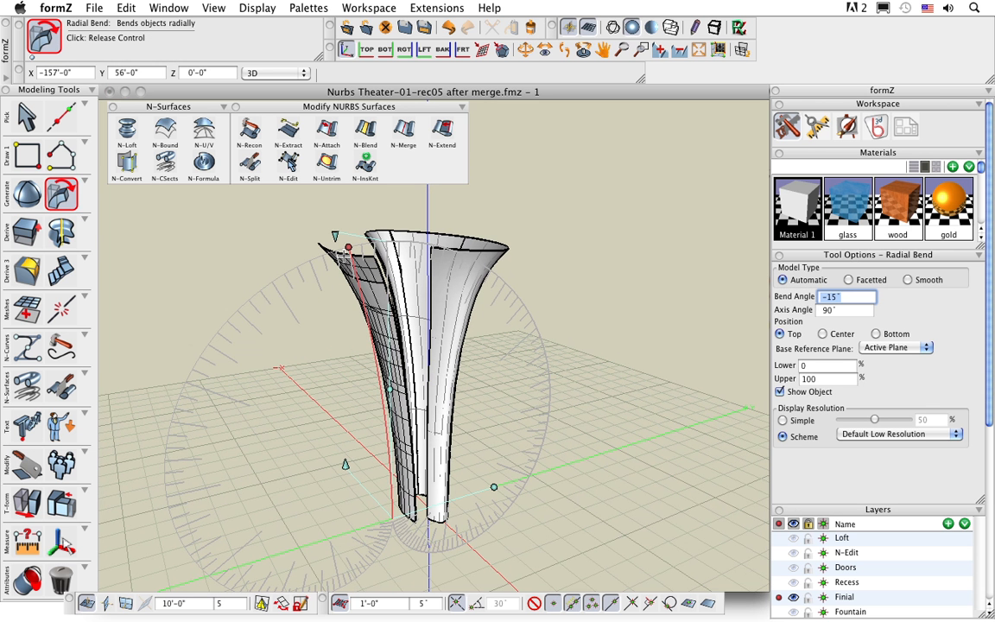
pyautogui.click(343, 253)
pyautogui.moveTo(370, 398); pyautogui.dragTo(378, 486, button='middle')
# - Apply the wood material to the bent front piece
pyautogui.click(24, 114)
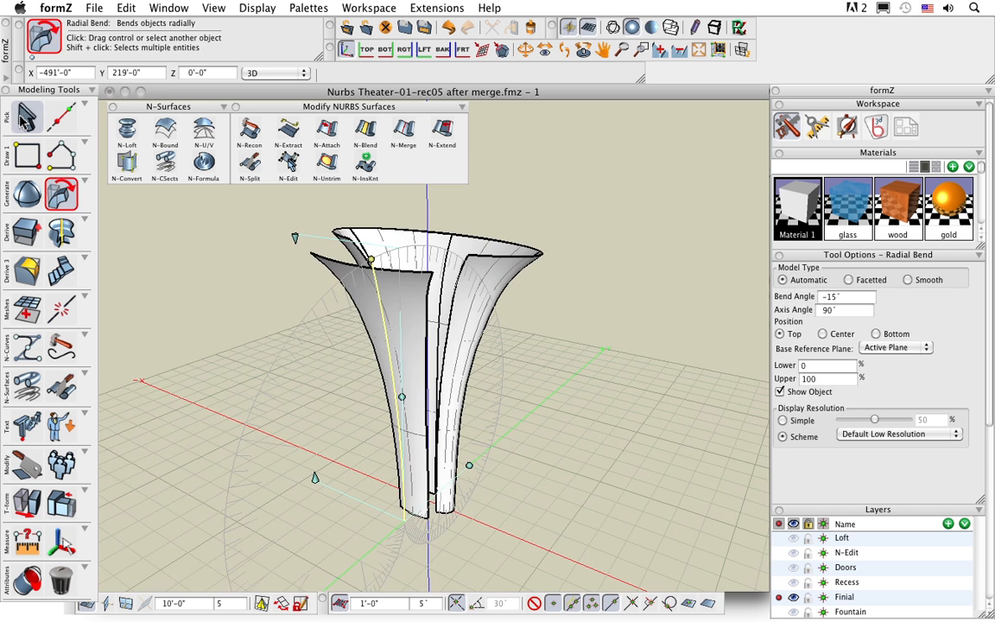
pyautogui.moveTo(921, 213); pyautogui.dragTo(462, 423)
pyautogui.moveTo(455, 495); pyautogui.dragTo(509, 490, button='middle')
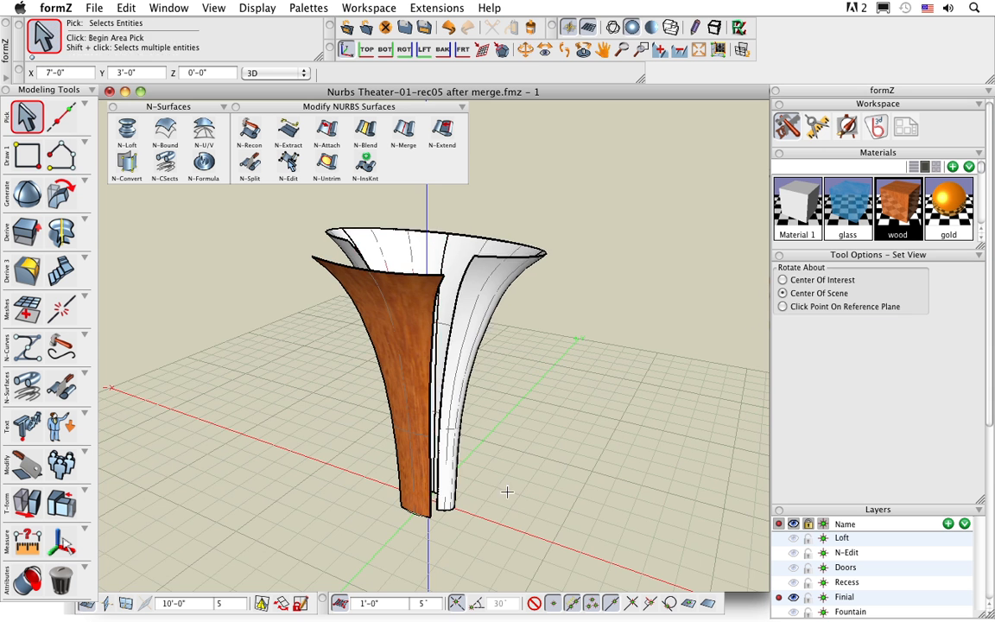
pyautogui.scroll(1, 491, 319)
pyautogui.scroll(-1, 491, 328)
pyautogui.moveTo(508, 387); pyautogui.dragTo(513, 393, button='middle')
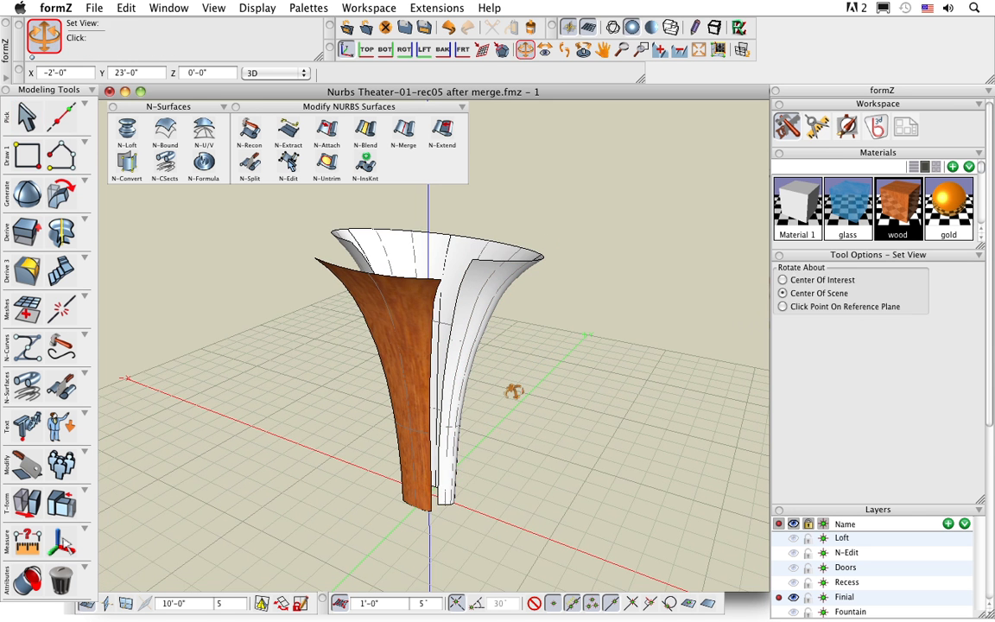
# - Move the wood piece farther outward along the ground, clear of the remaining finial pieces
pyautogui.press('m')
pyautogui.scroll(-2, 479, 420)
pyautogui.moveTo(476, 423); pyautogui.dragTo(474, 373, button='middle')
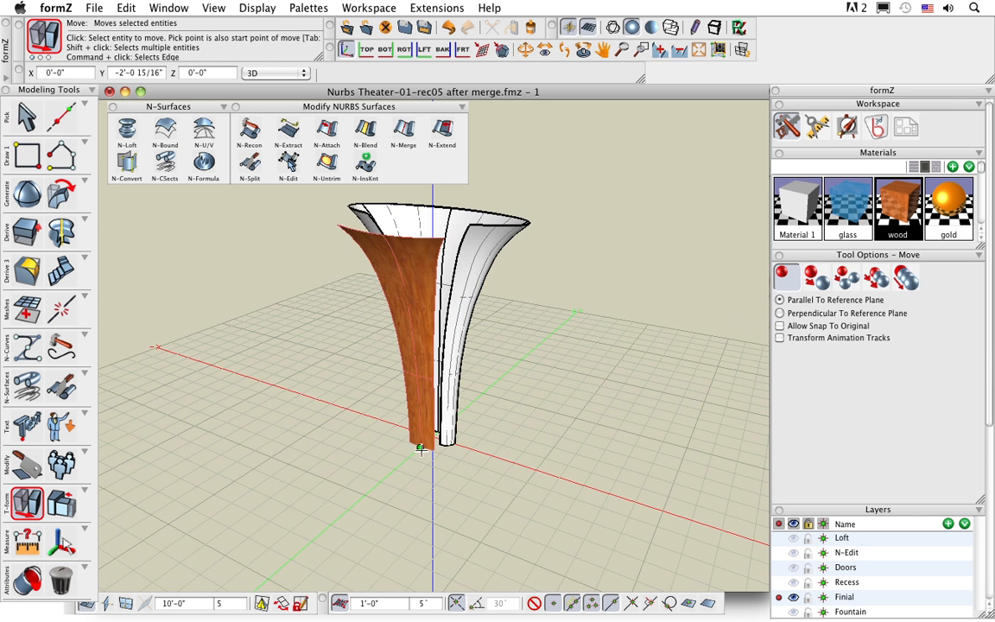
pyautogui.click(421, 447)
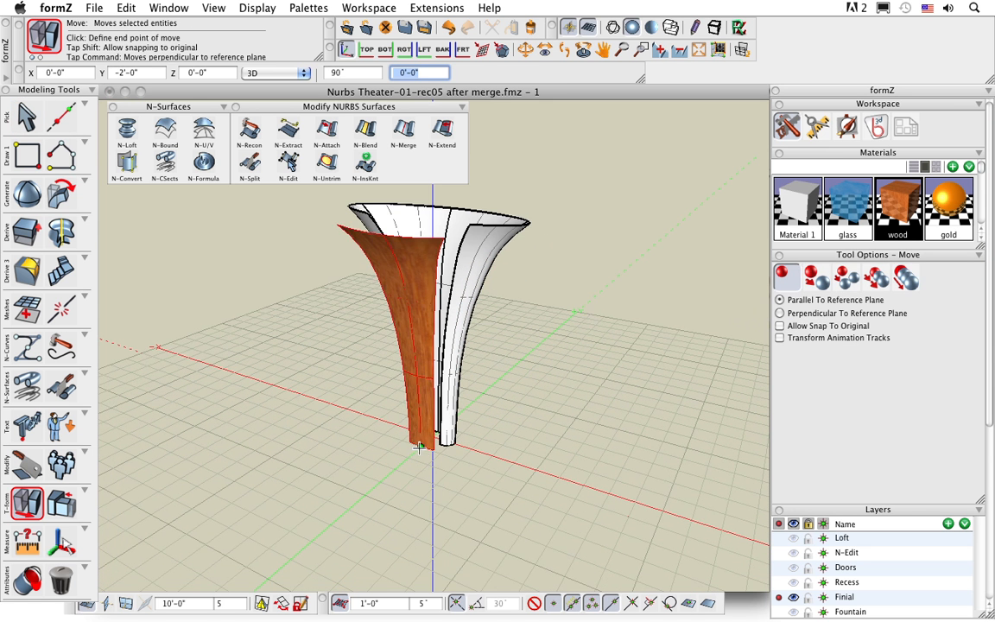
pyautogui.click(356, 508)
# - Make Material 1 active and merge the right front piece with the two adjoining rear pieces into one surface using NURBS Merge
pyautogui.scroll(1, 454, 311)
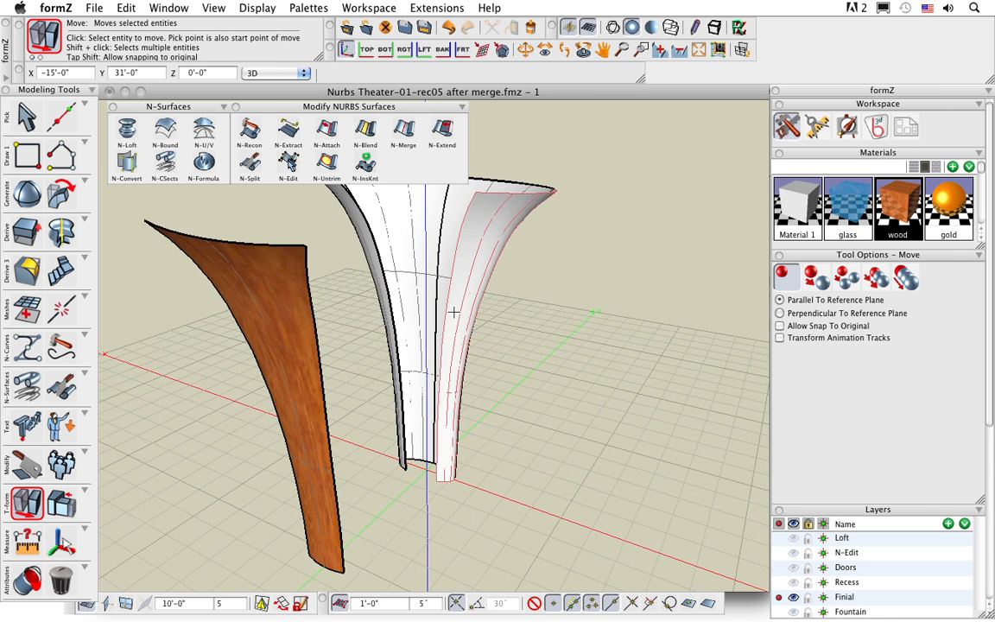
pyautogui.moveTo(454, 311); pyautogui.dragTo(431, 413, button='middle')
pyautogui.scroll(1, 412, 355)
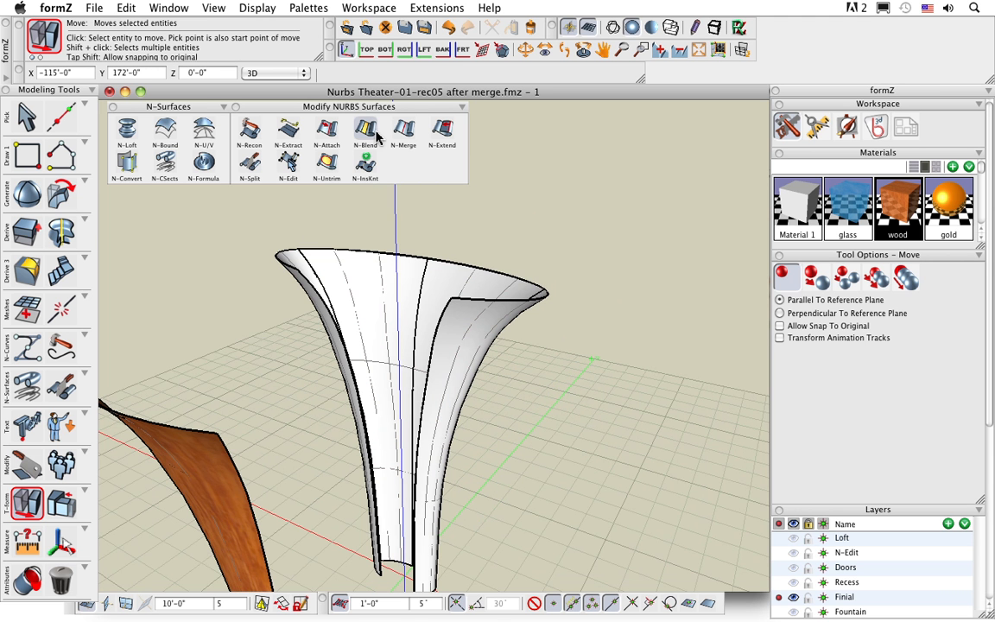
pyautogui.click(403, 130)
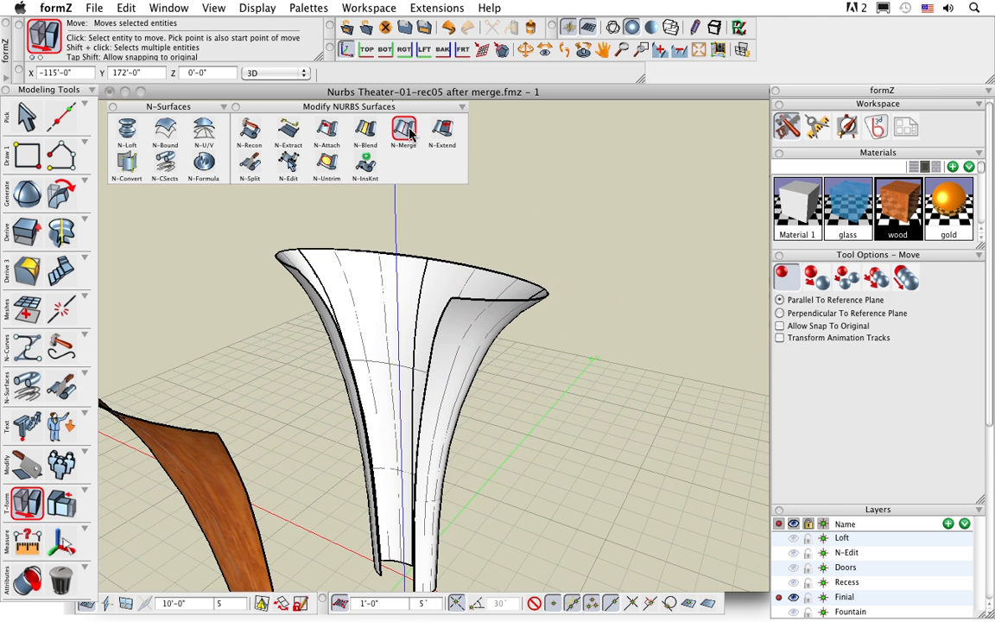
pyautogui.click(800, 204)
pyautogui.click(478, 316)
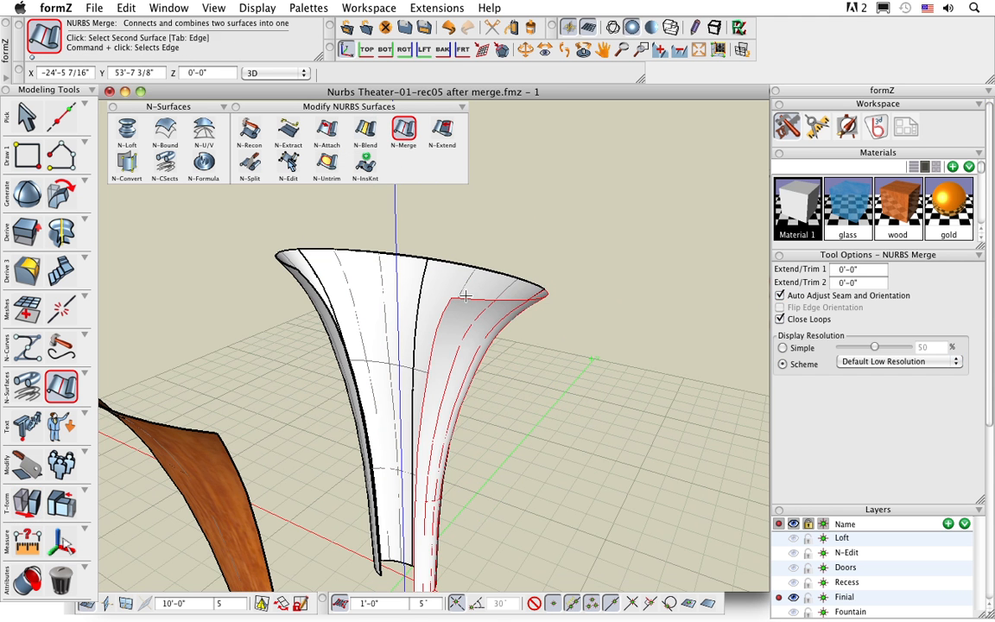
pyautogui.click(467, 281)
pyautogui.click(372, 275)
pyautogui.click(433, 275)
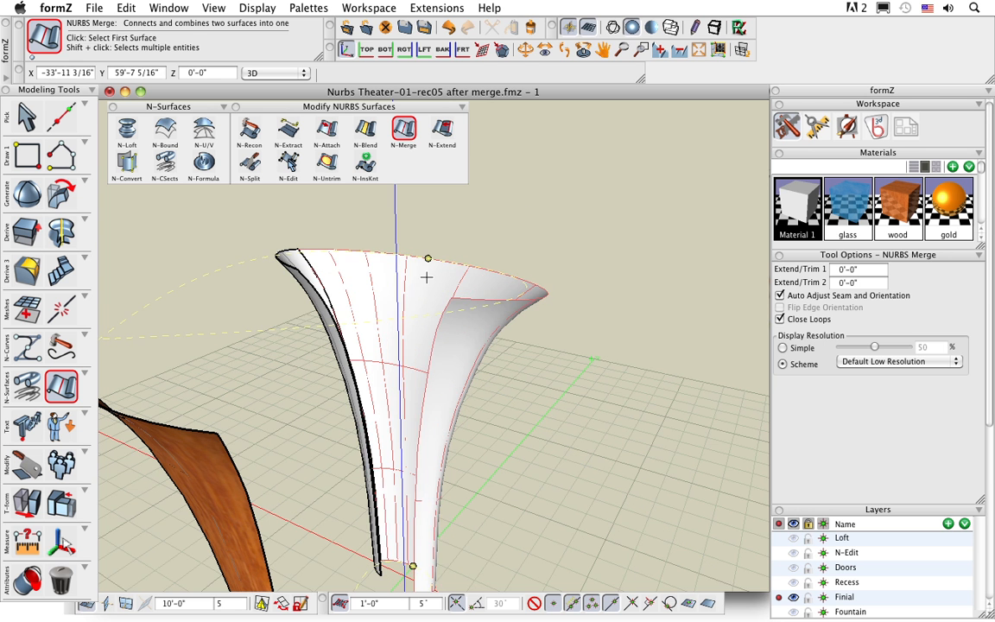
# - Merge the remaining left piece into the finial surface and split the result into 3 pieces along its length by 1 in depth
pyautogui.click(300, 267)
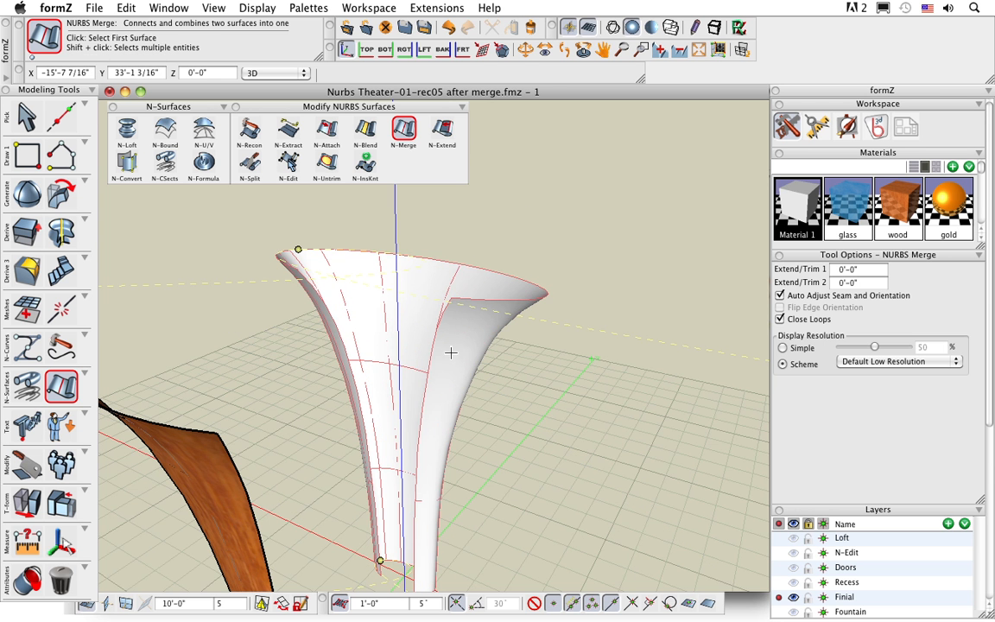
pyautogui.click(26, 116)
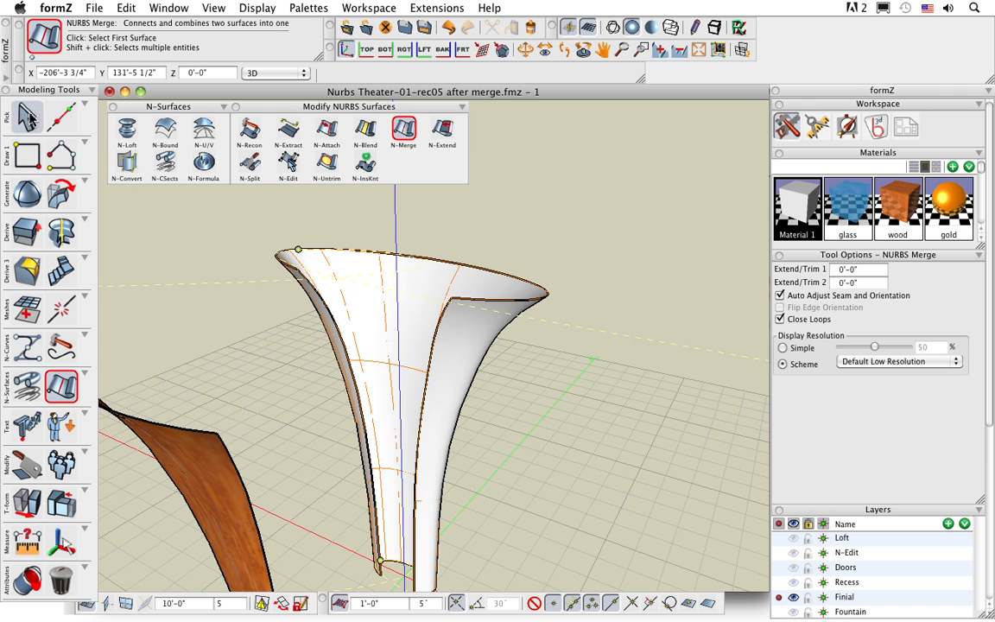
pyautogui.click(250, 165)
pyautogui.click(823, 328)
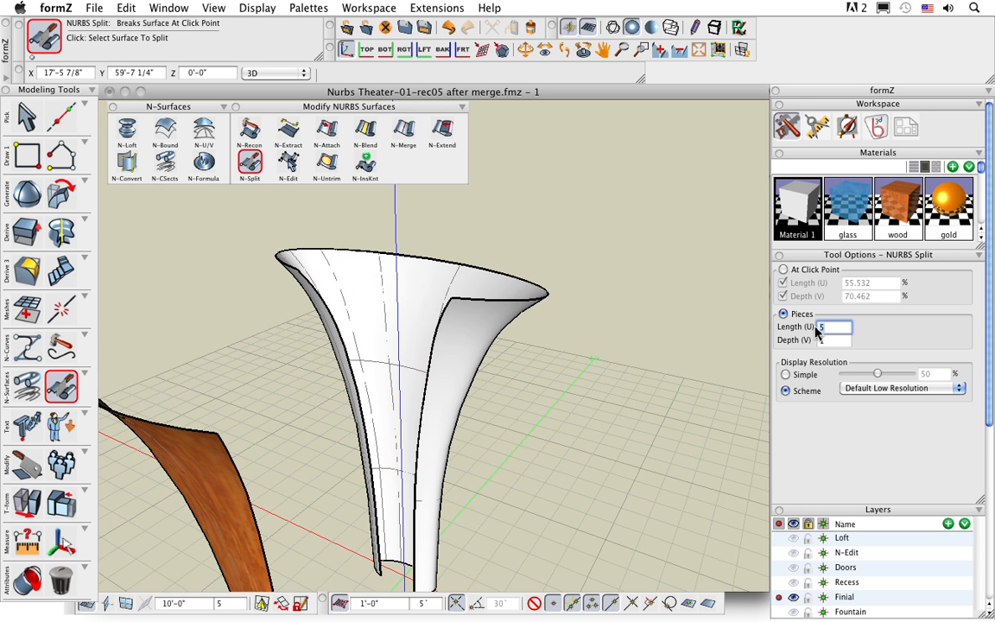
pyautogui.click(457, 381)
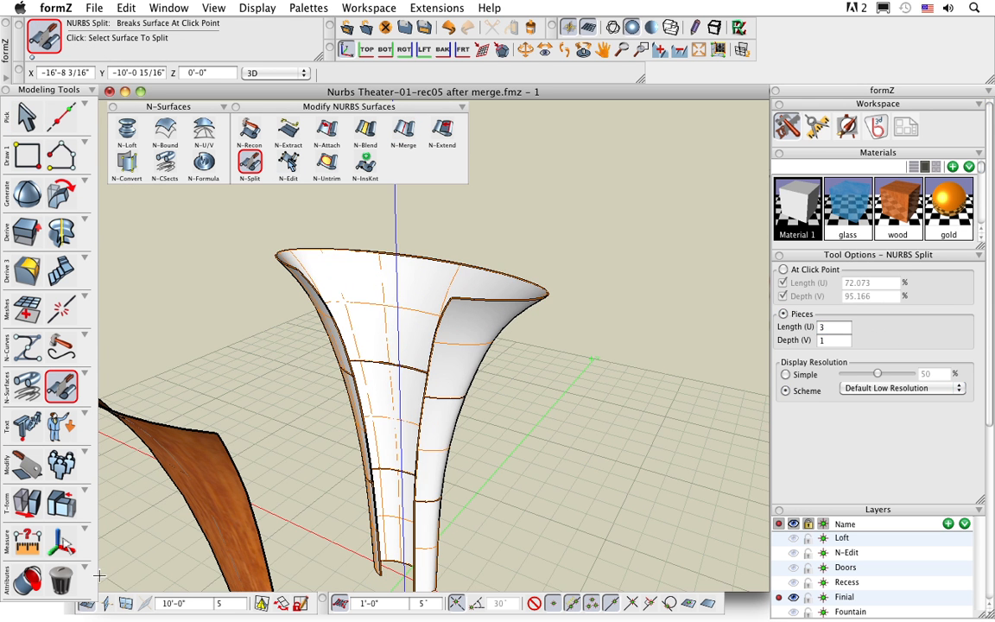
# - Delete the middle piece of the split finial surface
pyautogui.click(60, 581)
pyautogui.click(412, 444)
pyautogui.moveTo(526, 471); pyautogui.dragTo(497, 430, button='middle')
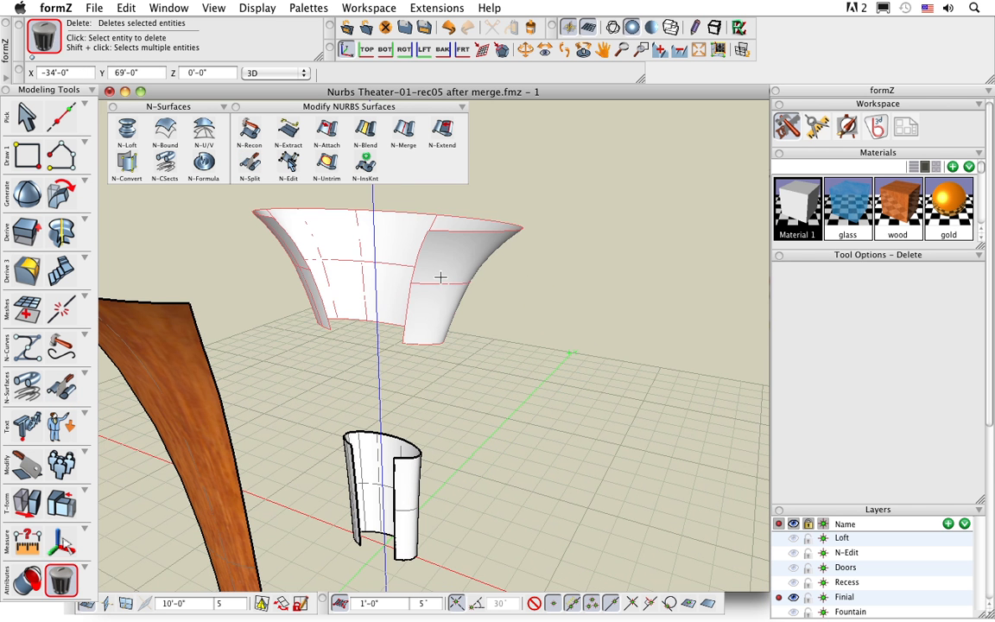
# - Repeat-copy the top flared piece twice straight down, perpendicular to the reference plane, to stack three tiers
pyautogui.press('m')
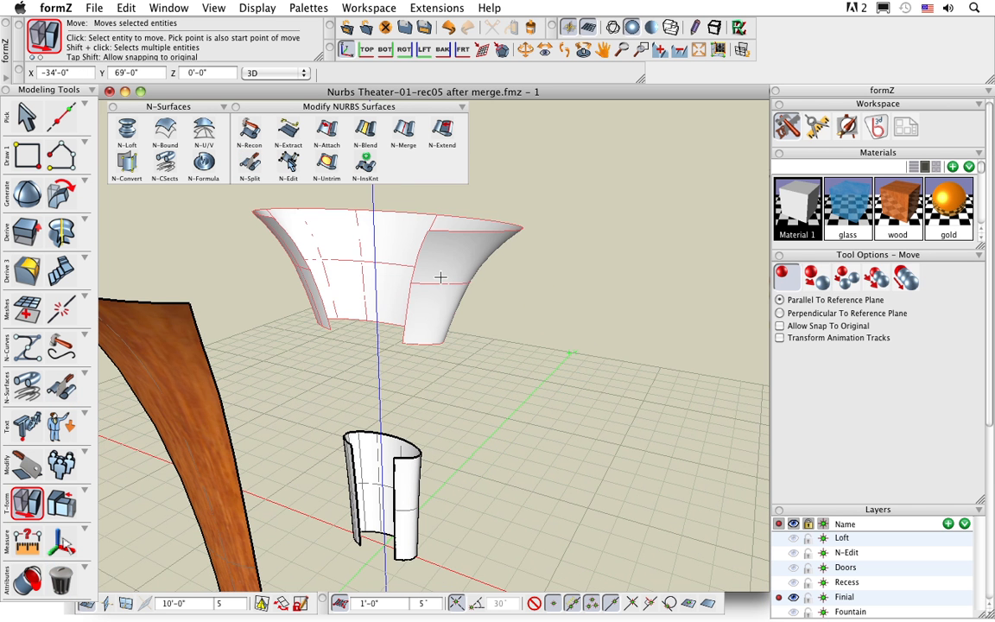
pyautogui.click(875, 277)
pyautogui.click(453, 288)
pyautogui.press('super')
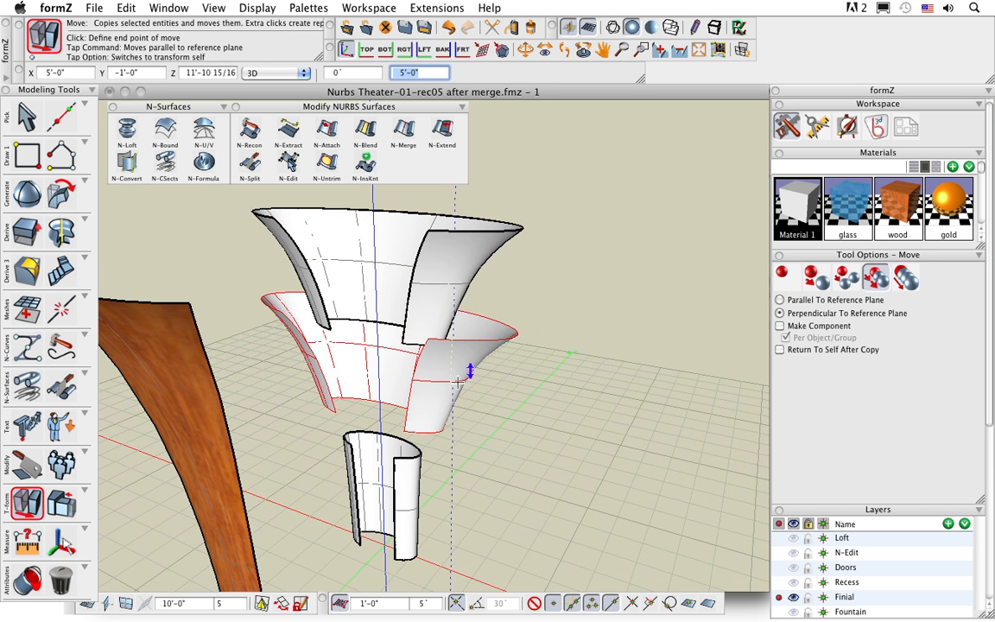
pyautogui.click(469, 370)
pyautogui.click(557, 365)
pyautogui.click(33, 117)
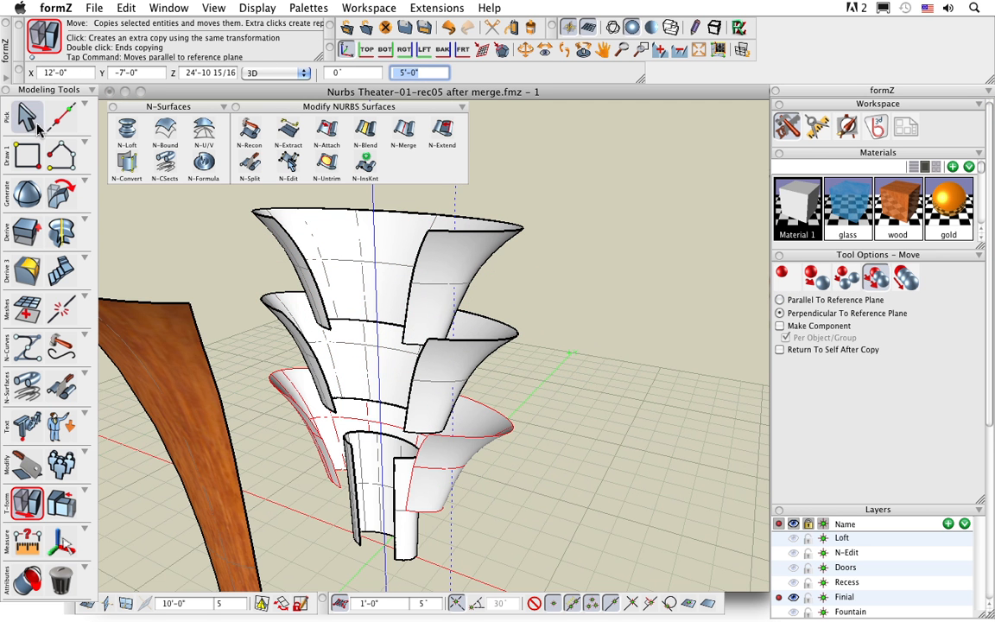
# - Attach the lowest tier's bottom edge to the stem's base edge with NURBS Attach, using G0 : Positional continuity
pyautogui.moveTo(599, 377); pyautogui.dragTo(614, 393, button='middle')
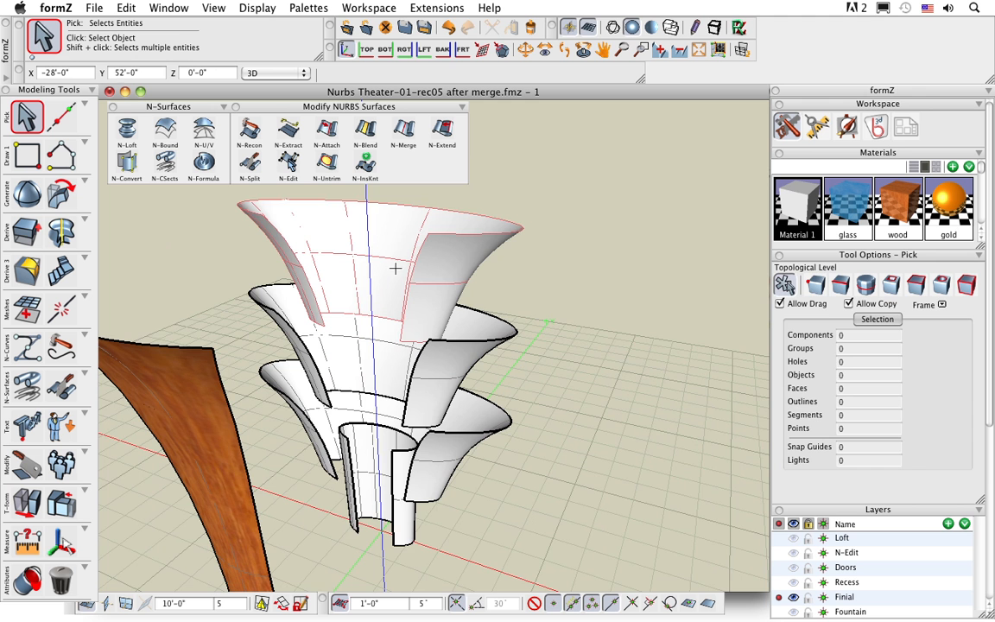
pyautogui.moveTo(390, 487); pyautogui.dragTo(456, 508, button='middle')
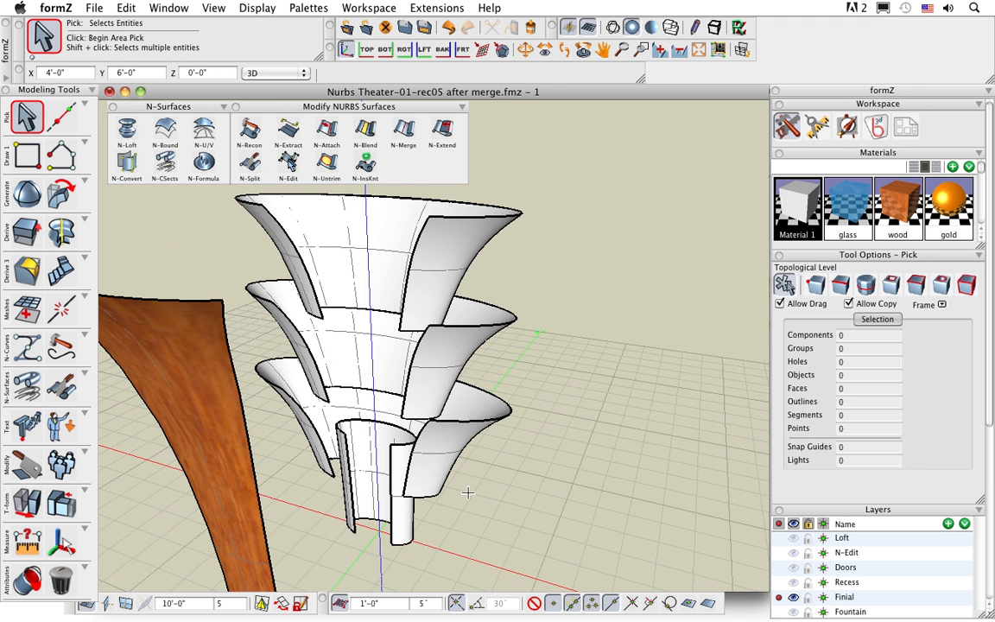
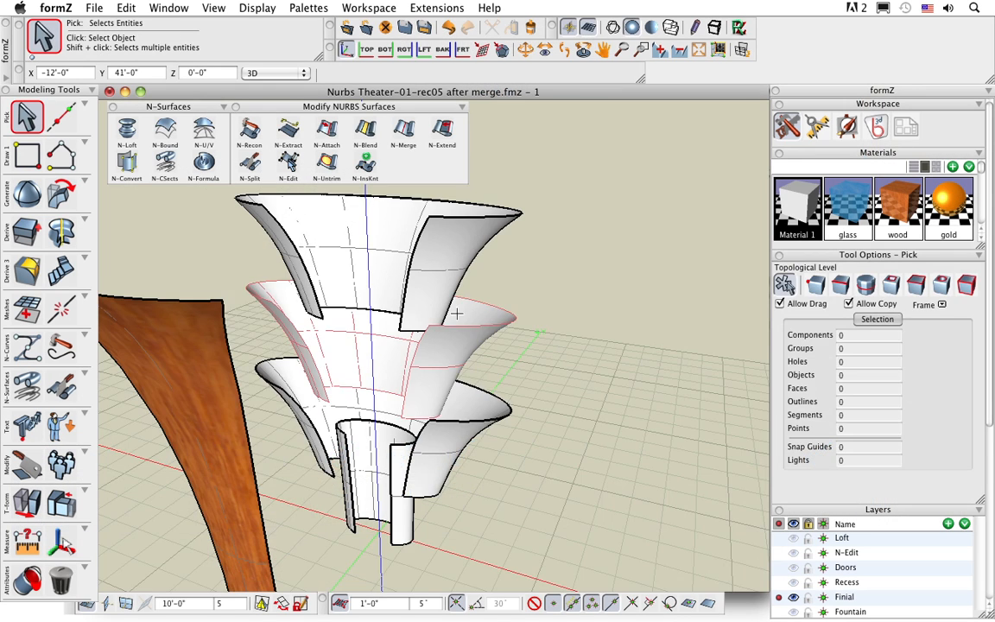
pyautogui.moveTo(525, 366); pyautogui.dragTo(563, 406, button='middle')
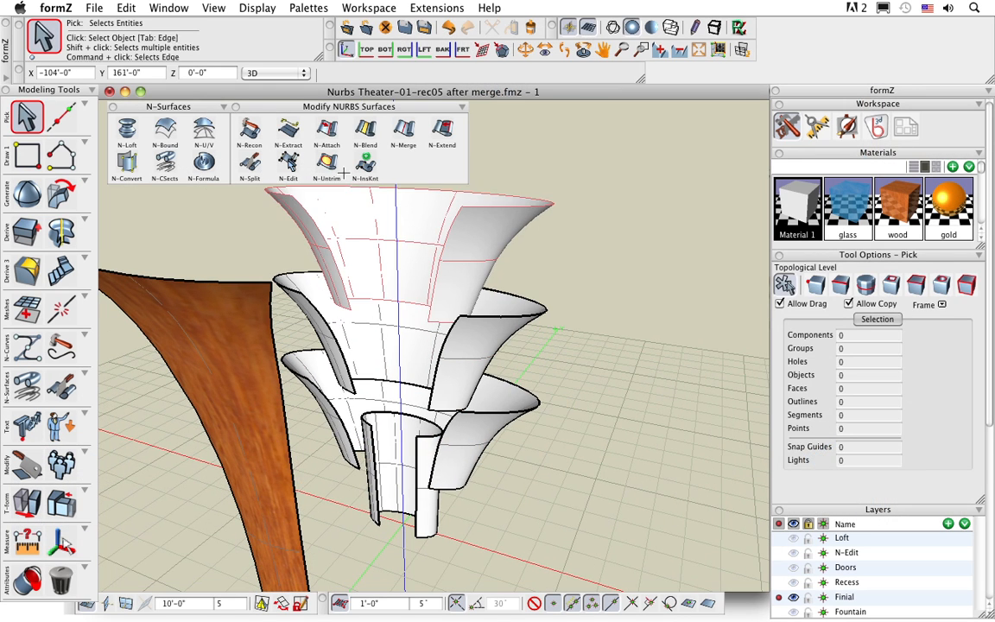
pyautogui.click(326, 131)
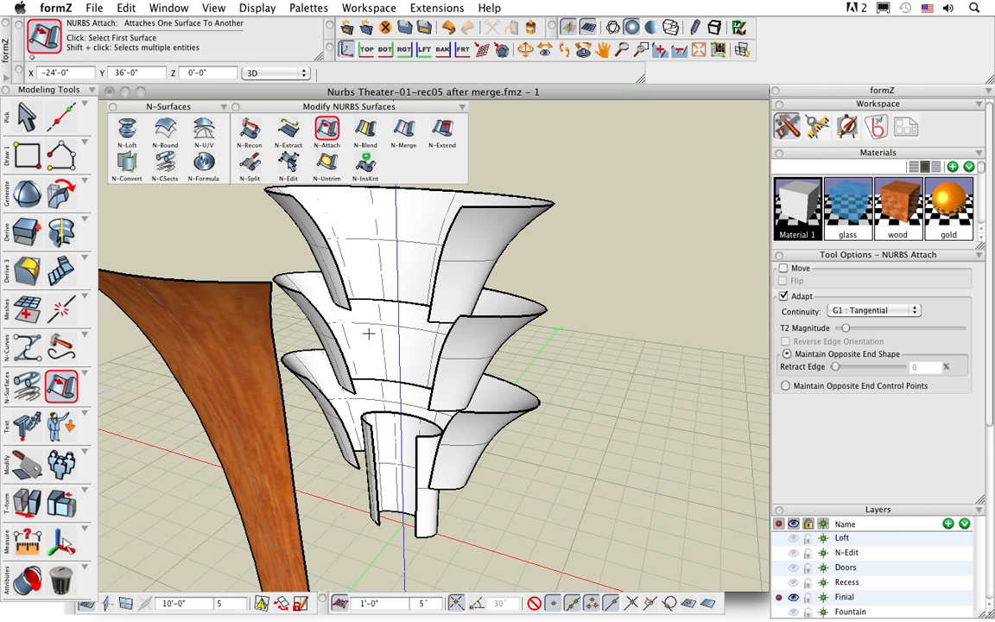
pyautogui.scroll(2, 434, 509)
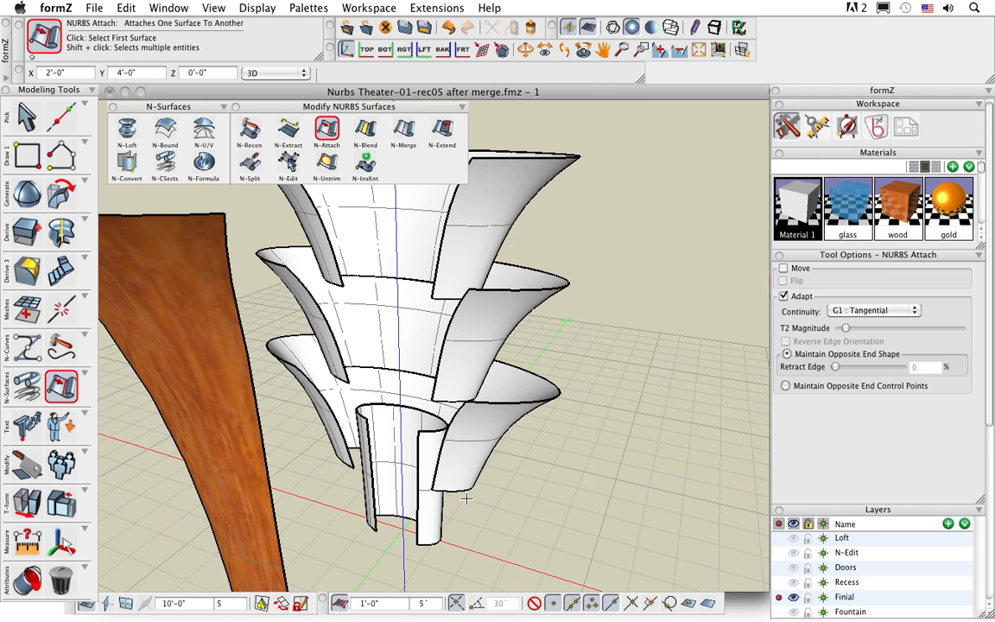
pyautogui.click(436, 508)
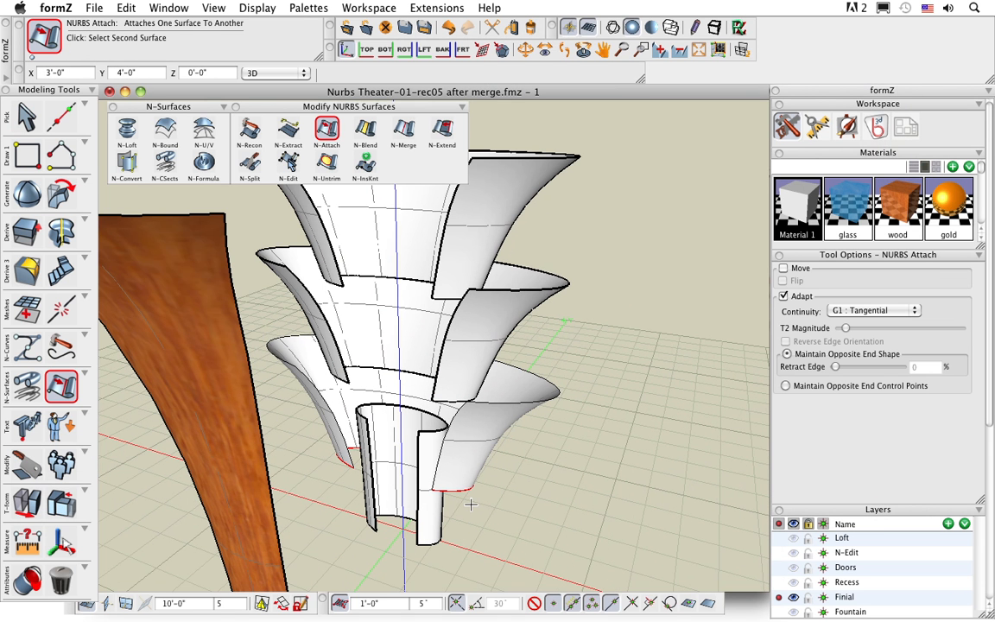
pyautogui.click(395, 518)
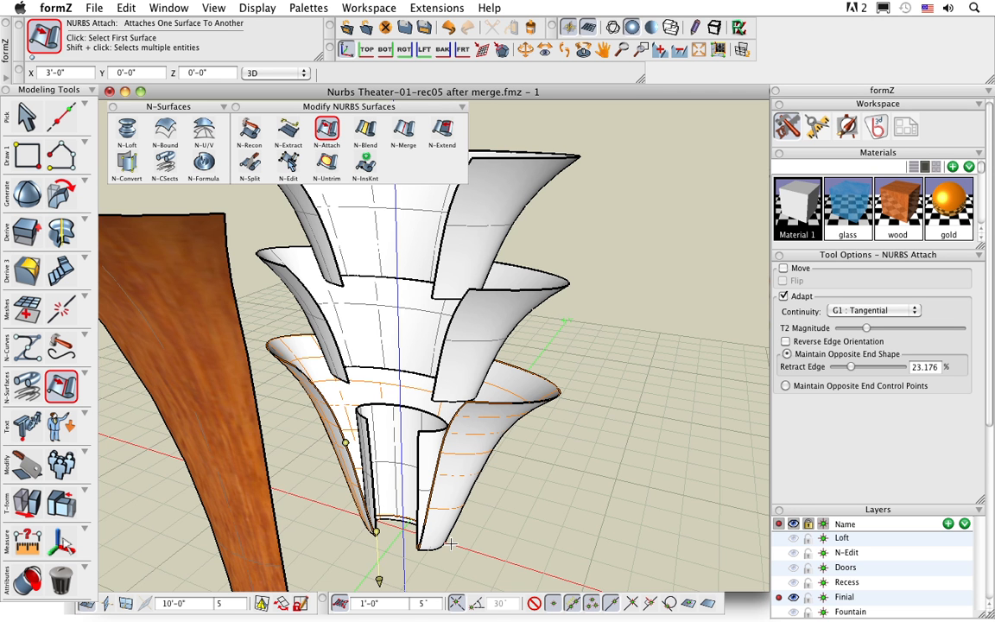
pyautogui.click(861, 311)
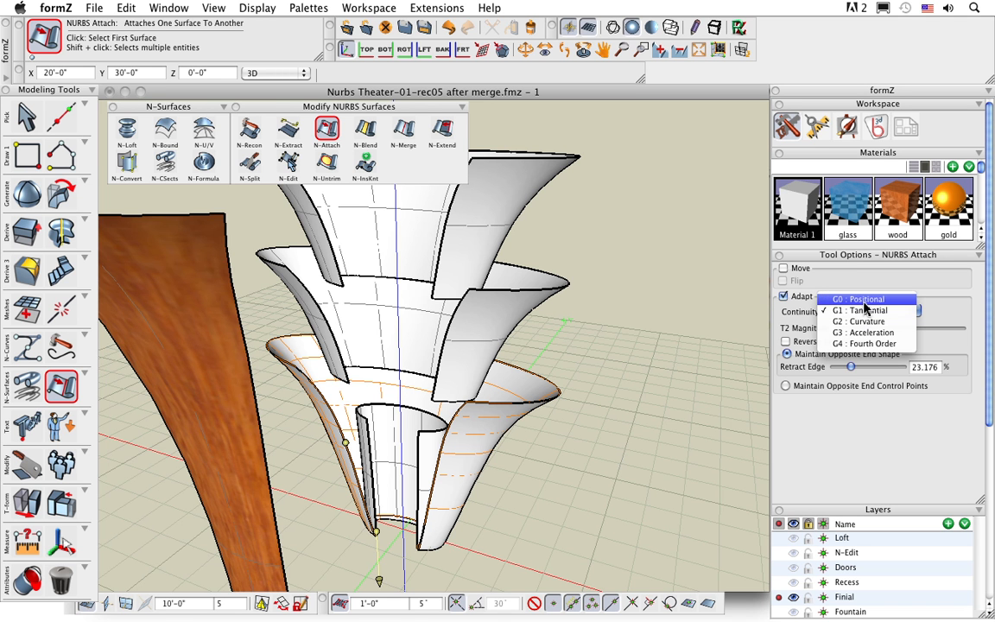
pyautogui.click(863, 304)
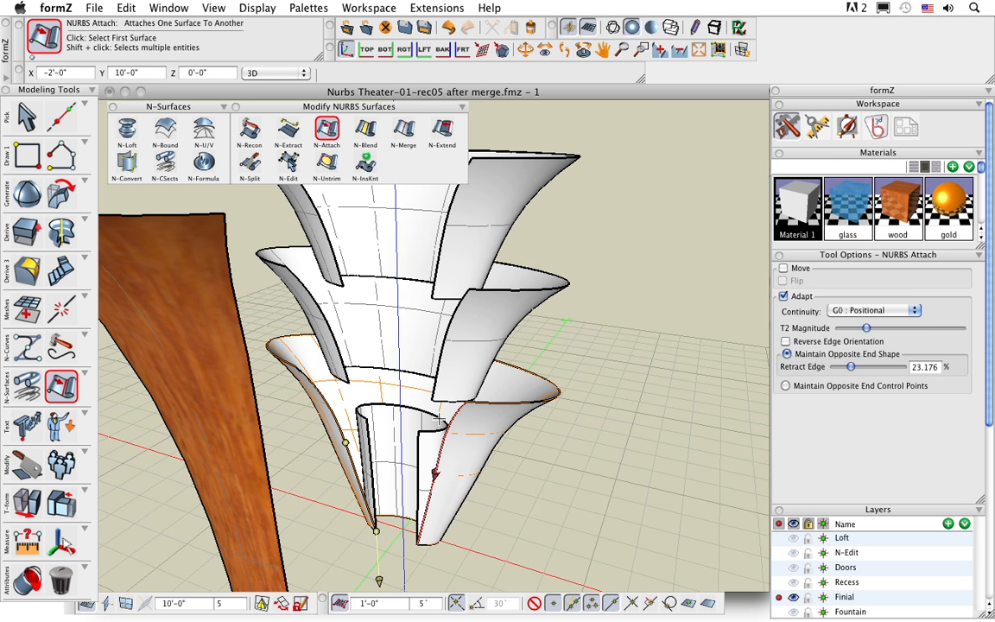
# - Attach the bottom edges of the middle and top tiers to the stem's base edge
pyautogui.click(406, 371)
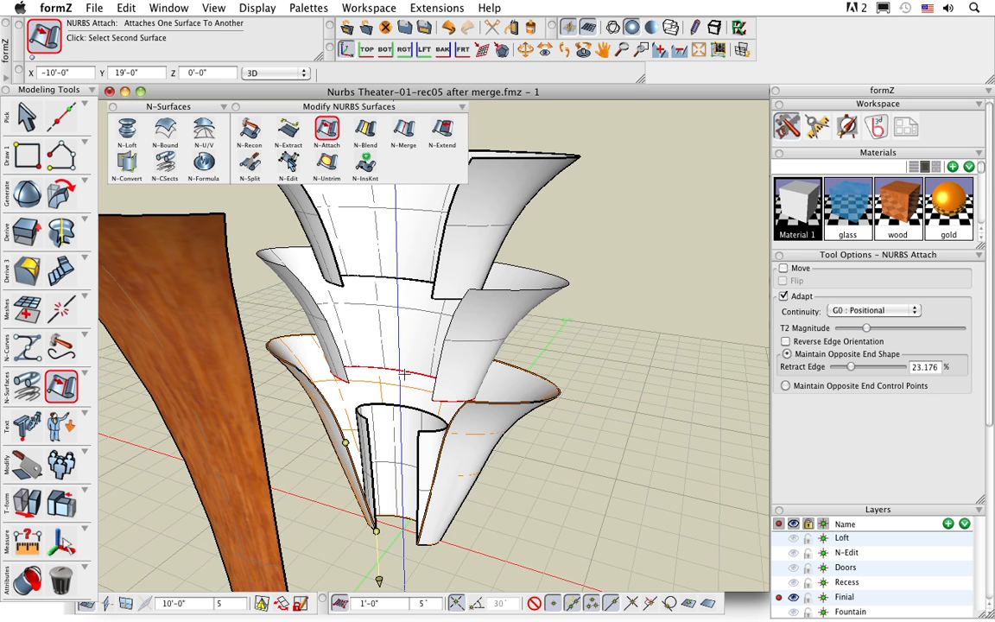
pyautogui.click(397, 516)
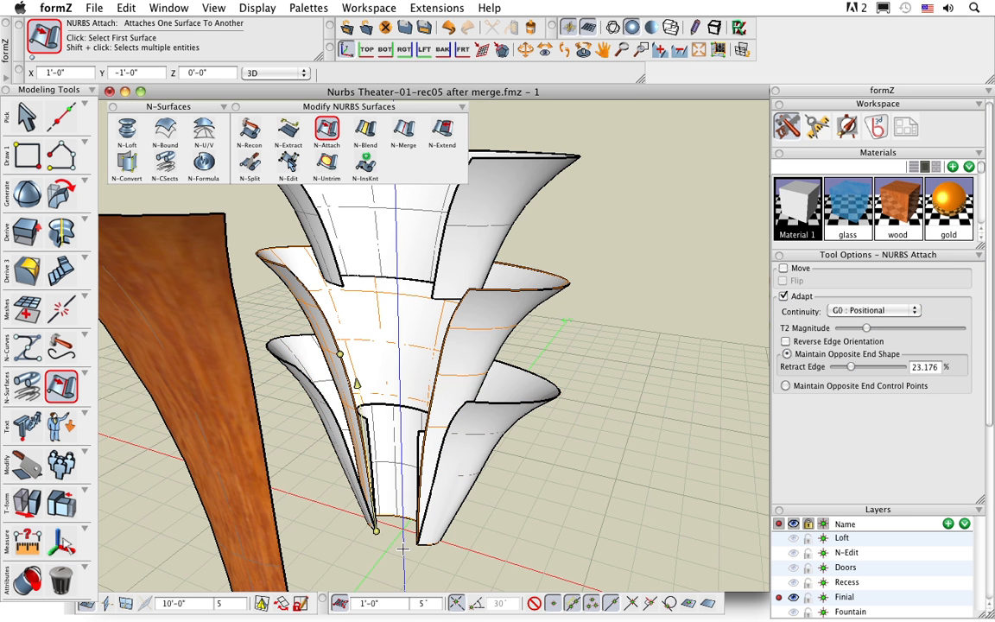
pyautogui.click(396, 278)
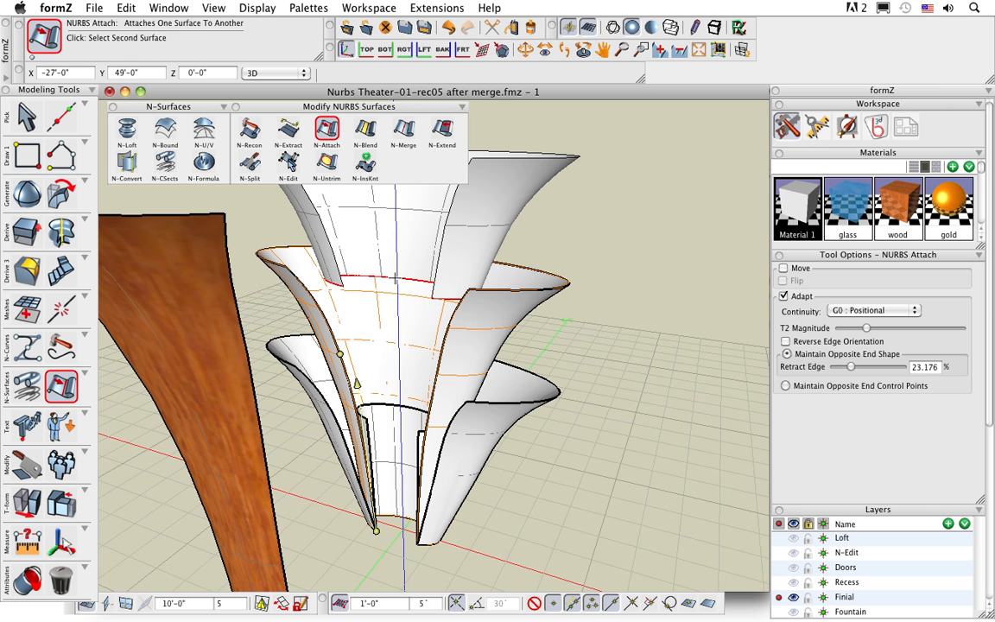
pyautogui.click(394, 514)
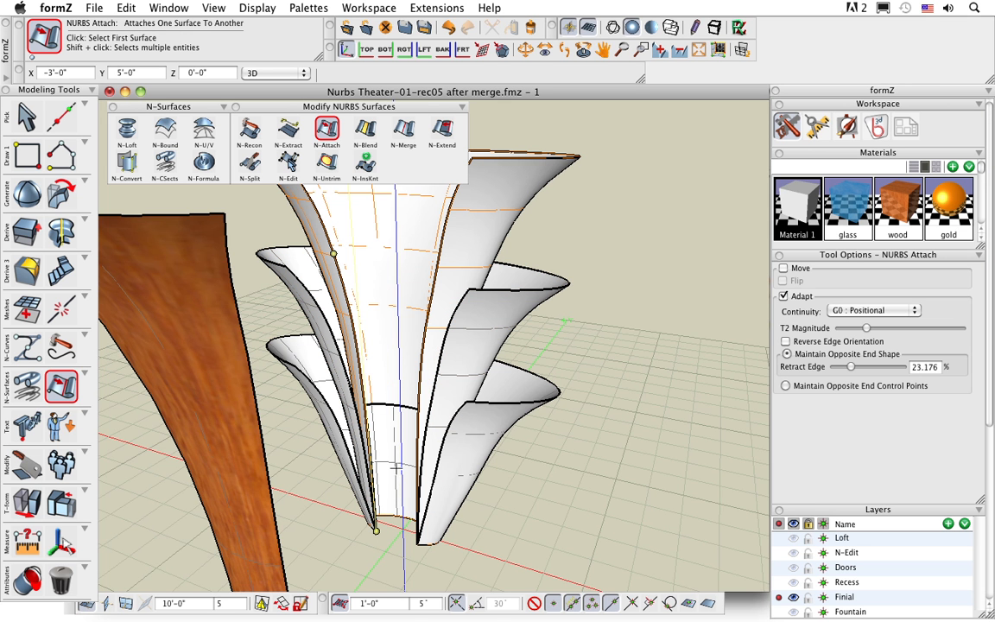
# - Delete the small curved stem piece inside the attached tiers
pyautogui.click(60, 581)
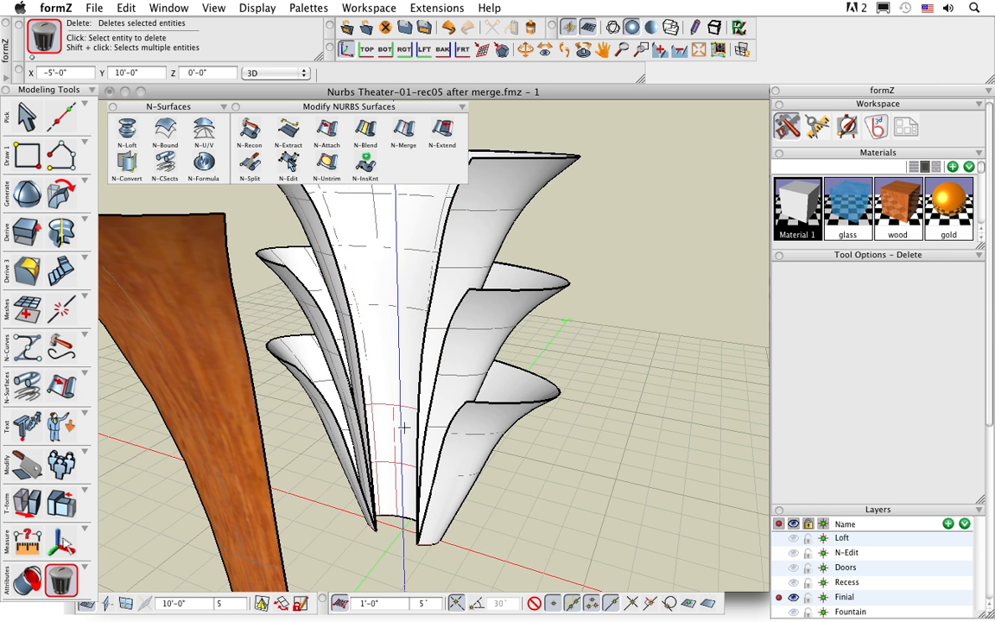
pyautogui.click(399, 421)
pyautogui.scroll(-3, 400, 420)
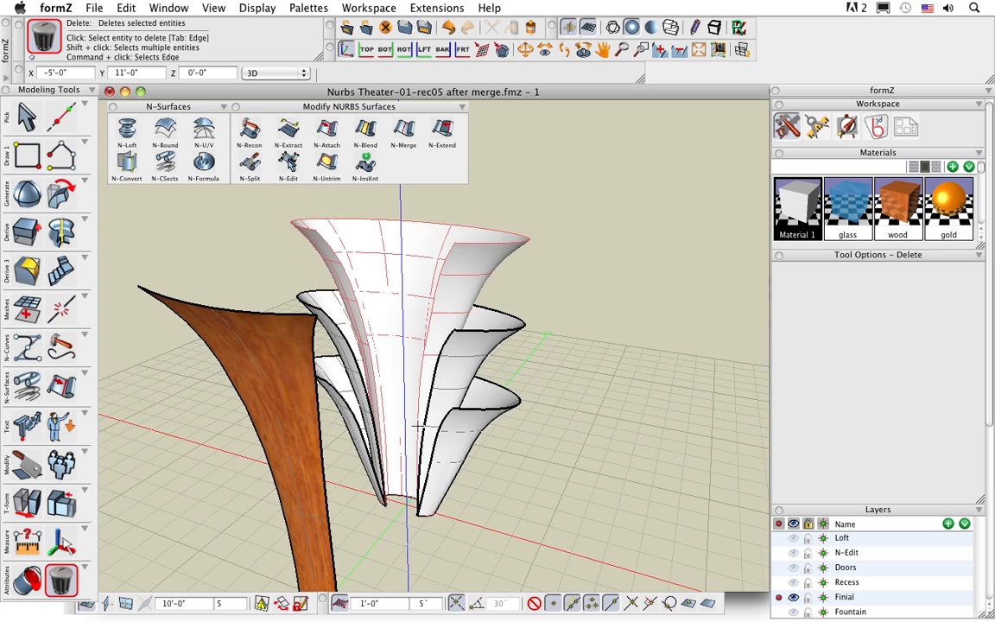
pyautogui.moveTo(434, 494); pyautogui.dragTo(432, 518, button='middle')
pyautogui.scroll(4, 424, 353)
pyautogui.scroll(-2, 425, 356)
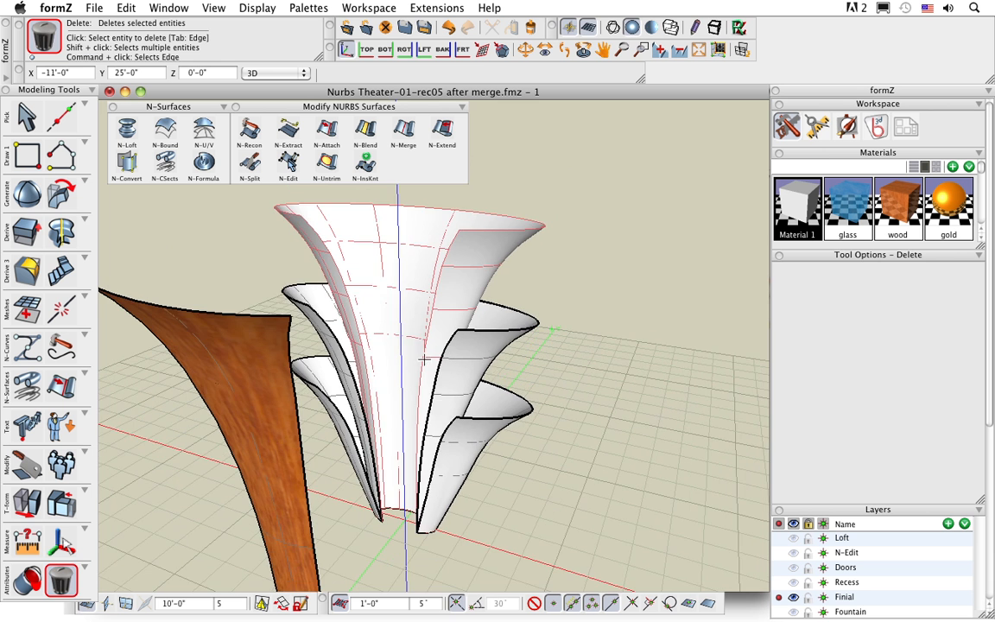
# - Try a gold NURBS Blend between the side edges of the lowest and top tiers, and inspect it all around
pyautogui.moveTo(427, 358); pyautogui.dragTo(436, 358, button='middle')
pyautogui.moveTo(525, 473); pyautogui.dragTo(501, 458, button='middle')
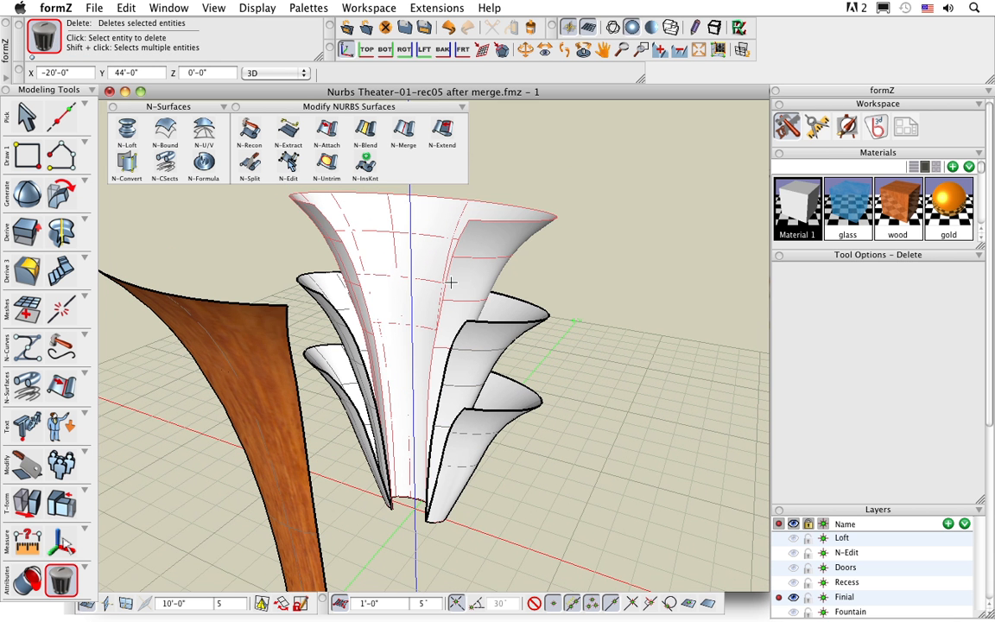
pyautogui.click(364, 130)
pyautogui.click(957, 223)
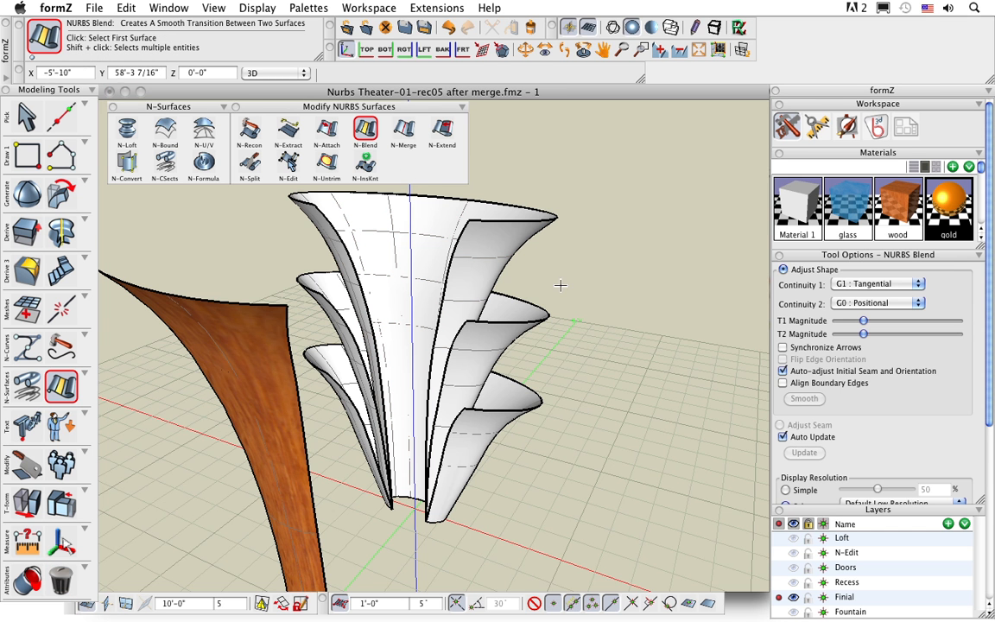
pyautogui.click(428, 328)
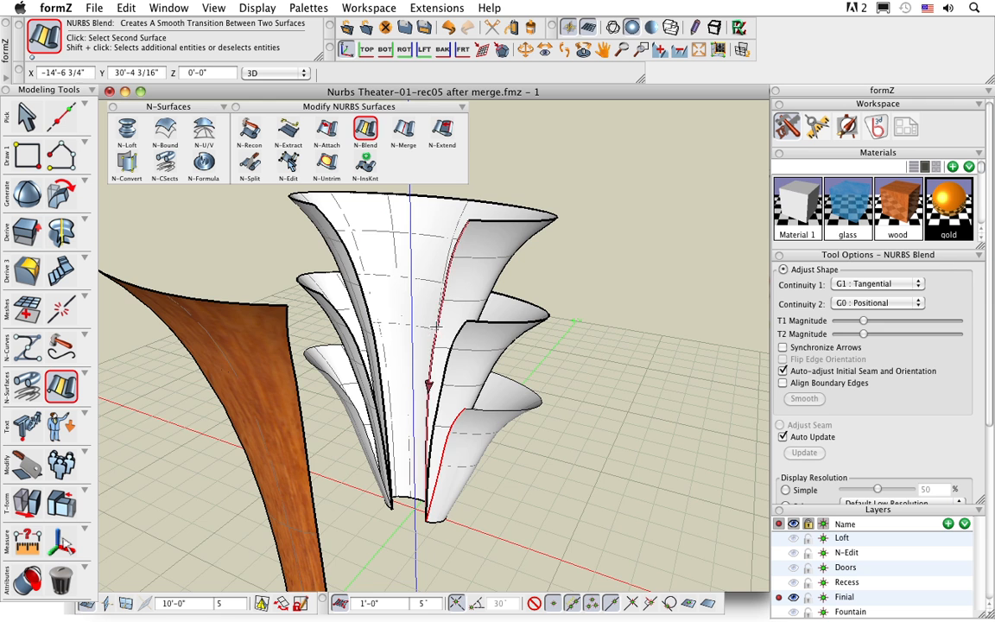
pyautogui.click(438, 328)
pyautogui.moveTo(460, 515); pyautogui.dragTo(363, 498, button='middle')
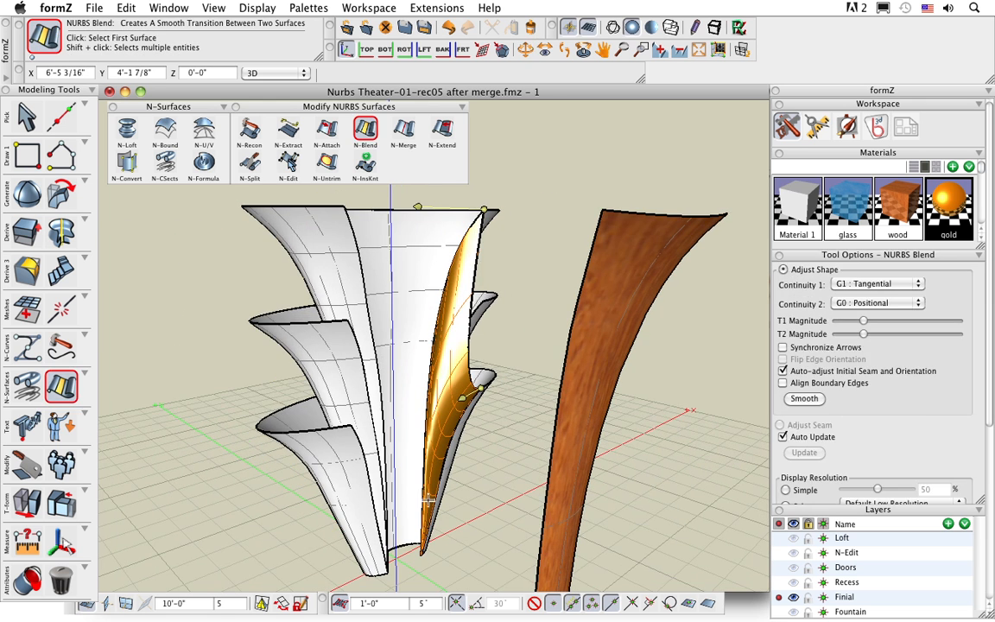
pyautogui.moveTo(434, 508); pyautogui.dragTo(422, 399, button='middle')
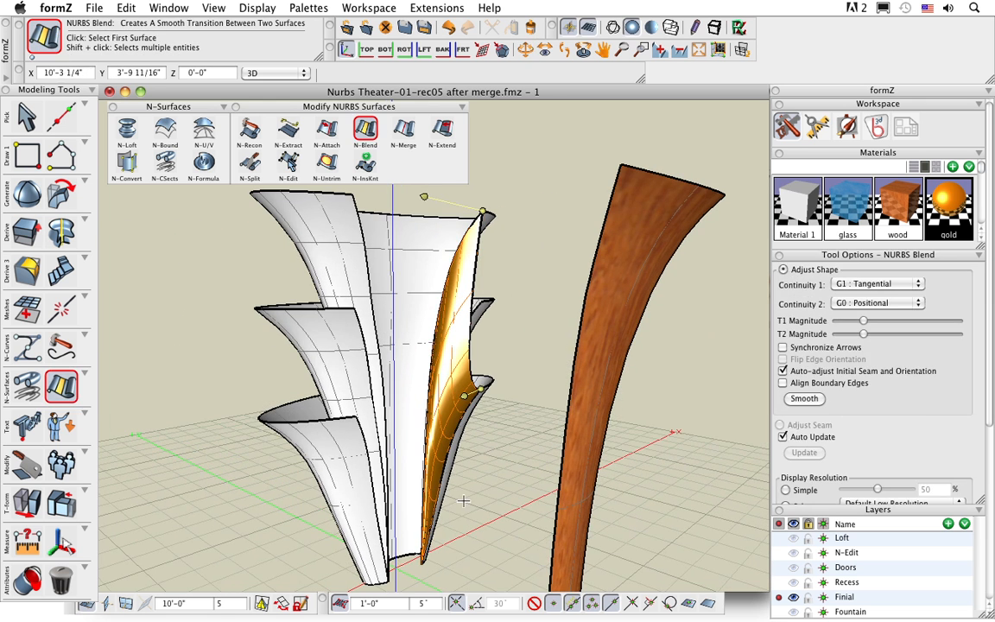
pyautogui.moveTo(464, 501); pyautogui.dragTo(412, 508, button='middle')
pyautogui.moveTo(536, 451); pyautogui.dragTo(436, 522, button='middle')
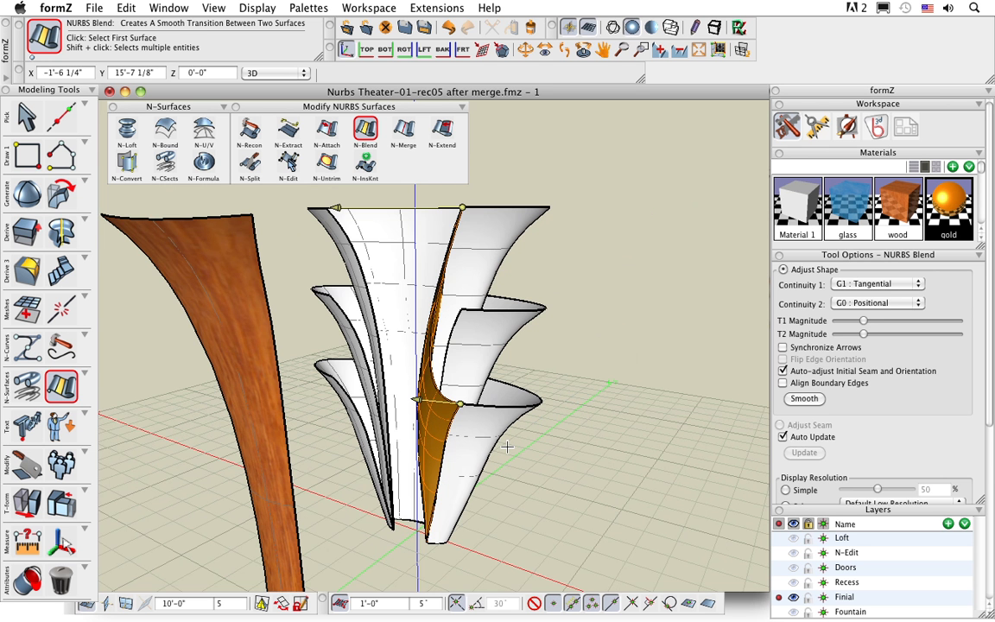
pyautogui.moveTo(510, 436); pyautogui.dragTo(565, 450, button='middle')
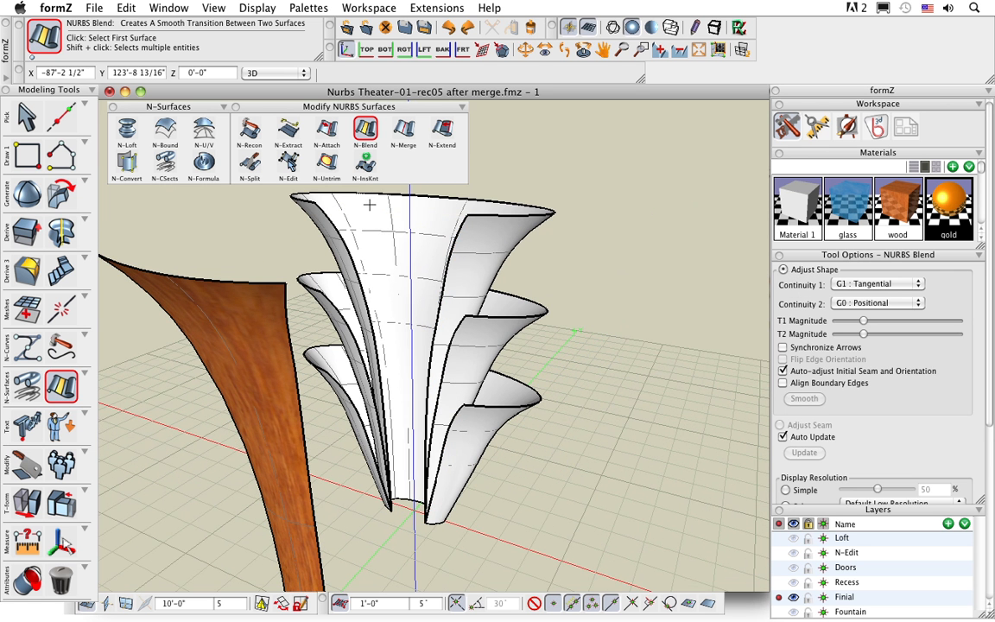
# - Reconstruct the top tier as an editable NURBS surface with its depth degree set to 3
pyautogui.click(250, 130)
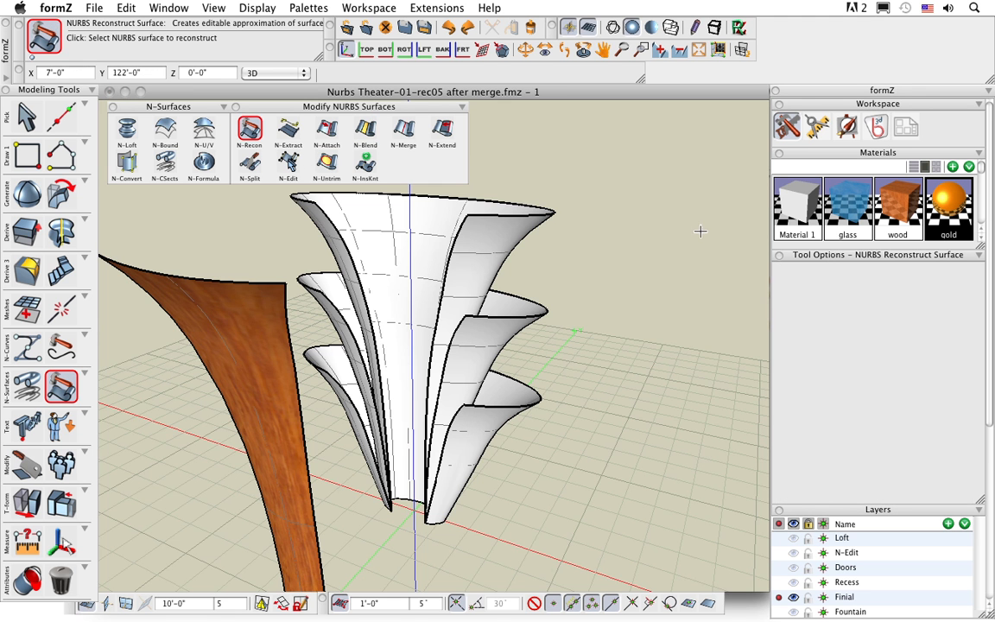
pyautogui.click(489, 250)
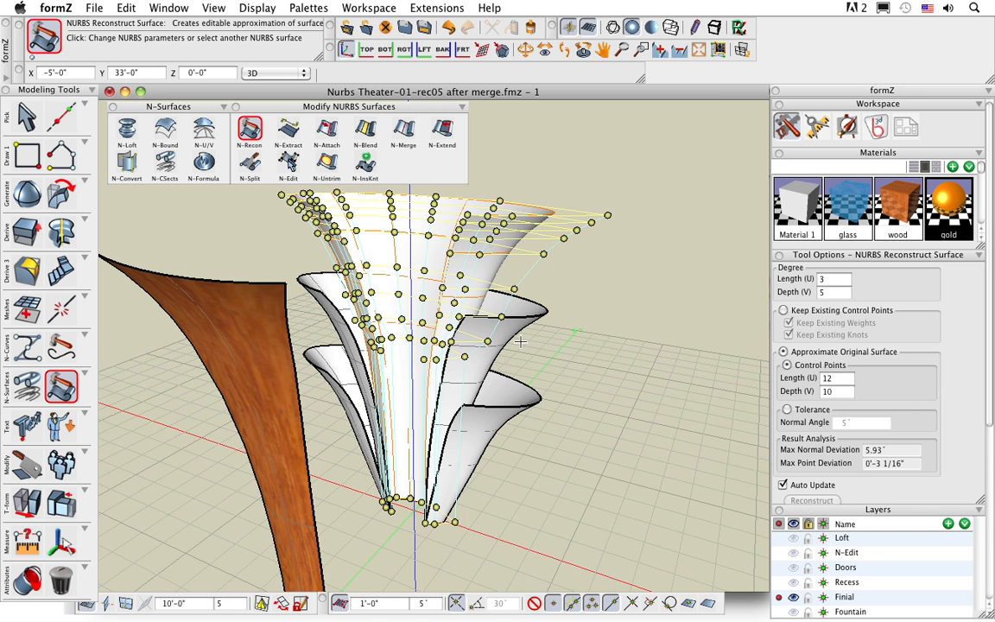
pyautogui.doubleClick(833, 293)
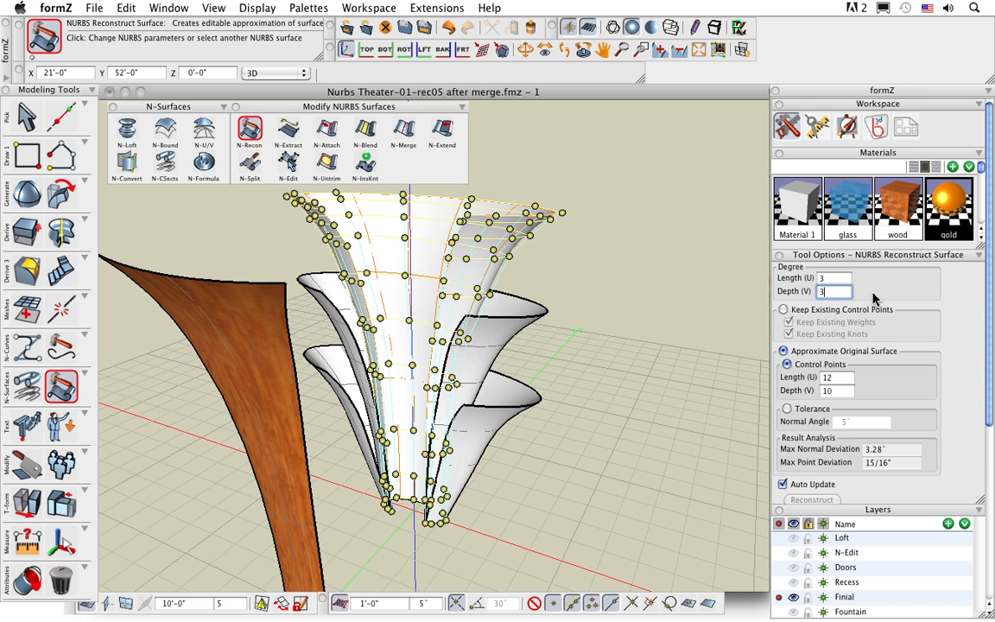
# - Reconstruct the middle and lowest tiers as editable NURBS surfaces, each with a depth degree of 3
pyautogui.click(498, 323)
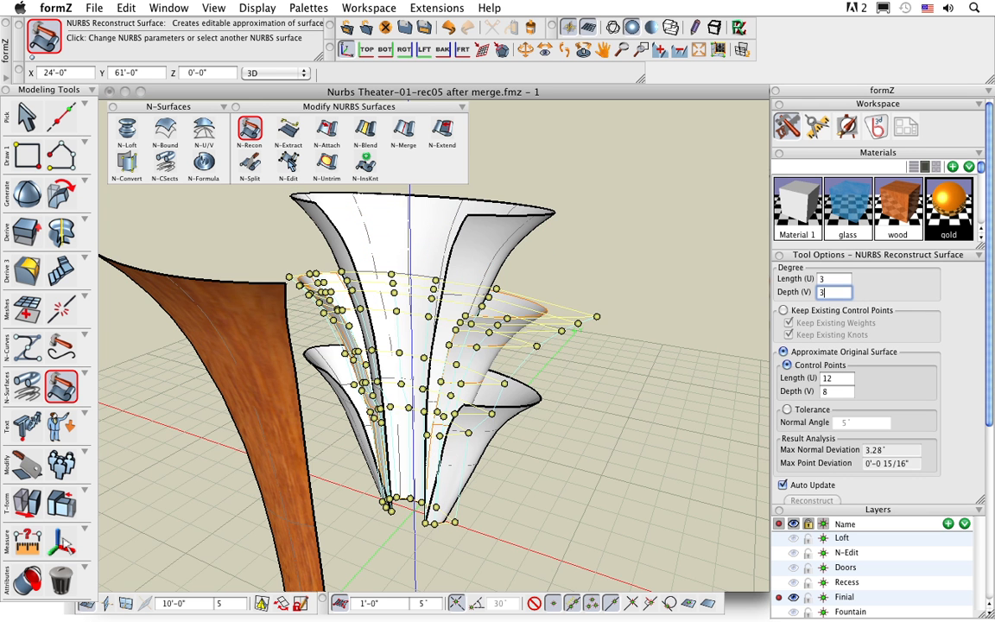
pyautogui.press('BackSpace')
pyautogui.write('4')
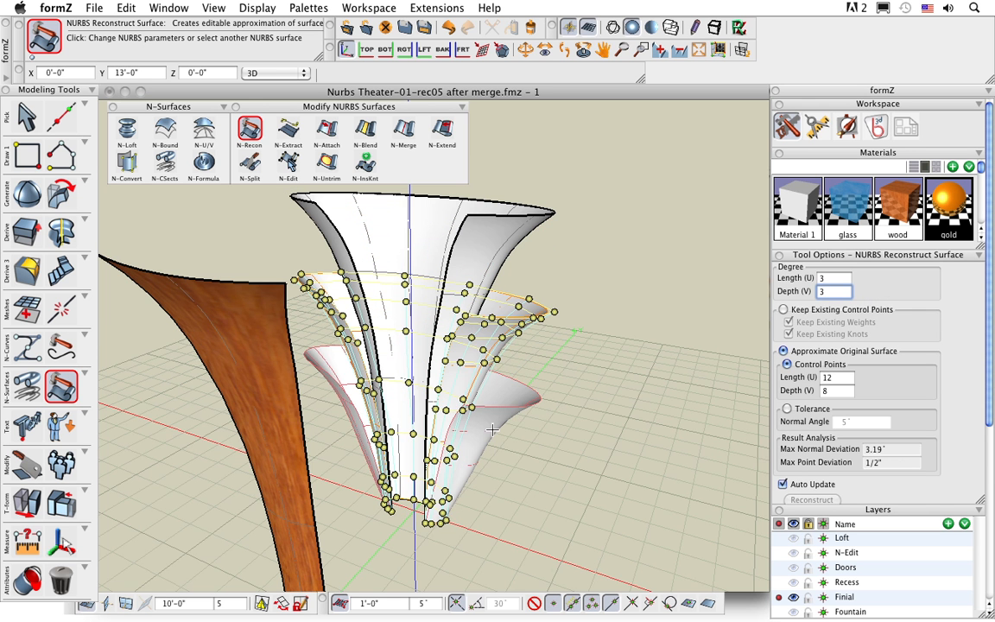
pyautogui.click(491, 426)
pyautogui.click(812, 293)
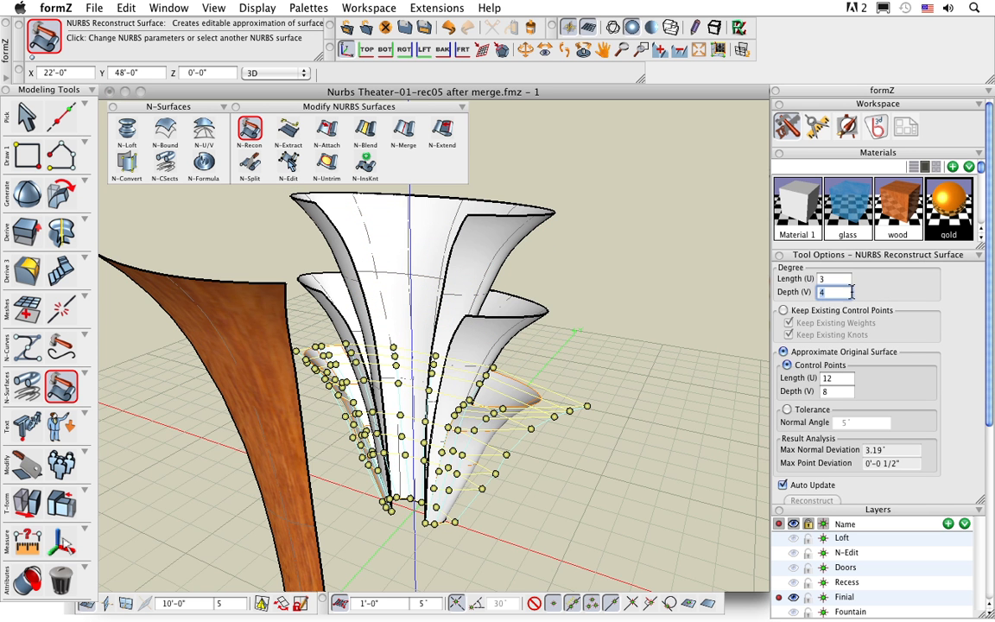
pyautogui.write('3')
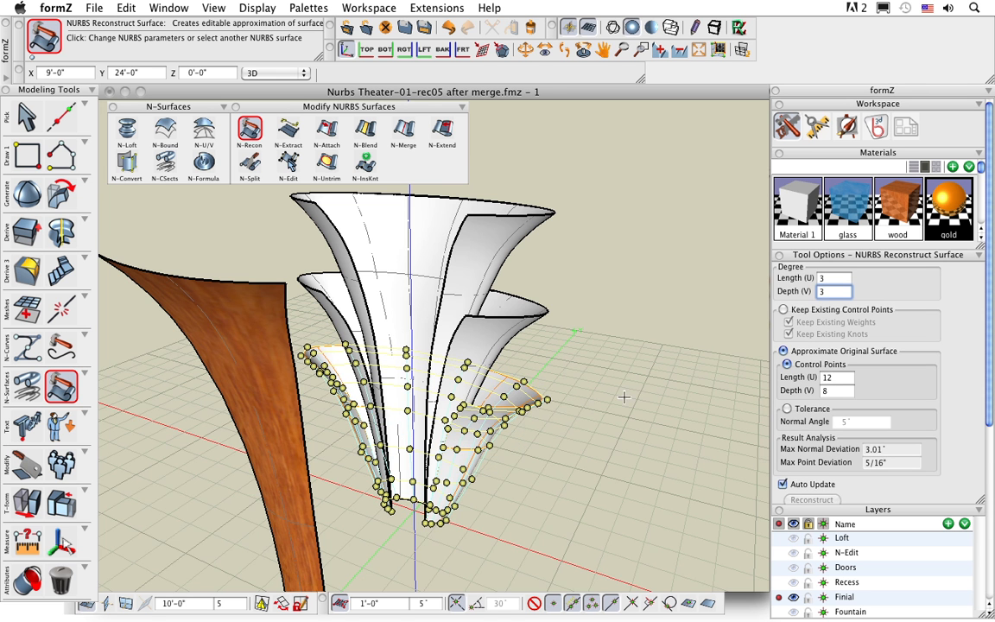
# - Create a gold NURBS Blend between the lowest tier's side edge and the top tier's side edge on the right of the opening
pyautogui.moveTo(526, 513); pyautogui.dragTo(505, 424, button='middle')
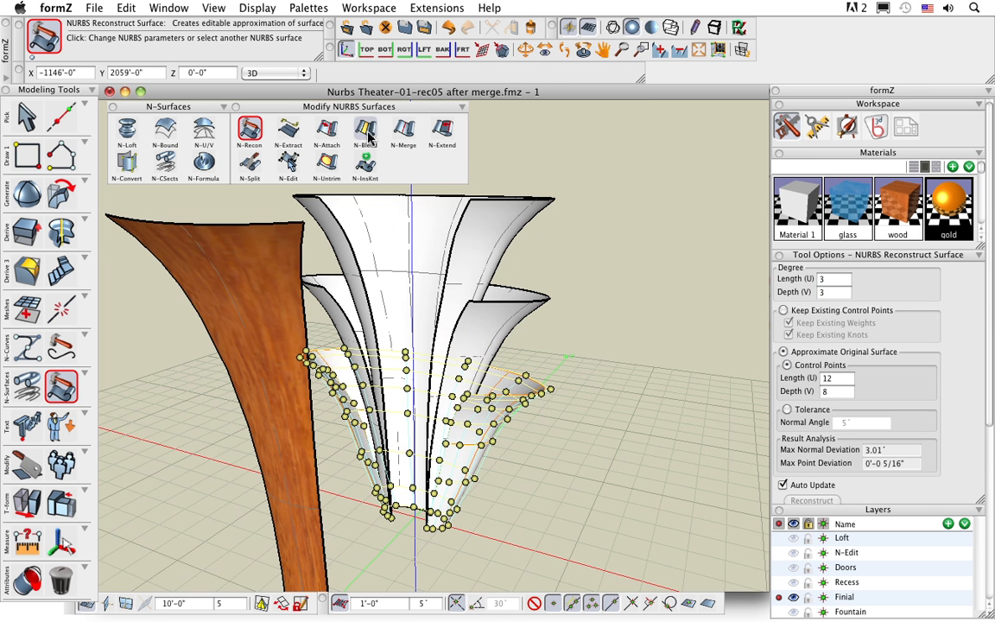
pyautogui.click(366, 131)
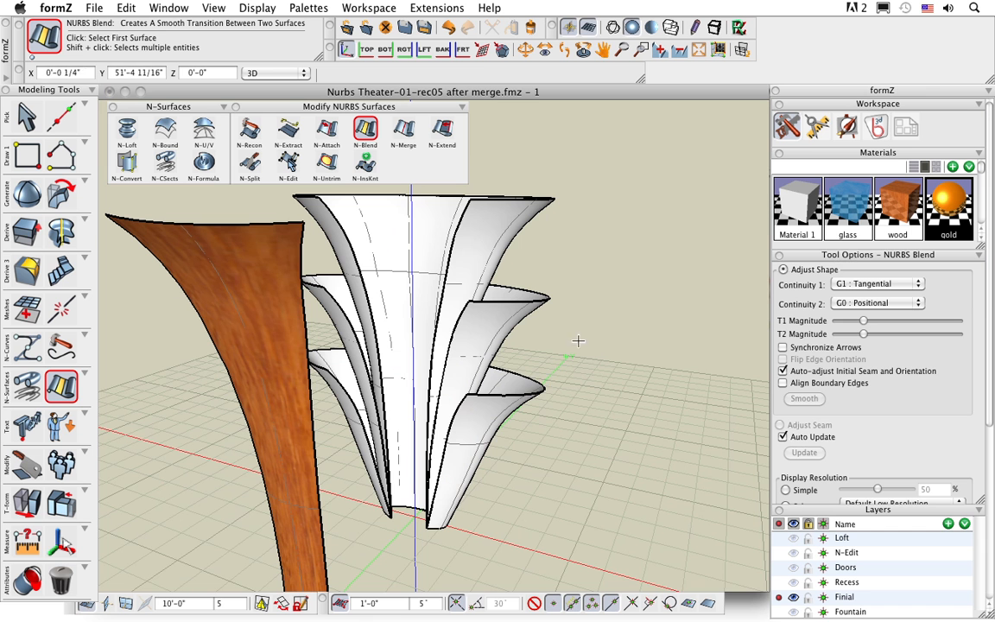
pyautogui.click(393, 318)
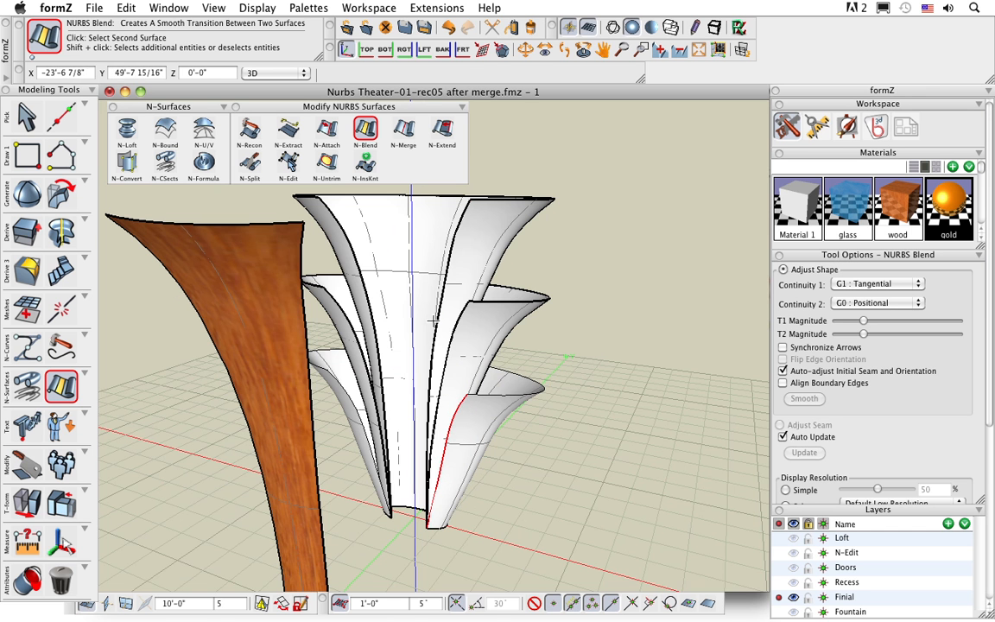
pyautogui.click(434, 319)
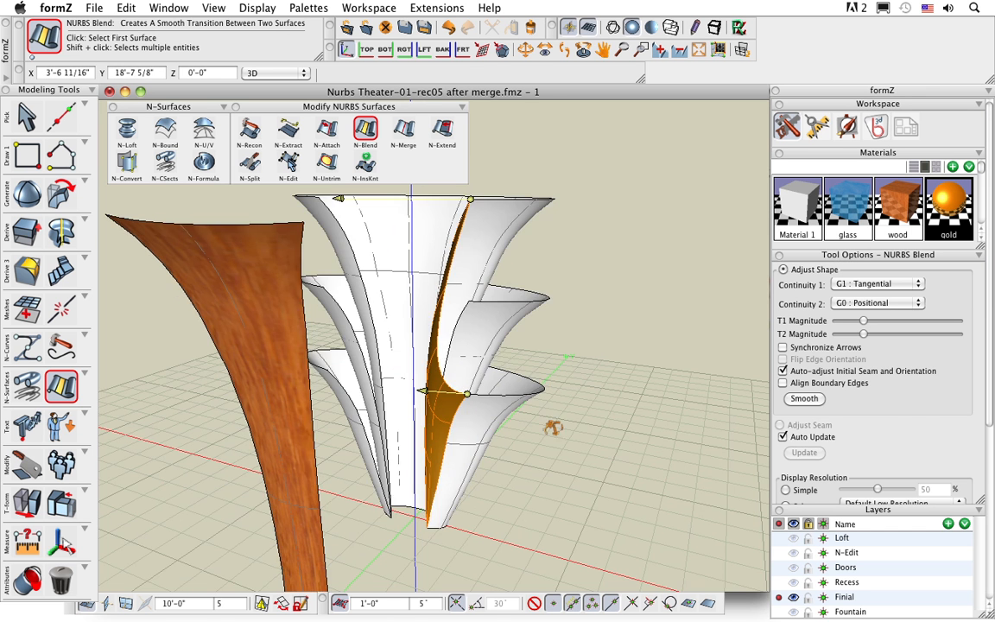
# - Blend the middle tier's right side edge to the top tier's side edge with a tangential first continuity and positional second continuity
pyautogui.moveTo(553, 427); pyautogui.dragTo(546, 464, button='middle')
pyautogui.click(452, 344)
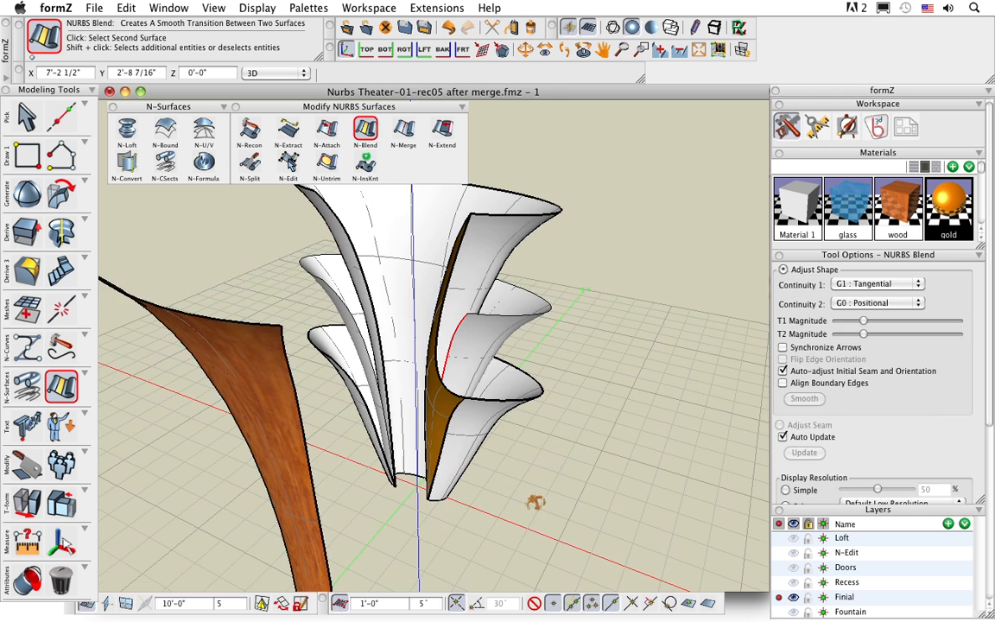
pyautogui.moveTo(535, 501); pyautogui.dragTo(605, 528, button='middle')
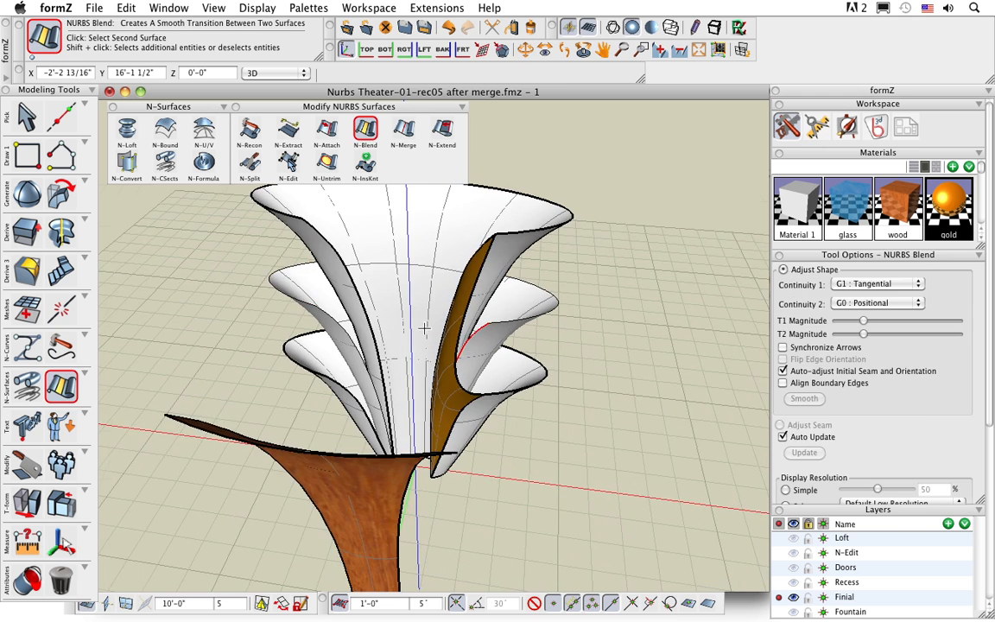
pyautogui.moveTo(423, 328); pyautogui.dragTo(493, 322, button='middle')
pyautogui.click(491, 282)
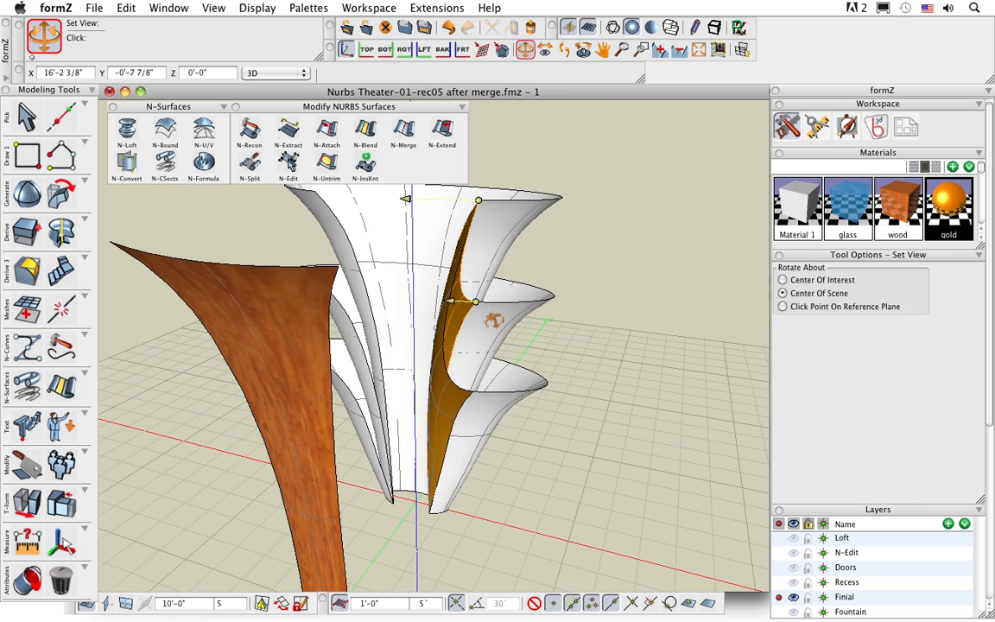
# - Create the matching gold blends from the lowest and middle tiers to the top tier on the opposite side of the opening
pyautogui.click(374, 446)
pyautogui.click(376, 401)
pyautogui.moveTo(410, 447); pyautogui.dragTo(345, 399, button='middle')
pyautogui.click(431, 429)
pyautogui.click(353, 277)
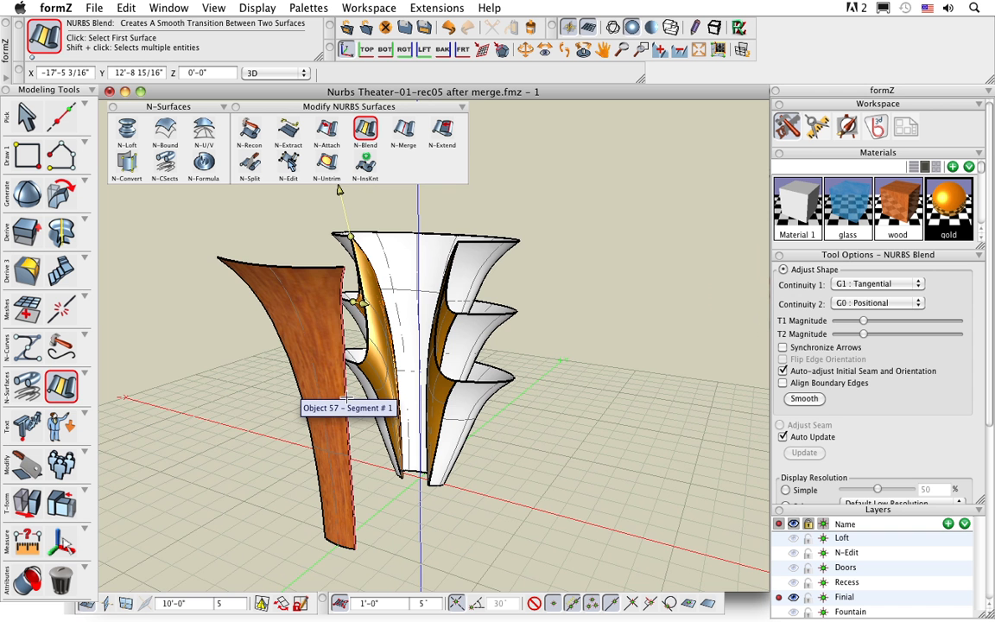
# - Move the original wood-faced piece parallel to the reference plane into the opening at the front of the tiers
pyautogui.click(27, 503)
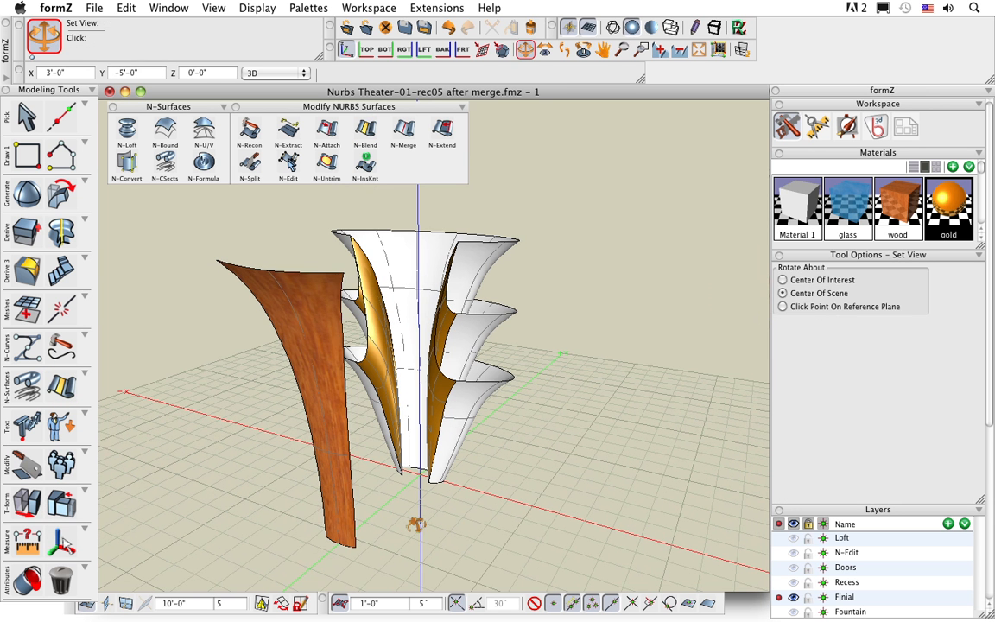
pyautogui.click(337, 544)
pyautogui.click(336, 544)
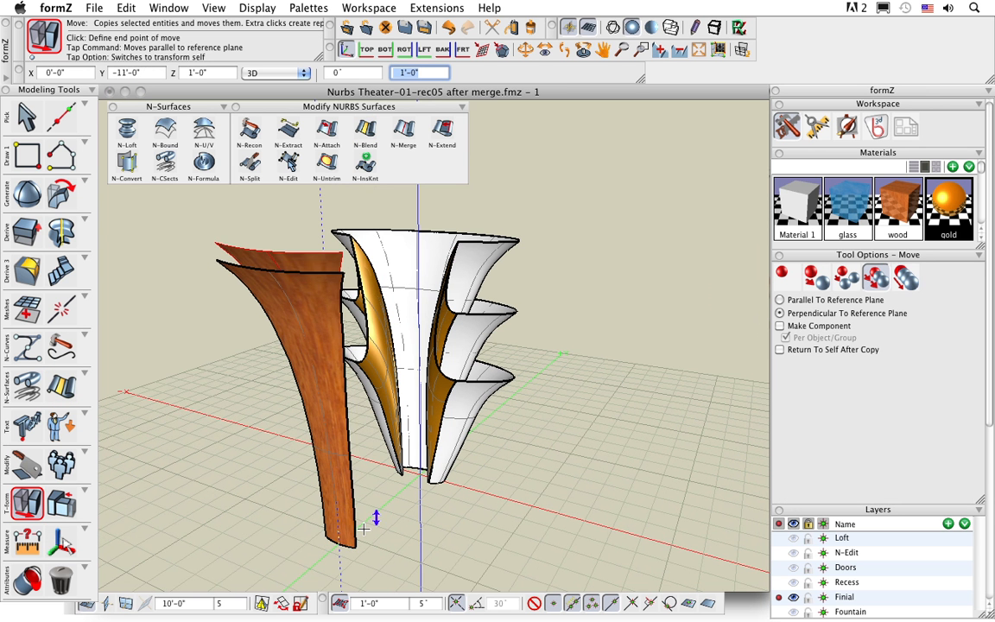
pyautogui.press('alt')
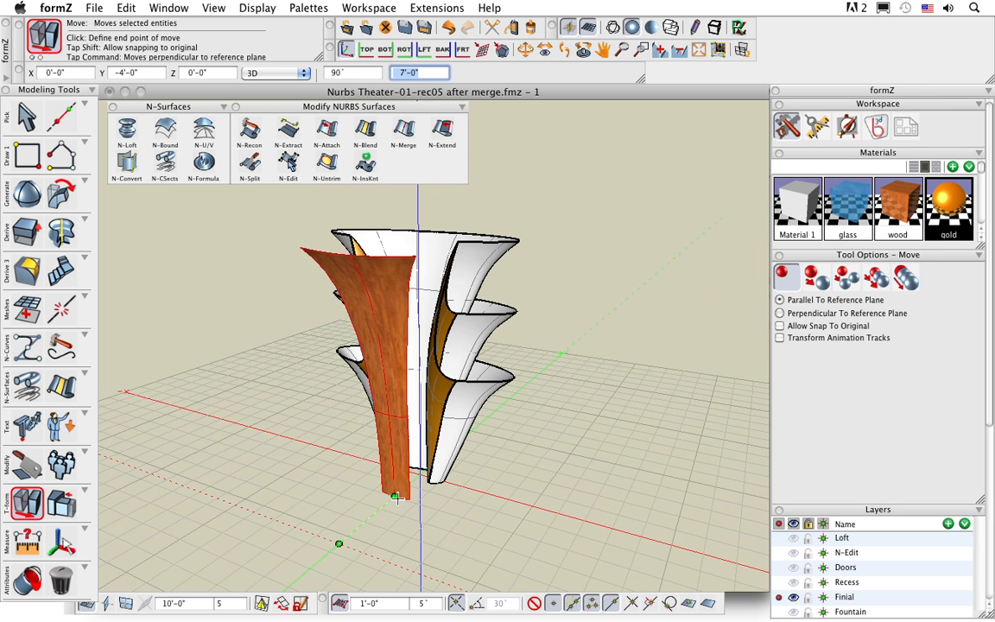
pyautogui.click(407, 488)
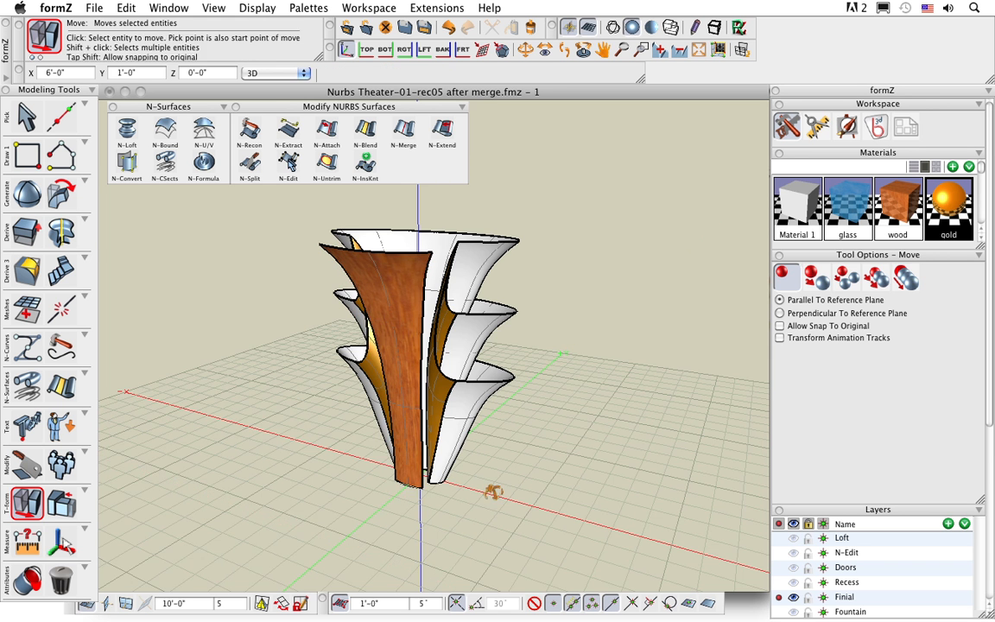
# - Blend the wood-faced piece's right side edge to the neighbouring side edge of the top tier
pyautogui.moveTo(493, 490); pyautogui.dragTo(476, 508, button='middle')
pyautogui.scroll(2, 420, 366)
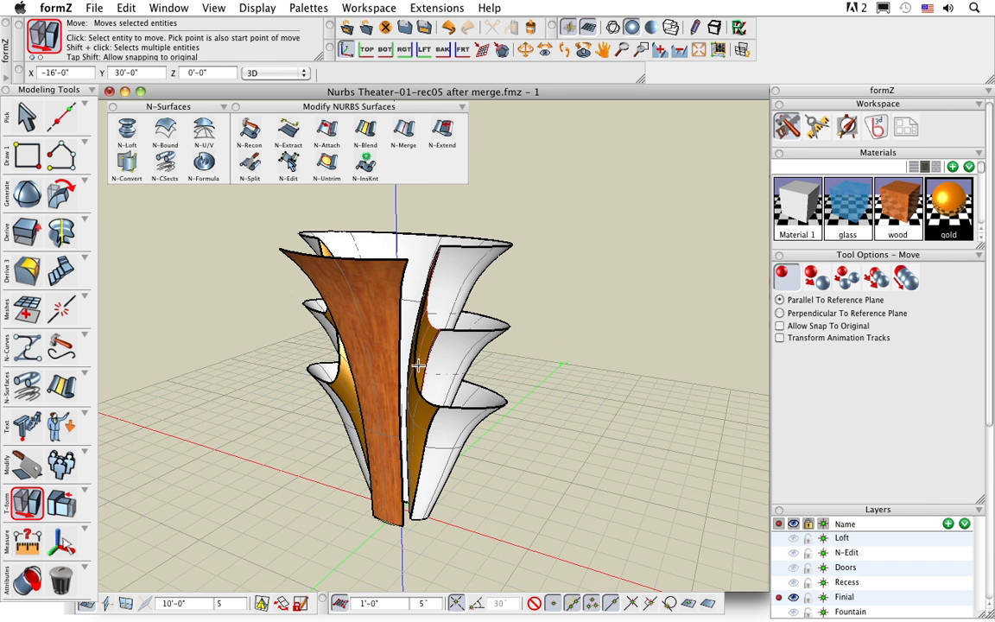
pyautogui.click(365, 130)
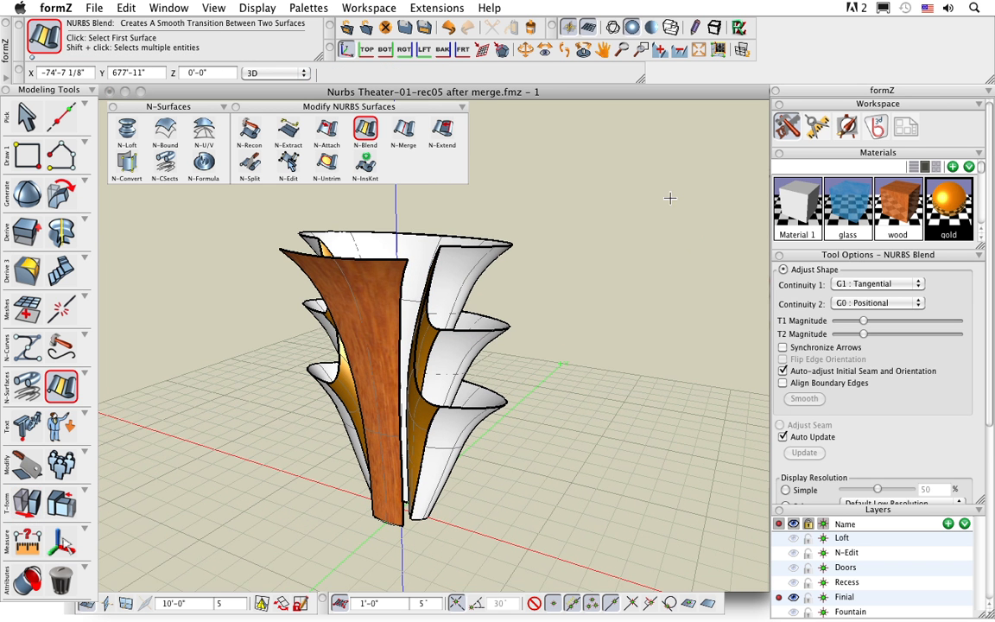
pyautogui.click(398, 296)
pyautogui.moveTo(398, 295); pyautogui.dragTo(424, 292, button='middle')
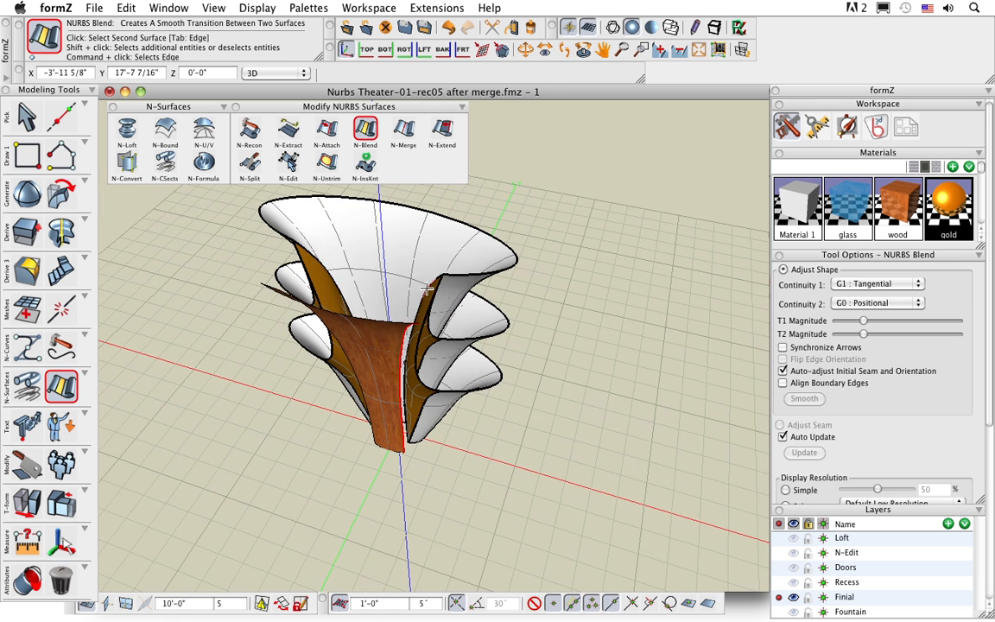
pyautogui.click(427, 289)
pyautogui.moveTo(267, 423); pyautogui.dragTo(487, 381, button='middle')
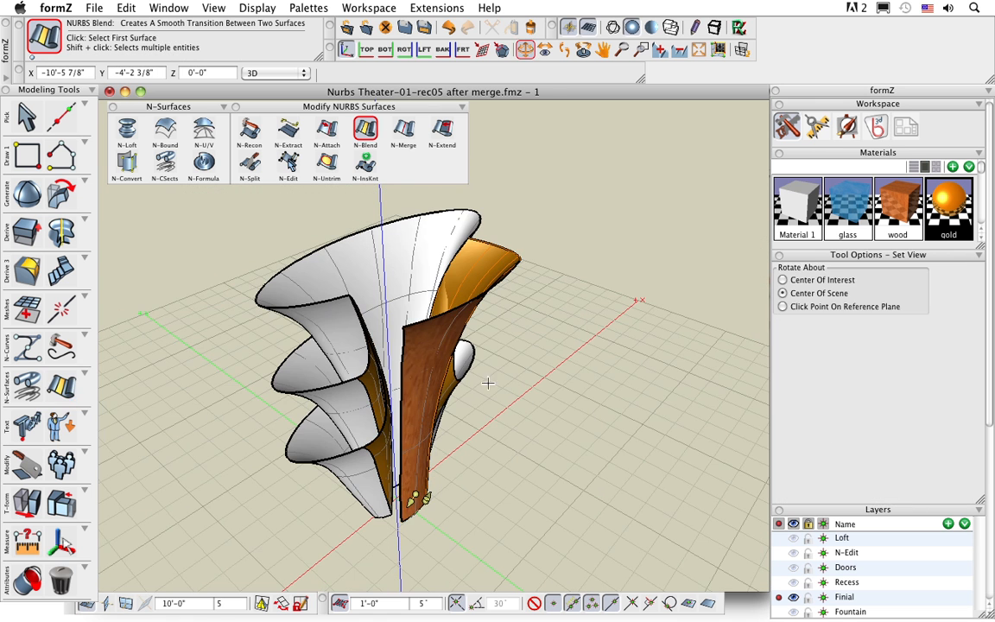
# - Blend the wood-faced piece's other side edge to the top tier's opposite side edge, and inspect the closed finial
pyautogui.click(403, 347)
pyautogui.moveTo(404, 346); pyautogui.dragTo(359, 293, button='middle')
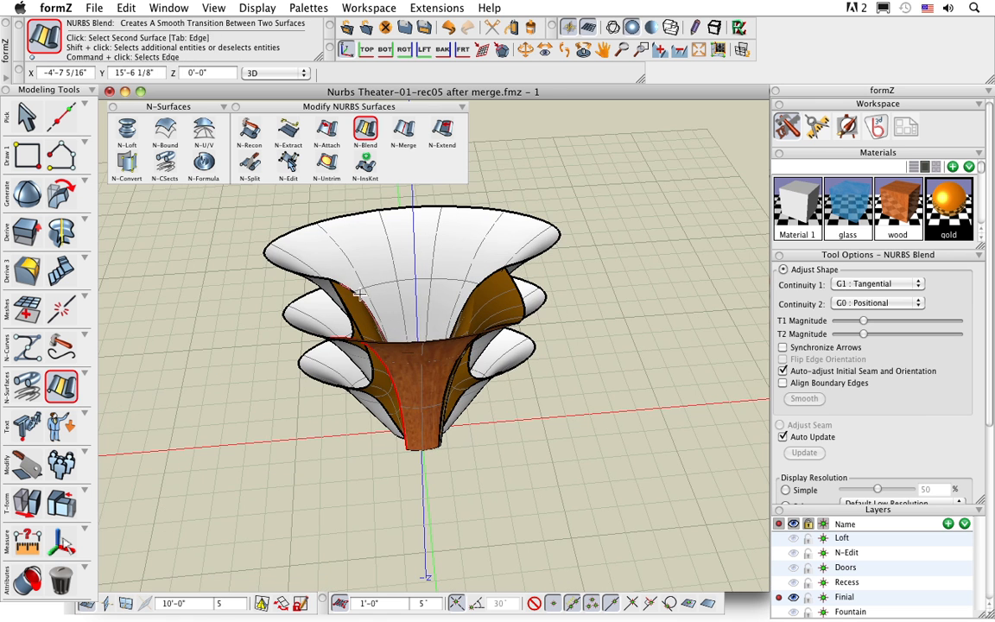
pyautogui.click(359, 293)
pyautogui.moveTo(484, 446); pyautogui.dragTo(455, 344, button='middle')
pyautogui.moveTo(366, 381); pyautogui.dragTo(467, 465, button='middle')
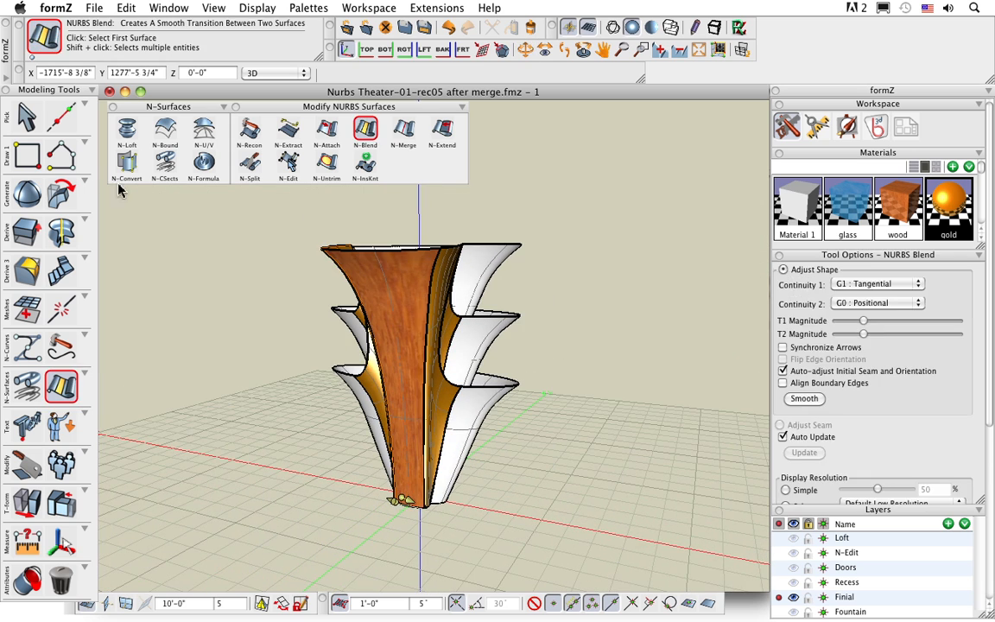
pyautogui.click(28, 117)
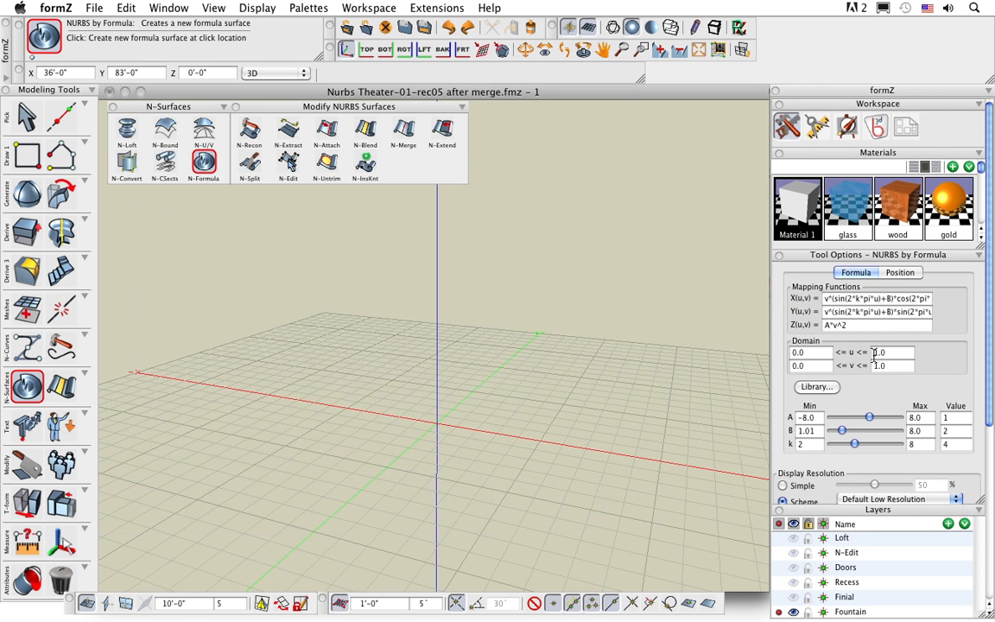
# - Load the FIGURE_8_KLEIN_BOTTLE_1 formula from the library and place its surface centred at the origin, sized to about 9' along X
pyautogui.click(820, 389)
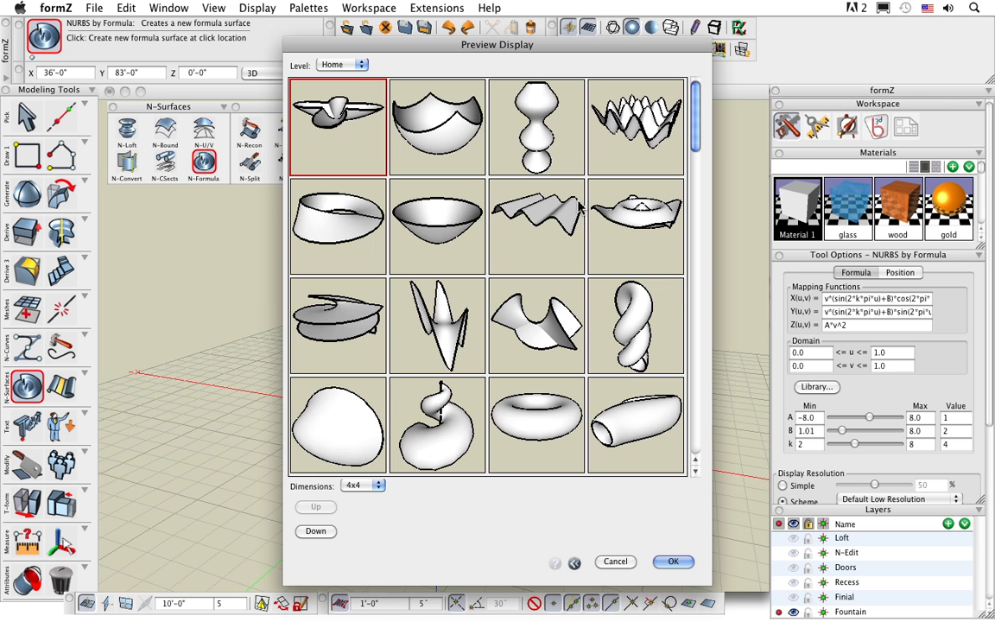
pyautogui.click(620, 425)
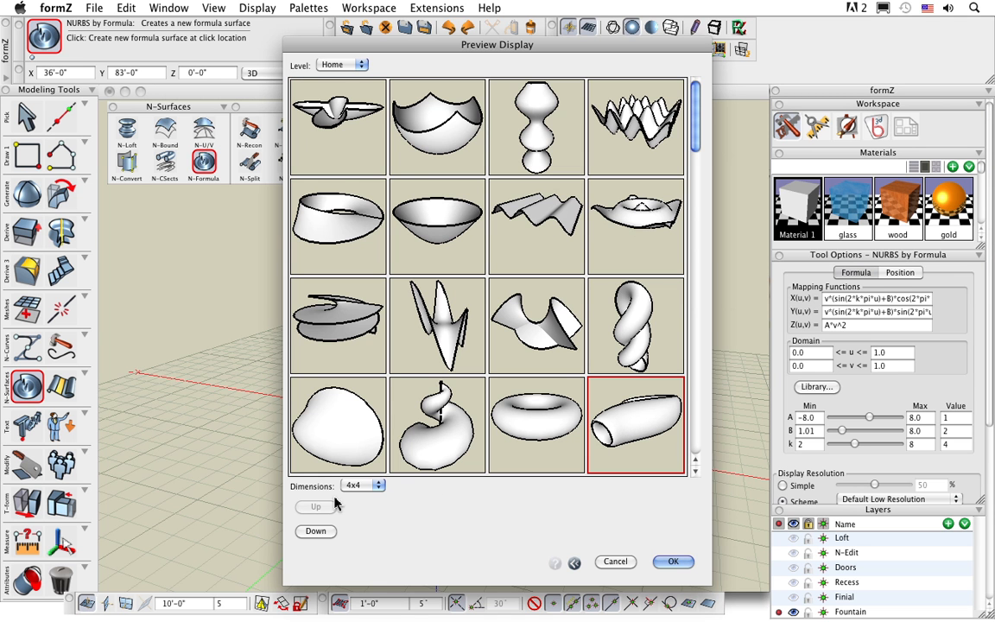
pyautogui.click(314, 532)
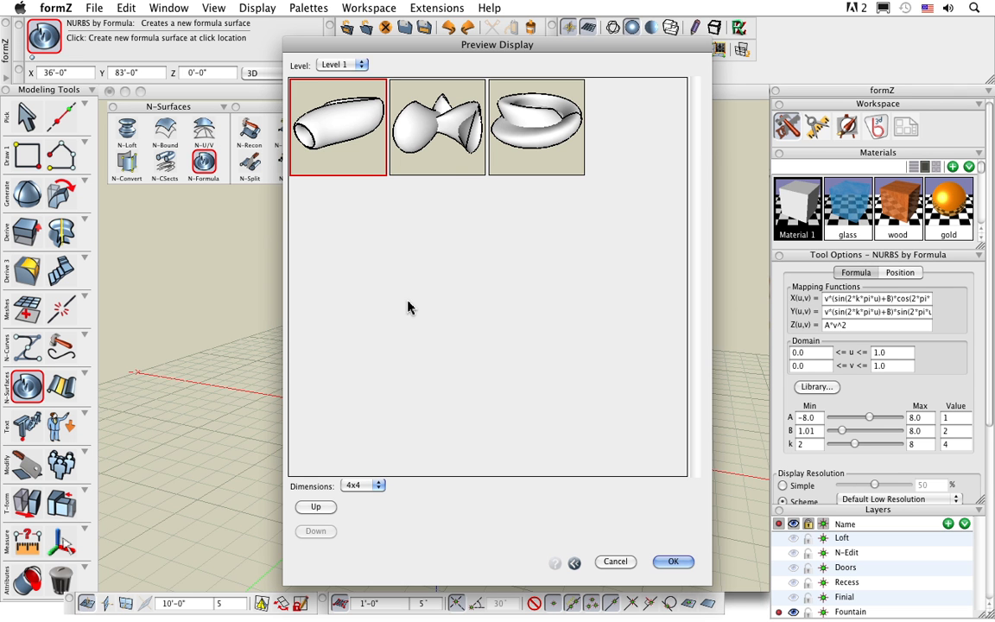
pyautogui.click(491, 110)
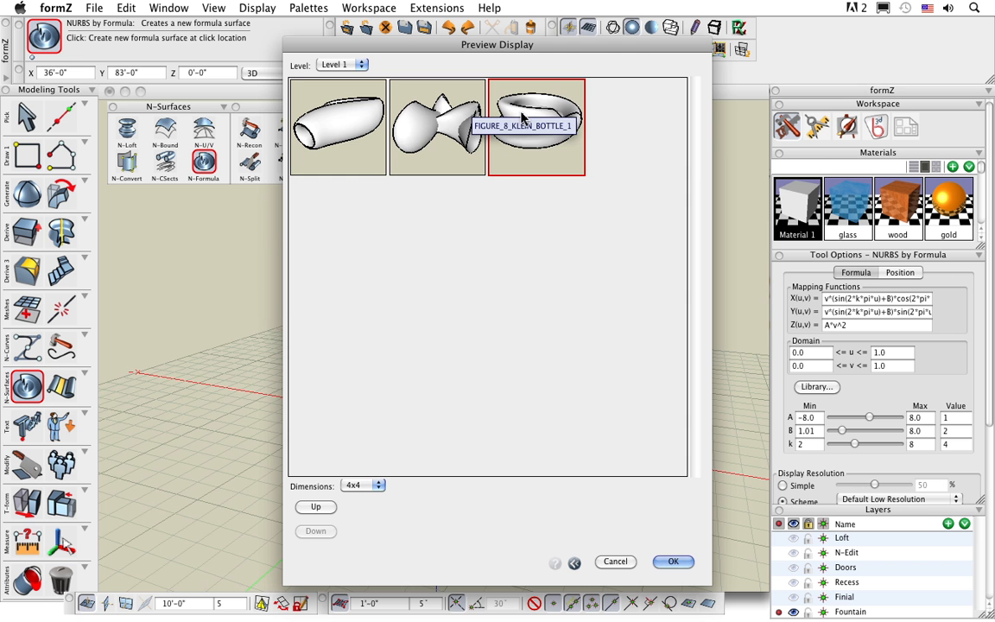
pyautogui.click(673, 561)
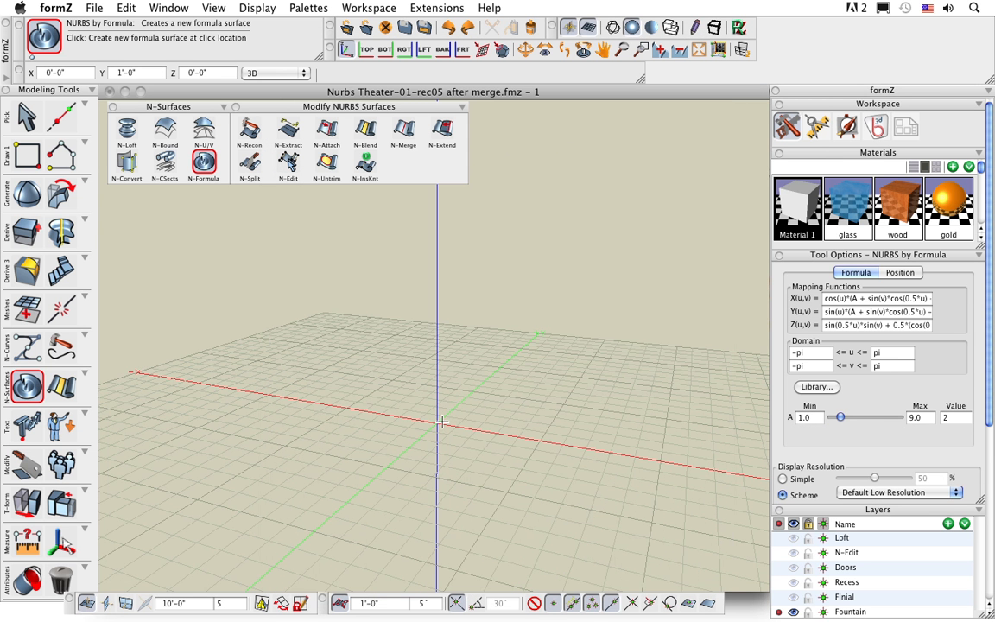
pyautogui.click(399, 385)
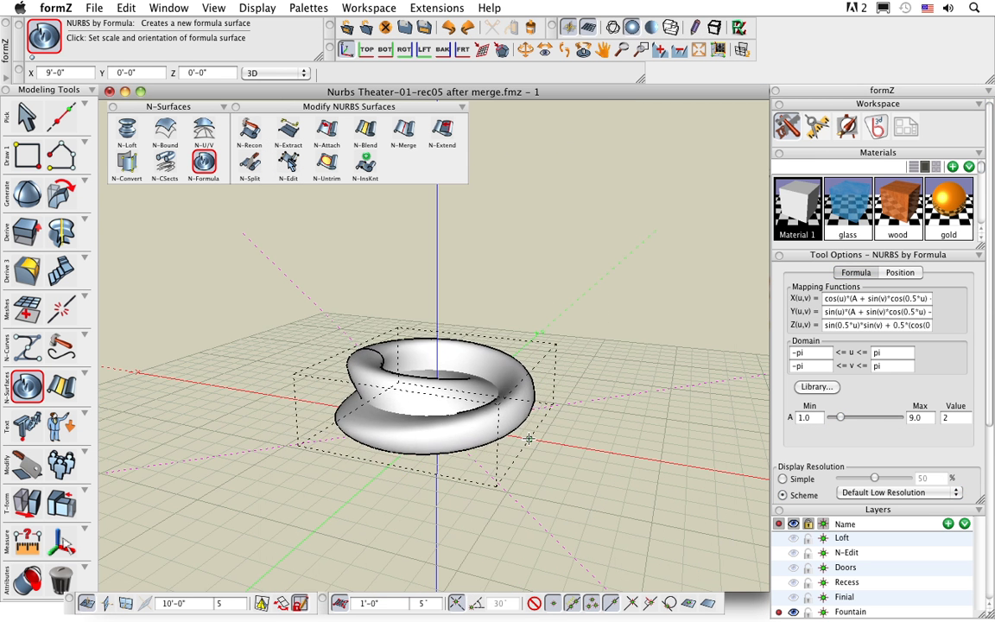
pyautogui.click(529, 438)
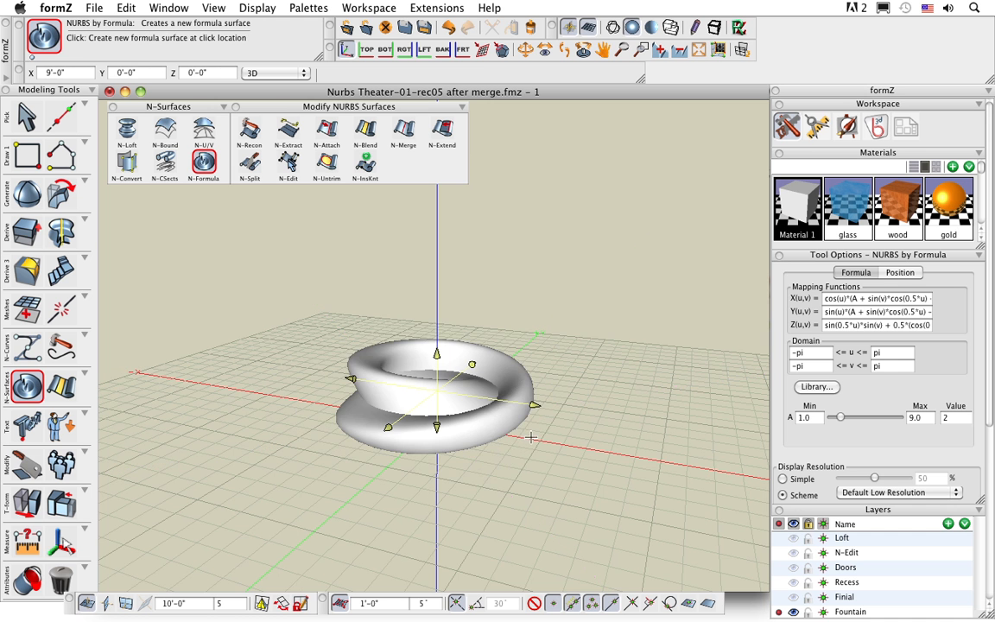
# - Stretch the Klein bottle surface slightly taller along Z and wider along X
pyautogui.click(436, 353)
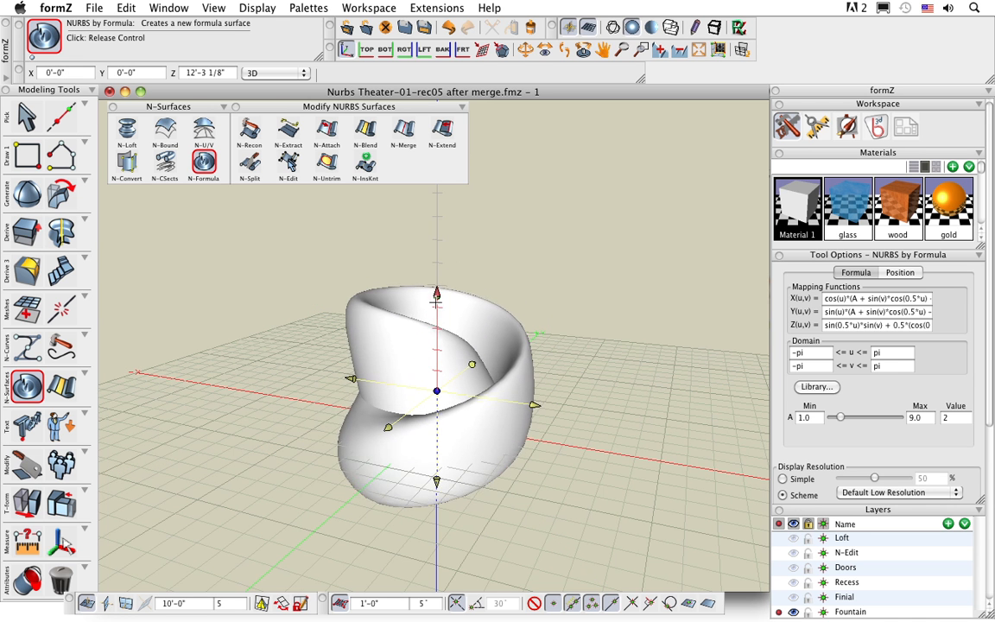
pyautogui.click(436, 343)
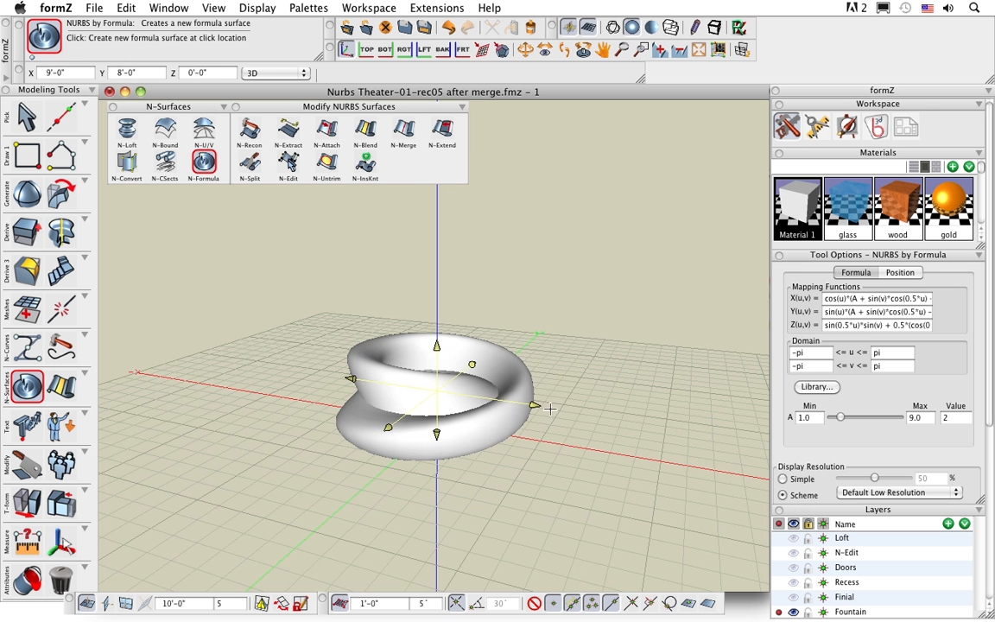
pyautogui.click(535, 405)
pyautogui.click(569, 409)
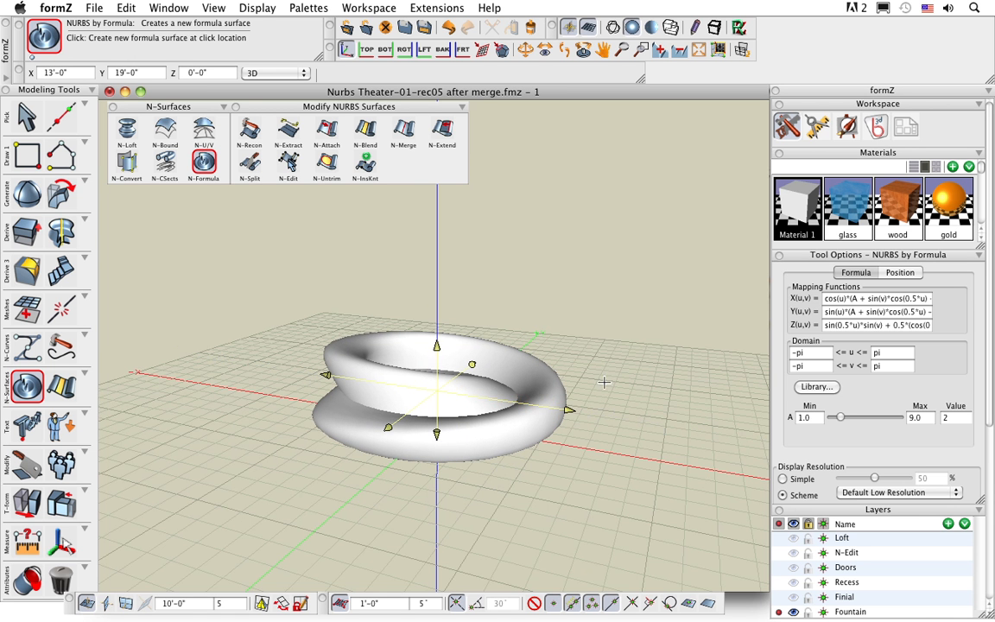
# - Set the Klein bottle formula's A parameter to 2.231 and finish editing the surface
pyautogui.moveTo(605, 381); pyautogui.dragTo(602, 417, button='middle')
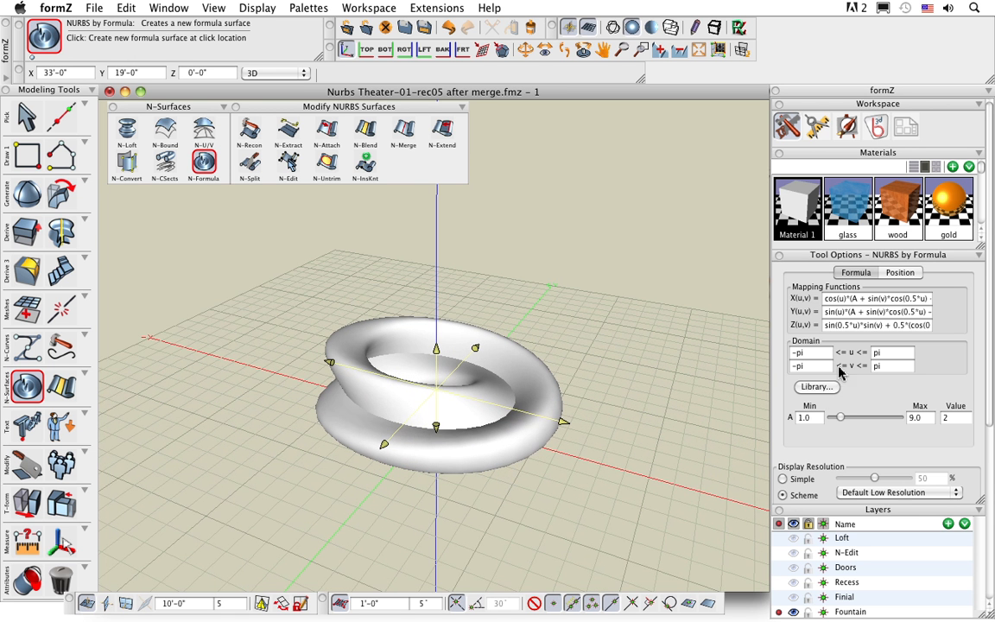
pyautogui.moveTo(838, 420); pyautogui.dragTo(842, 415)
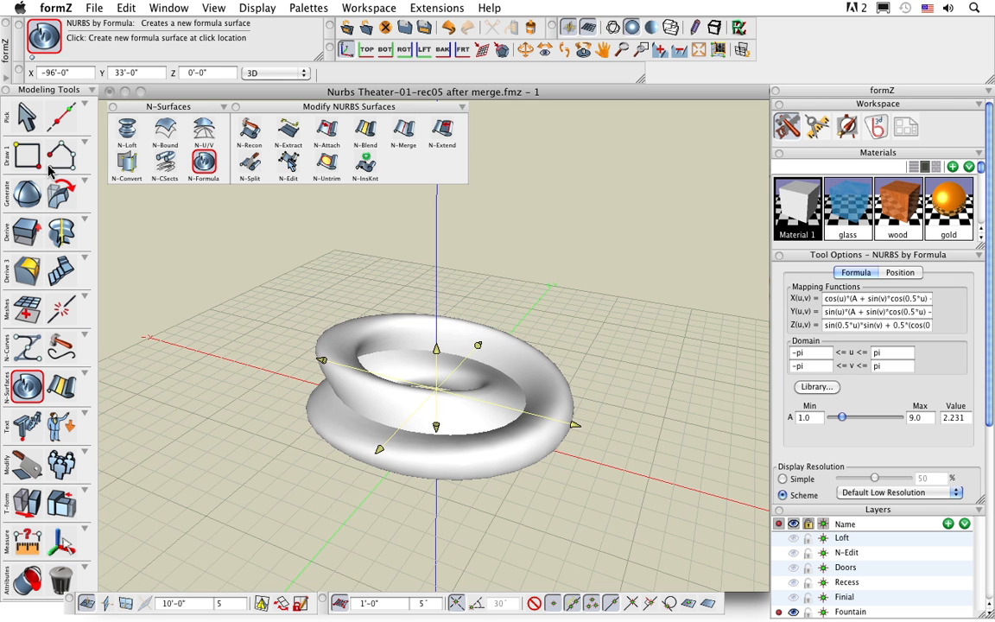
pyautogui.click(26, 116)
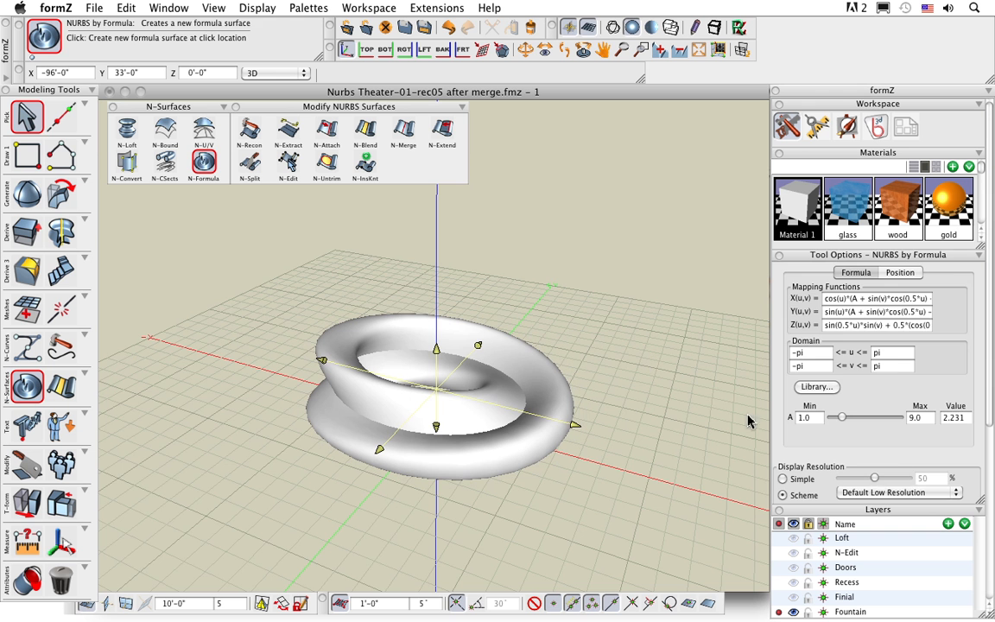
pyautogui.moveTo(60, 115); pyautogui.dragTo(91, 116)
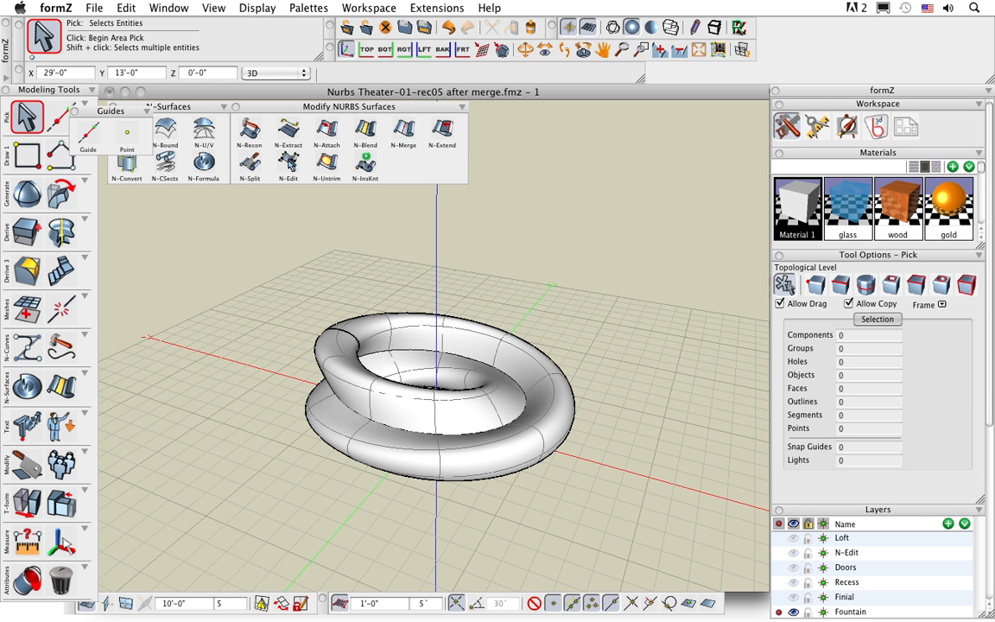